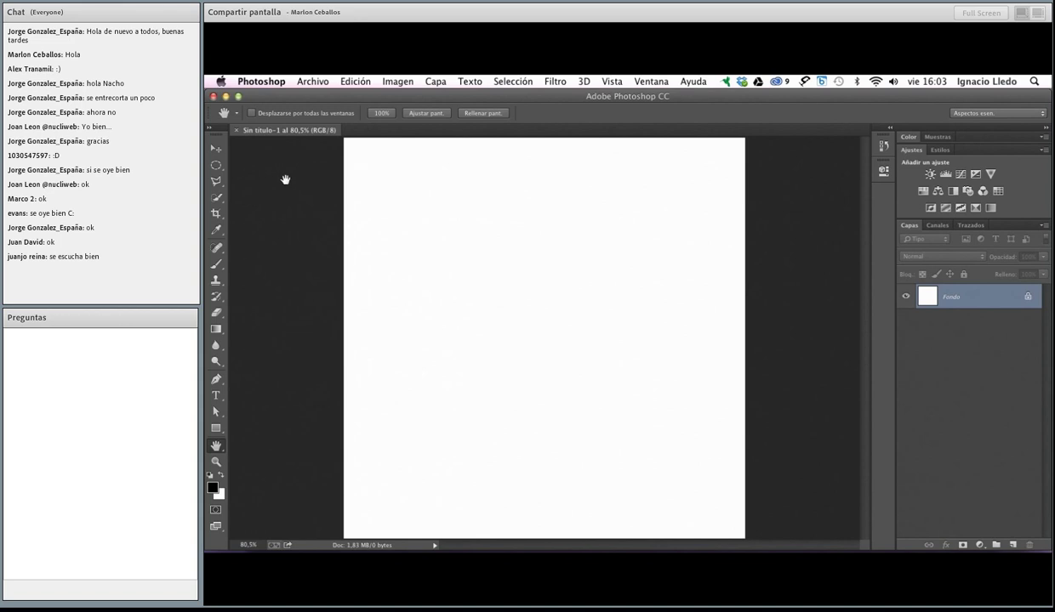
# - Start switching from Photoshop over to Adobe Illustrator CC with the app switcher
pyautogui.press('super+Tab')
pyautogui.press('super+Tab')
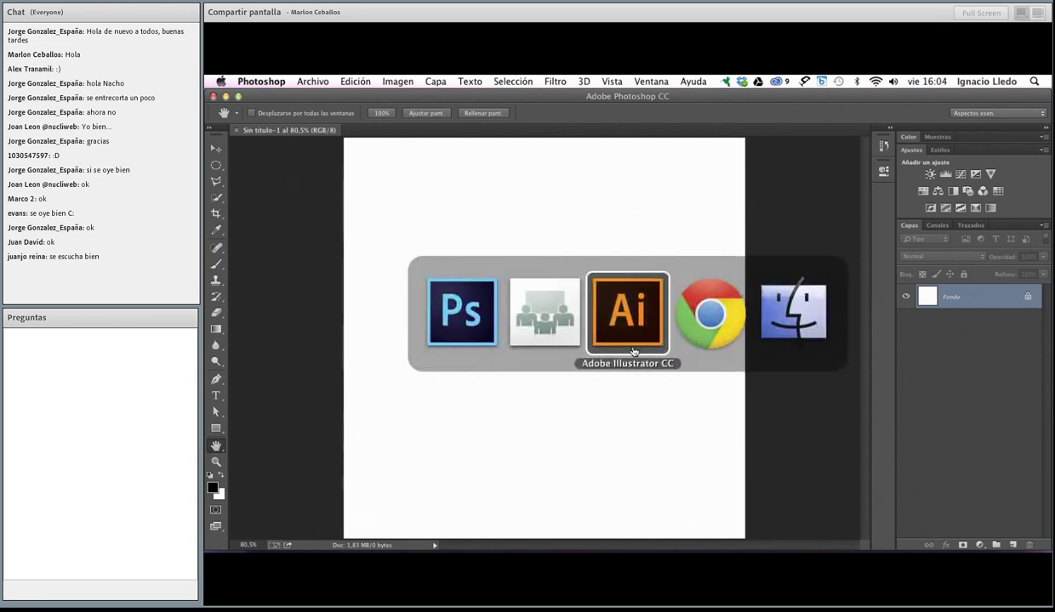
# - In Illustrator, draw a rectangle and an ellipse overlapping its bottom edge
pyautogui.click(624, 309)
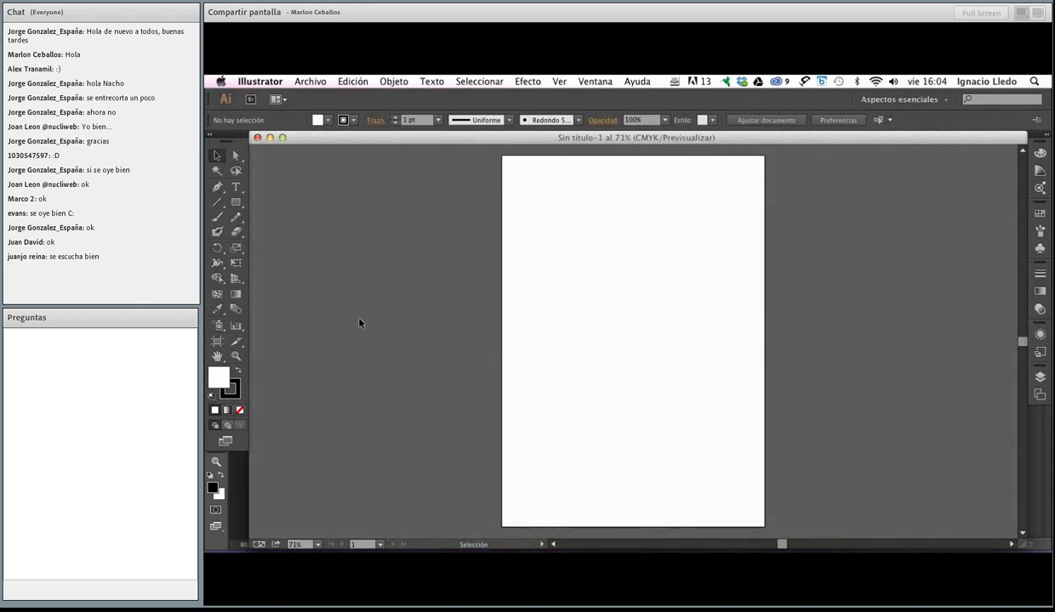
pyautogui.click(235, 202)
pyautogui.moveTo(569, 241)
pyautogui.mouseDown()
pyautogui.moveTo(604, 307)
pyautogui.moveTo(666, 323)
pyautogui.mouseUp()
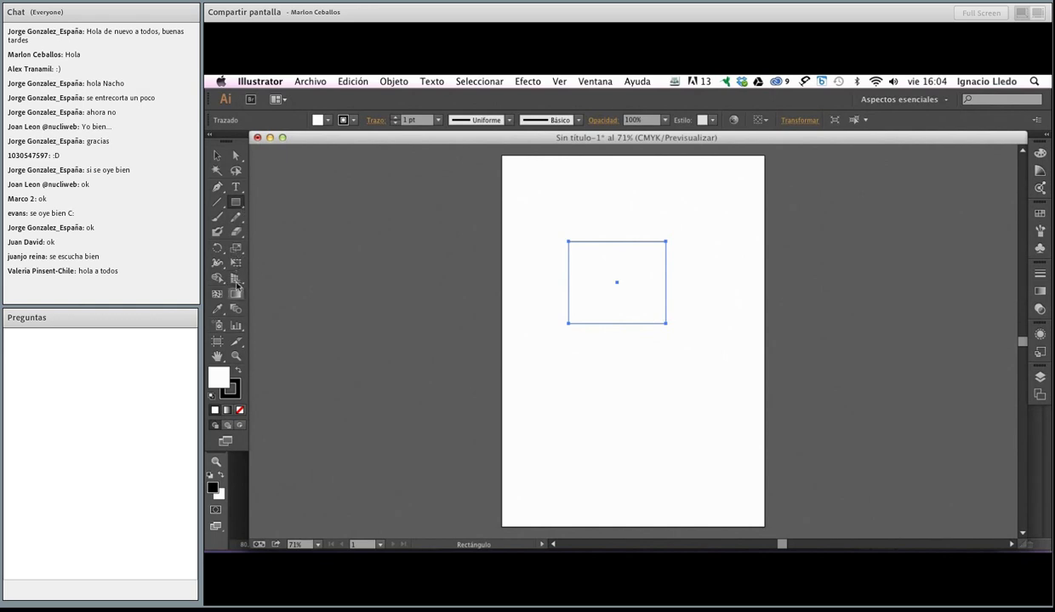
pyautogui.moveTo(235, 201)
pyautogui.mouseDown()
pyautogui.moveTo(259, 213)
pyautogui.moveTo(264, 232)
pyautogui.mouseUp()
pyautogui.moveTo(580, 361); pyautogui.dragTo(646, 286)
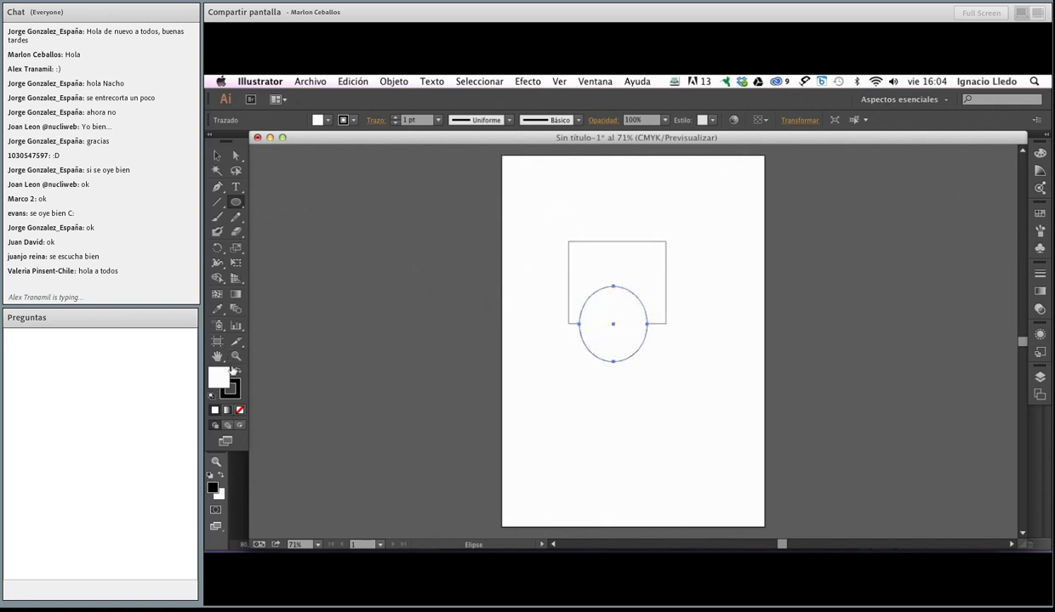
# - Make the ellipse solid black, then copy both shapes and paste them into Photoshop
pyautogui.click(235, 372)
pyautogui.click(217, 156)
pyautogui.moveTo(611, 420); pyautogui.dragTo(577, 283)
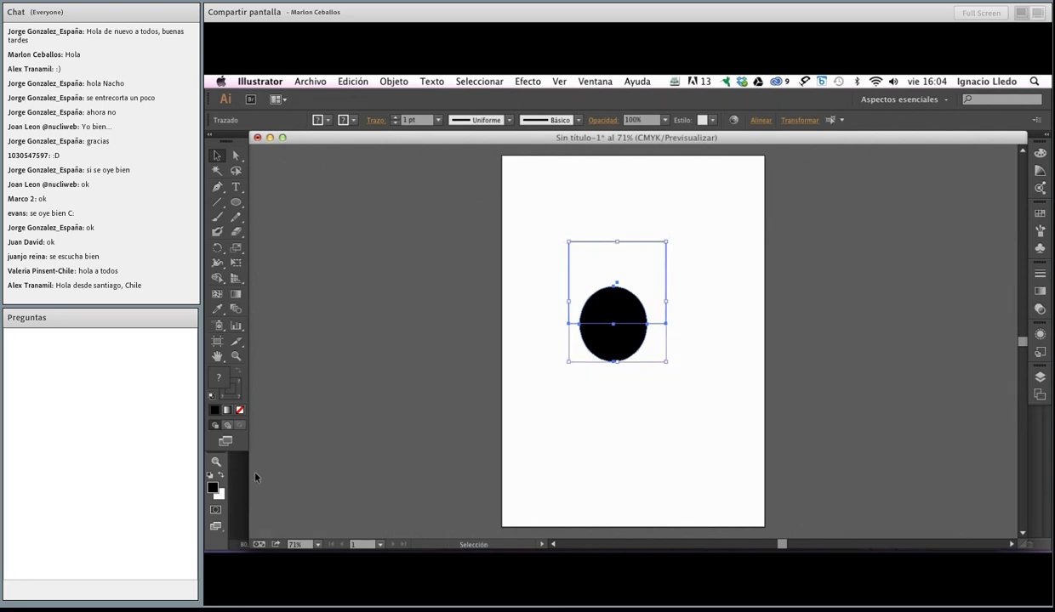
pyautogui.press('super+Tab')
pyautogui.press('super+v')
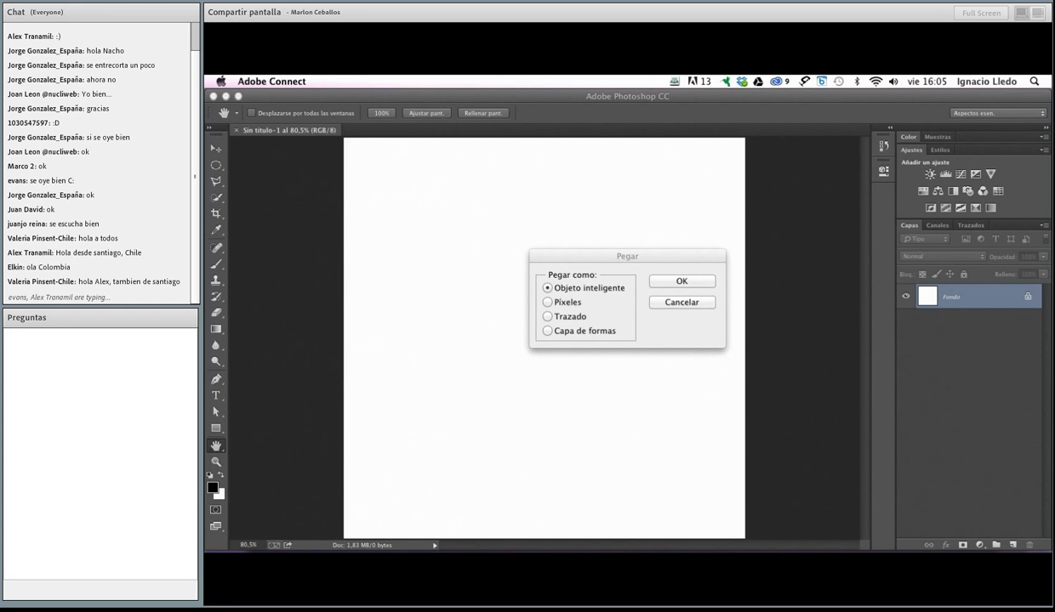
# - Compare the Píxeles, Trazado and Capa de formas paste options, then paste as a shape layer
pyautogui.click(589, 249)
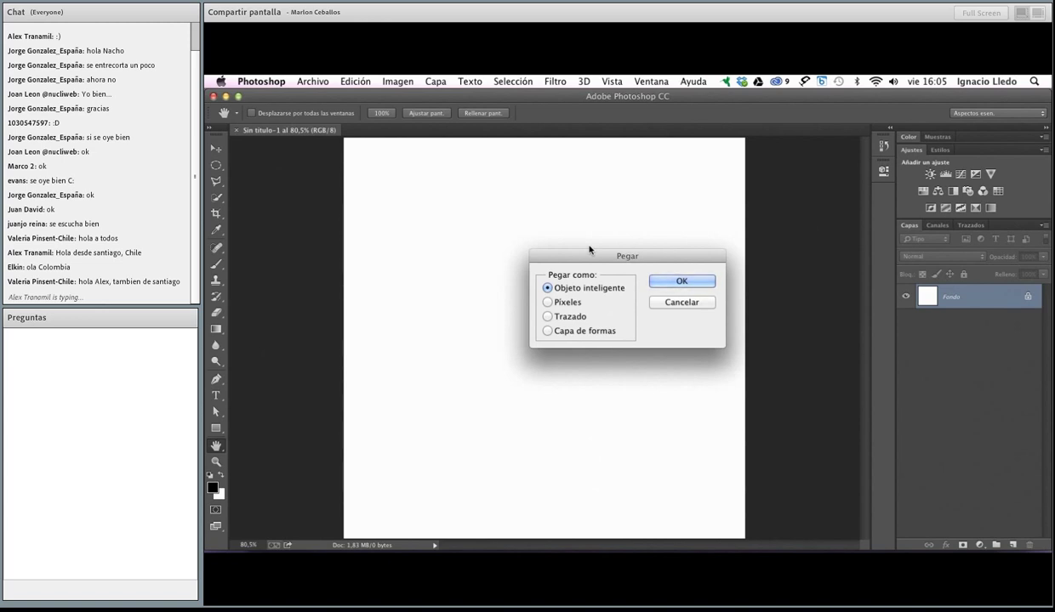
pyautogui.click(561, 302)
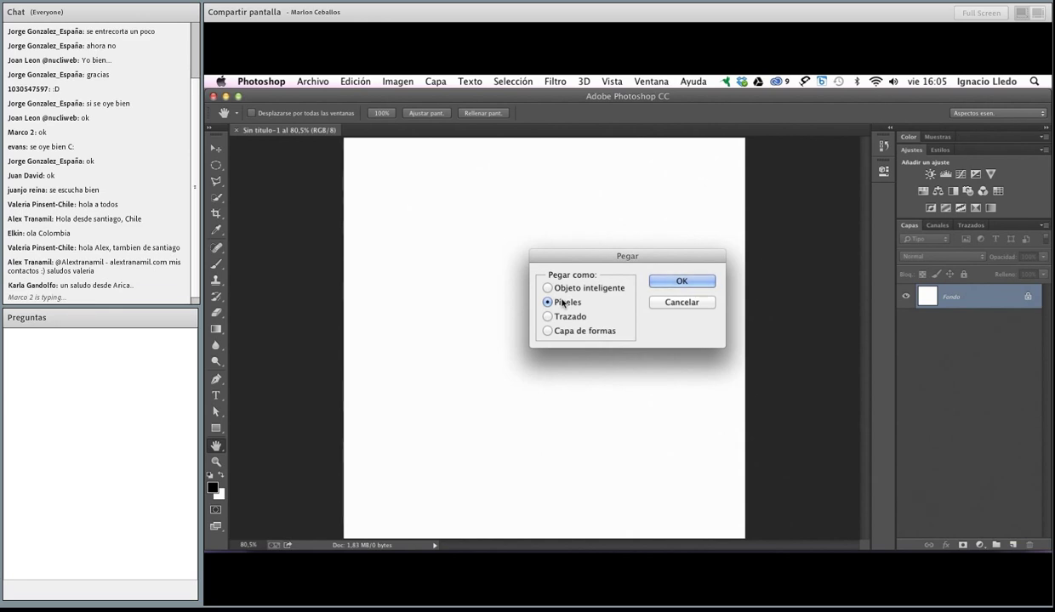
pyautogui.click(569, 317)
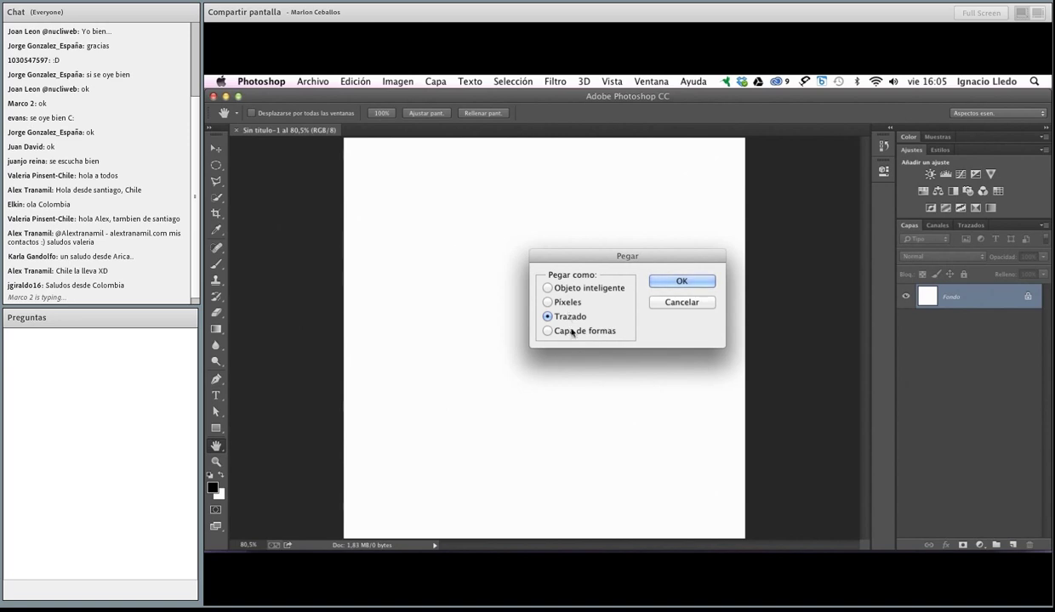
pyautogui.click(576, 334)
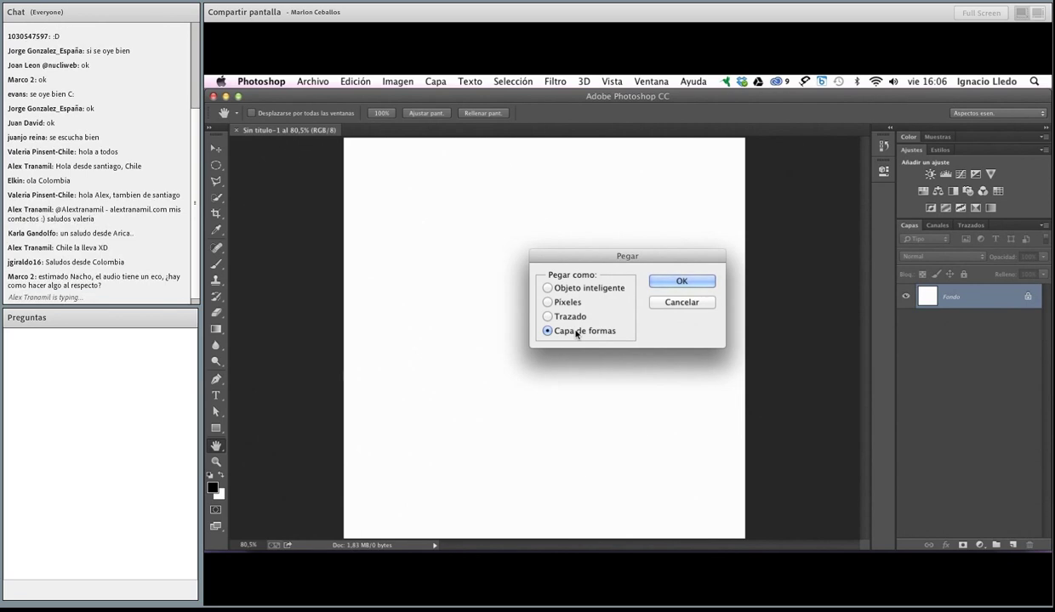
pyautogui.click(687, 281)
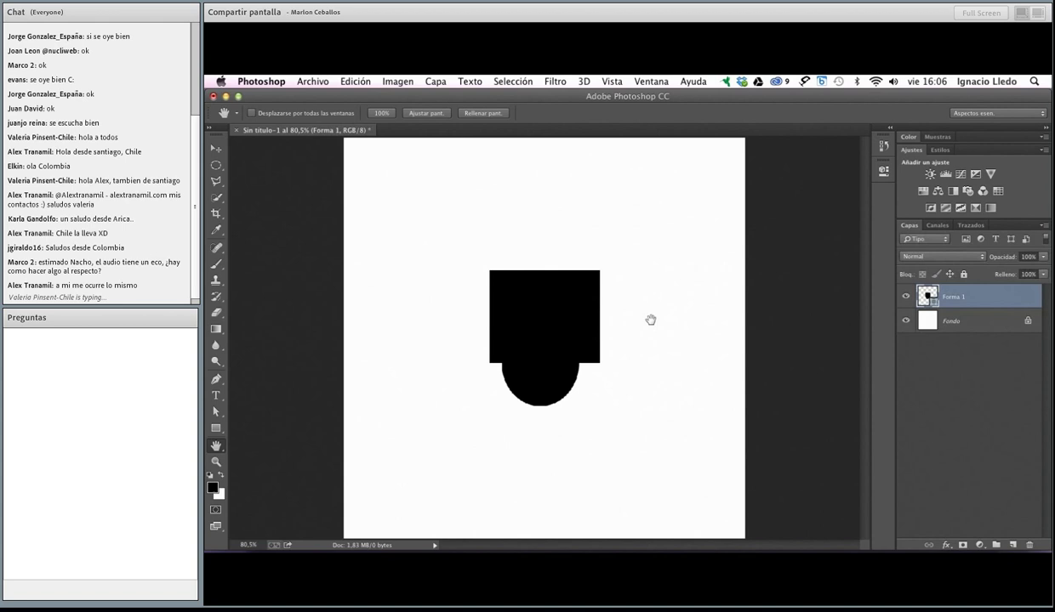
# - Switch from the Forma 1 shape layer back toward Illustrator
pyautogui.press('super+Tab')
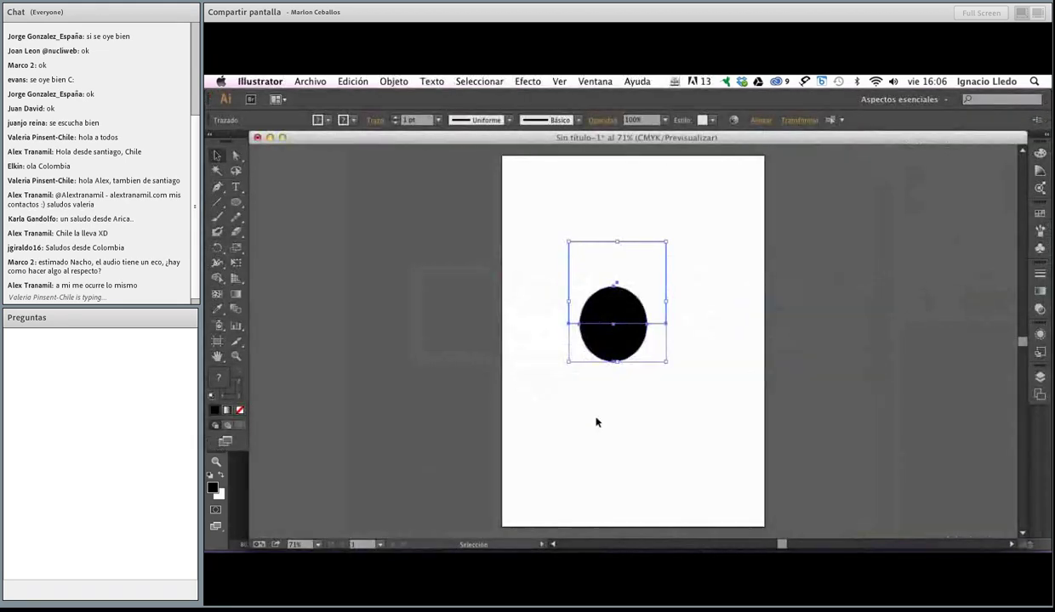
# - Select the black circle in Illustrator, then return to Photoshop's Forma 1 shape layer
pyautogui.click(596, 417)
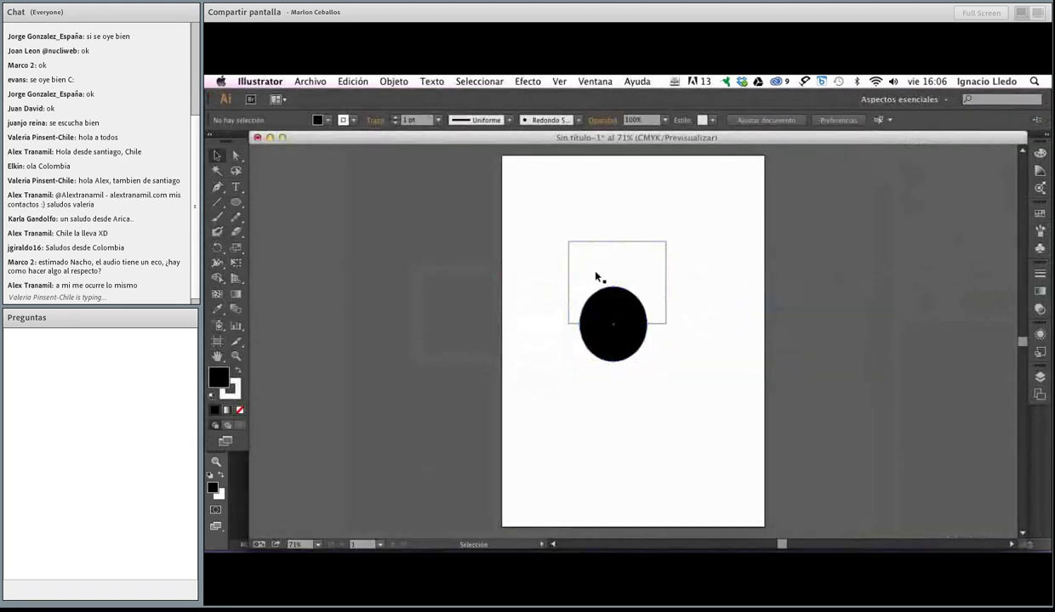
pyautogui.click(601, 349)
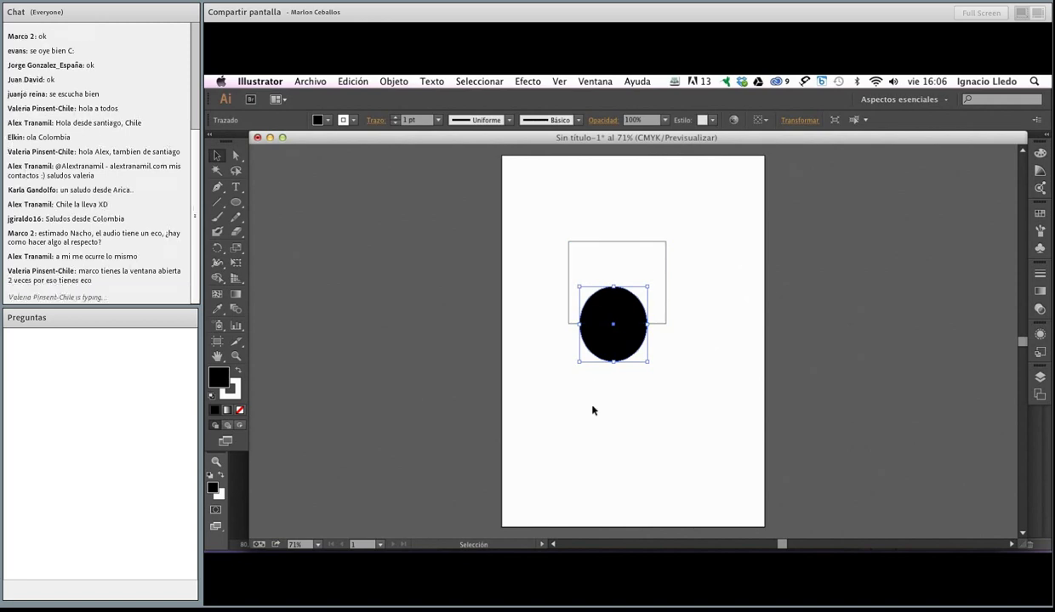
pyautogui.press('super+Tab')
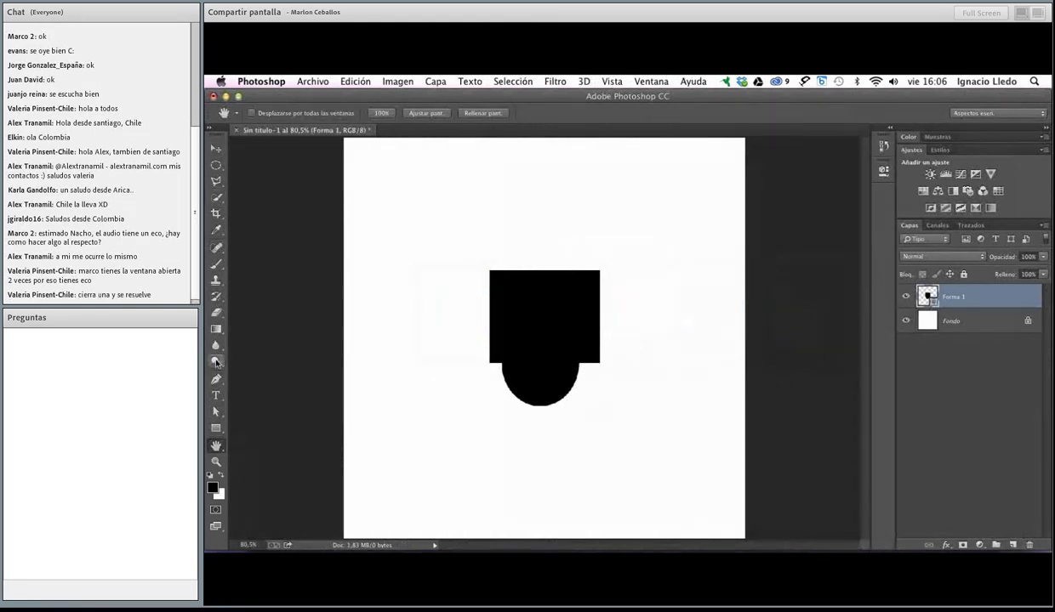
pyautogui.click(216, 412)
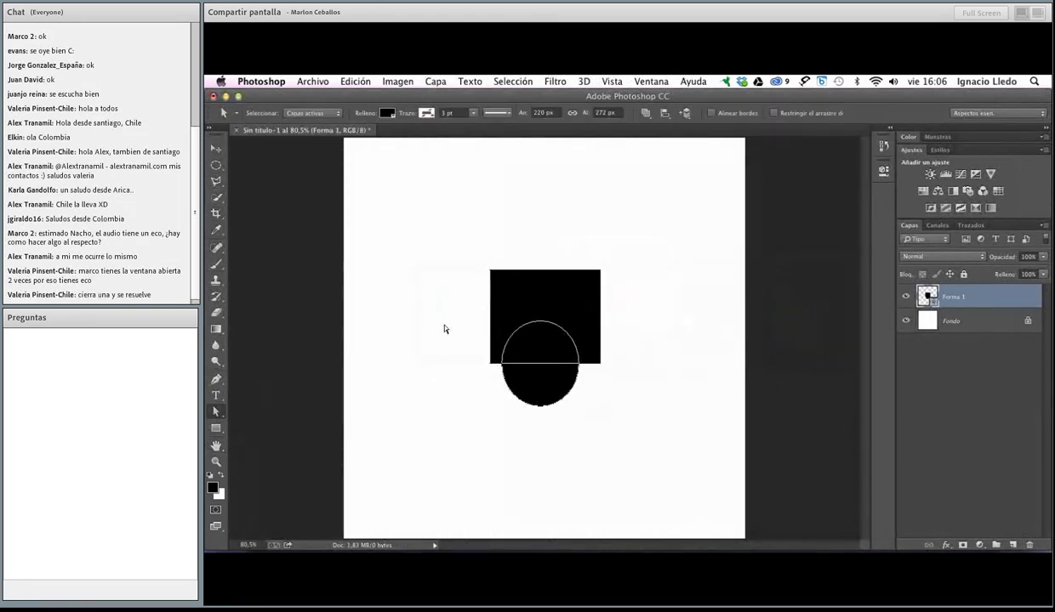
# - Drag the circle path's curves and points into a boot shape with a flat, right-extending base
pyautogui.click(554, 401)
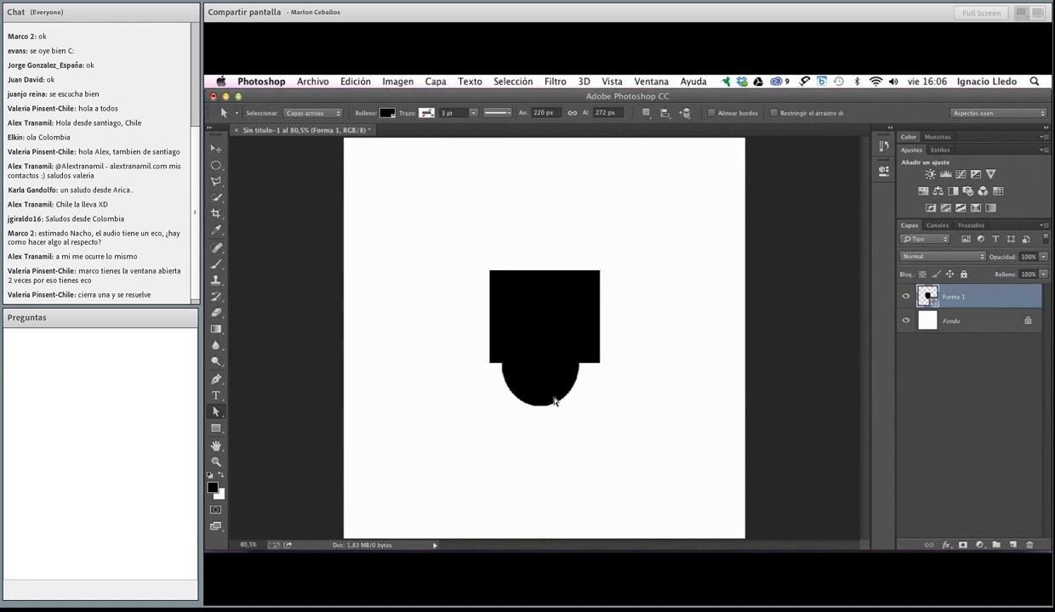
pyautogui.click(554, 401)
pyautogui.moveTo(546, 397); pyautogui.dragTo(573, 397)
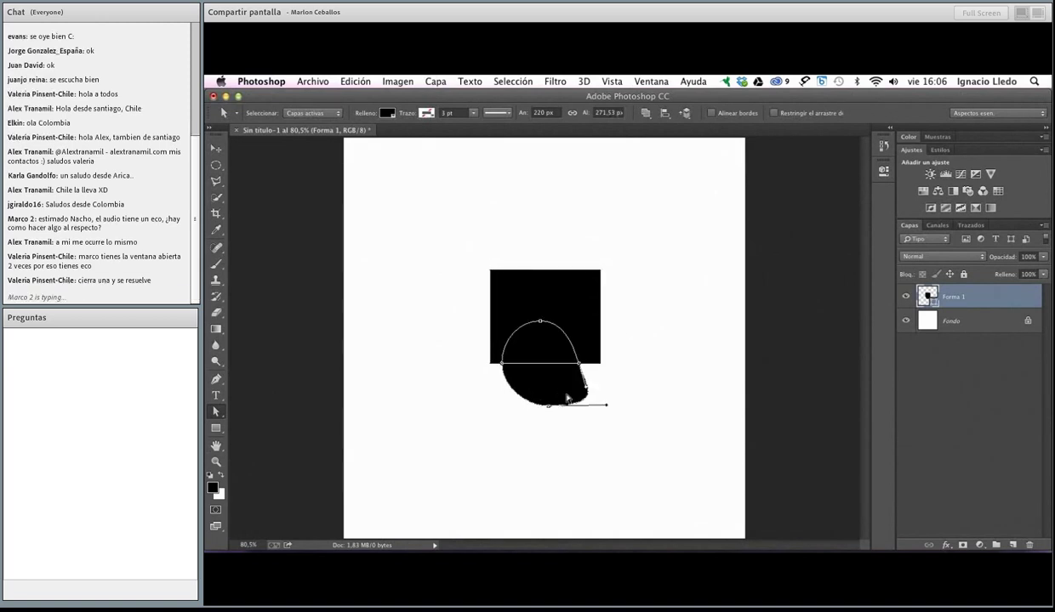
pyautogui.moveTo(575, 354)
pyautogui.mouseDown()
pyautogui.moveTo(558, 326)
pyautogui.moveTo(528, 333)
pyautogui.moveTo(520, 360)
pyautogui.mouseUp()
pyautogui.click(501, 364)
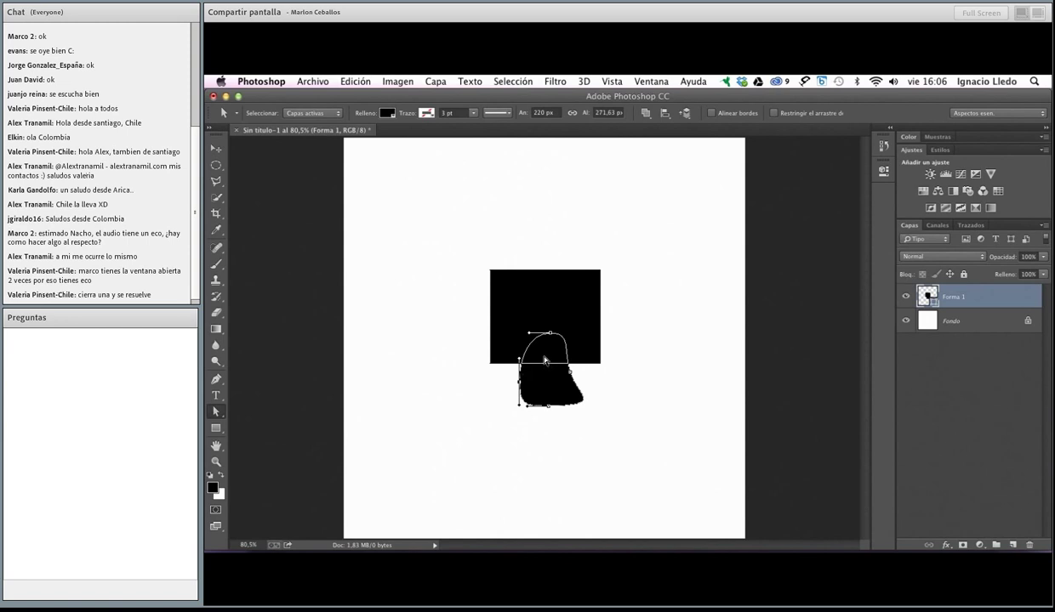
pyautogui.press('Return')
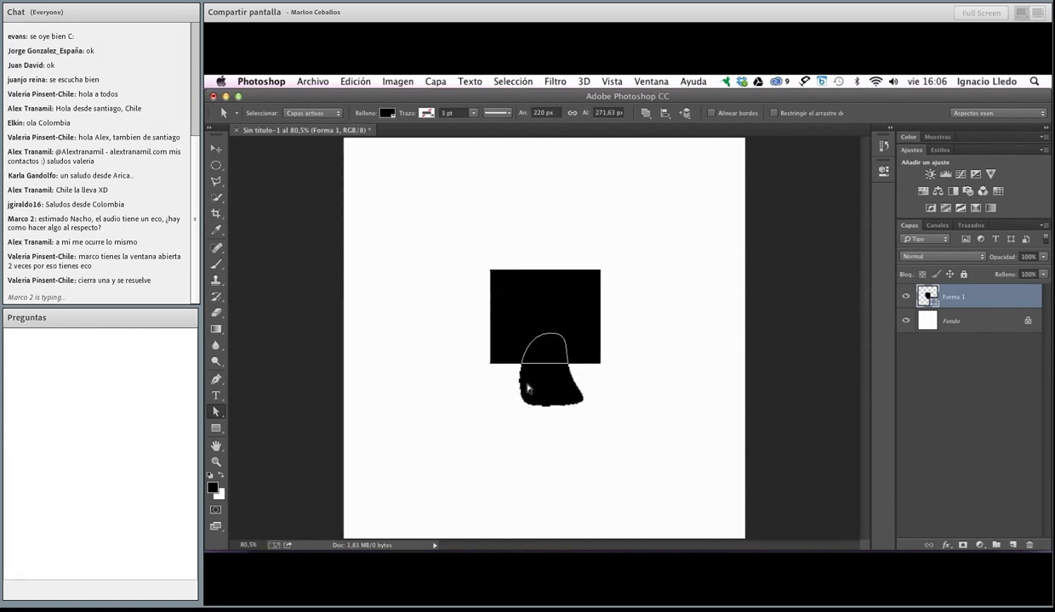
pyautogui.click(527, 389)
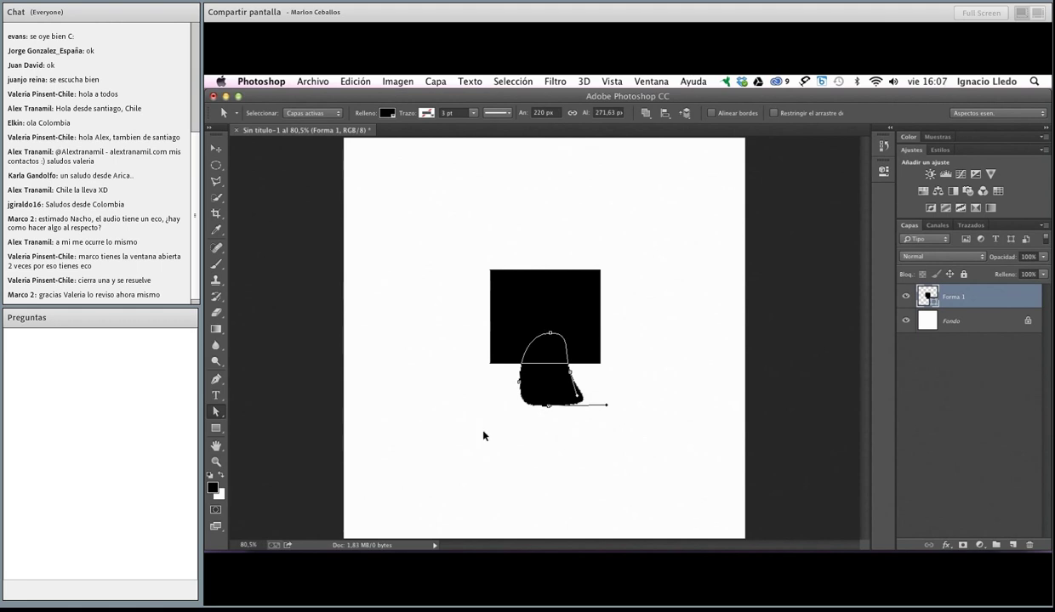
pyautogui.click(835, 354)
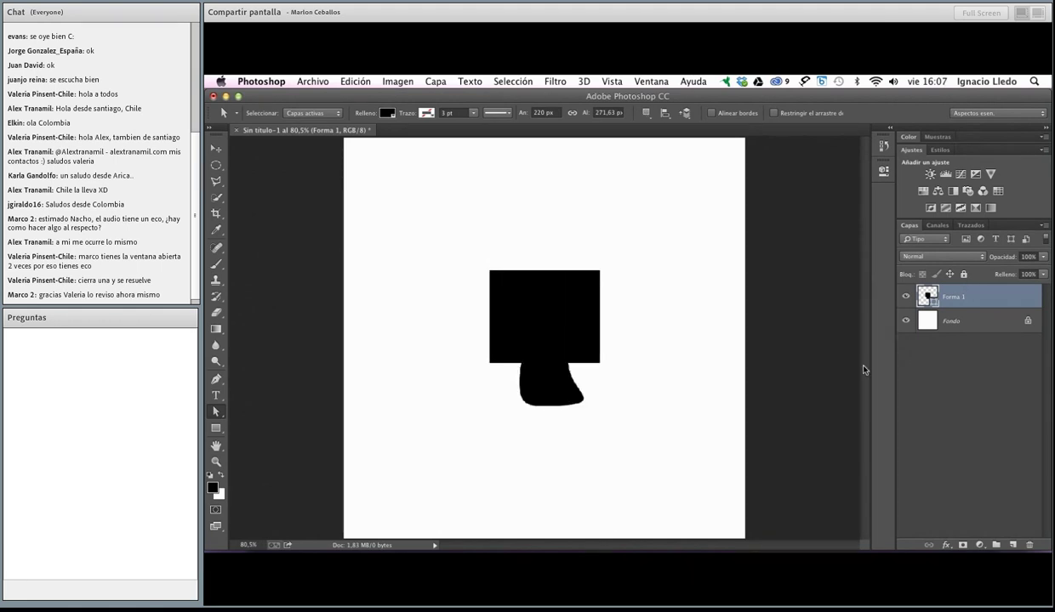
pyautogui.press('Delete')
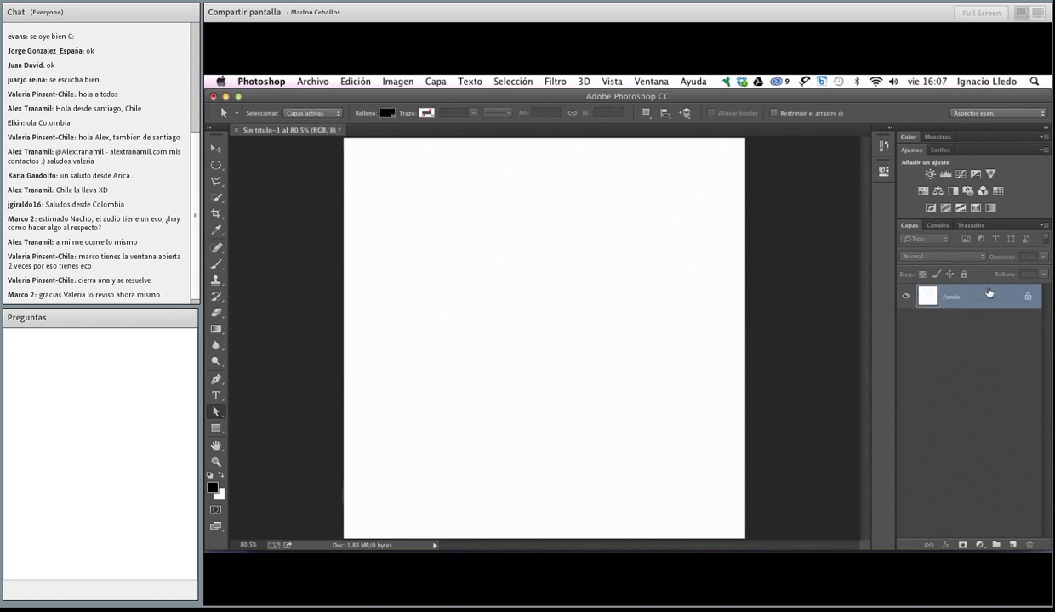
pyautogui.moveTo(989, 293); pyautogui.dragTo(988, 292)
pyautogui.hotkey('ctrl', 'v')
pyautogui.click(584, 316)
pyautogui.click(681, 279)
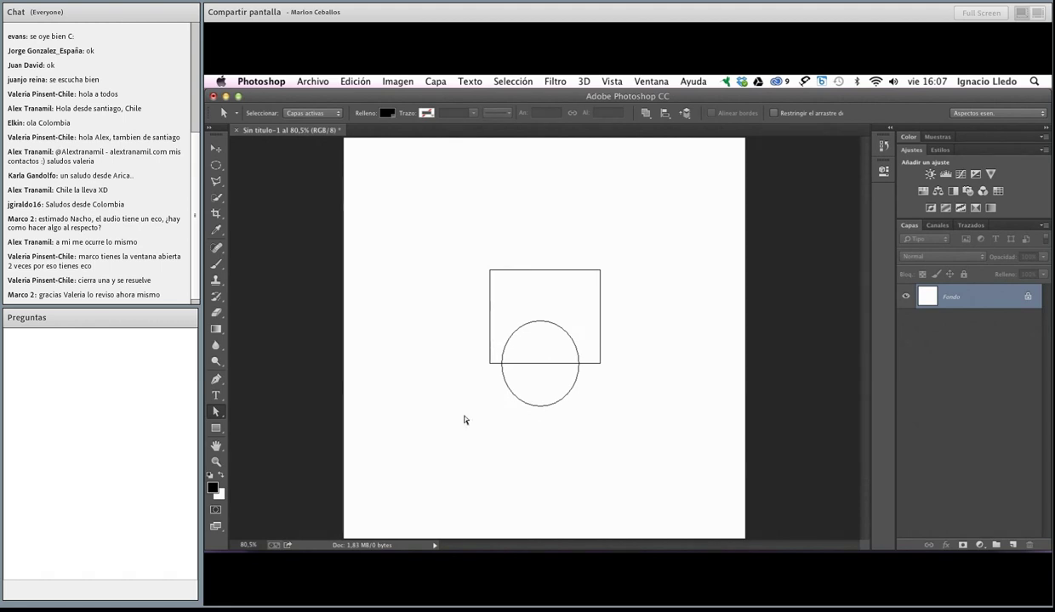
pyautogui.click(970, 225)
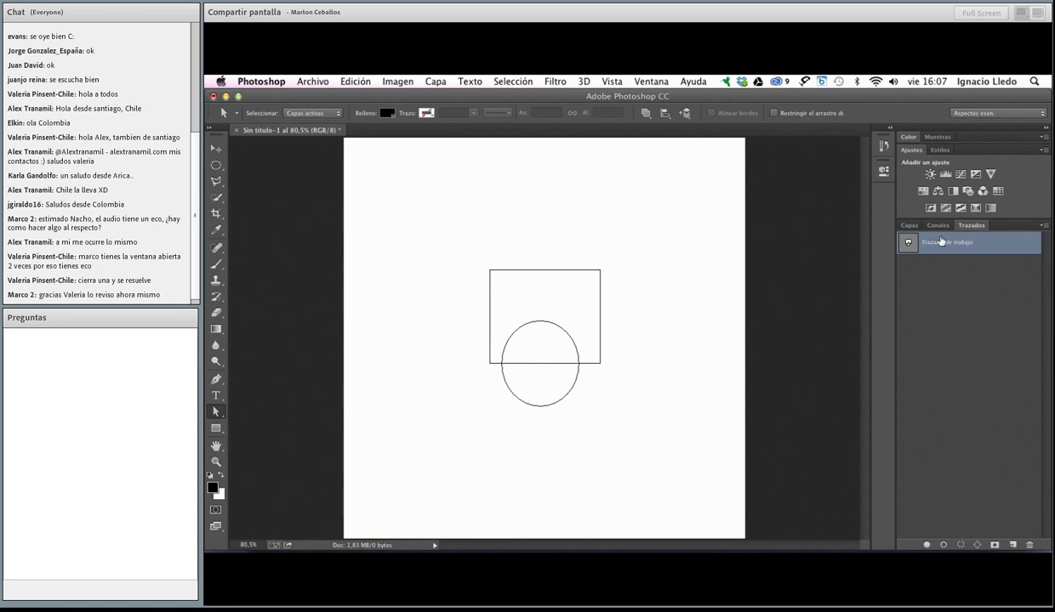
pyautogui.press('Delete')
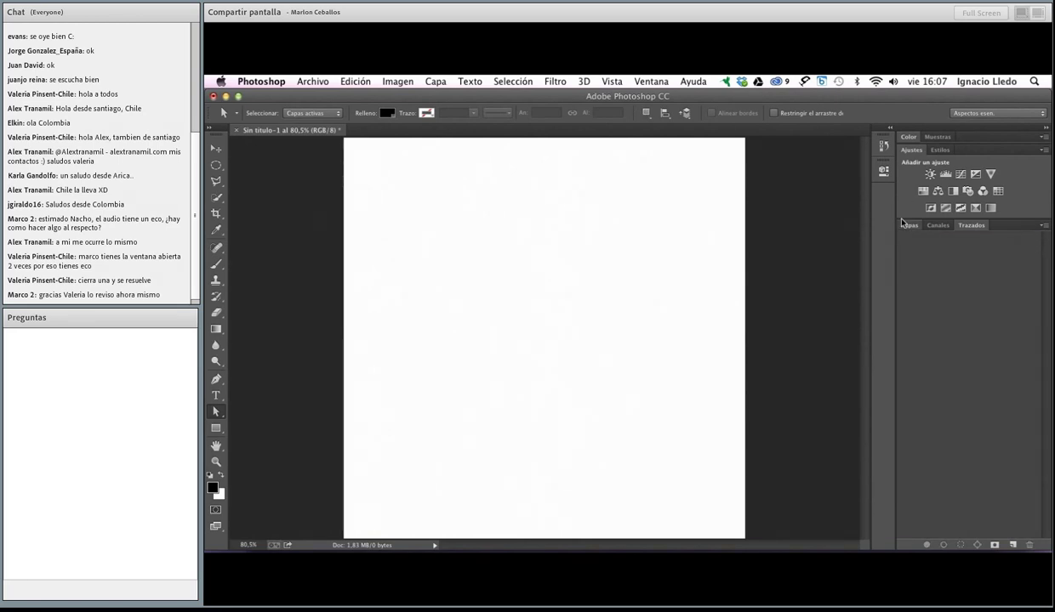
pyautogui.click(907, 225)
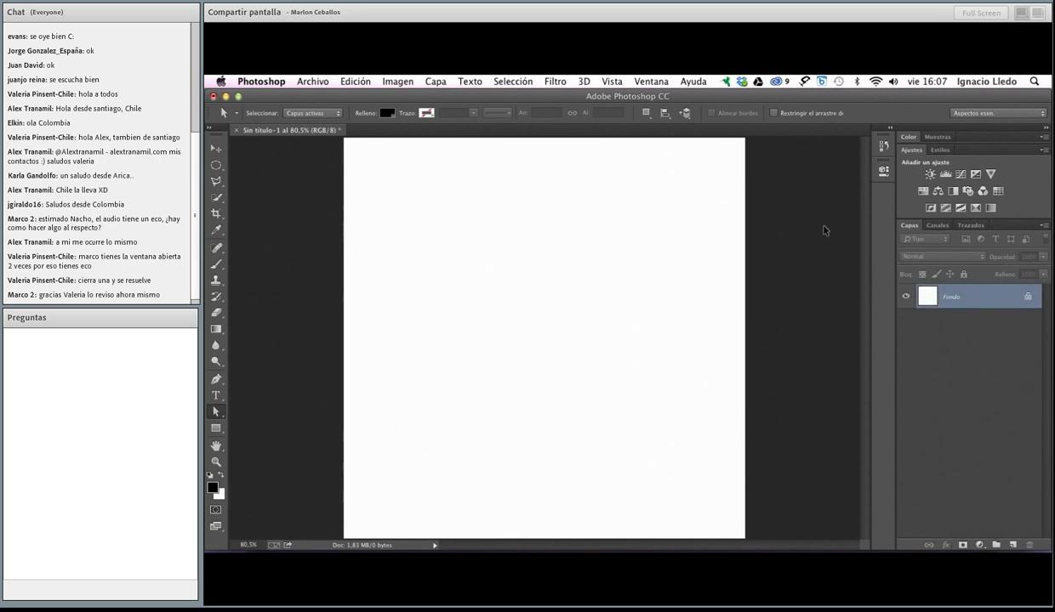
pyautogui.hotkey('ctrl', 'v')
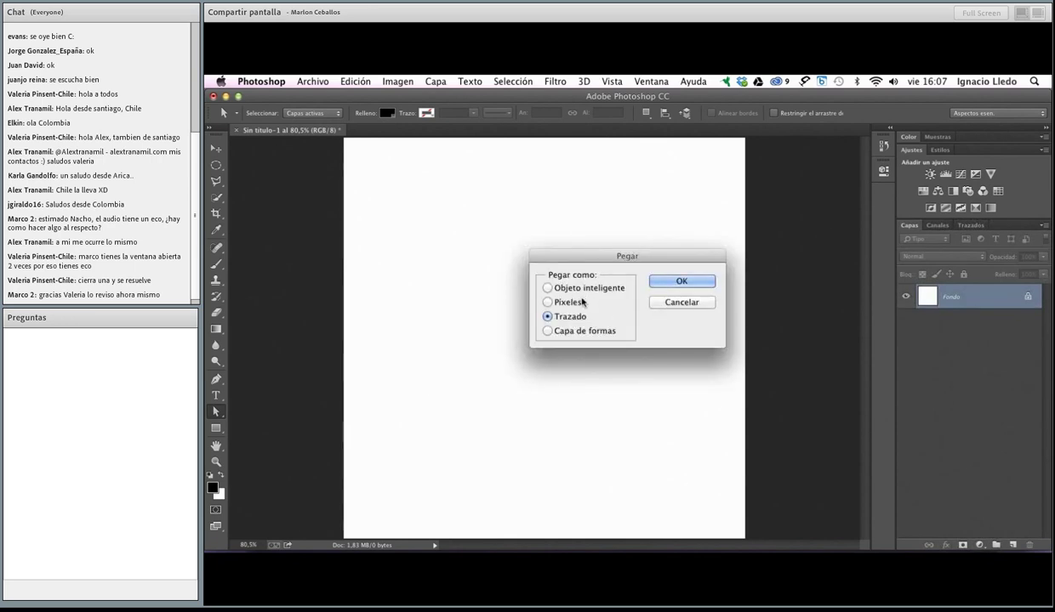
# - Paste the Illustrator shapes as pixels and move the circle up and left
pyautogui.click(575, 301)
pyautogui.click(686, 282)
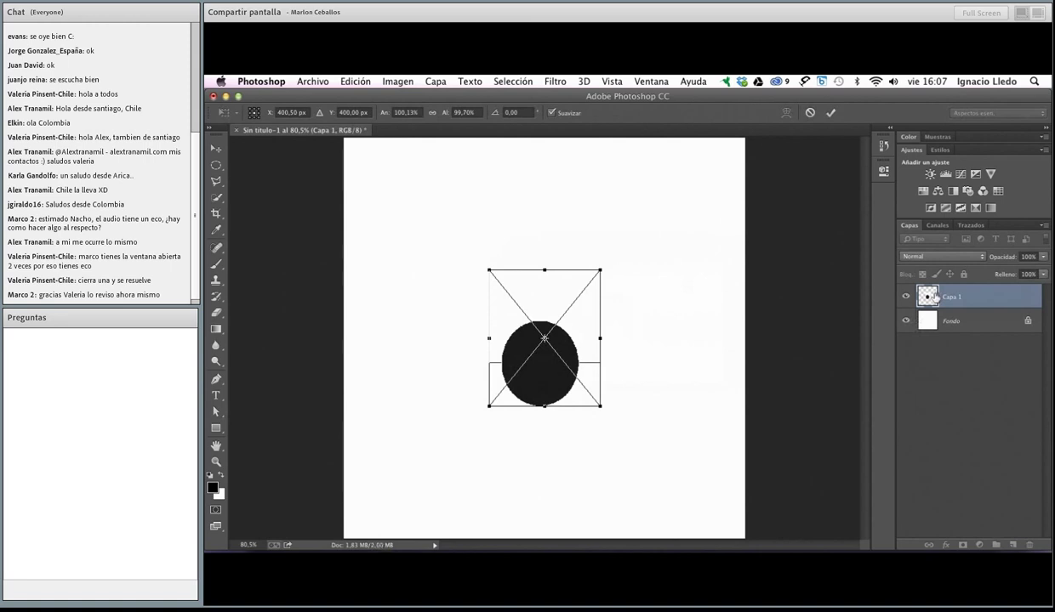
pyautogui.moveTo(549, 384)
pyautogui.mouseDown()
pyautogui.moveTo(502, 321)
pyautogui.moveTo(638, 430)
pyautogui.mouseUp()
# - Enlarge the pasted circle to about 309%, commit it, and view the image at 100%
pyautogui.moveTo(436, 194); pyautogui.dragTo(377, 120)
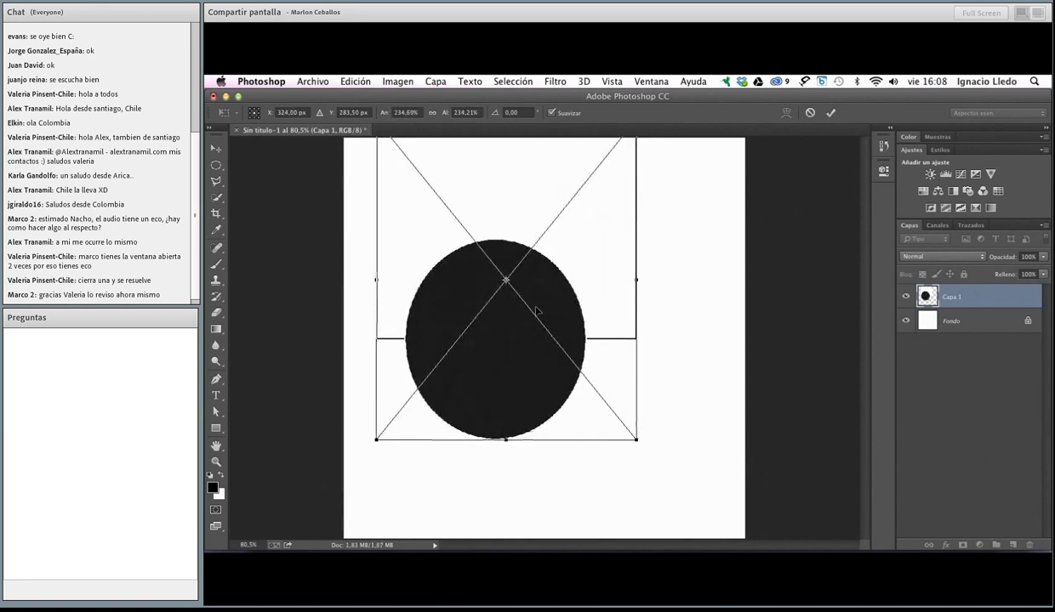
pyautogui.moveTo(636, 440); pyautogui.dragTo(750, 544)
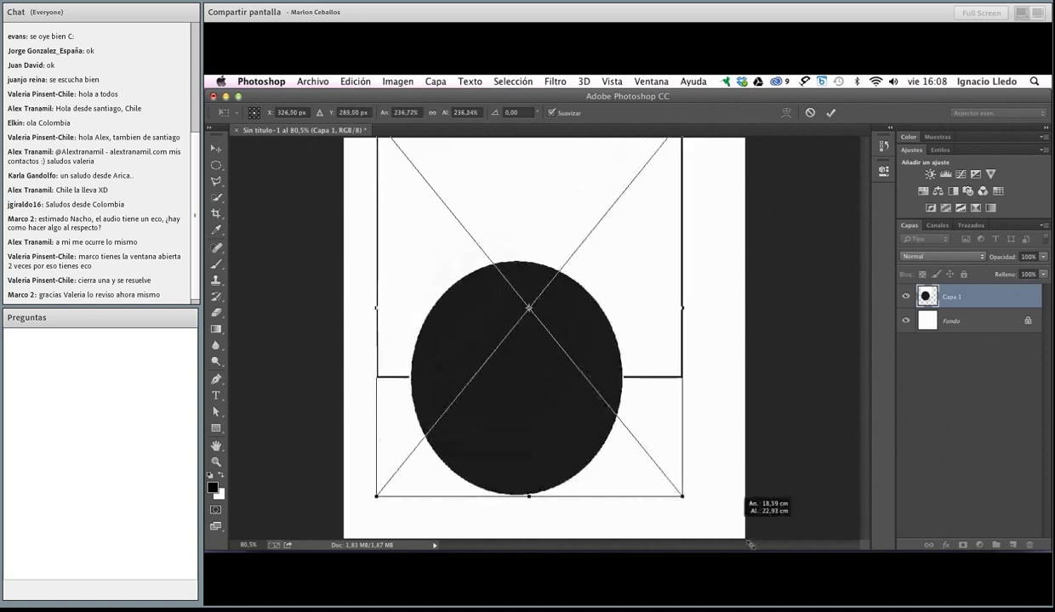
pyautogui.moveTo(740, 496); pyautogui.dragTo(777, 540)
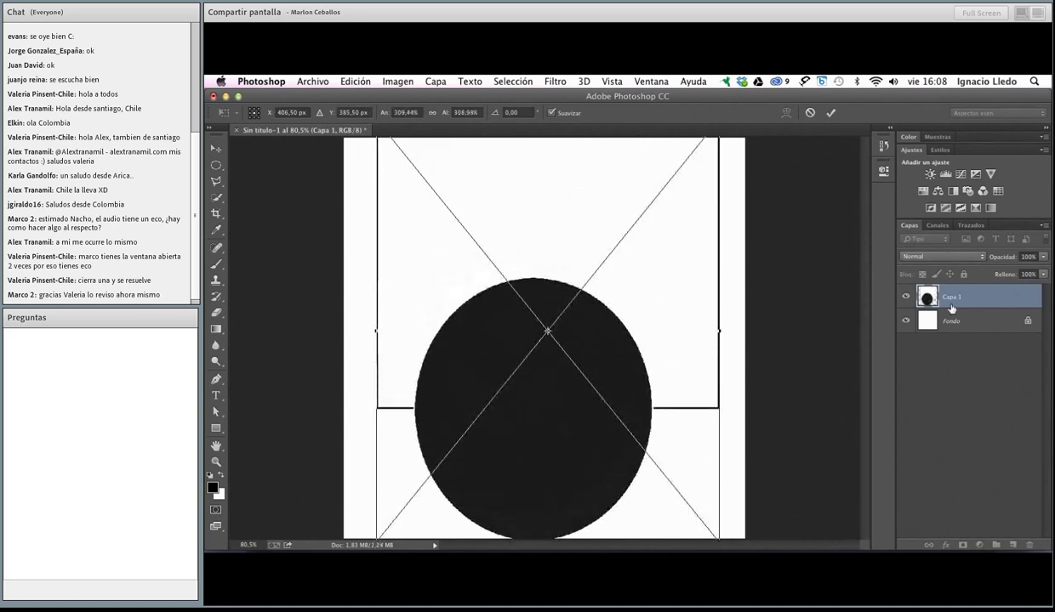
pyautogui.click(823, 112)
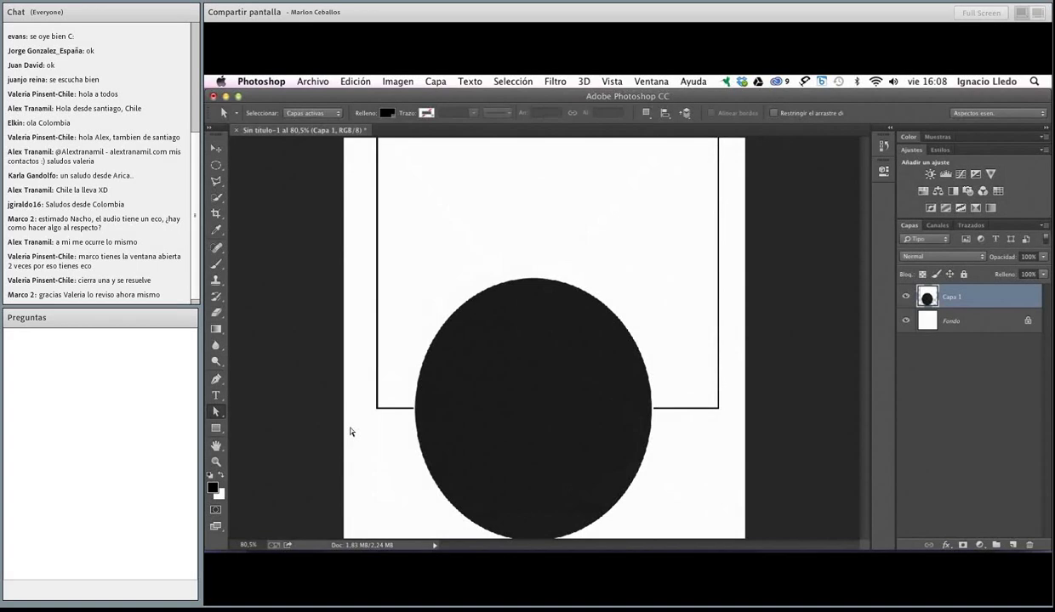
pyautogui.click(215, 462)
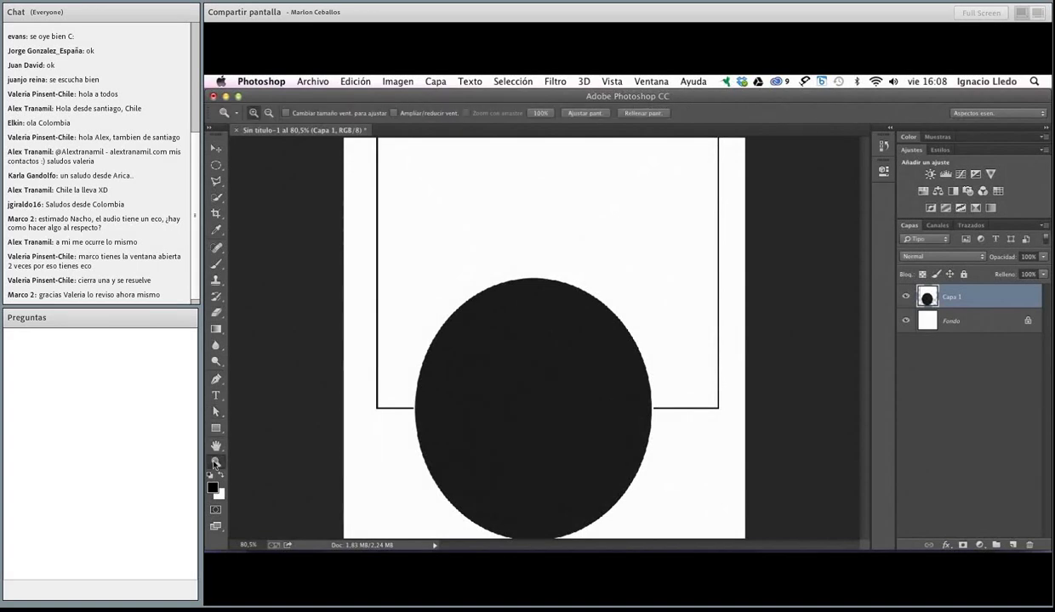
pyautogui.doubleClick(215, 461)
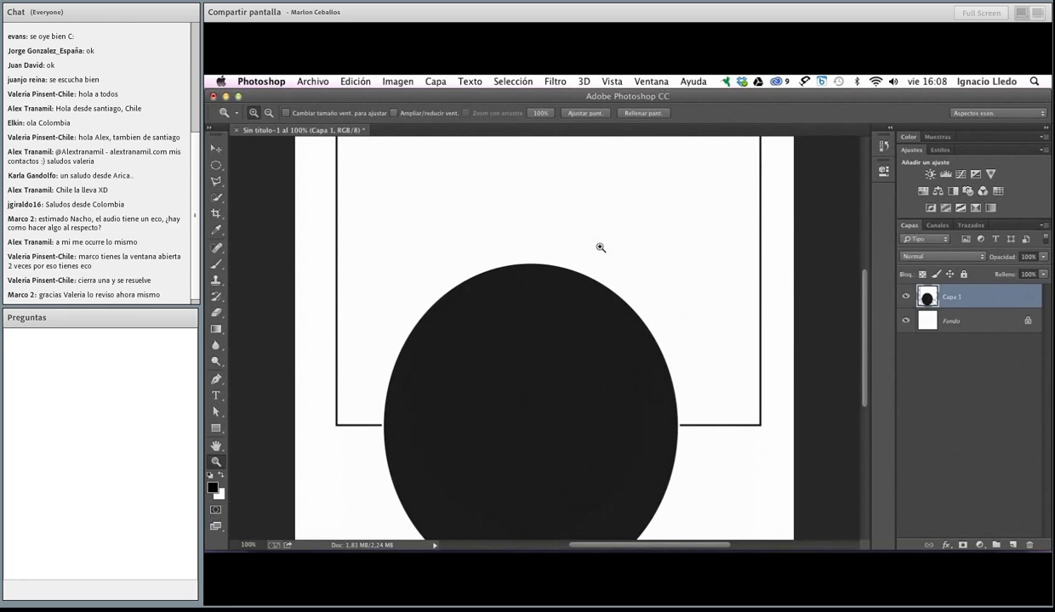
# - Re-paste the artwork as pixels on Capa 1 and briefly hide Fondo to check transparency
pyautogui.hotkey('ctrl', 'z')
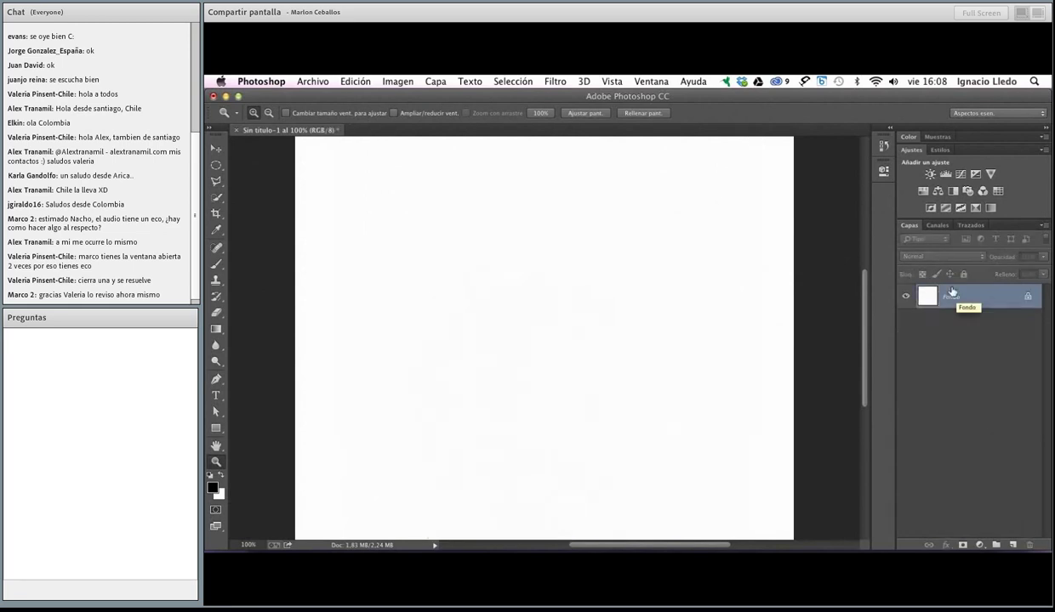
pyautogui.hotkey('ctrl', 'v')
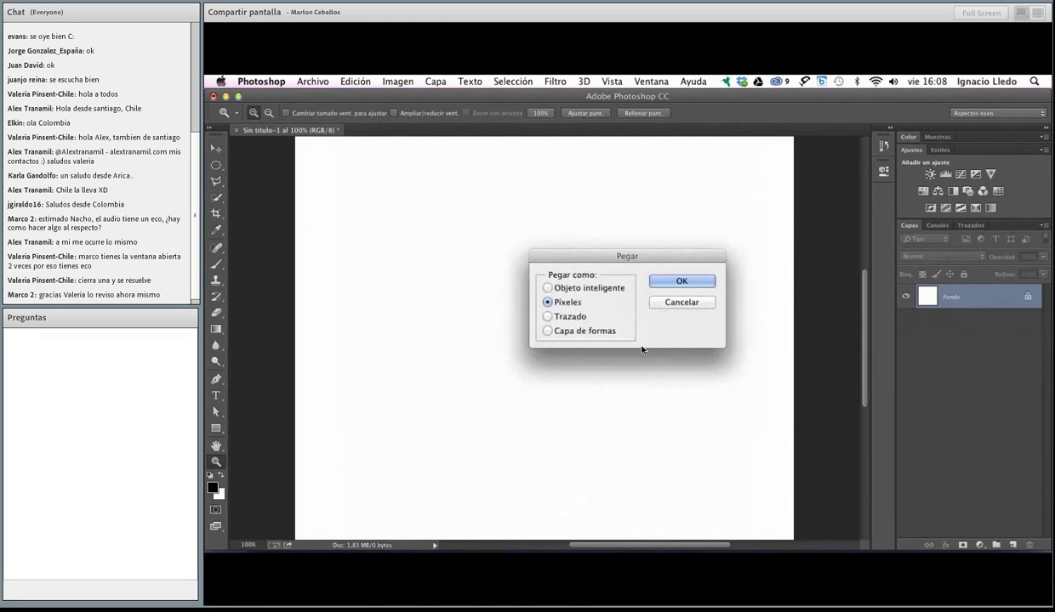
pyautogui.click(700, 279)
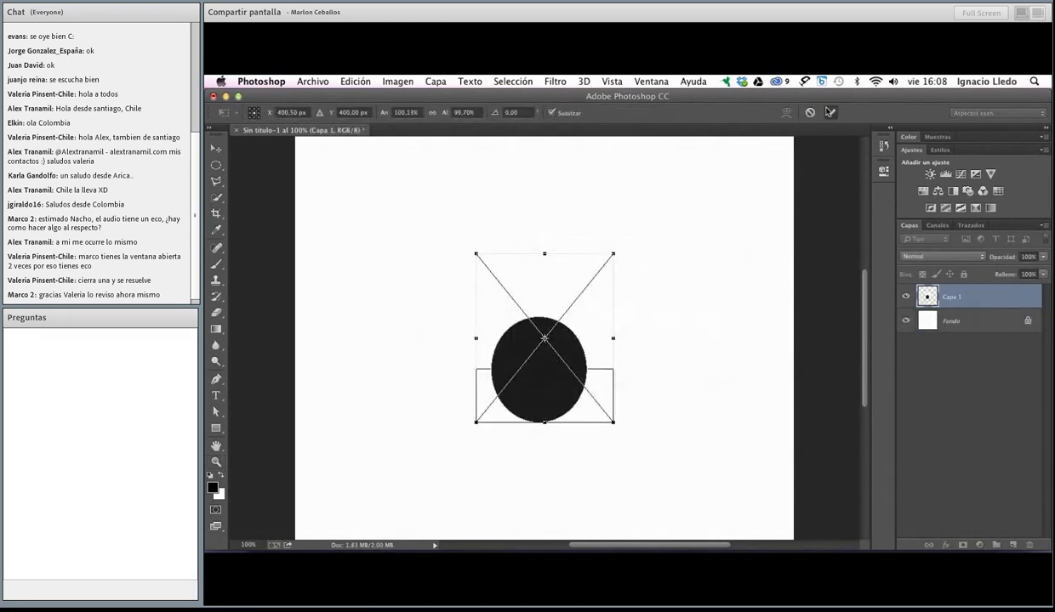
pyautogui.press('Return')
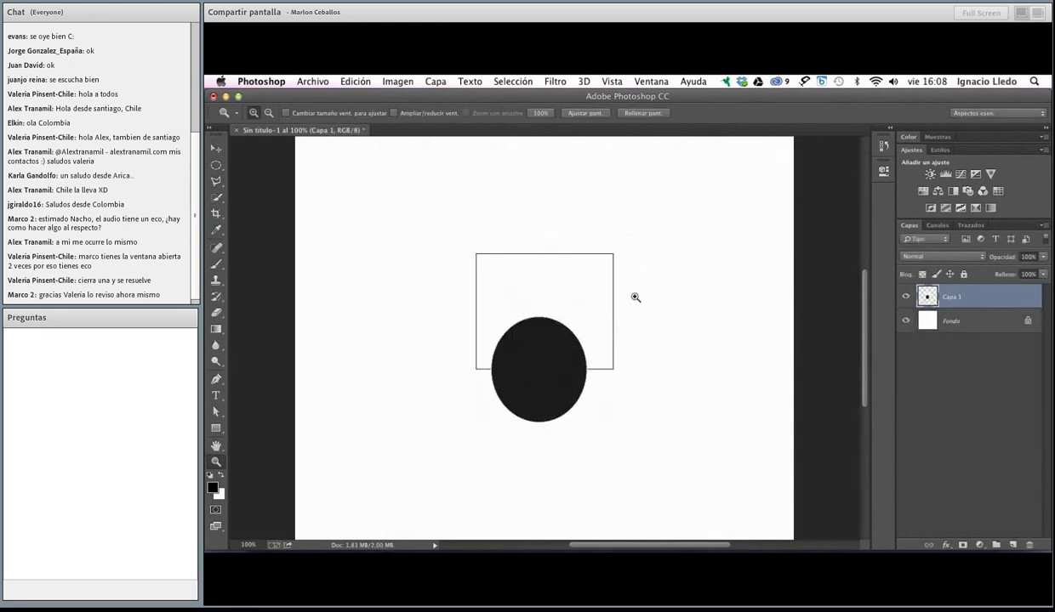
pyautogui.click(905, 320)
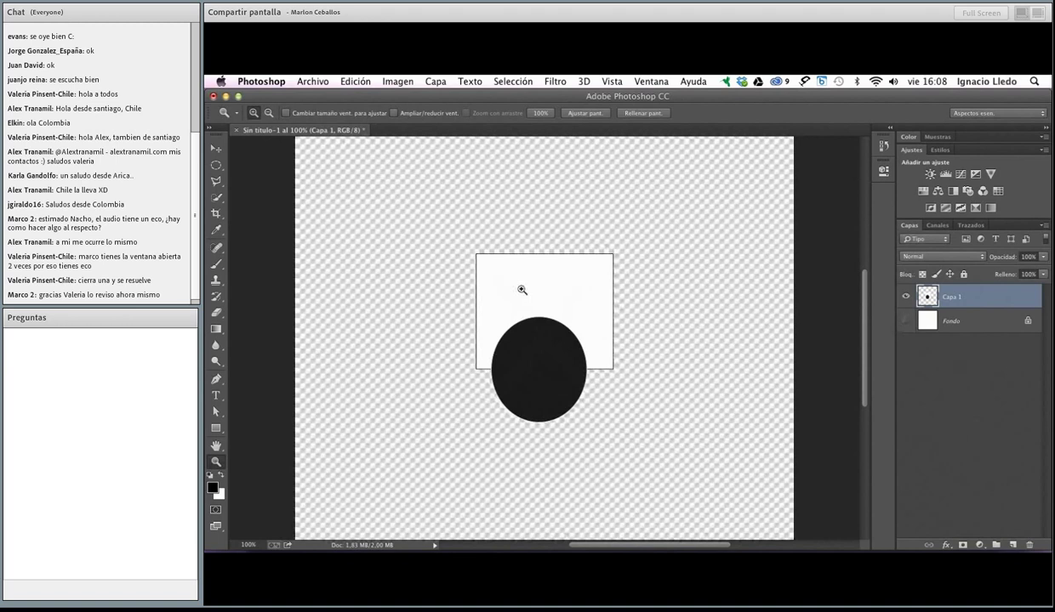
pyautogui.click(905, 321)
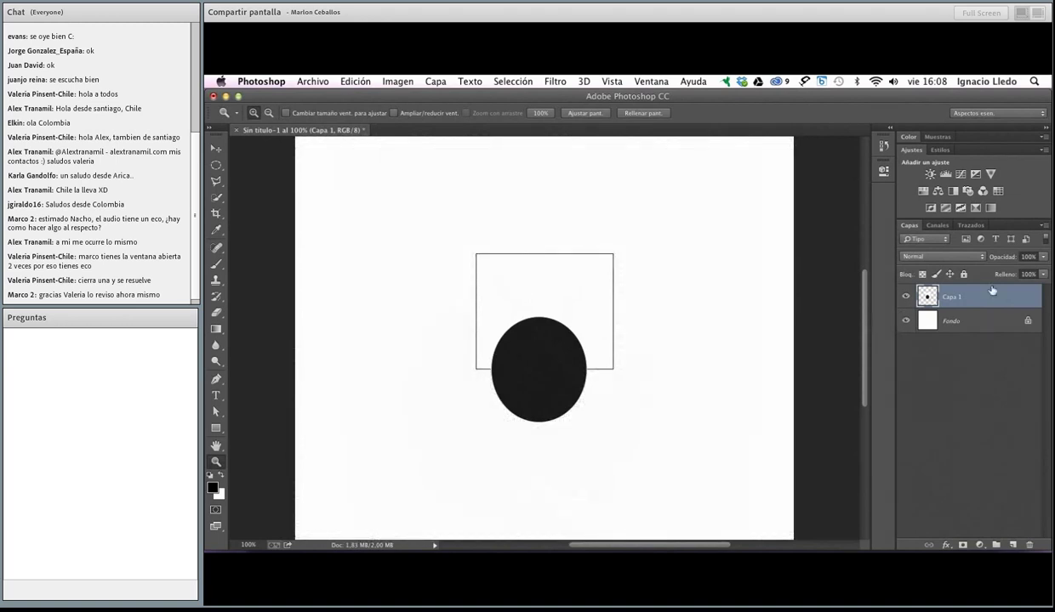
# - Stretch Capa 1 to roughly 371% × 570% after undoing a trial skew, and commit
pyautogui.hotkey('ctrl', 't')
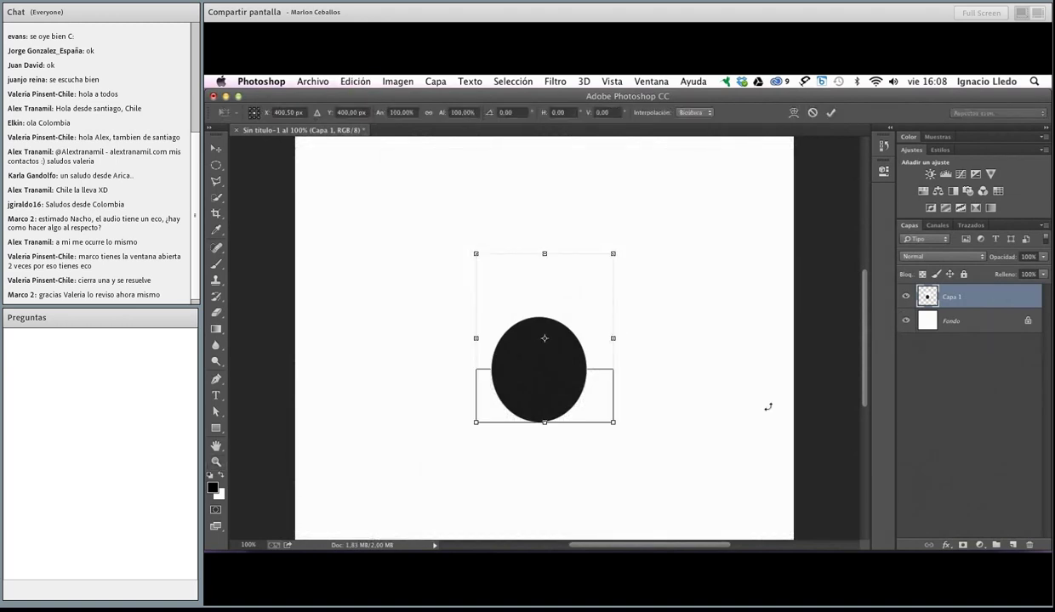
pyautogui.moveTo(767, 407); pyautogui.dragTo(702, 490)
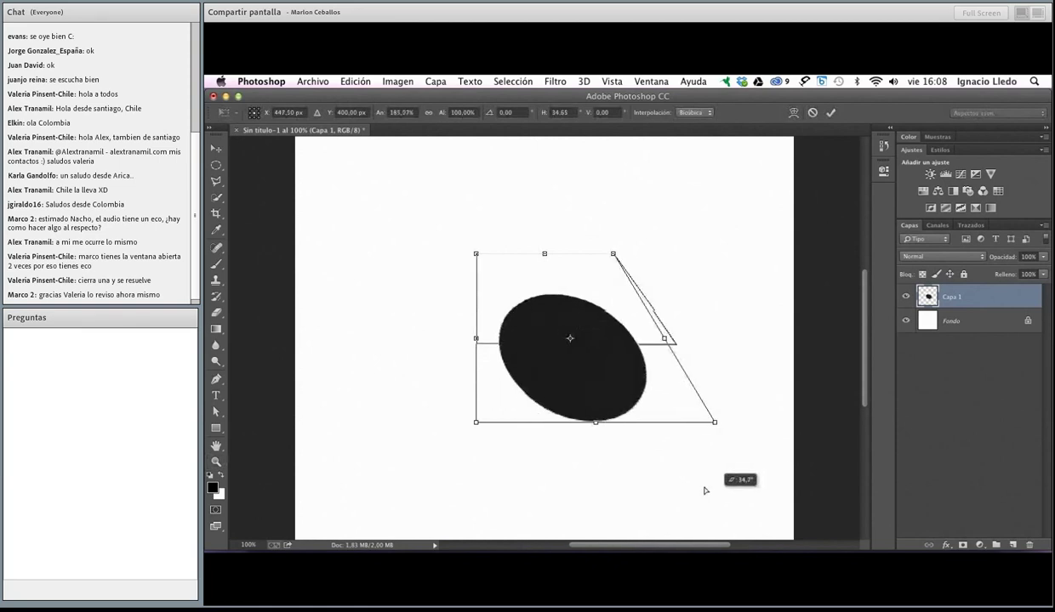
pyautogui.hotkey('ctrl', 'z')
pyautogui.moveTo(637, 448); pyautogui.dragTo(558, 253)
pyautogui.press('Return')
pyautogui.press('z')
pyautogui.scroll(1, 536, 271)
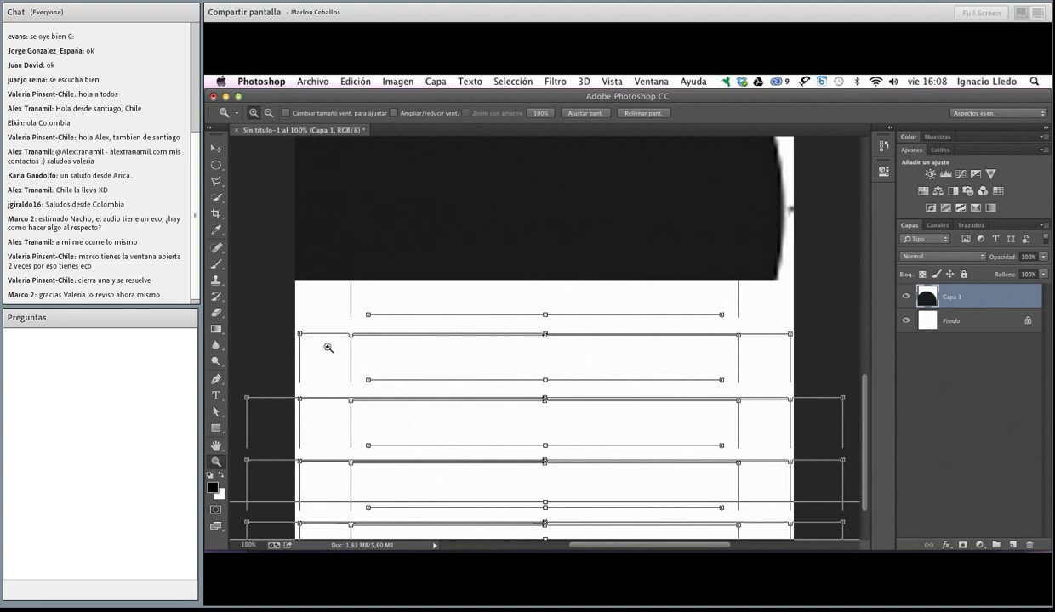
pyautogui.click(216, 445)
pyautogui.doubleClick(216, 445)
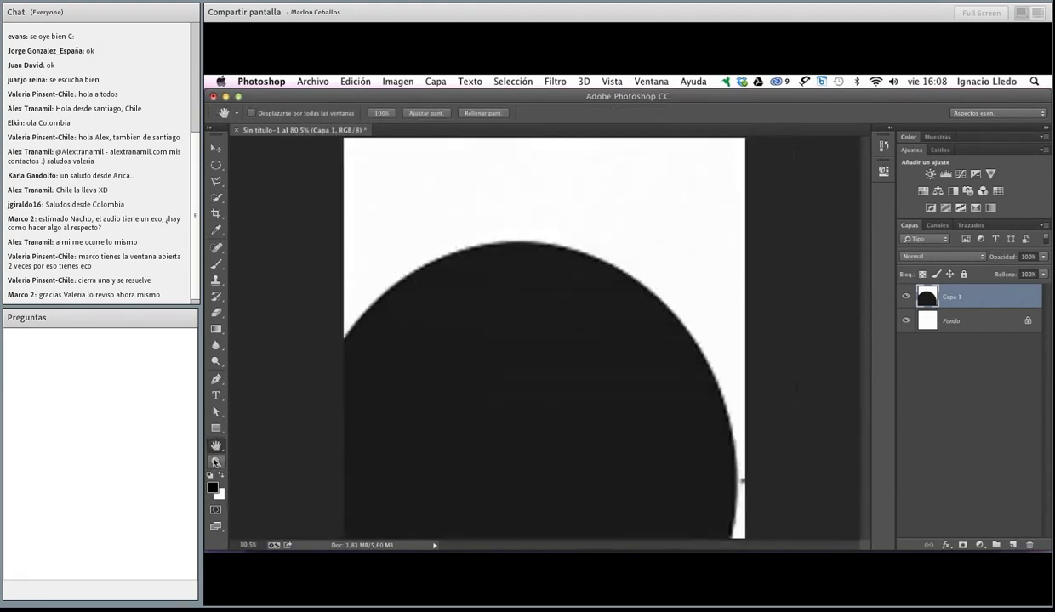
pyautogui.doubleClick(216, 462)
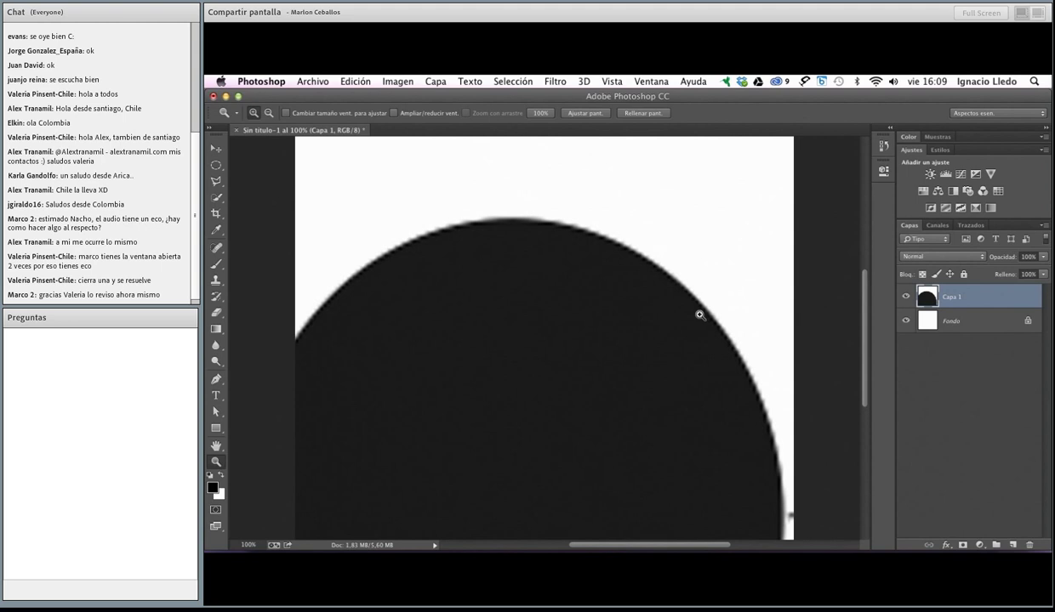
pyautogui.hotkey('ctrl', 'z')
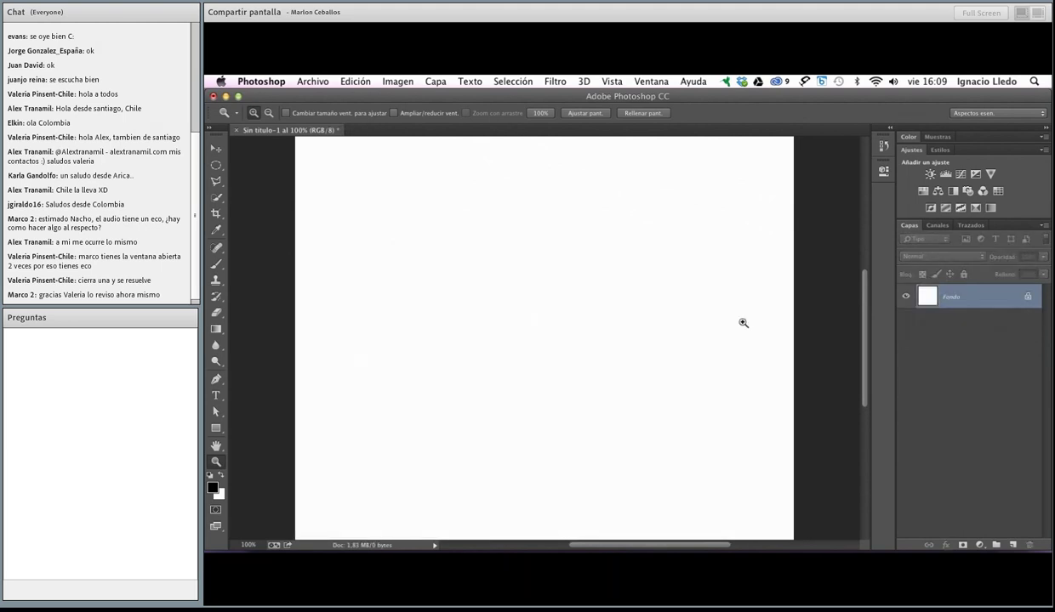
# - Paste the artwork as a vector smart object and enlarge it to about 144%
pyautogui.hotkey('ctrl', 'v')
pyautogui.click(561, 289)
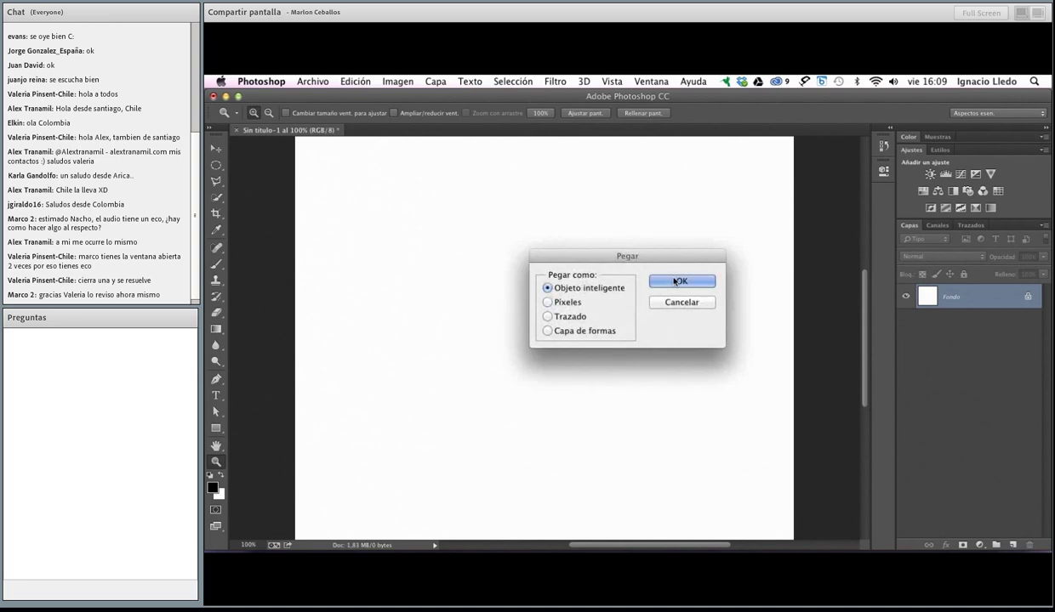
pyautogui.click(679, 279)
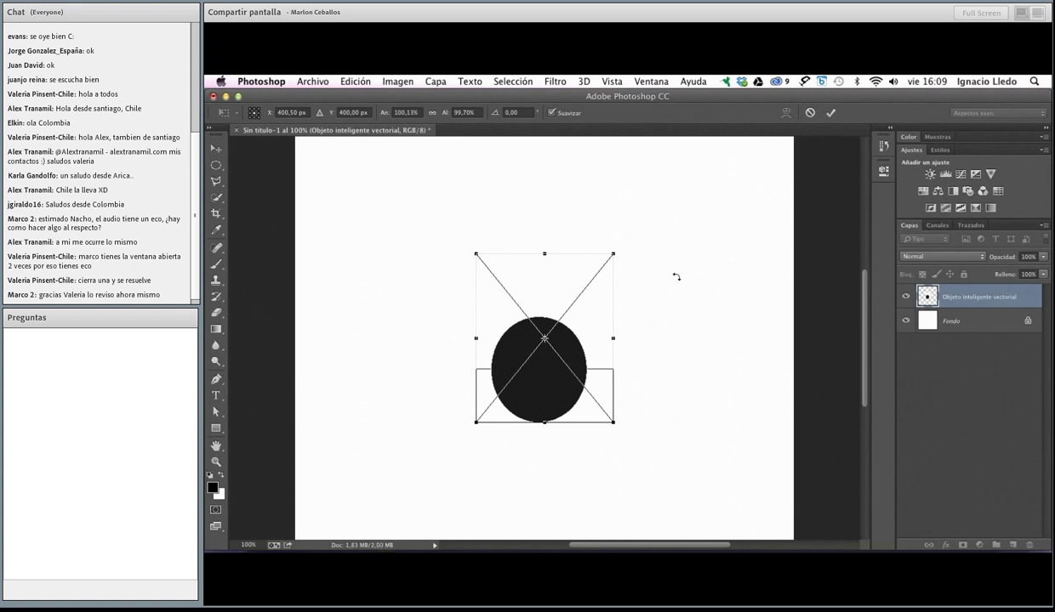
pyautogui.moveTo(612, 254); pyautogui.dragTo(678, 178)
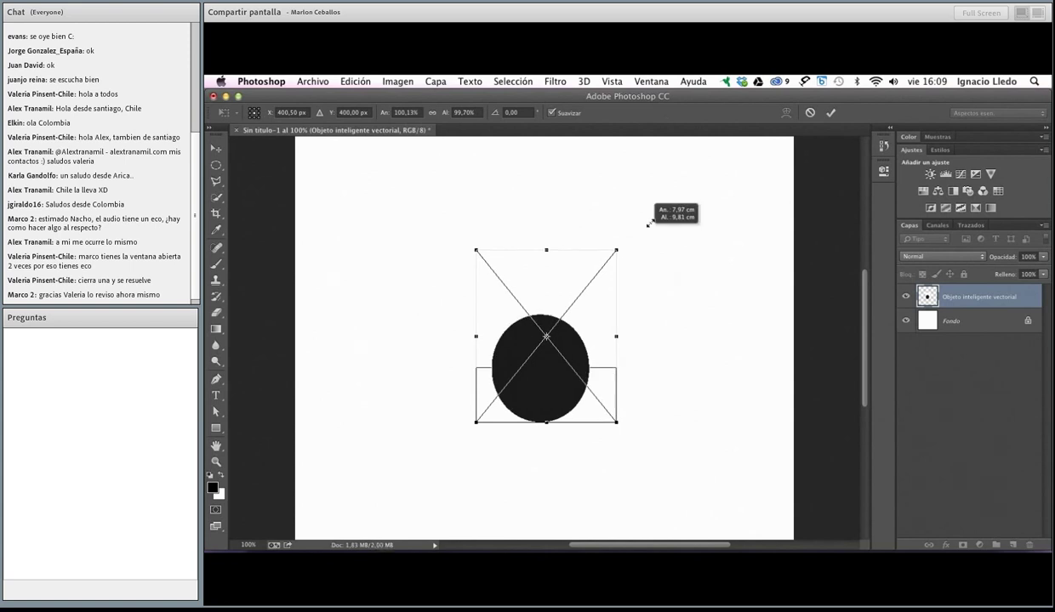
pyautogui.moveTo(553, 370); pyautogui.dragTo(507, 377)
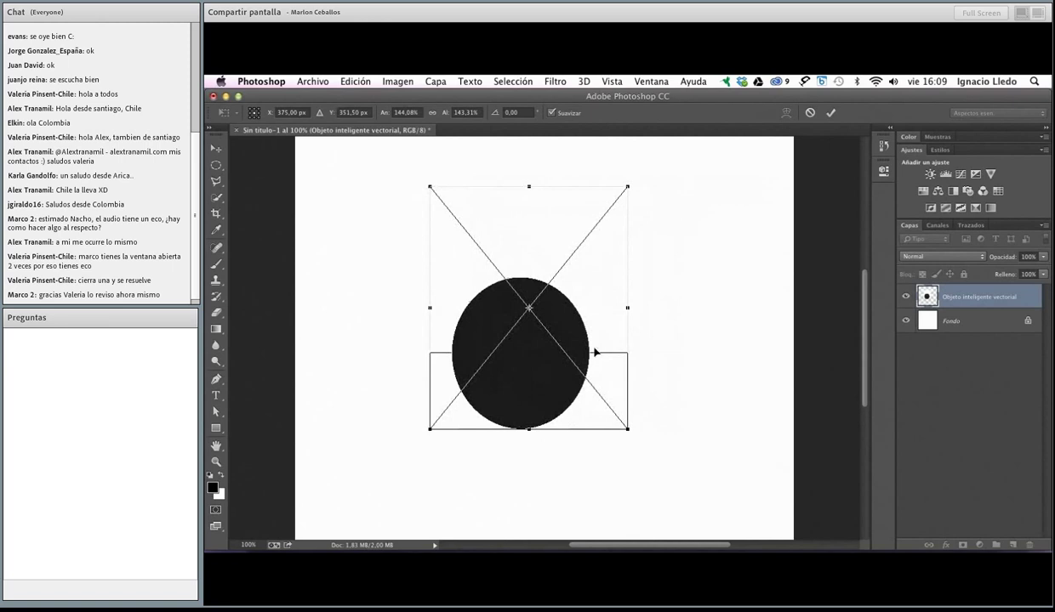
pyautogui.click(828, 114)
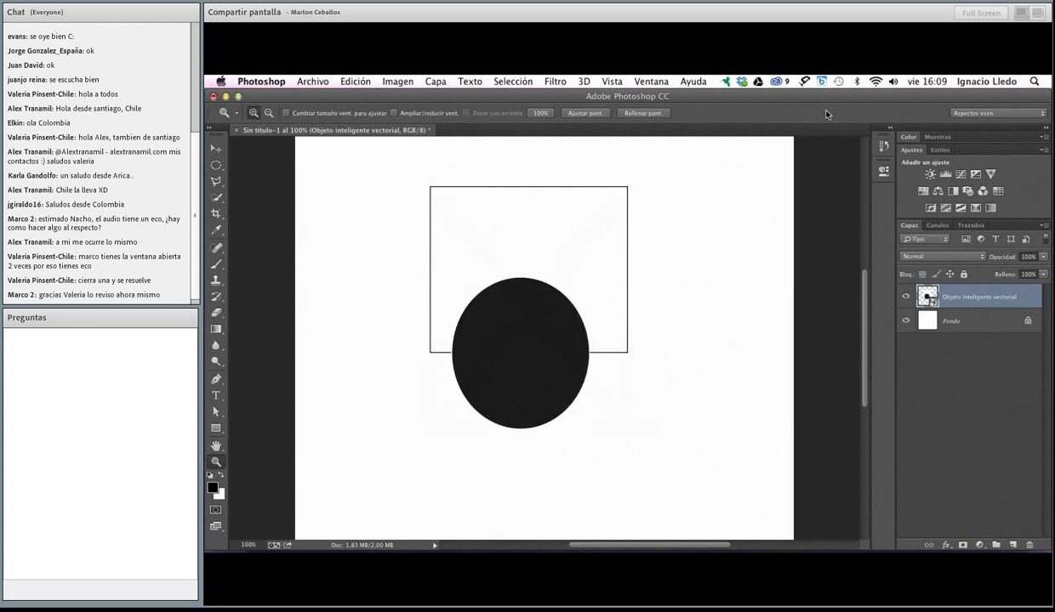
# - Close the untitled Illustrator document without saving
pyautogui.press('super+Tab')
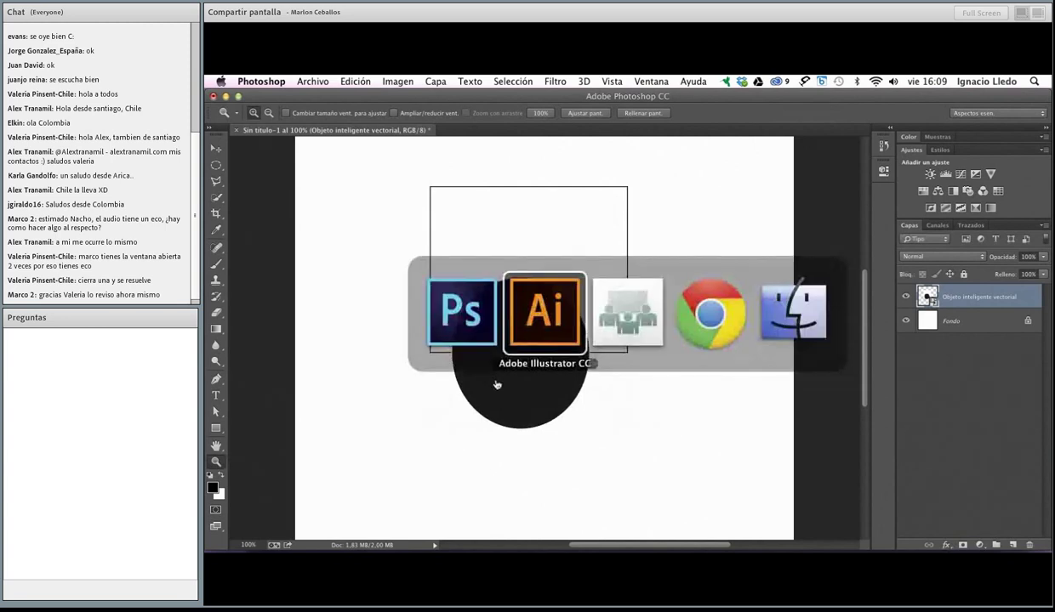
pyautogui.press('super+w')
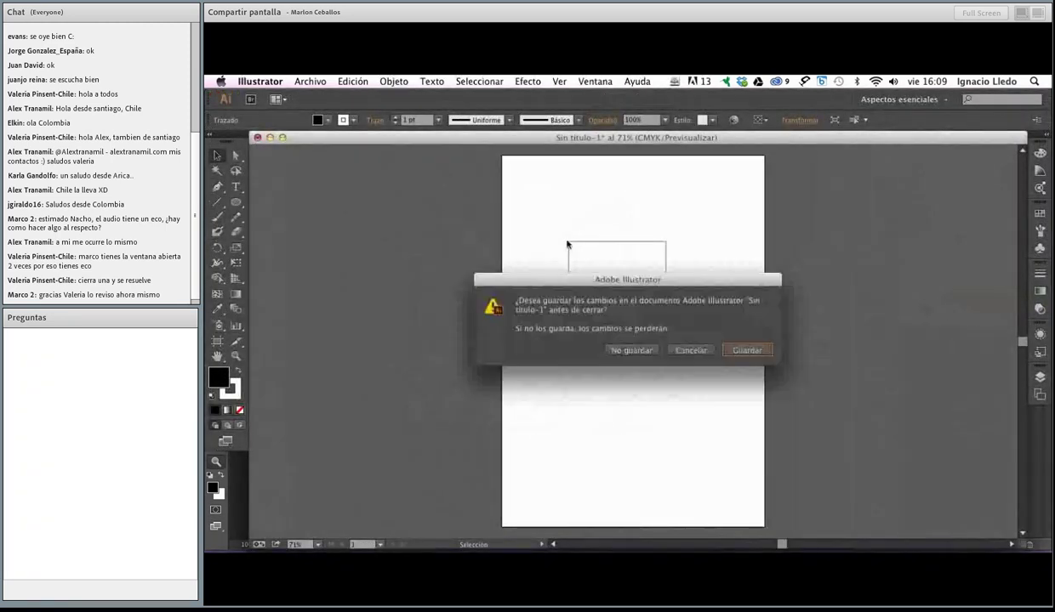
pyautogui.click(631, 347)
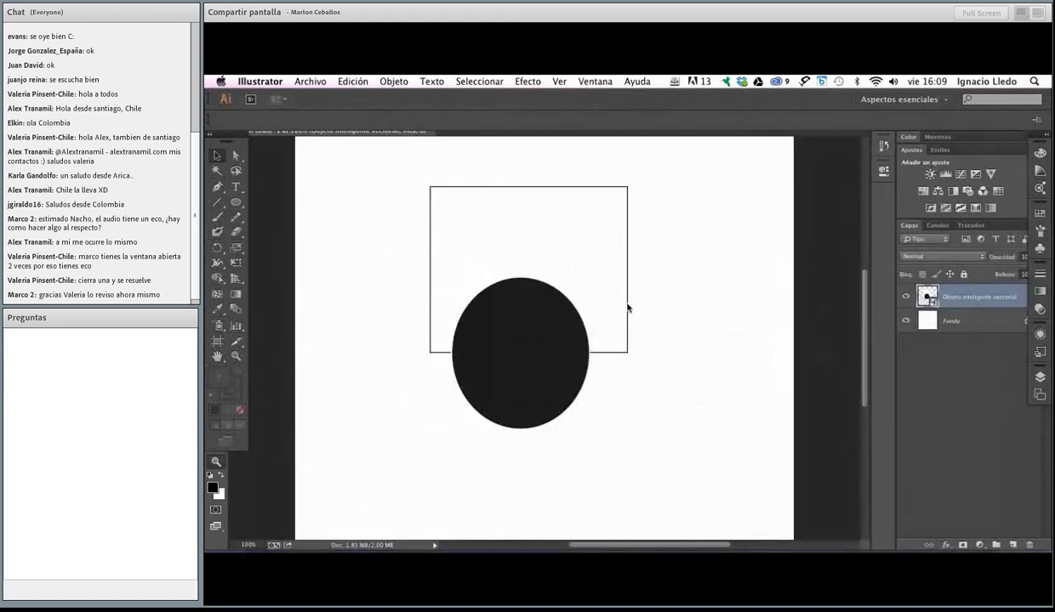
# - Open the smart object's contents in Illustrator as Objeto inteligente vectorial.ai
pyautogui.click(328, 262)
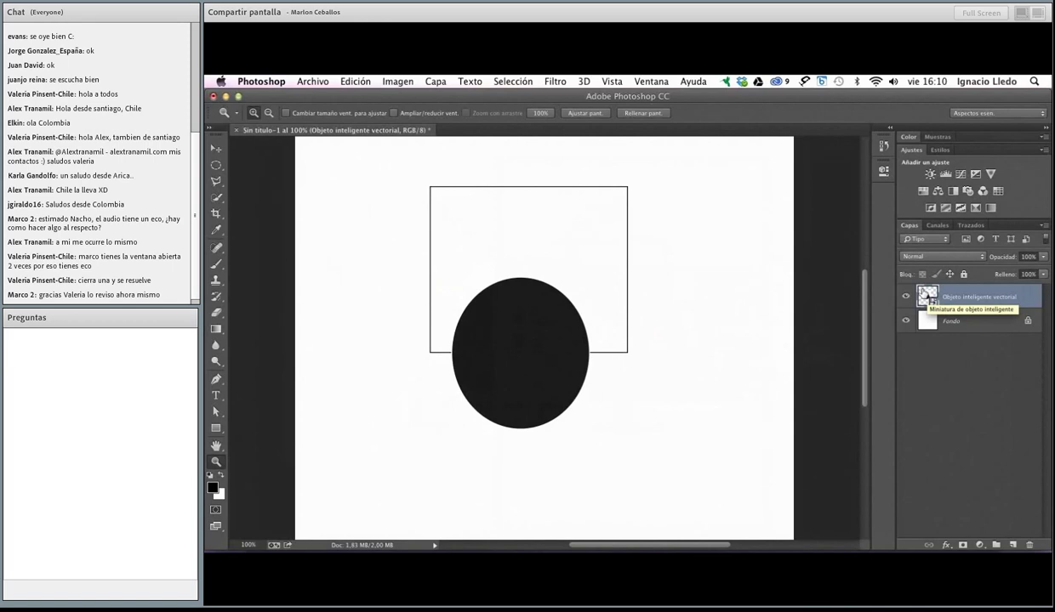
pyautogui.doubleClick(925, 293)
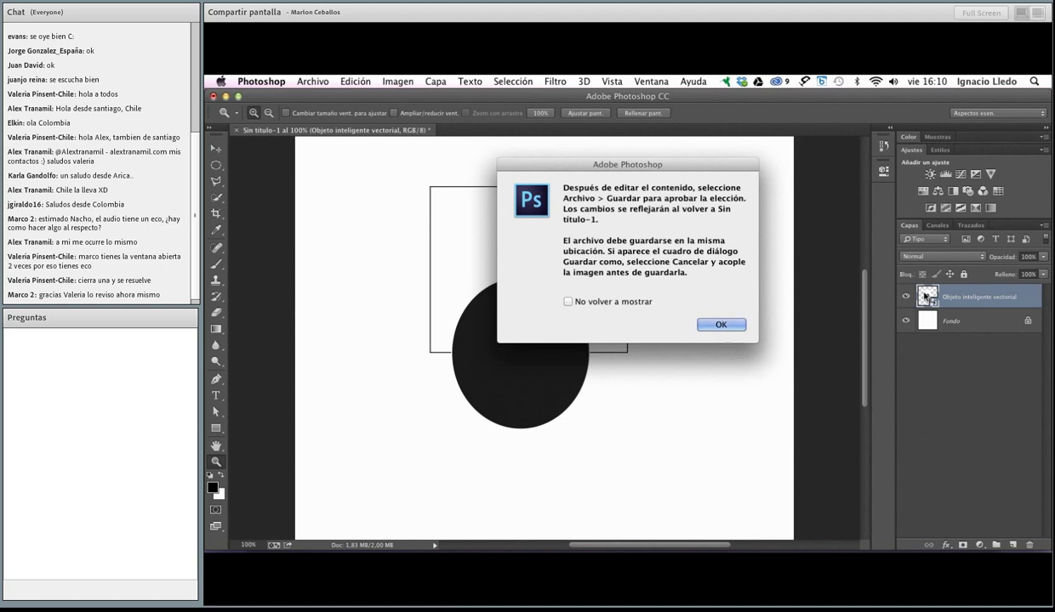
pyautogui.click(709, 324)
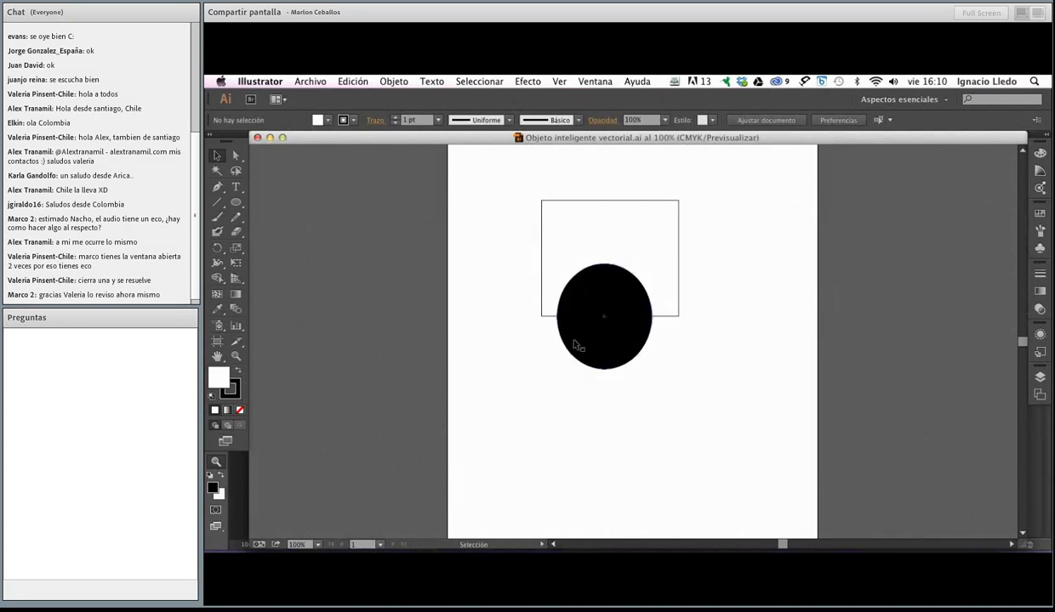
# - Fill the rectangle behind the ellipse with red
pyautogui.click(577, 308)
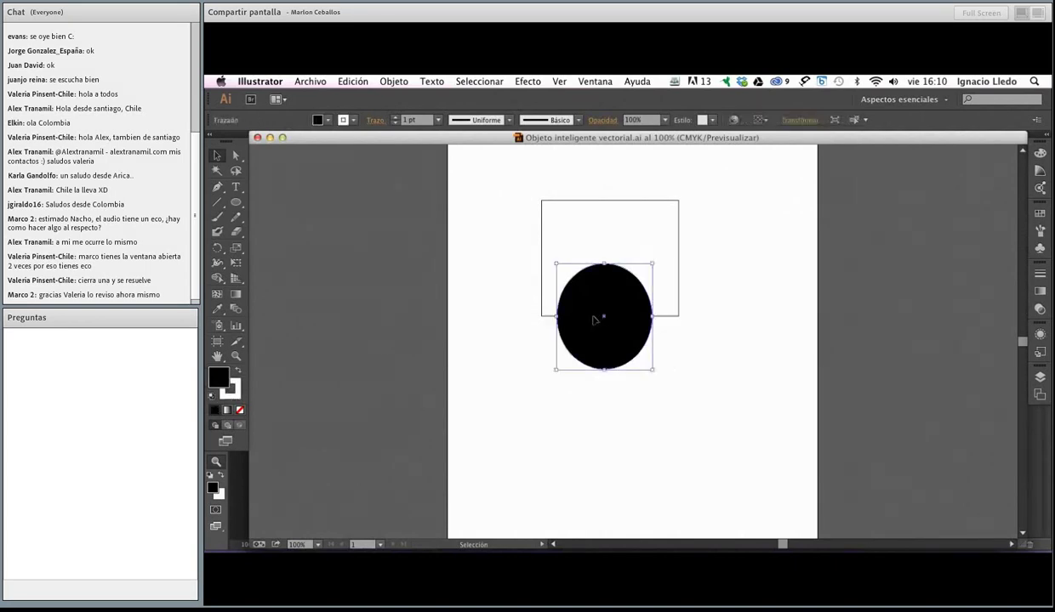
pyautogui.click(575, 228)
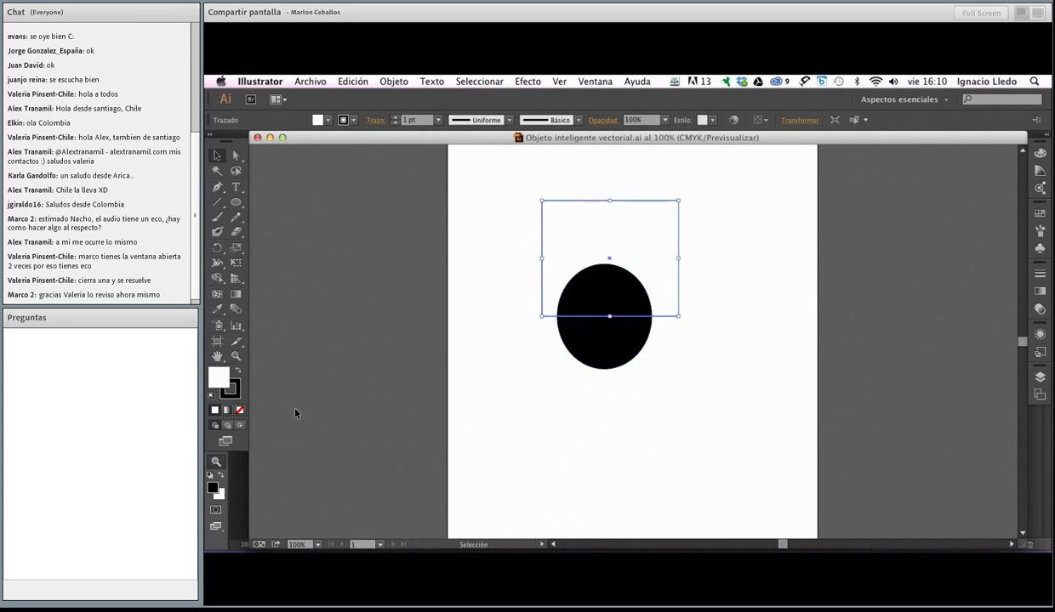
pyautogui.doubleClick(218, 376)
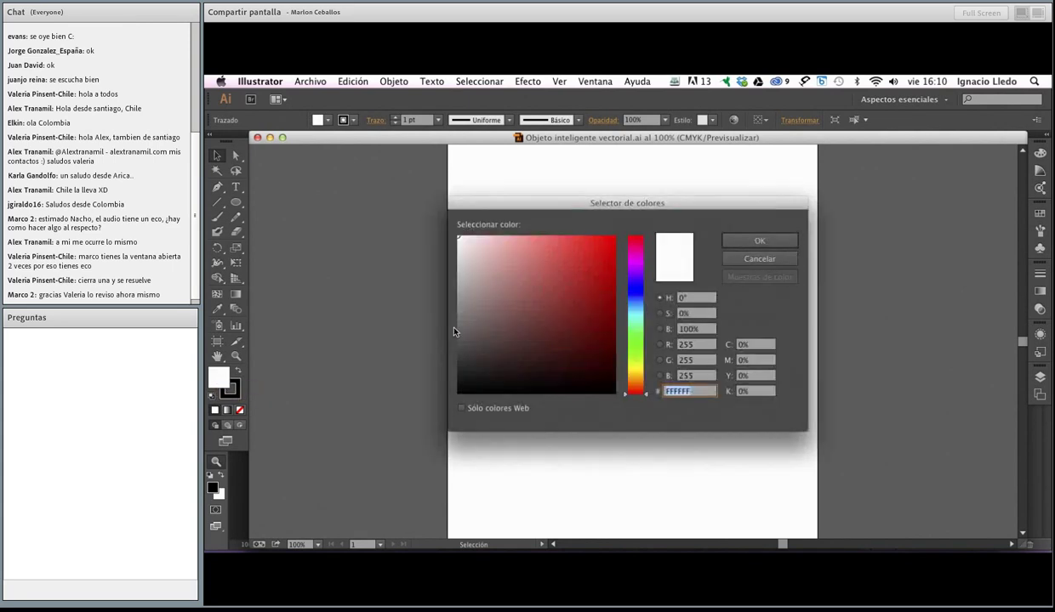
pyautogui.click(602, 262)
pyautogui.click(753, 242)
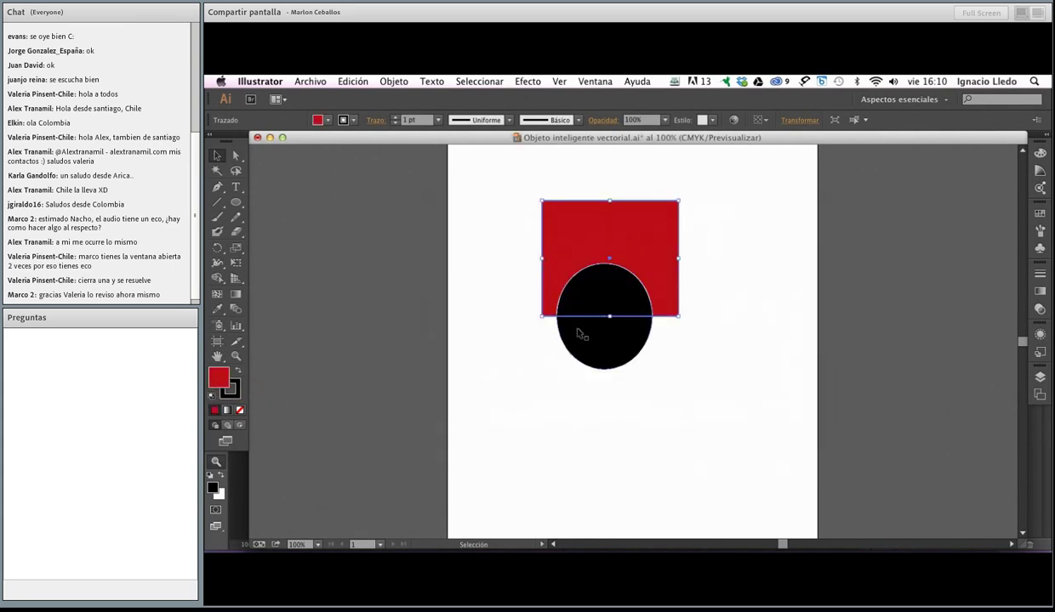
# - Isolate the circle, fill it olive 898500, deselect, and close the artwork
pyautogui.click(593, 340)
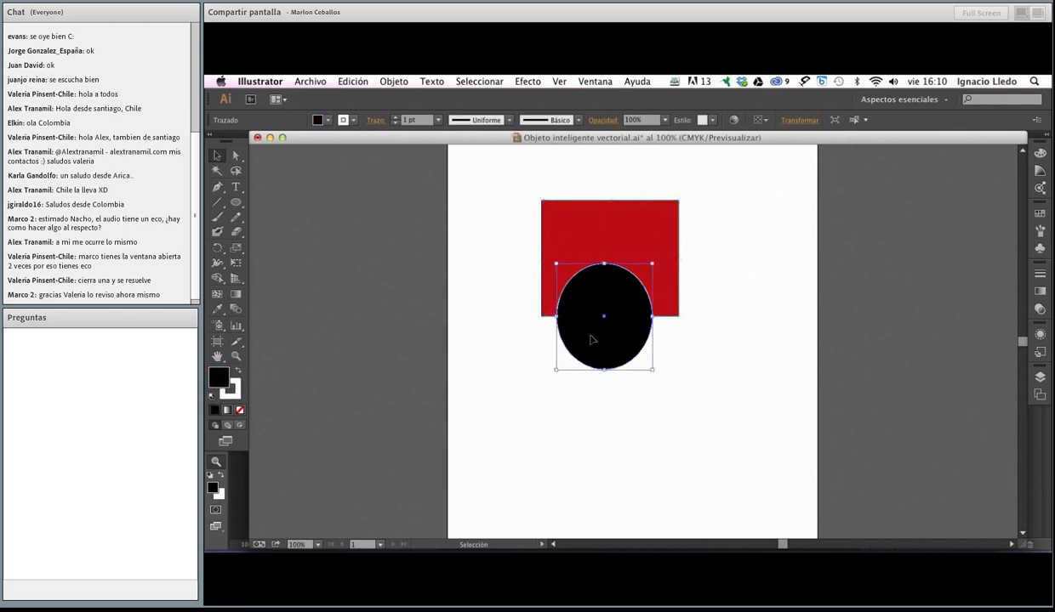
pyautogui.doubleClick(593, 340)
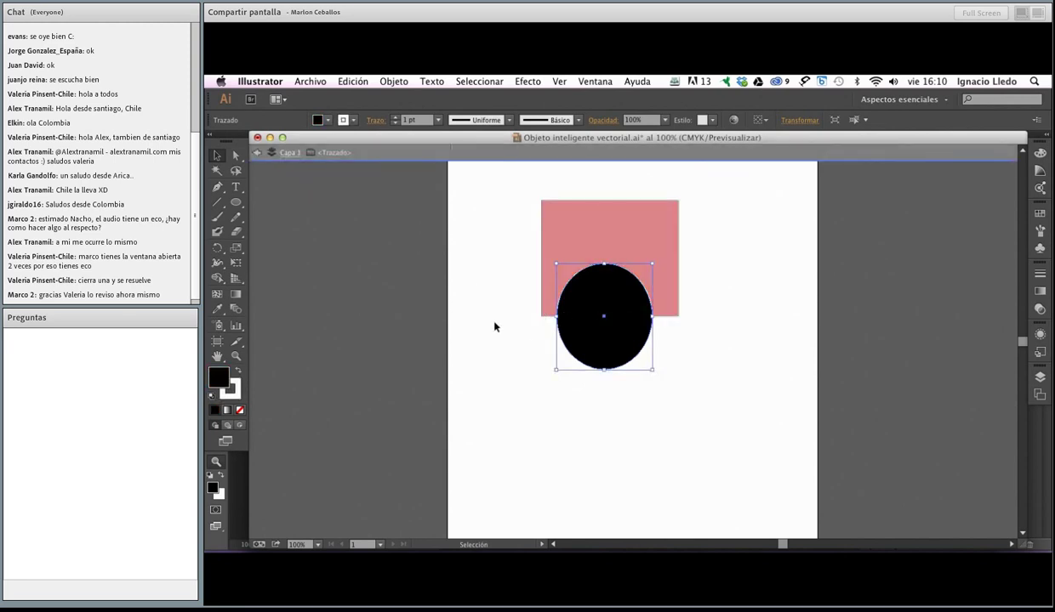
pyautogui.doubleClick(218, 375)
pyautogui.moveTo(593, 340); pyautogui.dragTo(614, 309)
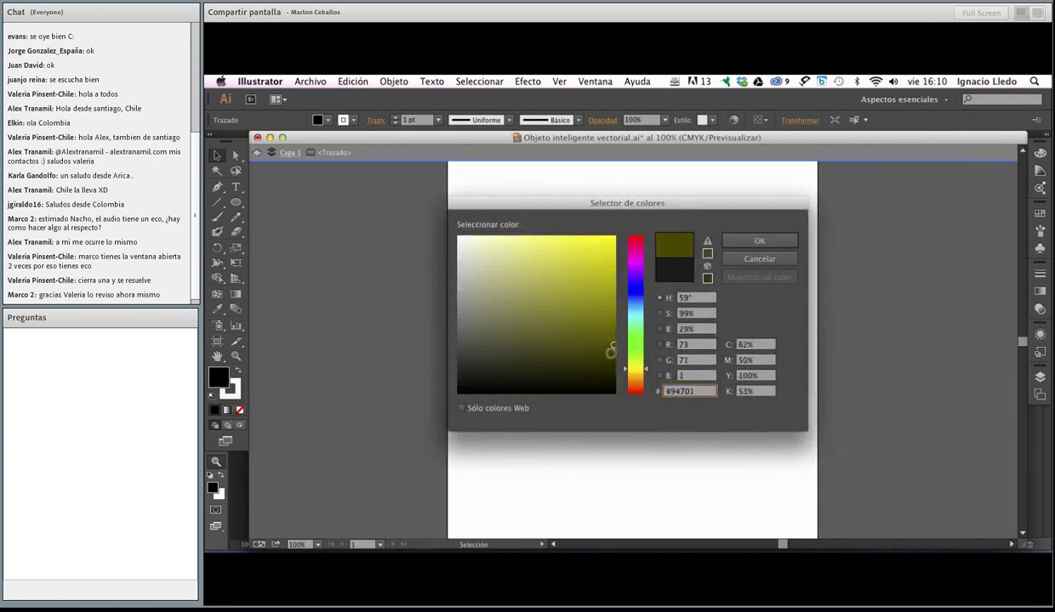
pyautogui.click(758, 239)
pyautogui.click(690, 352)
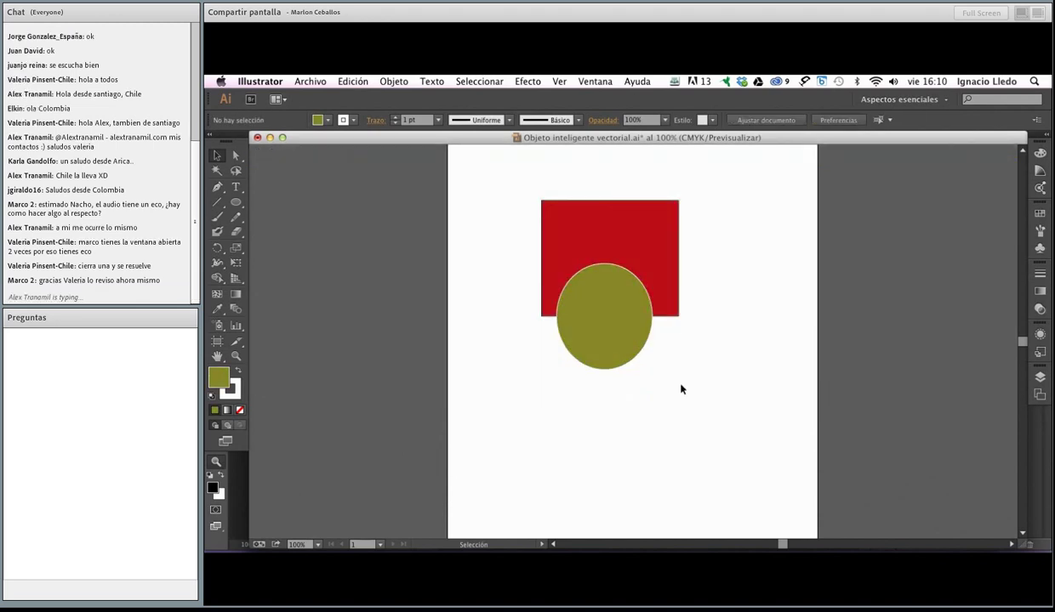
pyautogui.click(257, 137)
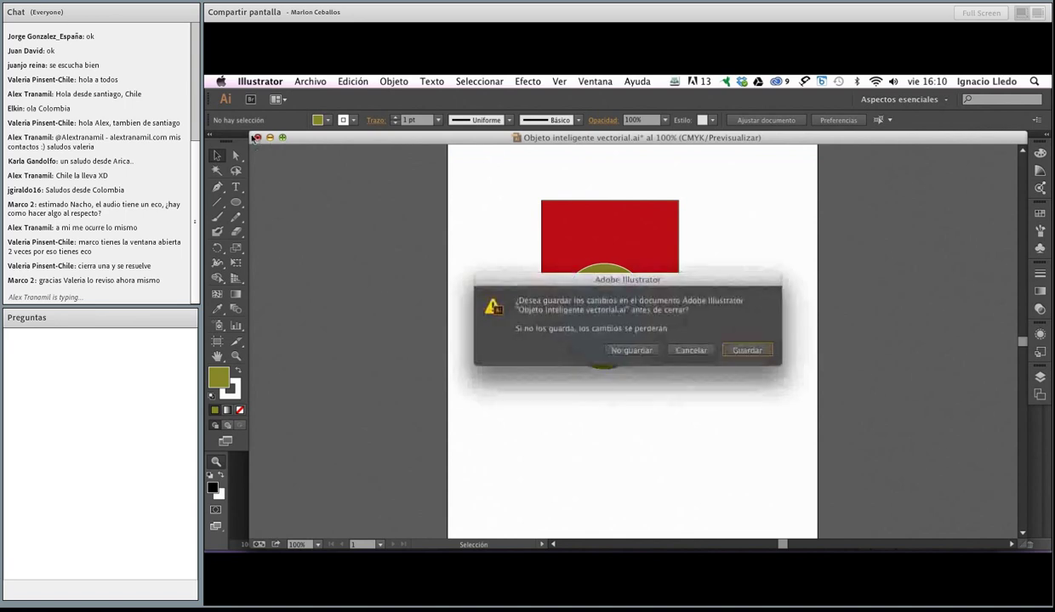
# - Save the edited artwork, return to Photoshop, and delete the updated smart object layer
pyautogui.click(756, 351)
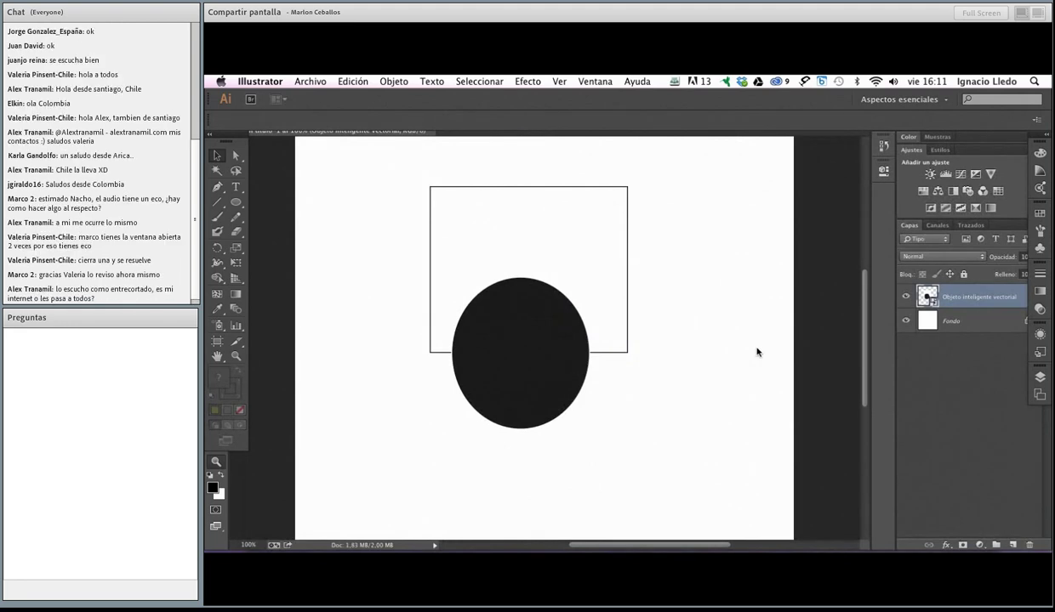
pyautogui.press('super+Tab')
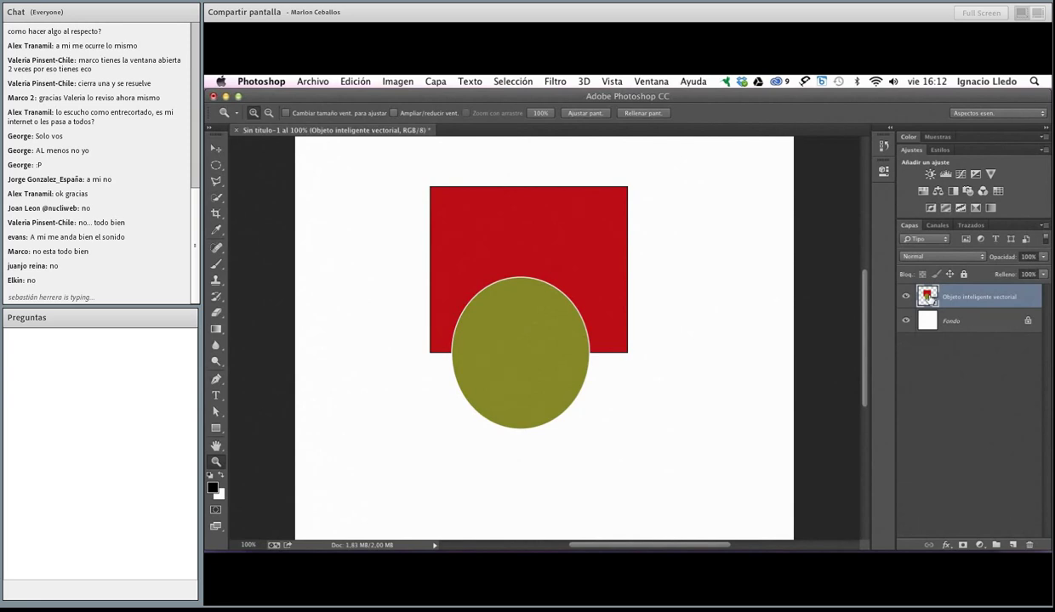
pyautogui.press('Delete')
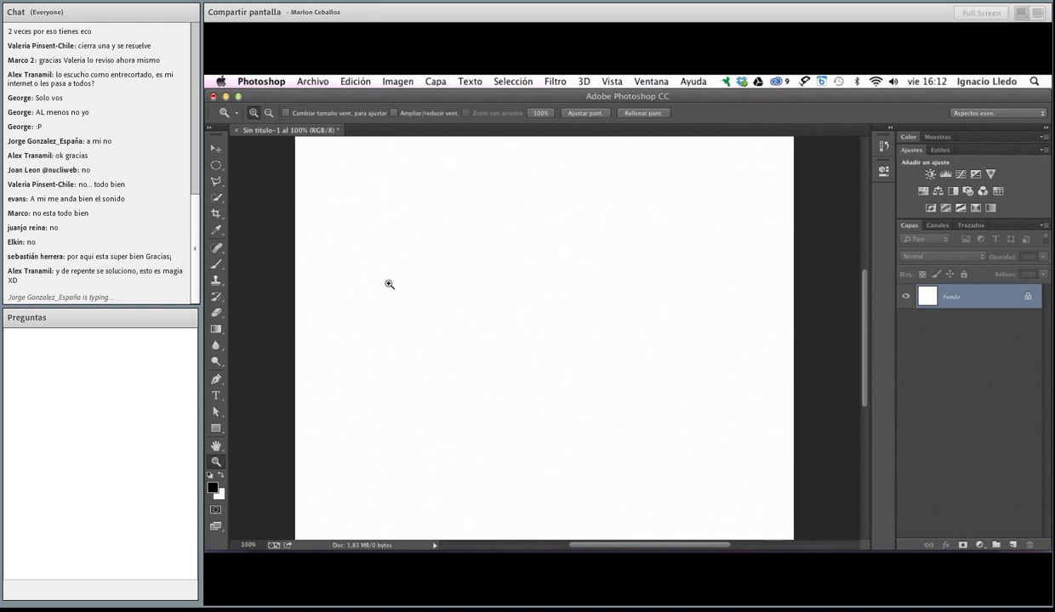
# - Quit Photoshop without saving the untitled document
pyautogui.click(259, 82)
pyautogui.click(273, 222)
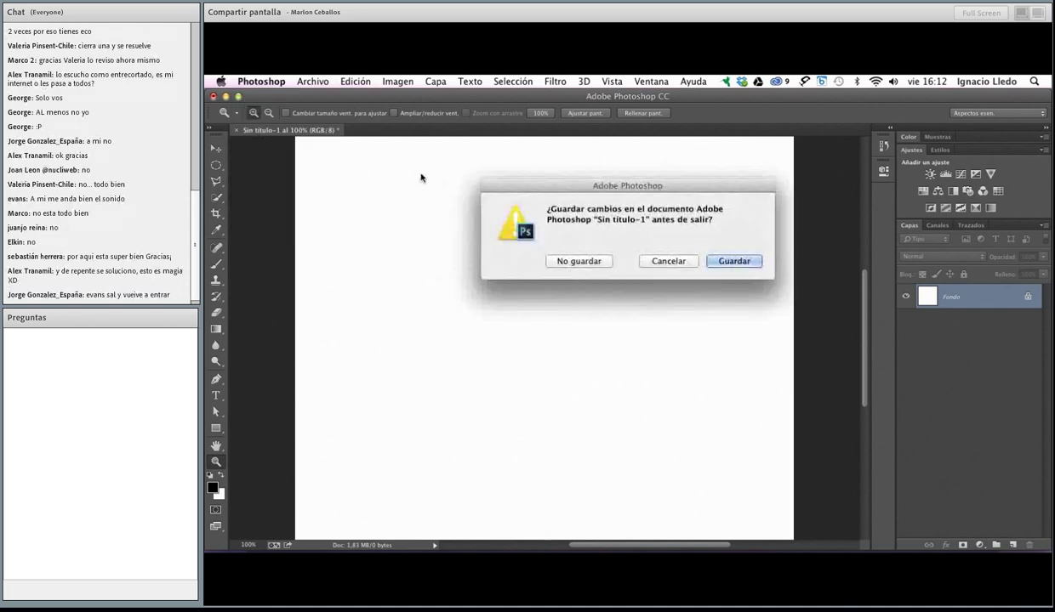
pyautogui.click(580, 261)
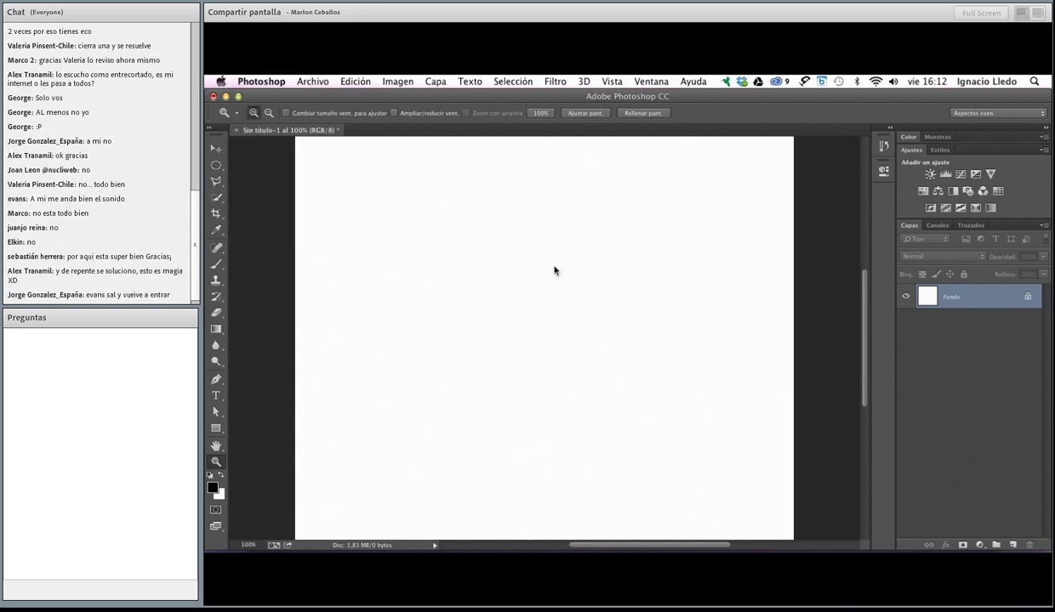
pyautogui.moveTo(523, 552)
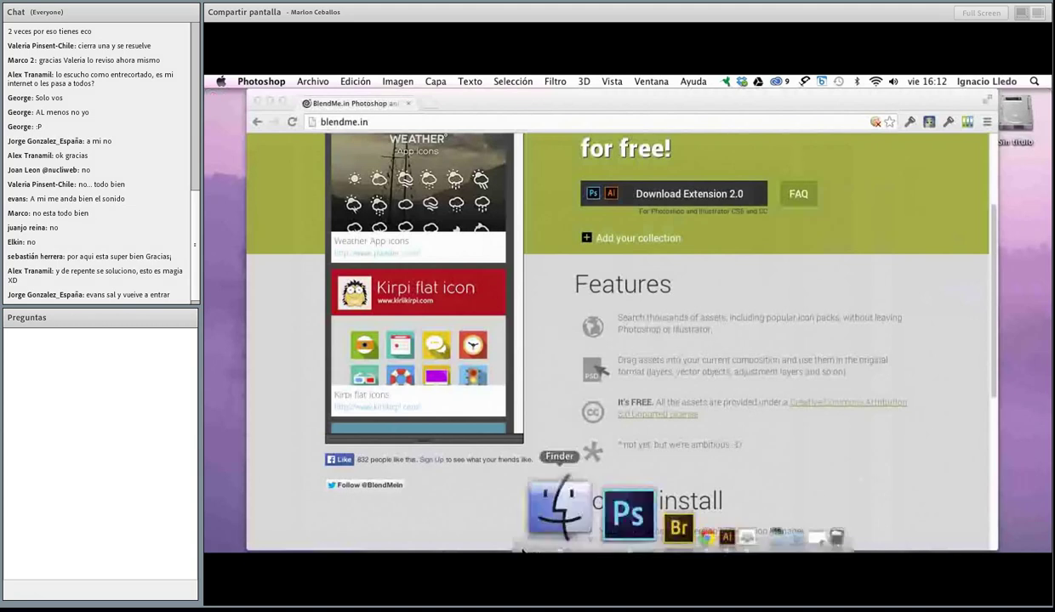
# - Bring Illustrator forward and quit it via Salir de Illustrator
pyautogui.click(615, 532)
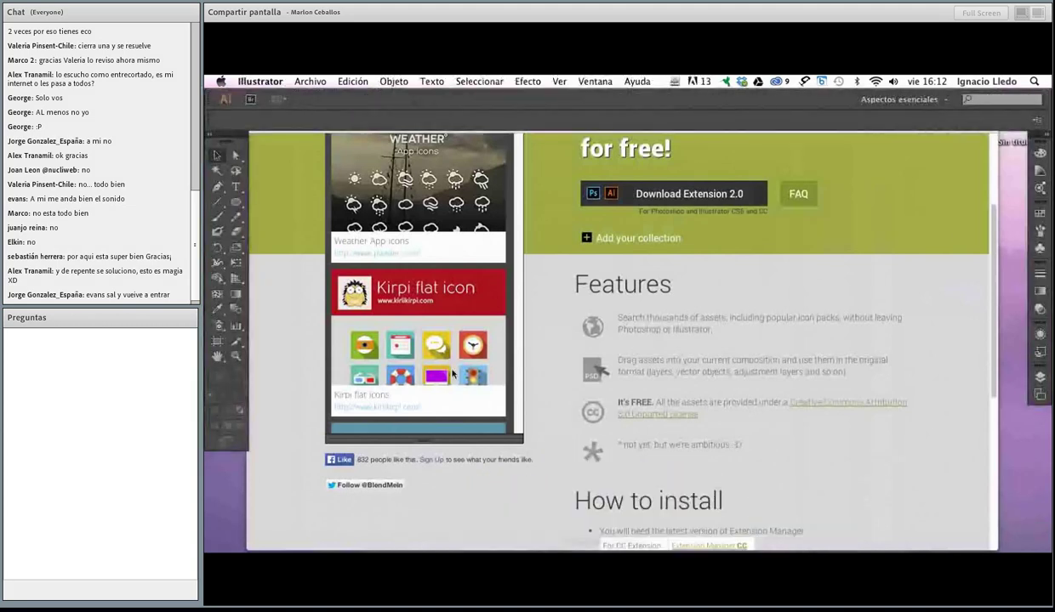
pyautogui.click(260, 81)
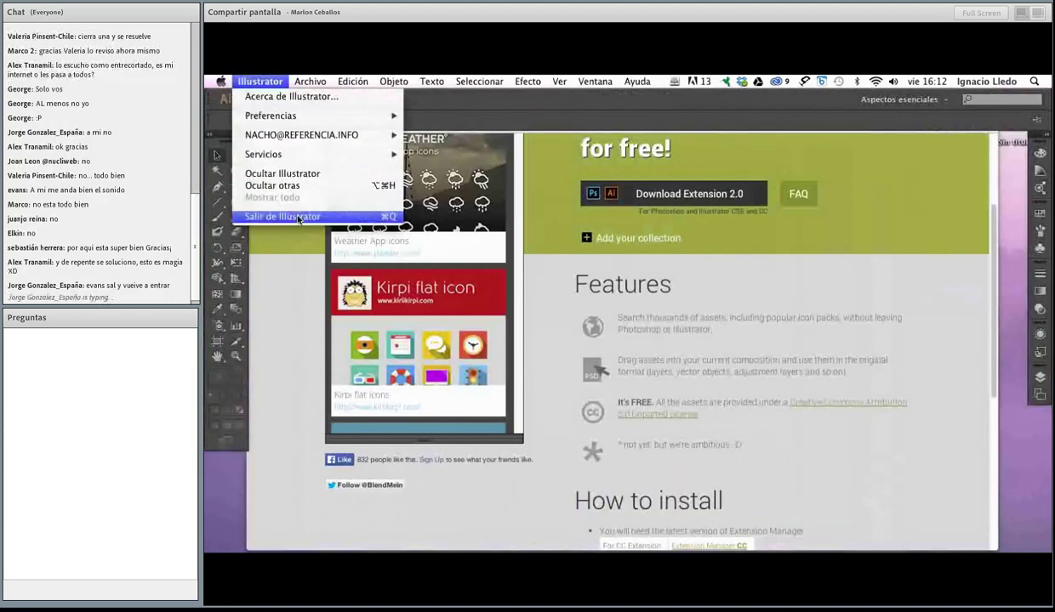
pyautogui.click(297, 218)
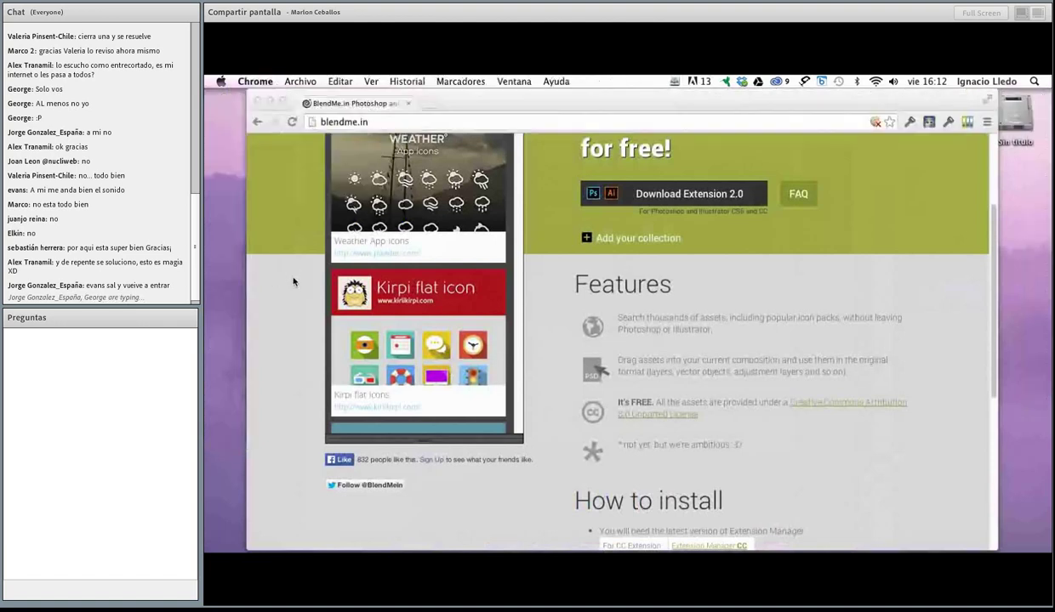
pyautogui.click(374, 121)
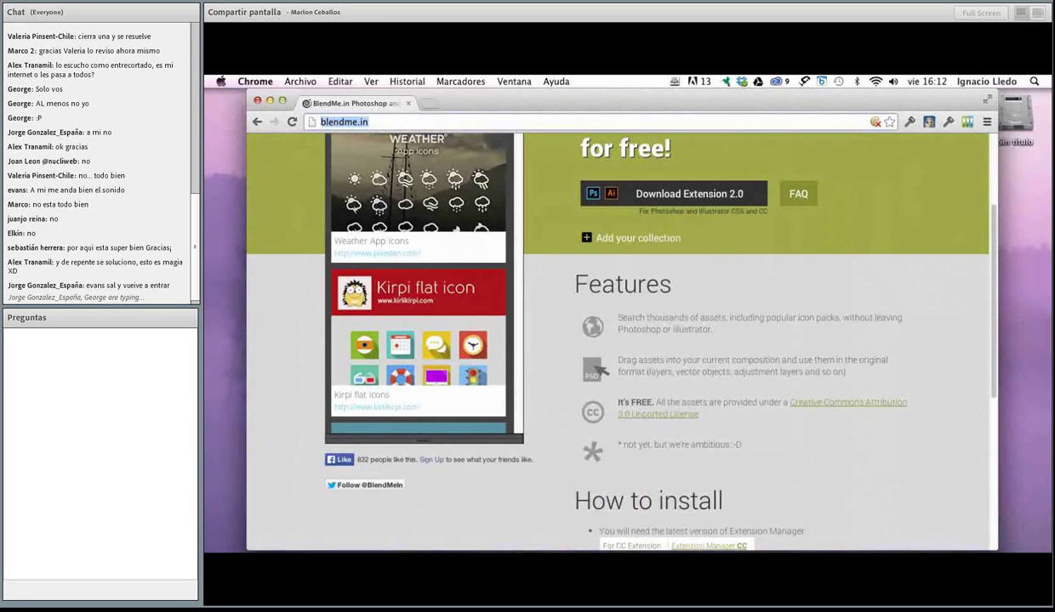
pyautogui.press('super+Tab')
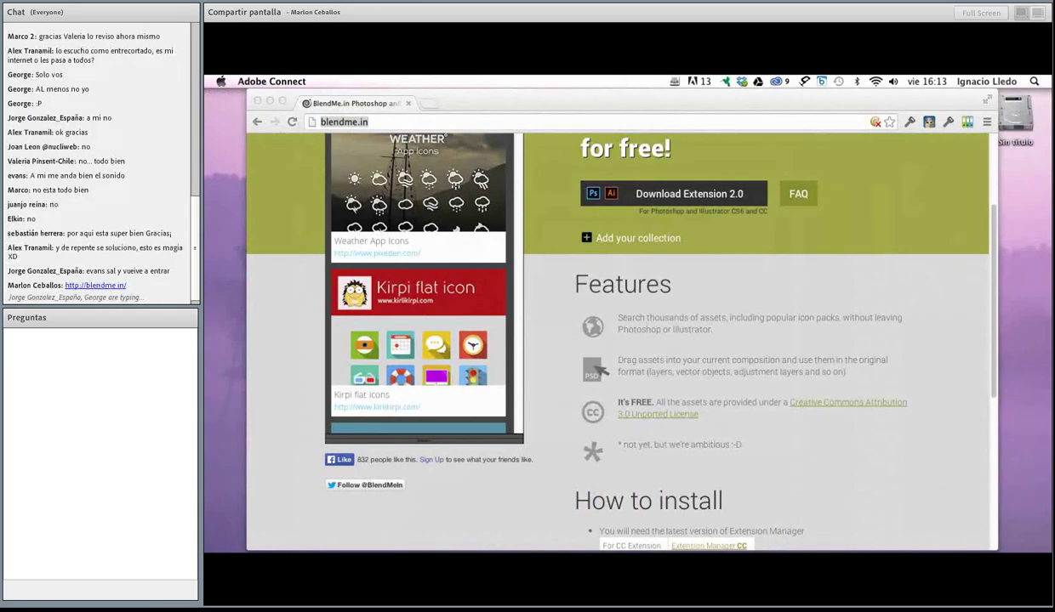
pyautogui.scroll(3, 754, 295)
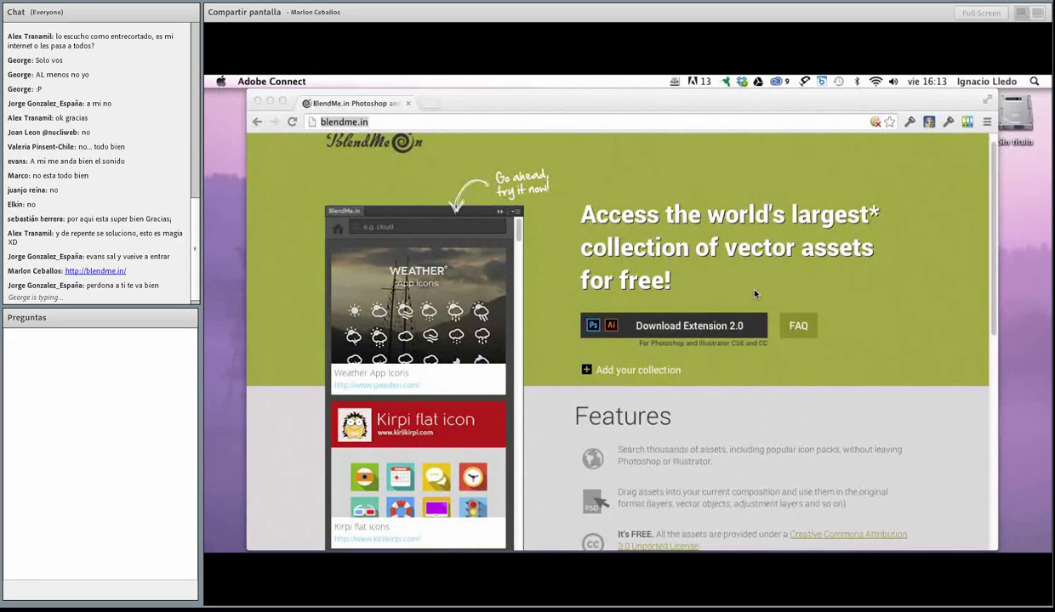
pyautogui.scroll(1, 754, 295)
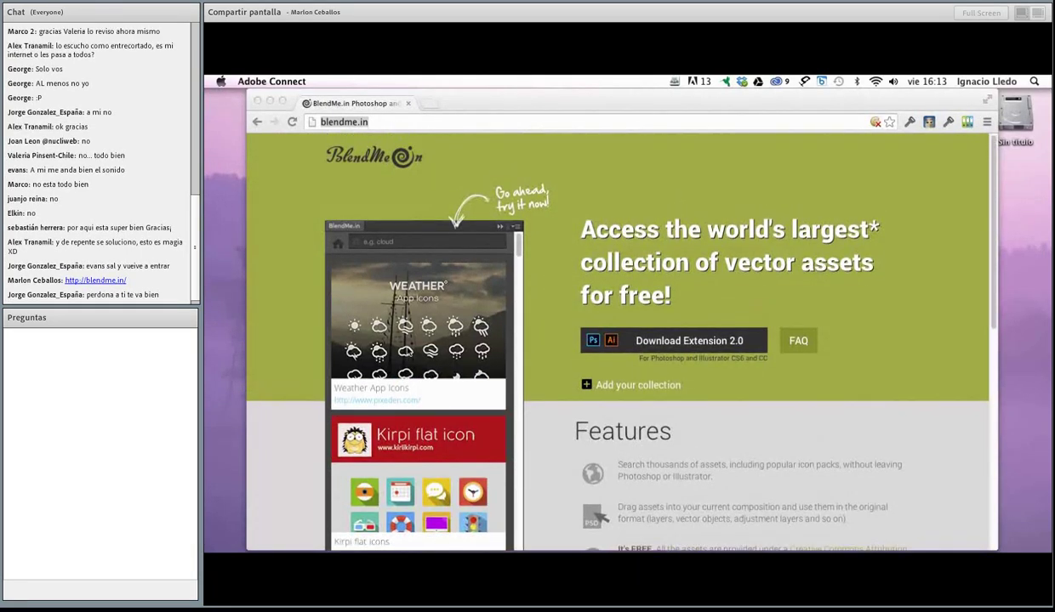
pyautogui.scroll(-5, 411, 360)
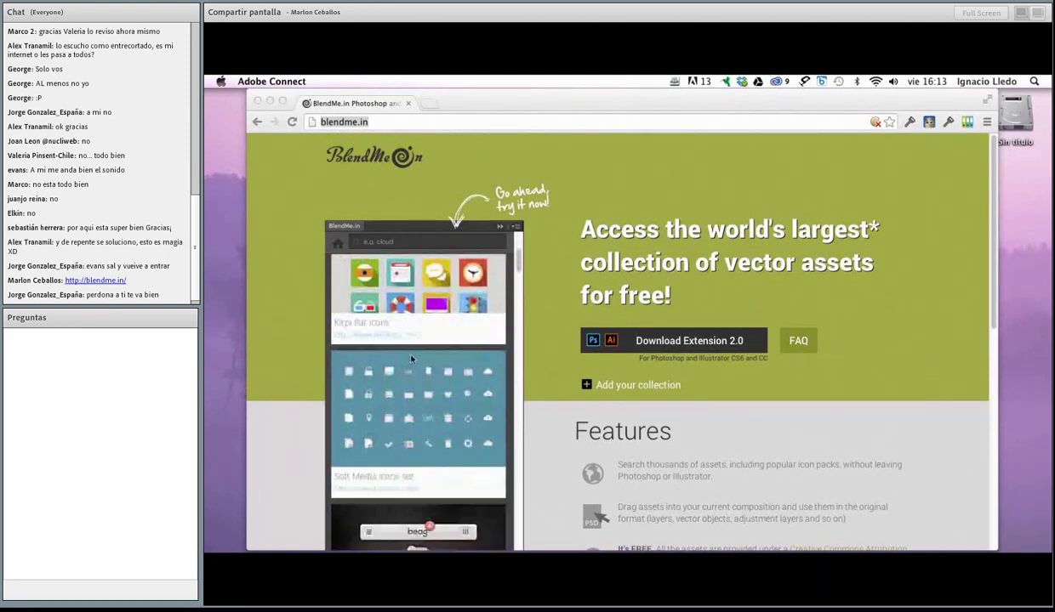
pyautogui.scroll(-2, 410, 360)
pyautogui.scroll(-2, 411, 360)
pyautogui.scroll(-2, 411, 360)
pyautogui.scroll(-2, 411, 360)
pyautogui.scroll(-2, 411, 360)
pyautogui.scroll(-2, 411, 360)
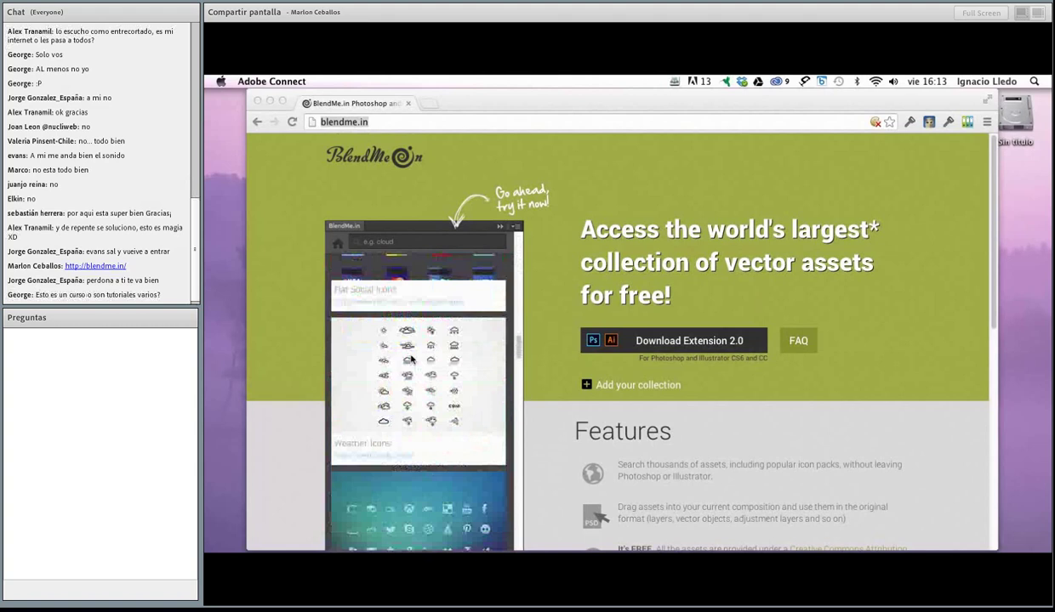
pyautogui.scroll(-2, 545, 392)
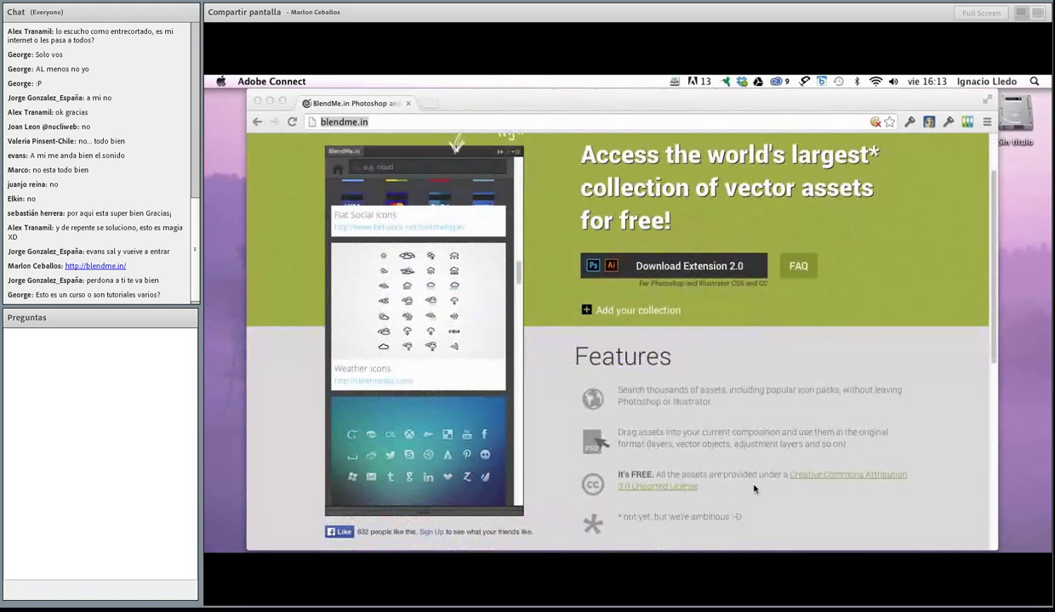
pyautogui.scroll(1, 942, 403)
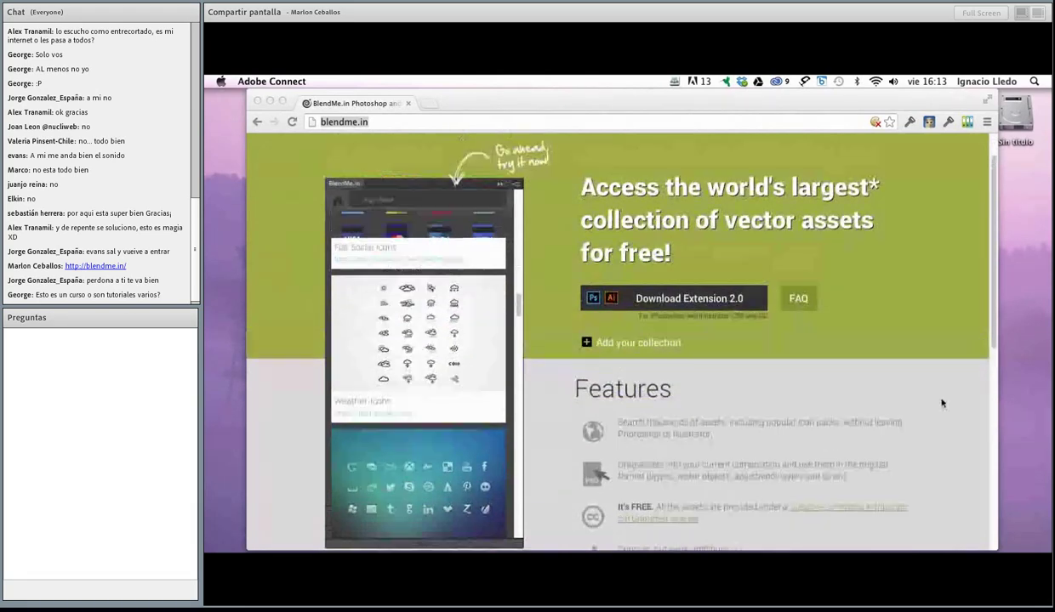
pyautogui.scroll(1, 942, 403)
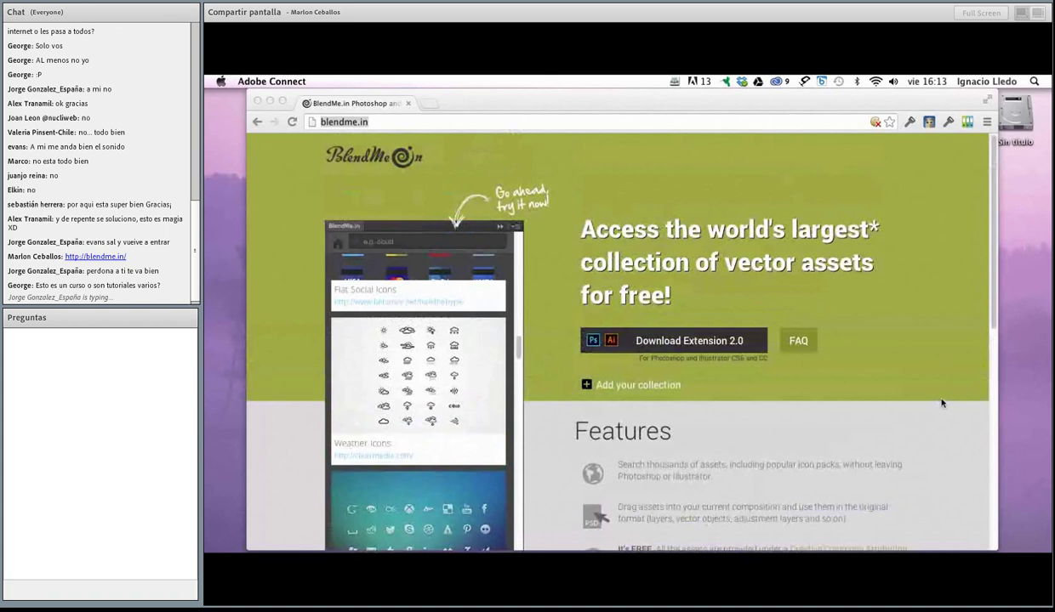
pyautogui.scroll(-1, 942, 403)
pyautogui.scroll(-2, 942, 403)
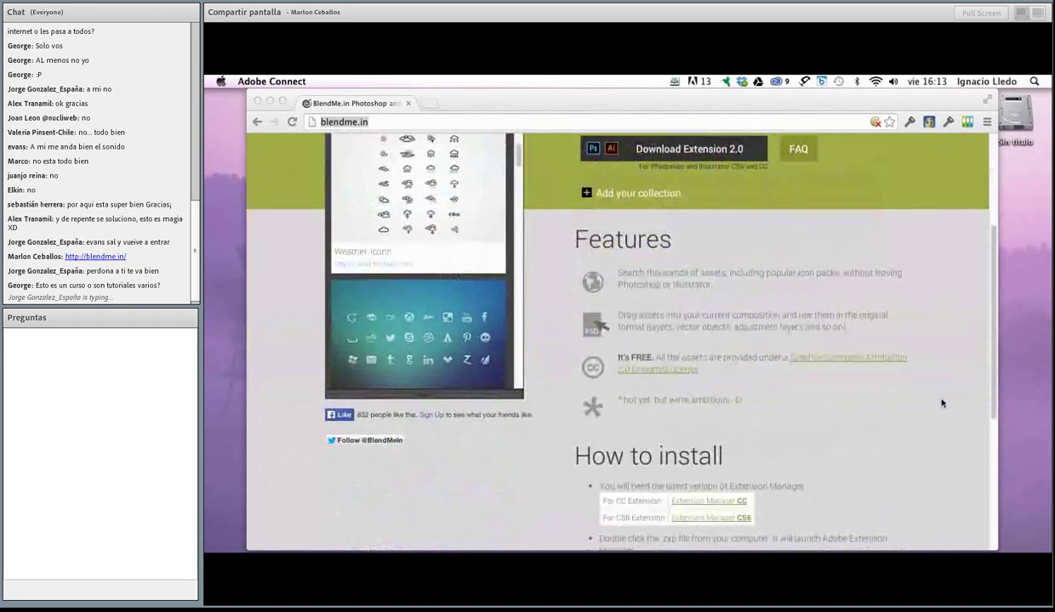
pyautogui.scroll(1, 942, 403)
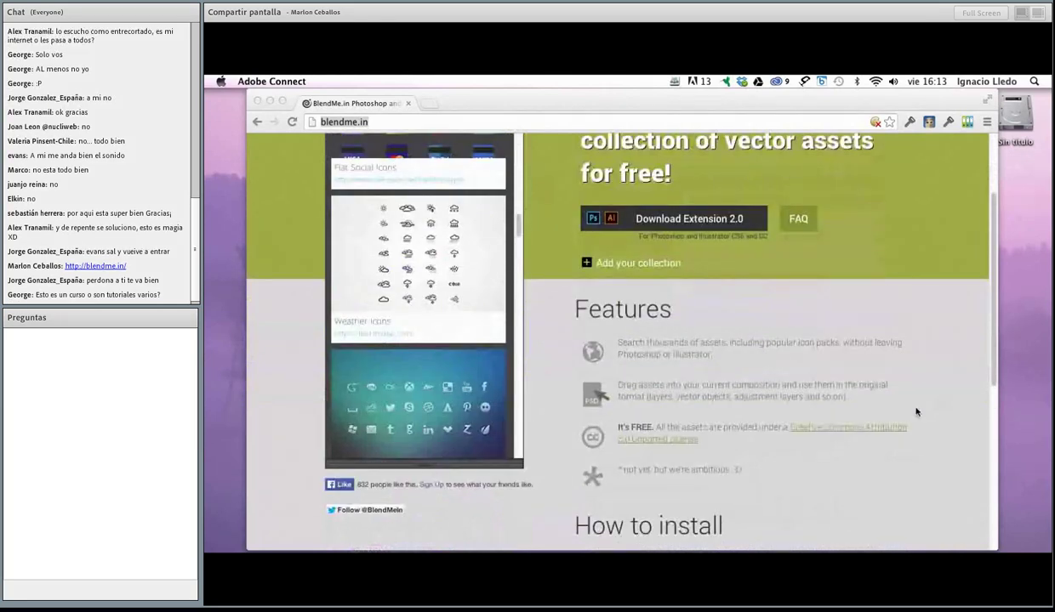
pyautogui.click(916, 412)
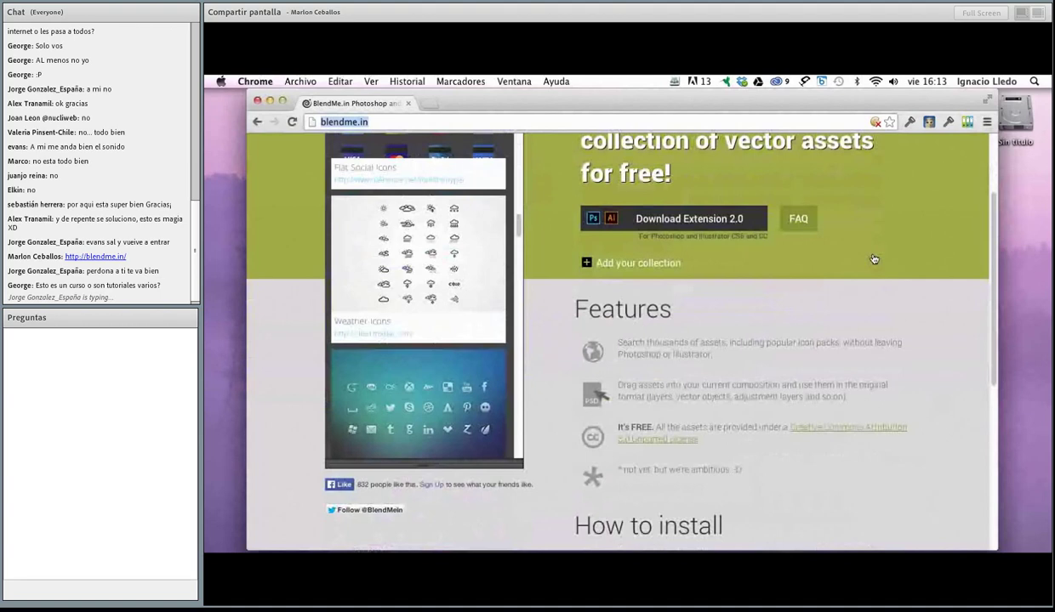
pyautogui.click(694, 222)
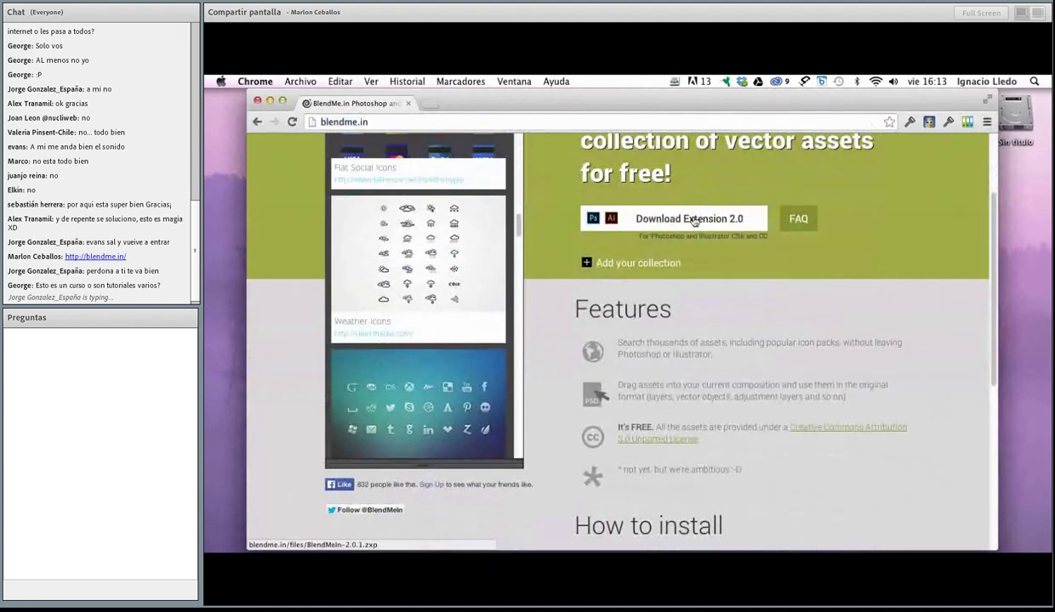
# - Download the BlendMeIn extension package and reveal it in Finder
pyautogui.click(695, 221)
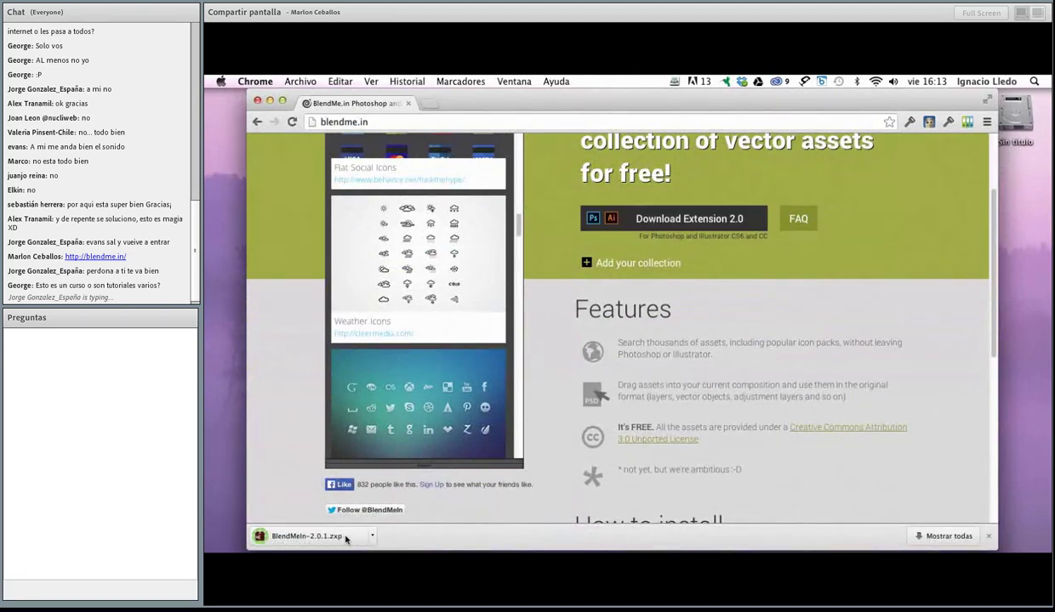
pyautogui.click(371, 537)
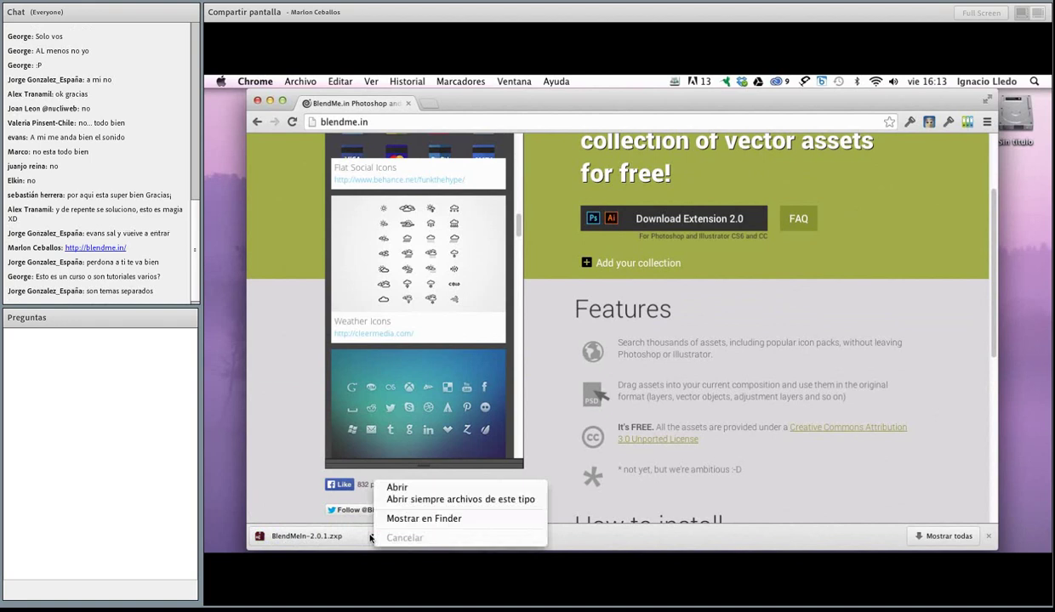
pyautogui.click(400, 519)
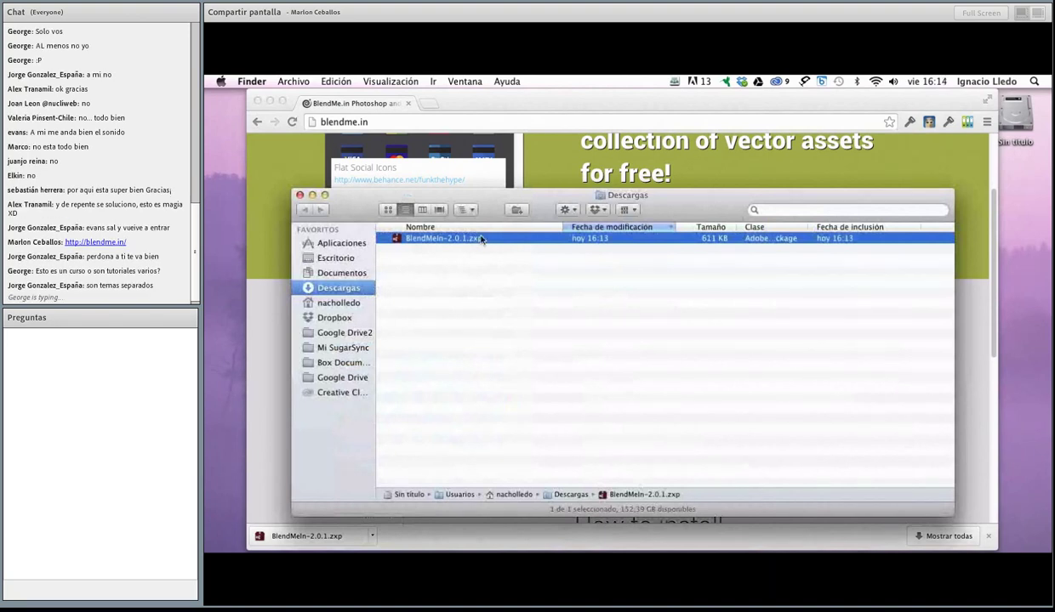
# - Move the Descargas window aside, scroll Chrome to How to install, and show BlendMeIn-2.0.1.zxp in its folder
pyautogui.moveTo(484, 194); pyautogui.dragTo(636, 225)
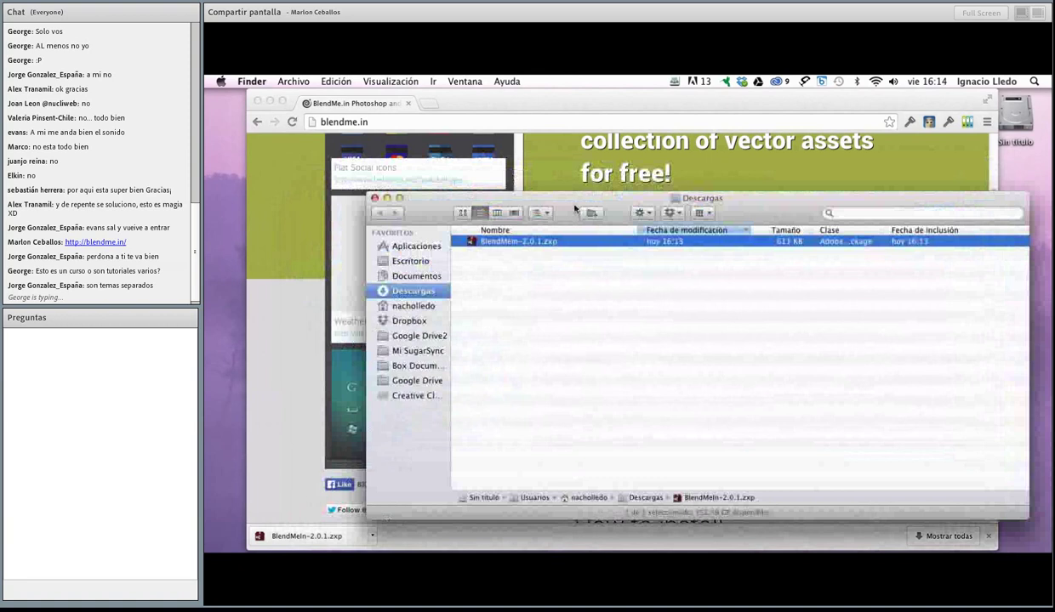
pyautogui.click(573, 101)
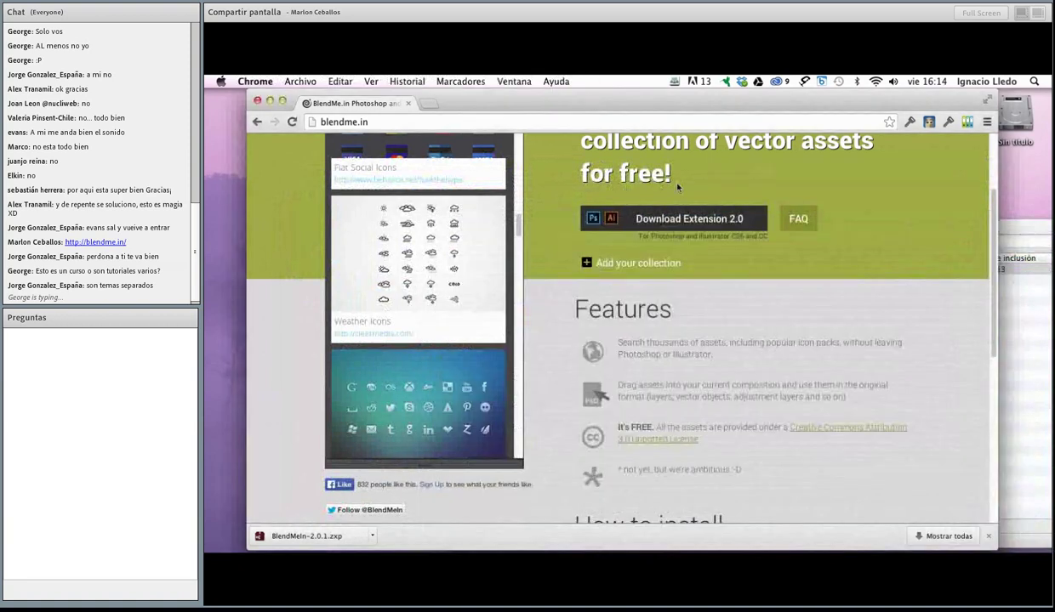
pyautogui.scroll(-2, 716, 278)
pyautogui.scroll(-3, 713, 306)
pyautogui.scroll(-1, 706, 400)
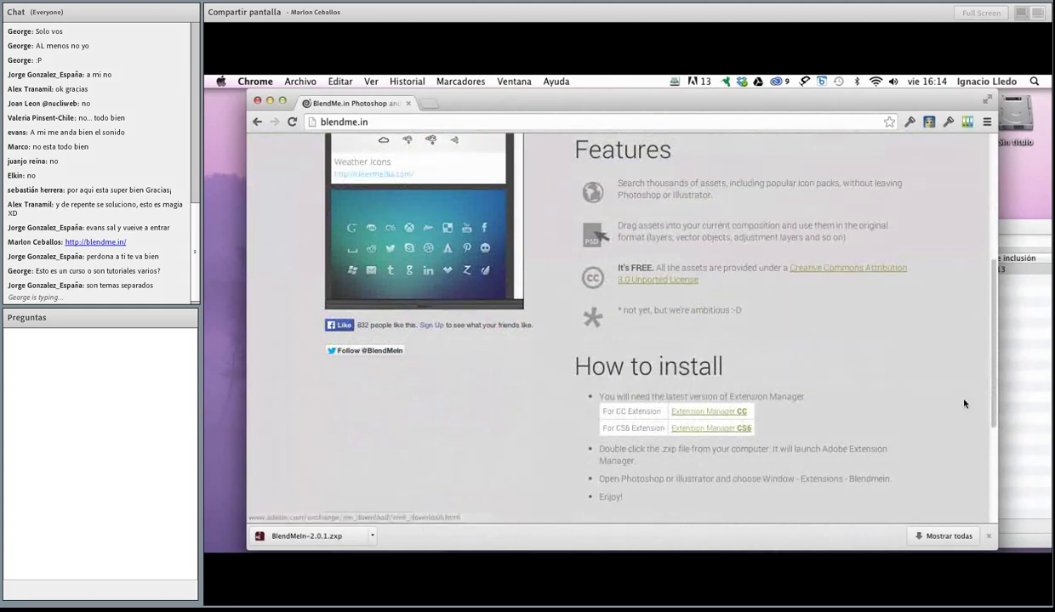
pyautogui.click(1015, 382)
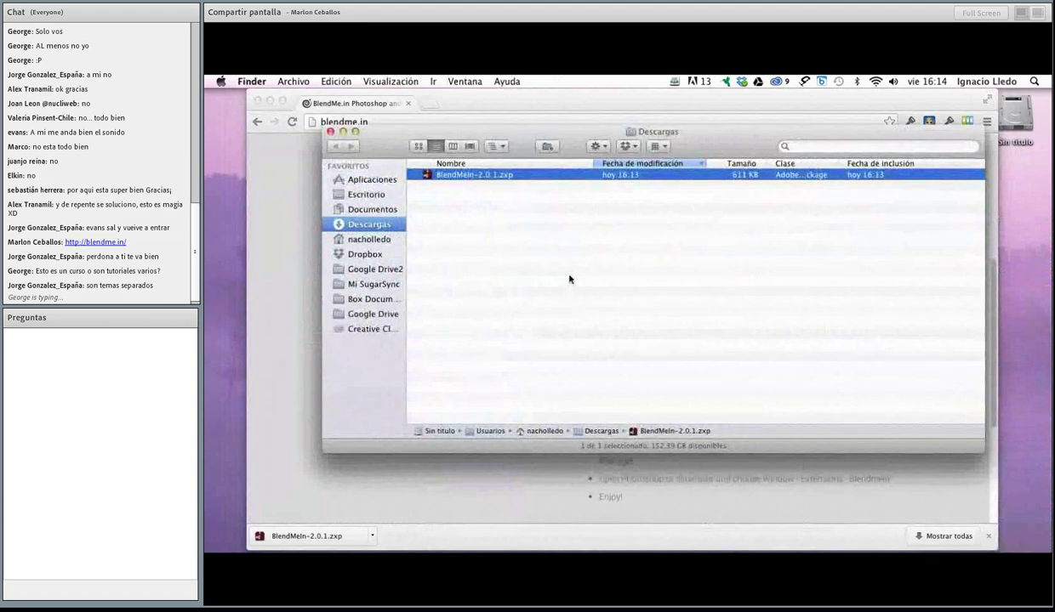
# - Open BlendMeIn-2.0.1.zxp, enter the admin password, and accept the licence with Aceptar
pyautogui.doubleClick(466, 175)
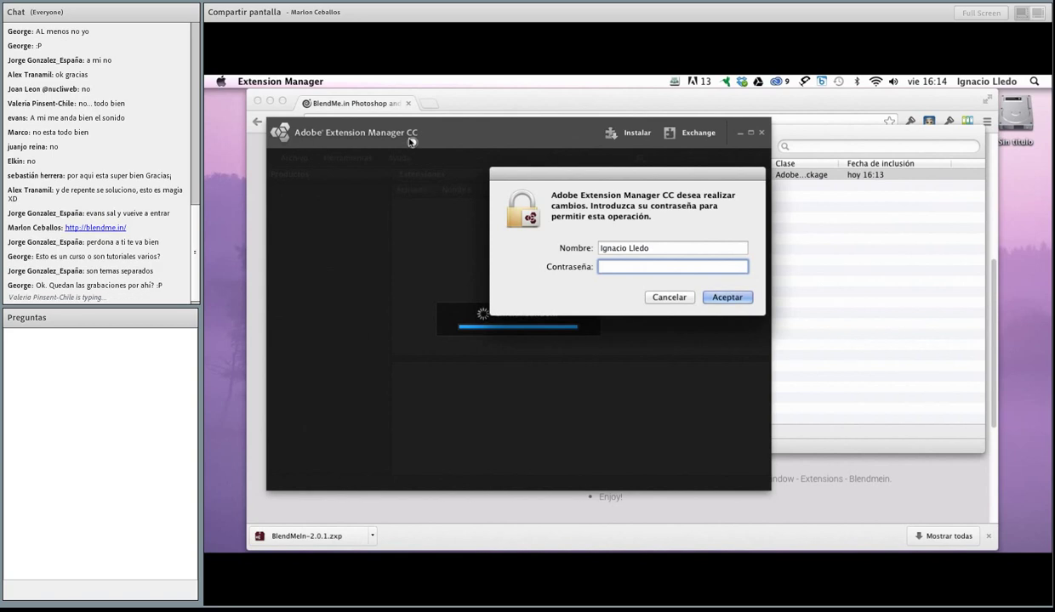
pyautogui.write('••••••••••••')
pyautogui.press('Return')
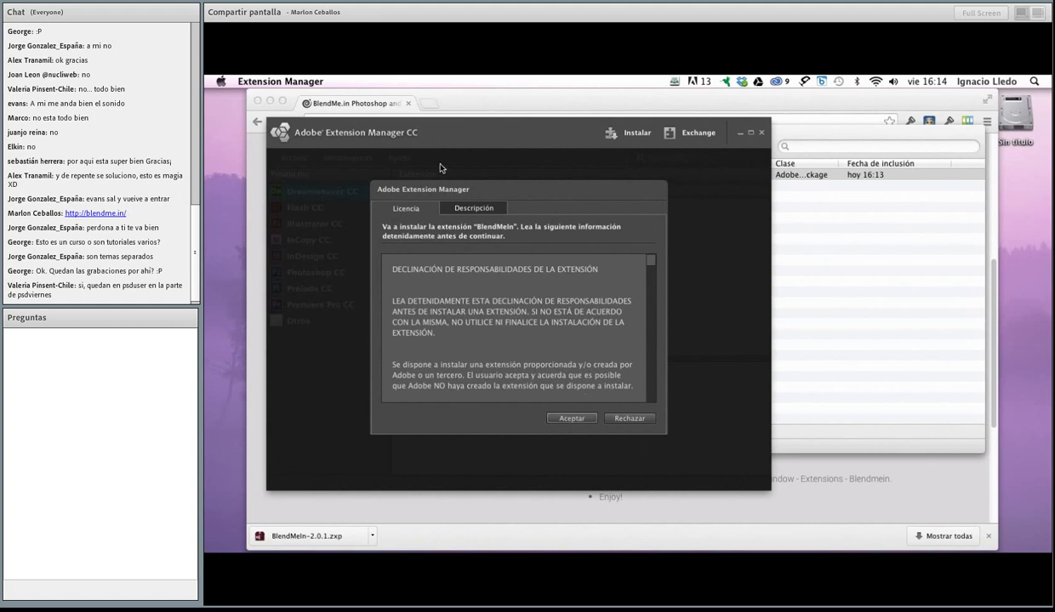
pyautogui.click(473, 209)
pyautogui.click(407, 210)
pyautogui.click(572, 419)
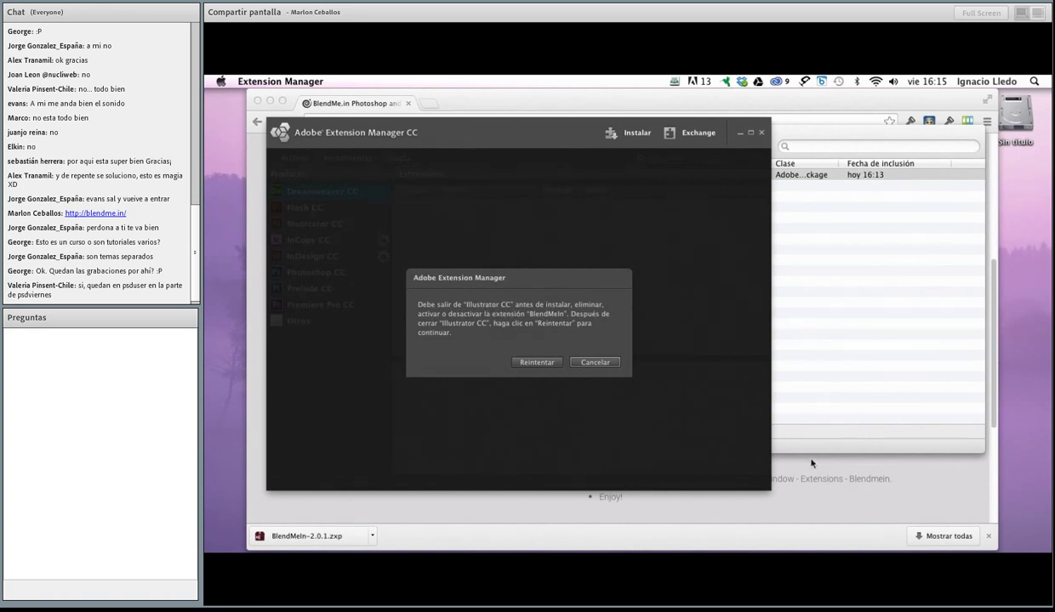
# - Quit Illustrator from the Dock, discarding its clipboard, and retry the installation with Reintentar
pyautogui.click(840, 478)
pyautogui.scroll(5, 697, 361)
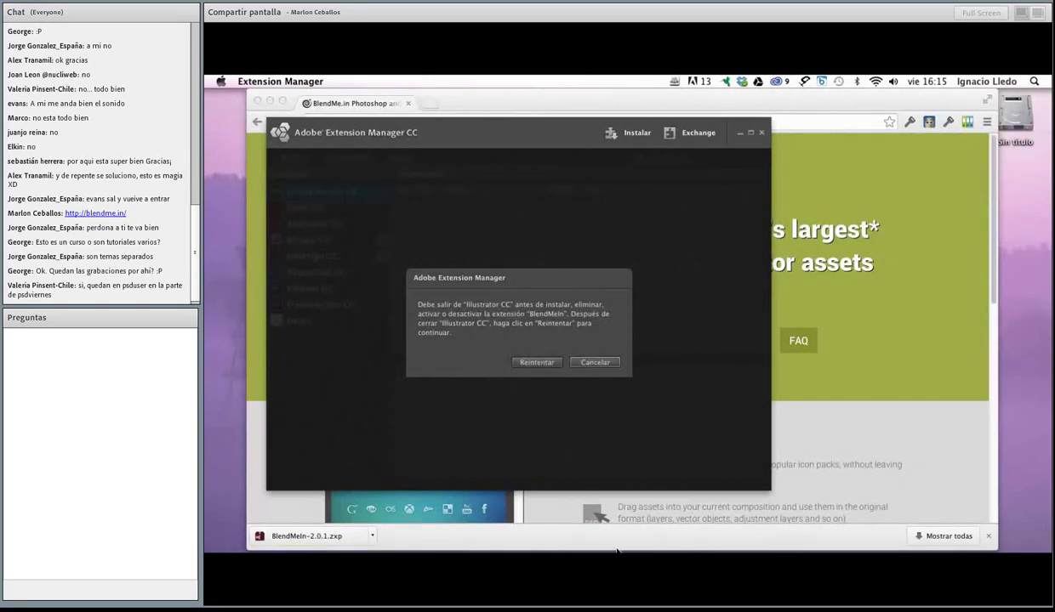
pyautogui.rightClick(610, 535)
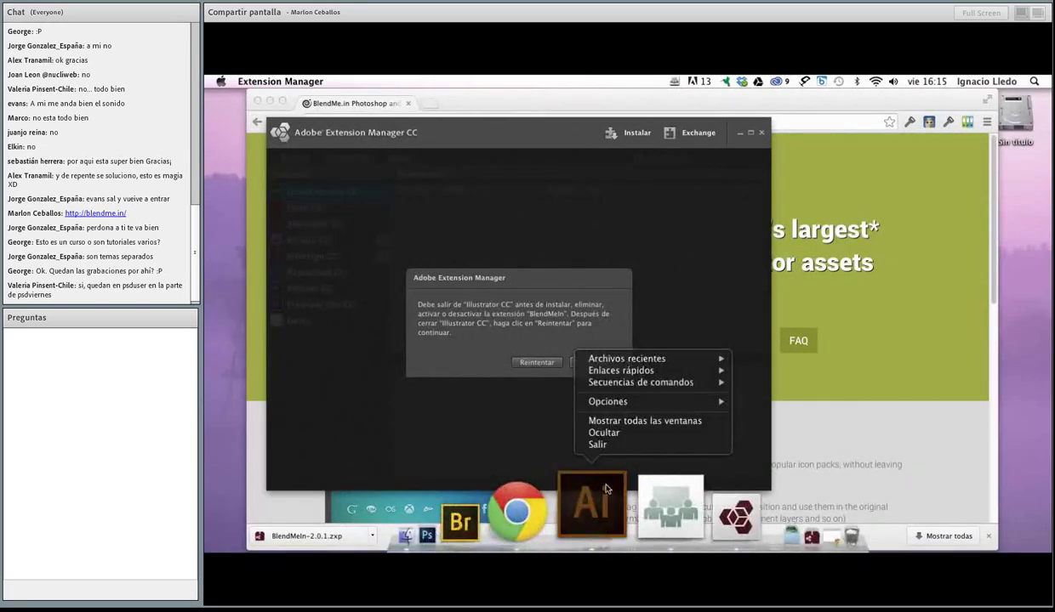
pyautogui.click(601, 445)
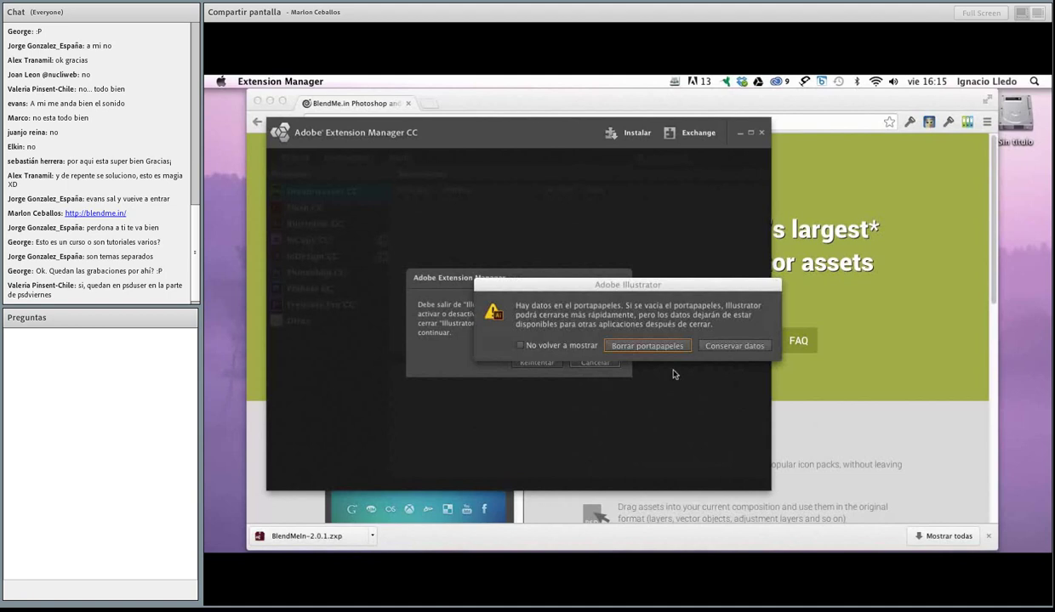
pyautogui.click(635, 345)
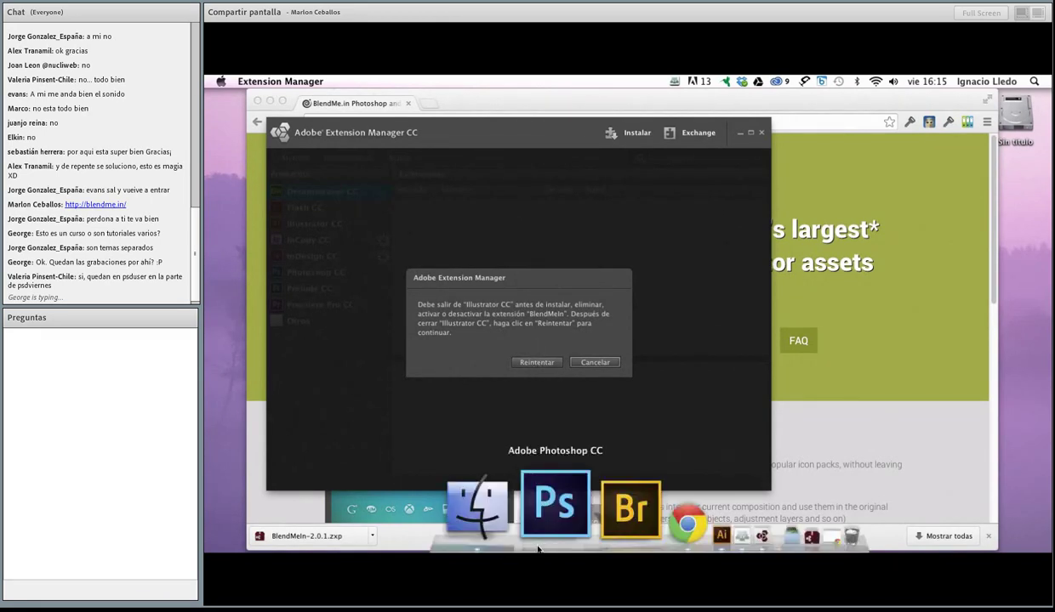
pyautogui.click(537, 362)
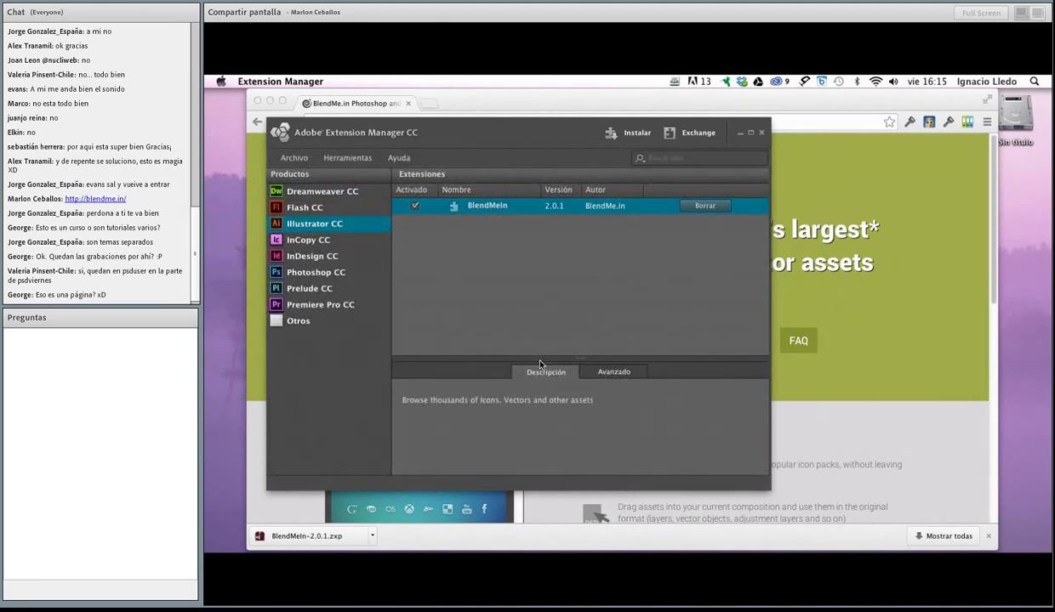
# - Check BlendMeIn in the Illustrator CC and Photoshop CC lists, then quit Extension Manager
pyautogui.click(499, 210)
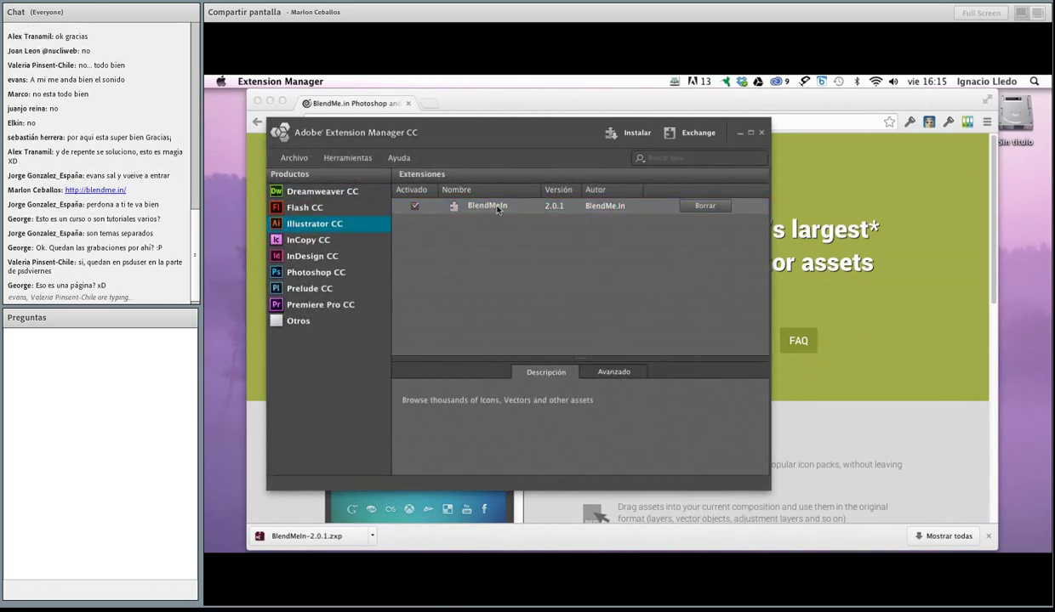
pyautogui.click(498, 208)
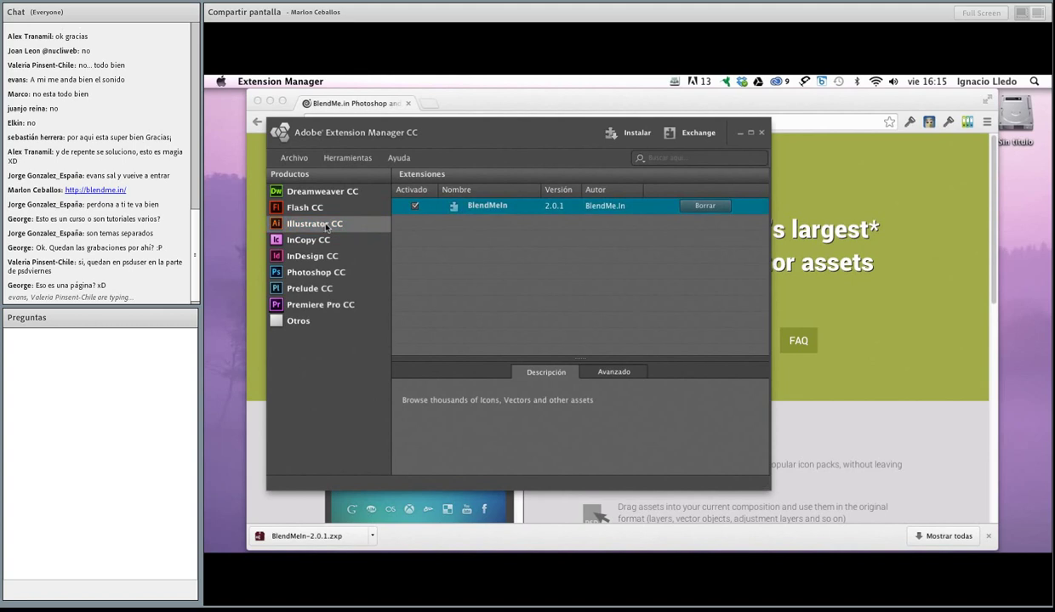
pyautogui.click(327, 225)
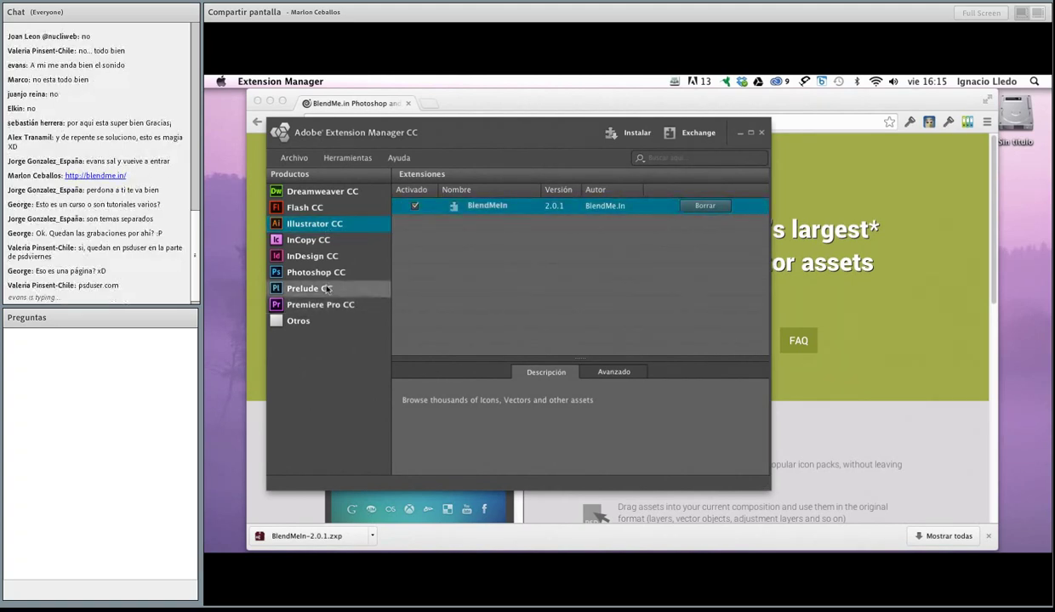
pyautogui.click(323, 271)
pyautogui.click(474, 204)
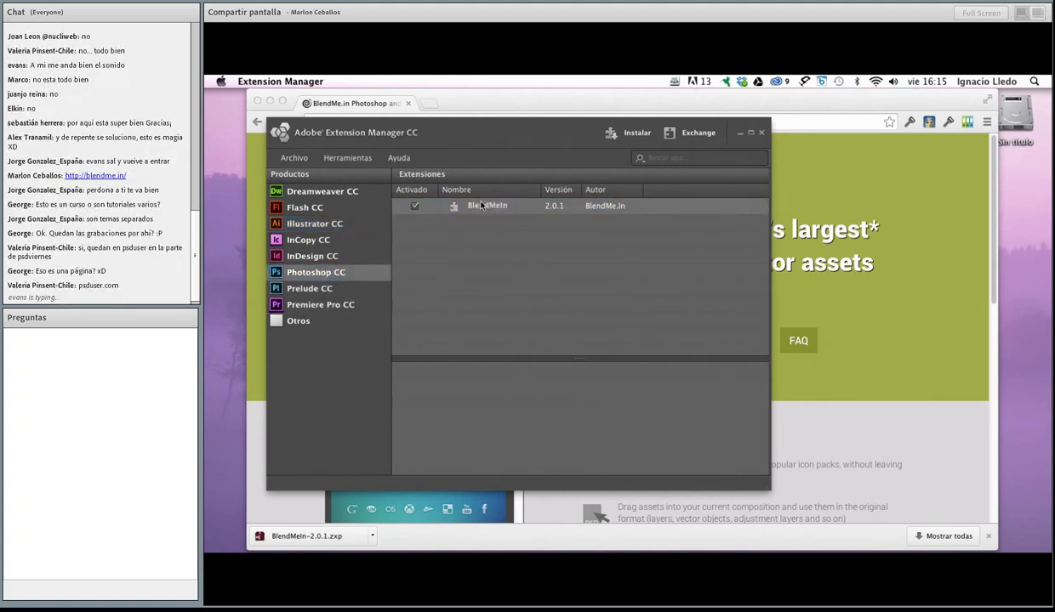
pyautogui.click(336, 267)
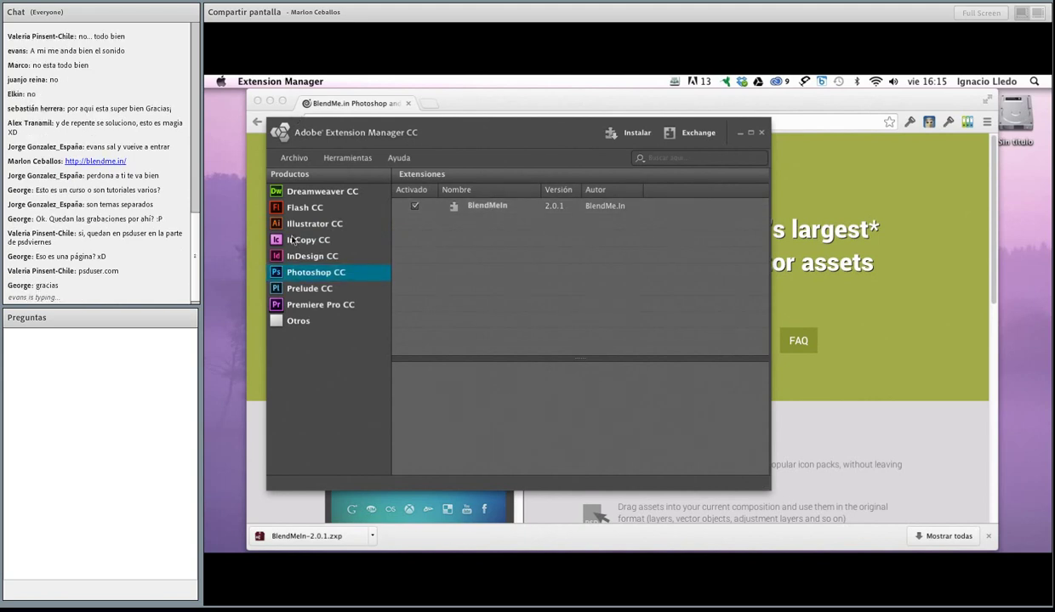
pyautogui.click(293, 79)
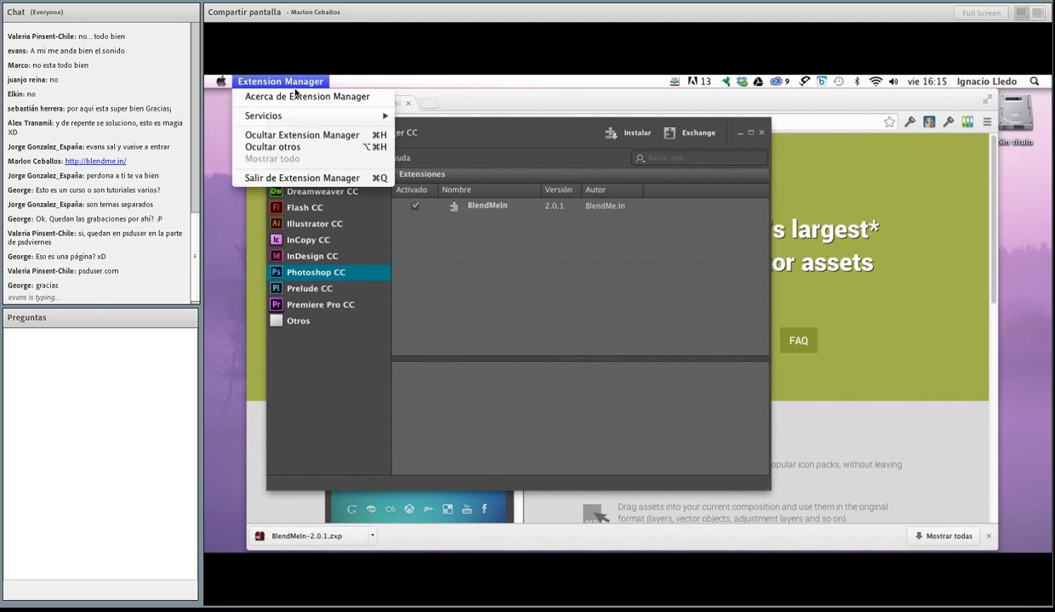
pyautogui.click(307, 177)
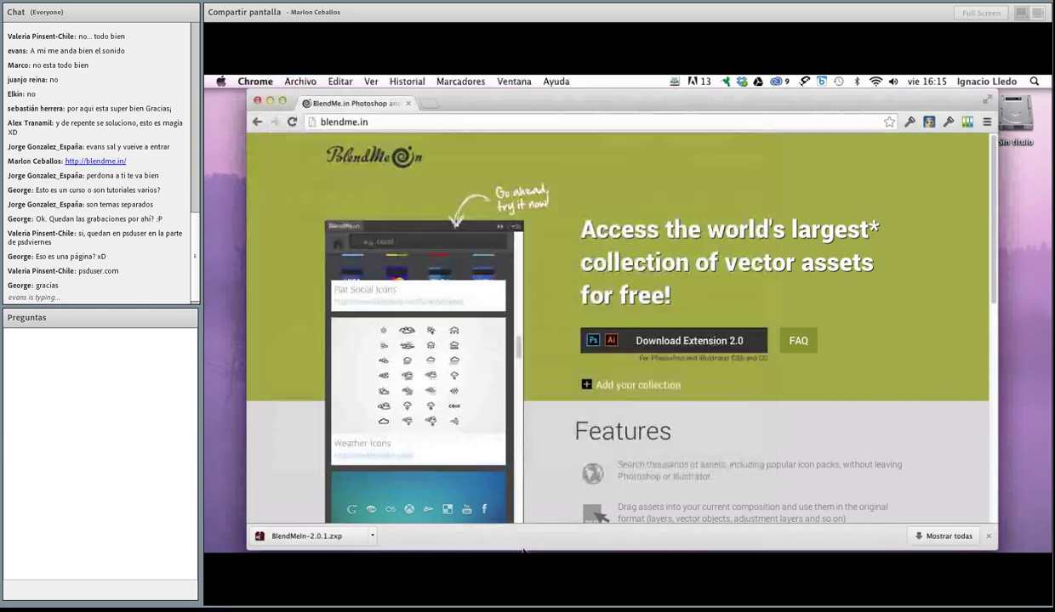
# - Launch Photoshop and create a new 800×800 px document
pyautogui.click(549, 535)
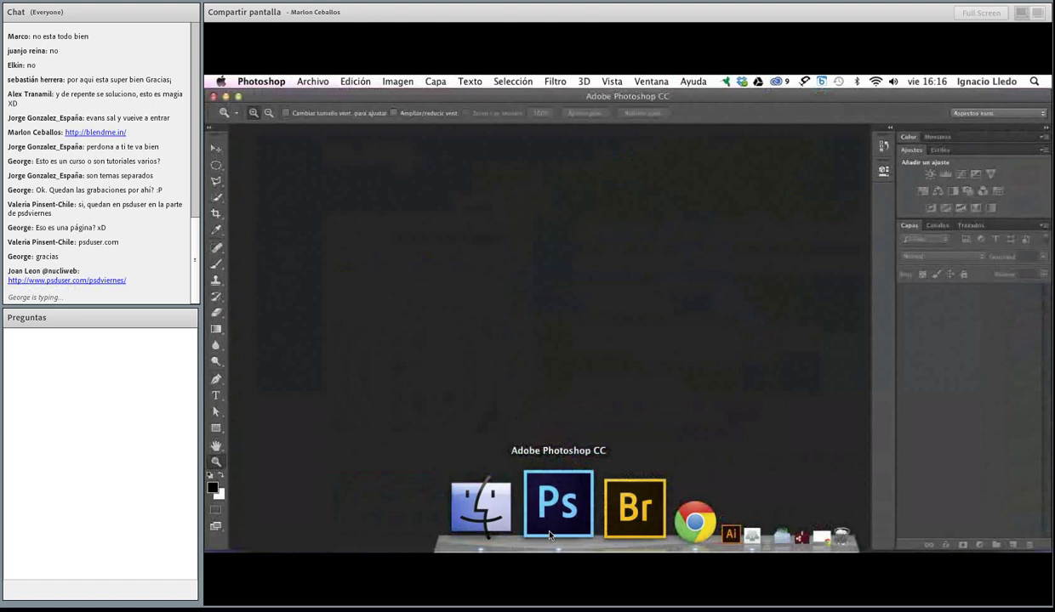
pyautogui.hotkey('ctrl', 'n')
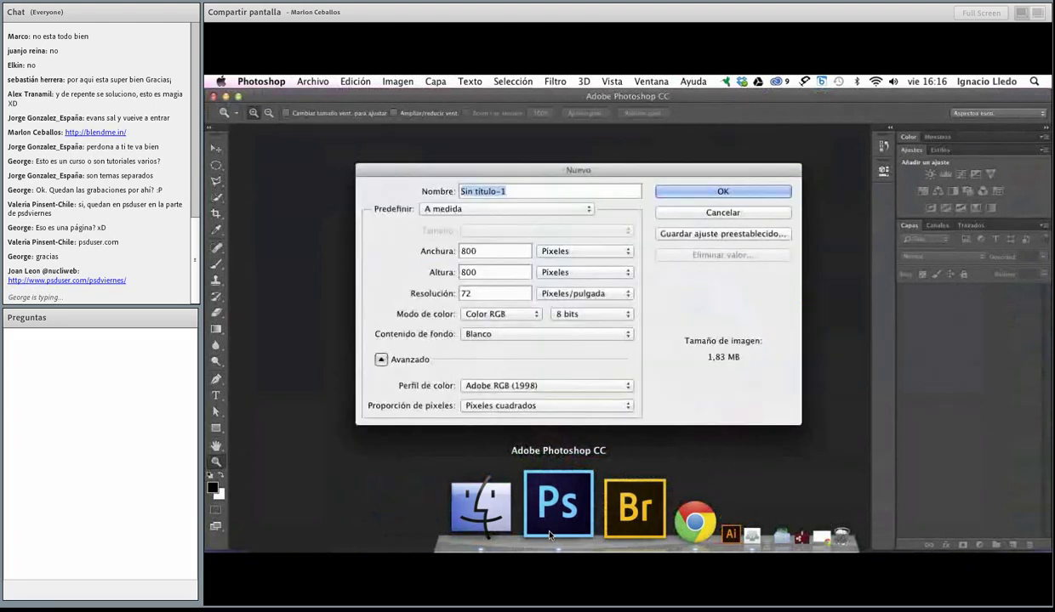
pyautogui.click(778, 190)
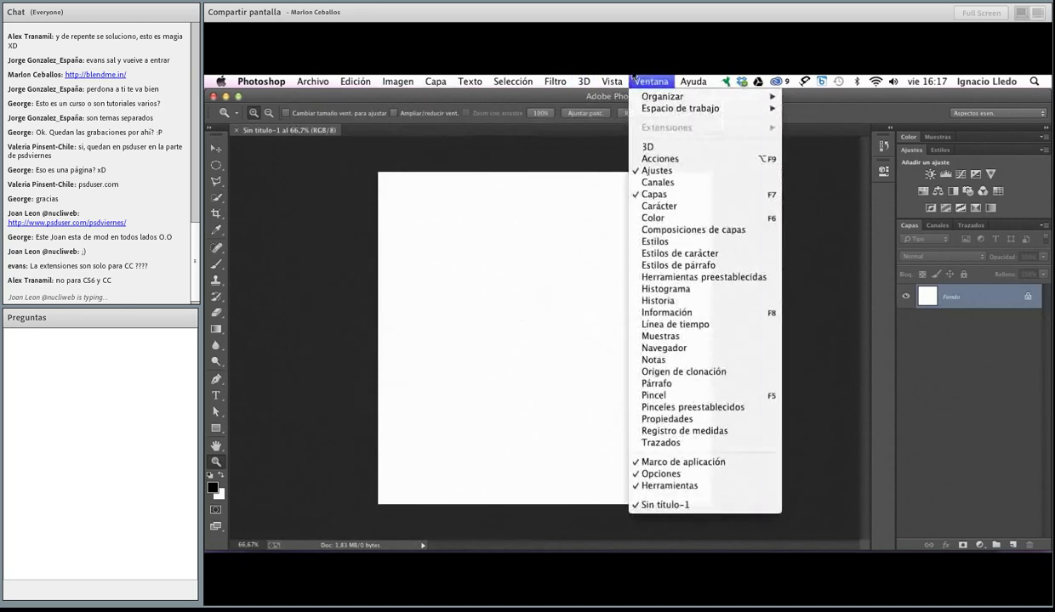
# - Open the BlendMeIn panel from Ventana > Extensiones, showing its Sign Up form
pyautogui.click(621, 154)
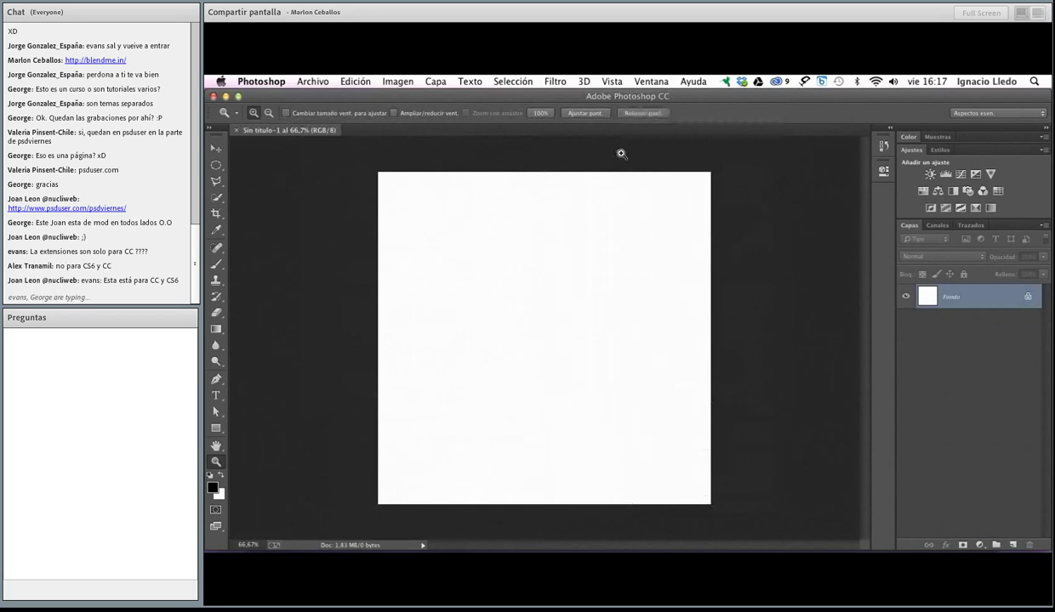
pyautogui.click(650, 81)
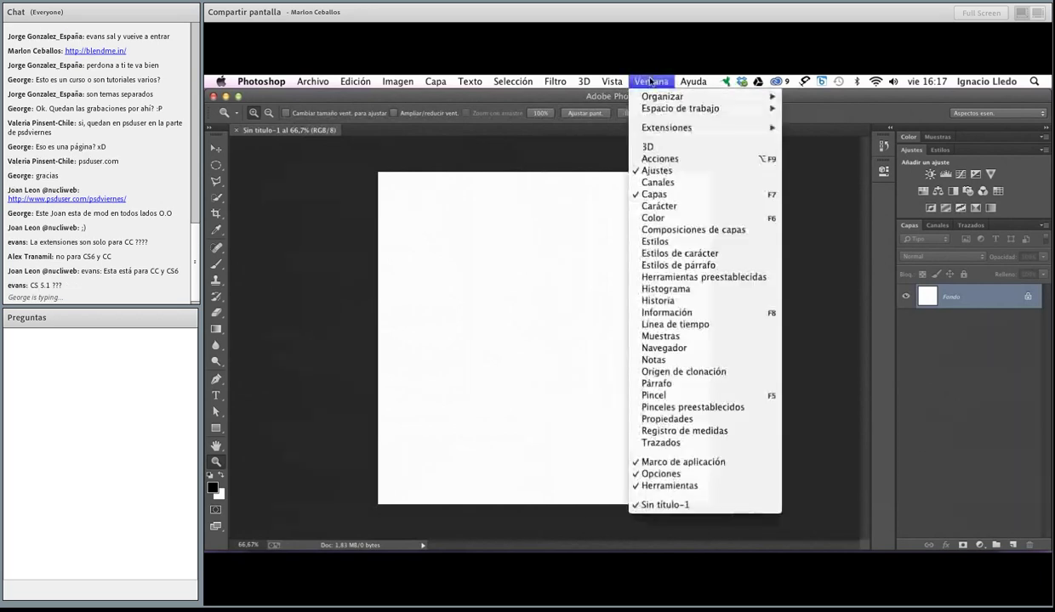
pyautogui.moveTo(666, 128)
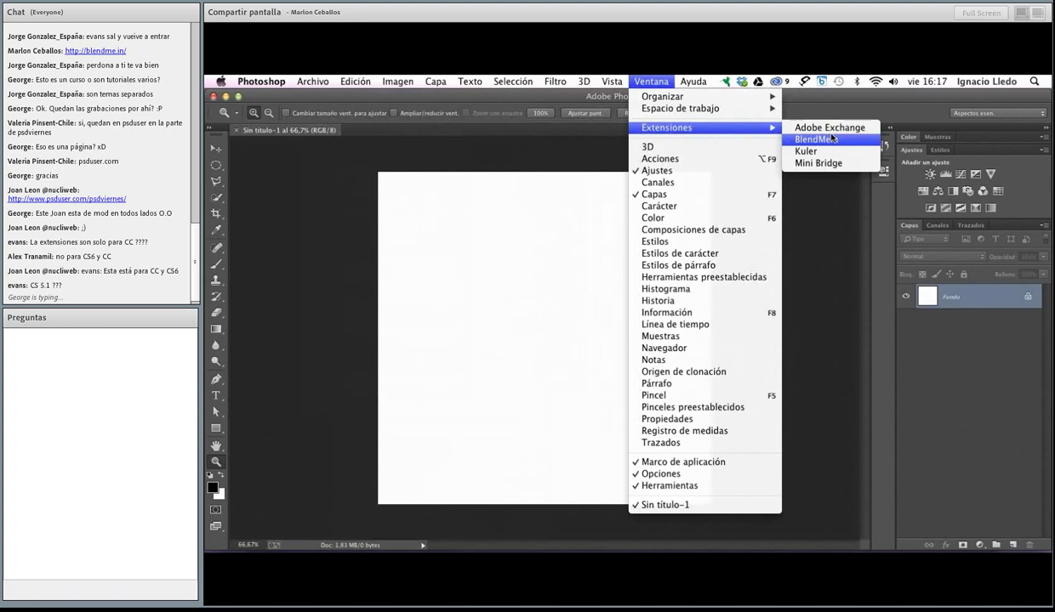
pyautogui.click(830, 138)
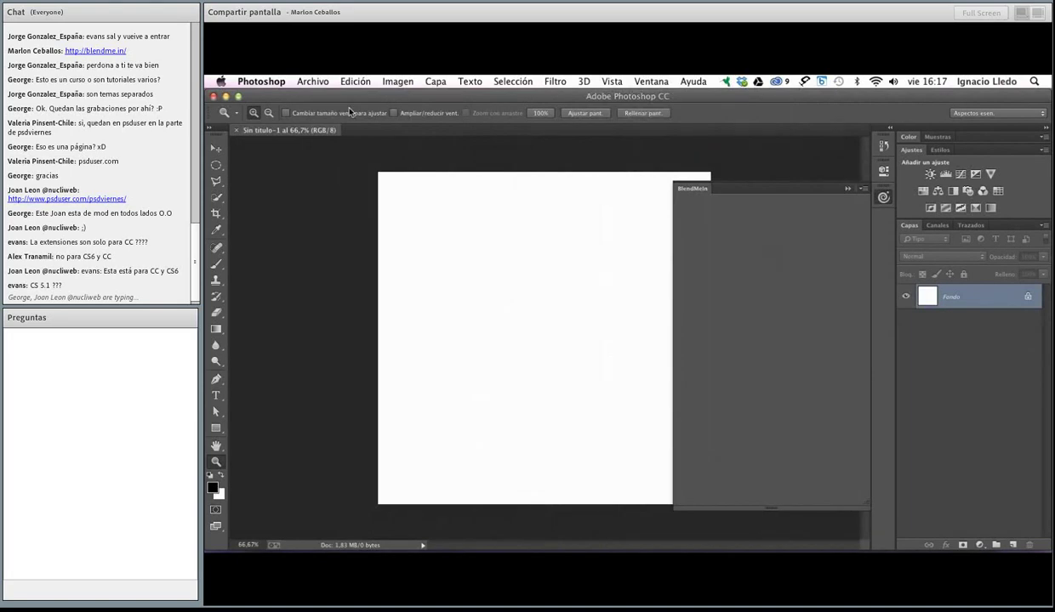
pyautogui.click(313, 81)
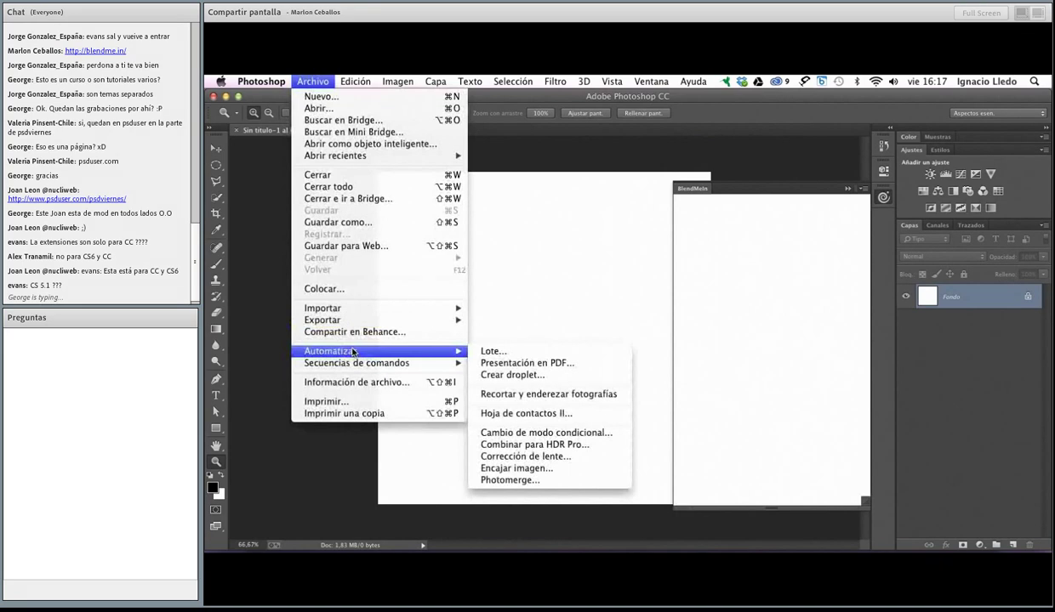
pyautogui.moveTo(356, 363)
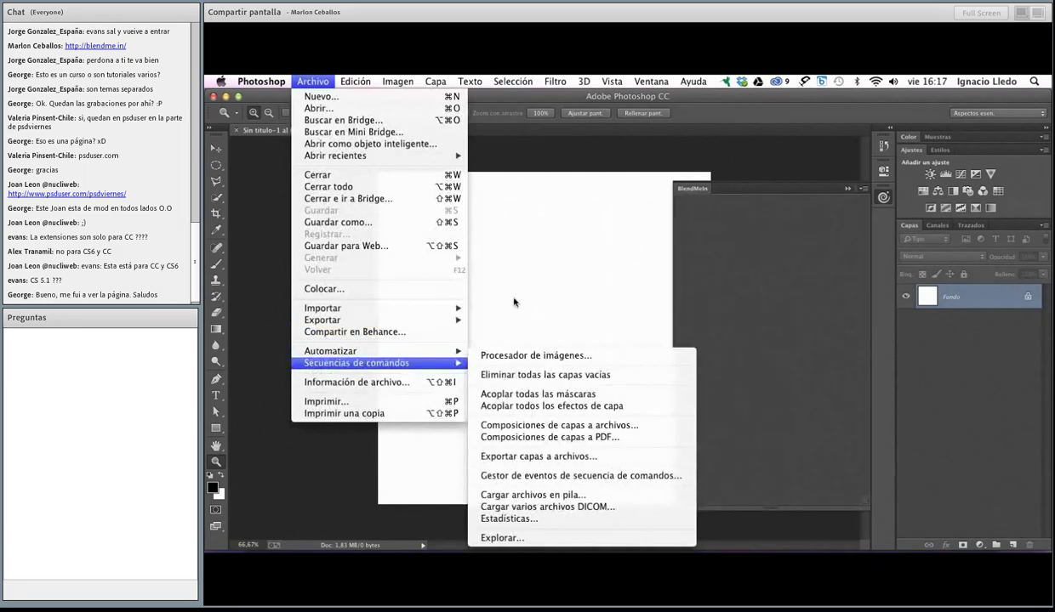
pyautogui.click(513, 300)
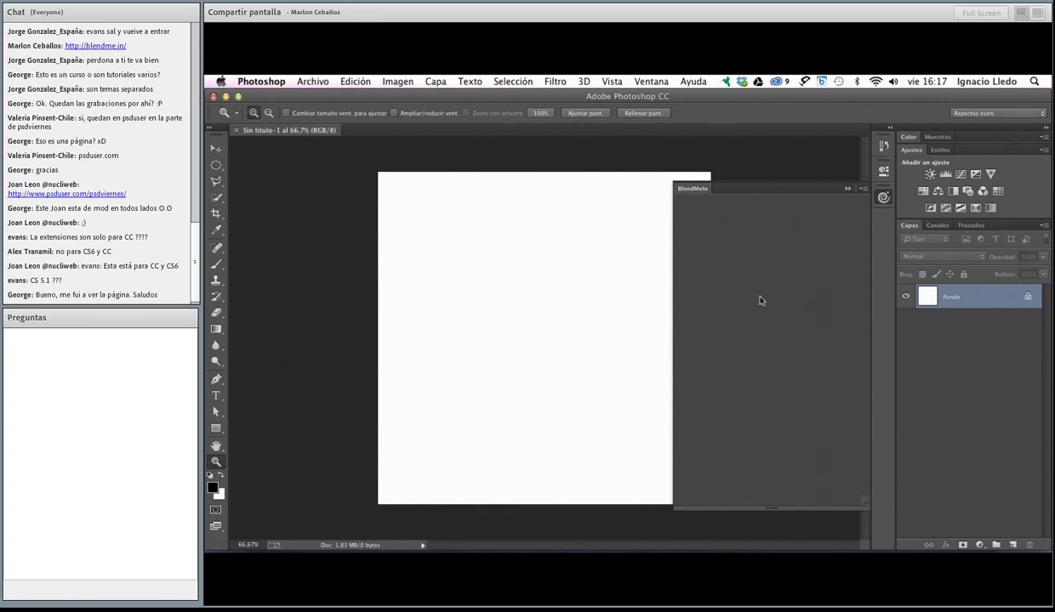
pyautogui.click(862, 188)
pyautogui.click(842, 231)
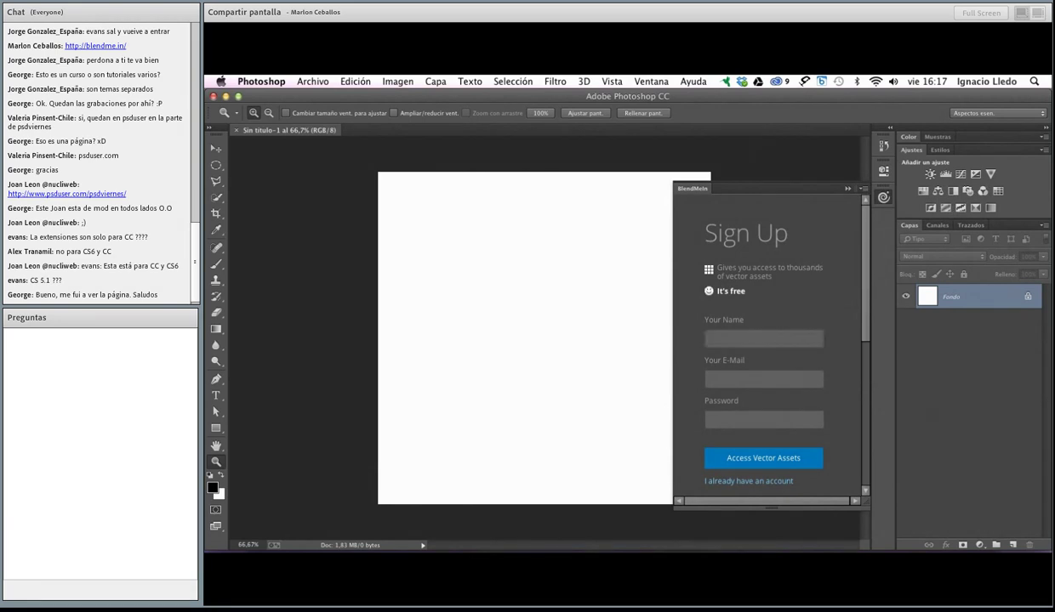
# - Fill the BlendMeIn sign-up form with an e-mail, password and full name, and submit it
pyautogui.scroll(-1, 734, 357)
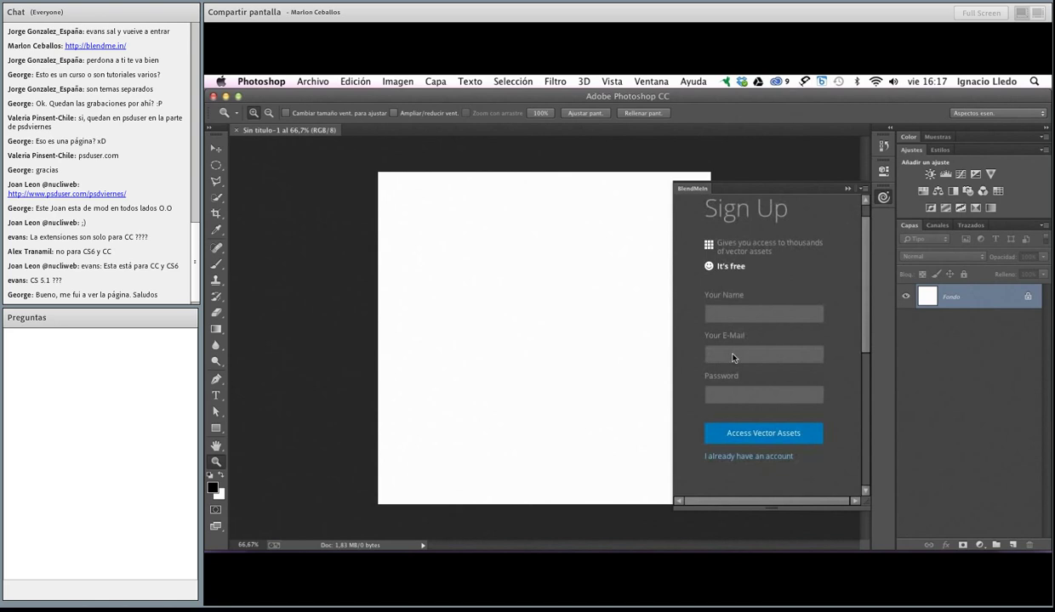
pyautogui.click(732, 357)
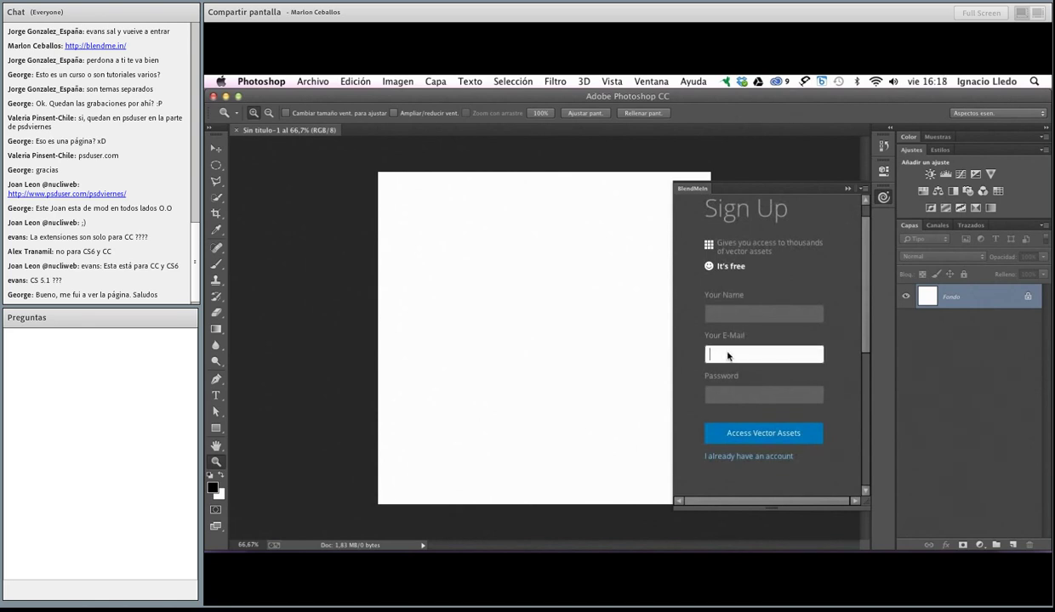
pyautogui.write('Nach')
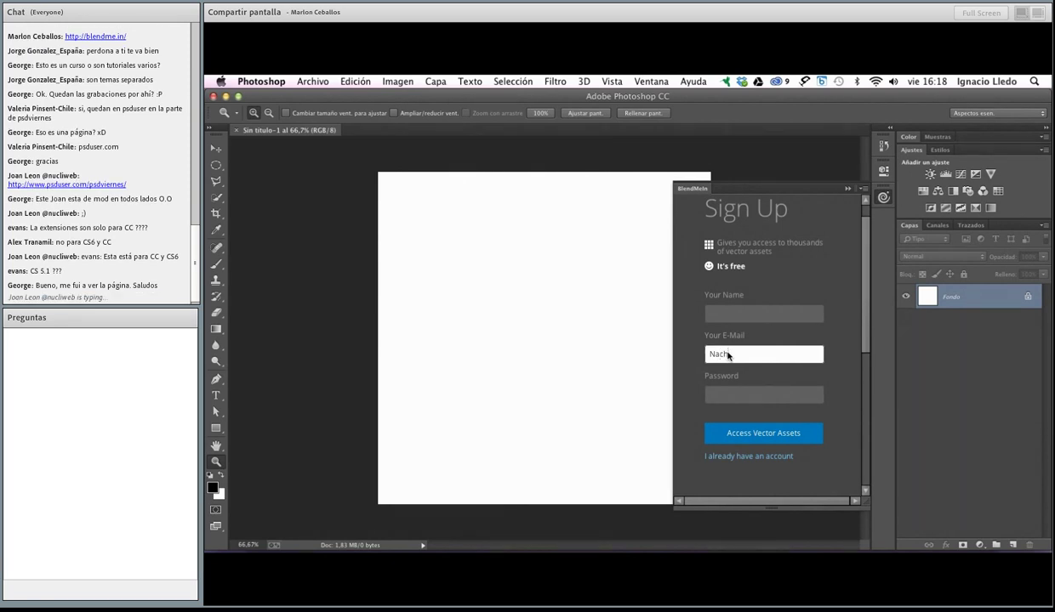
pyautogui.press('BackSpace')
pyautogui.press('BackSpace')
pyautogui.press('BackSpace')
pyautogui.press('BackSpace')
pyautogui.write('noch')
pyautogui.write('@')
pyautogui.press('BackSpace')
pyautogui.press('BackSpace')
pyautogui.press('BackSpace')
pyautogui.press('BackSpace')
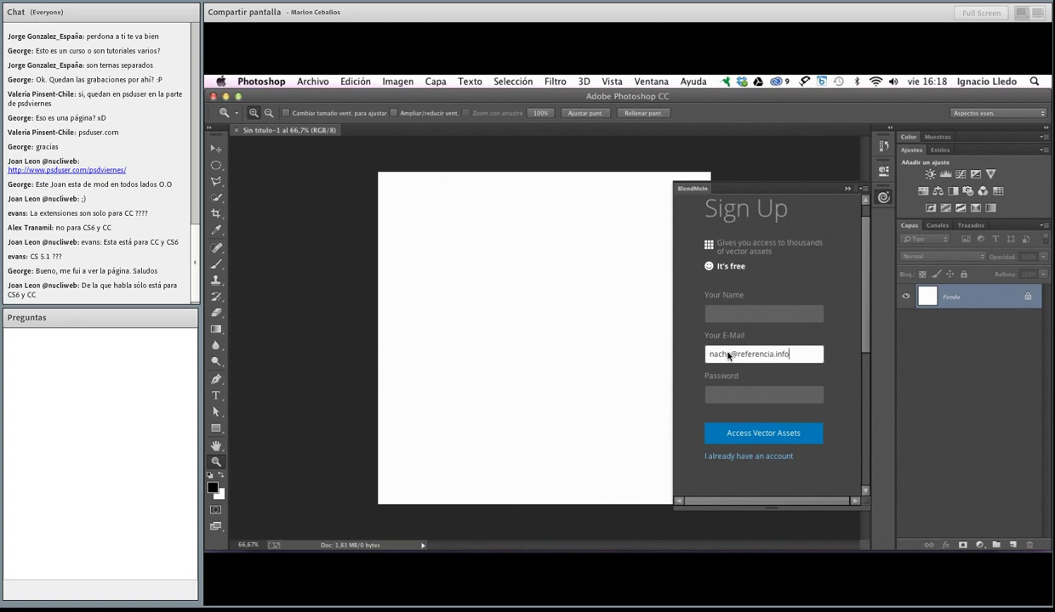
pyautogui.press('Tab')
pyautogui.write('•••••••••••••••')
pyautogui.press('Return')
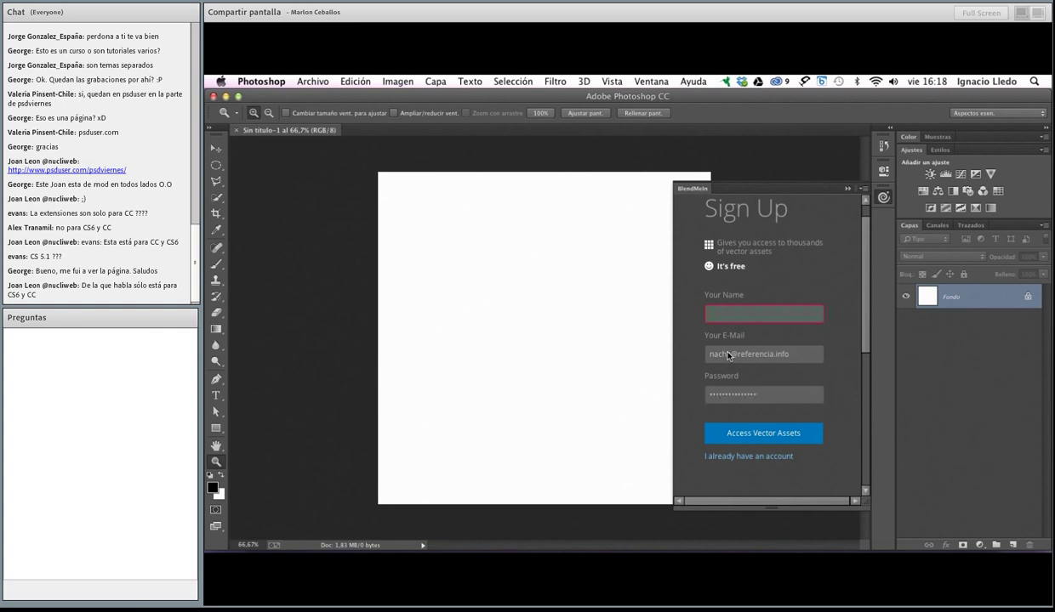
pyautogui.click(728, 314)
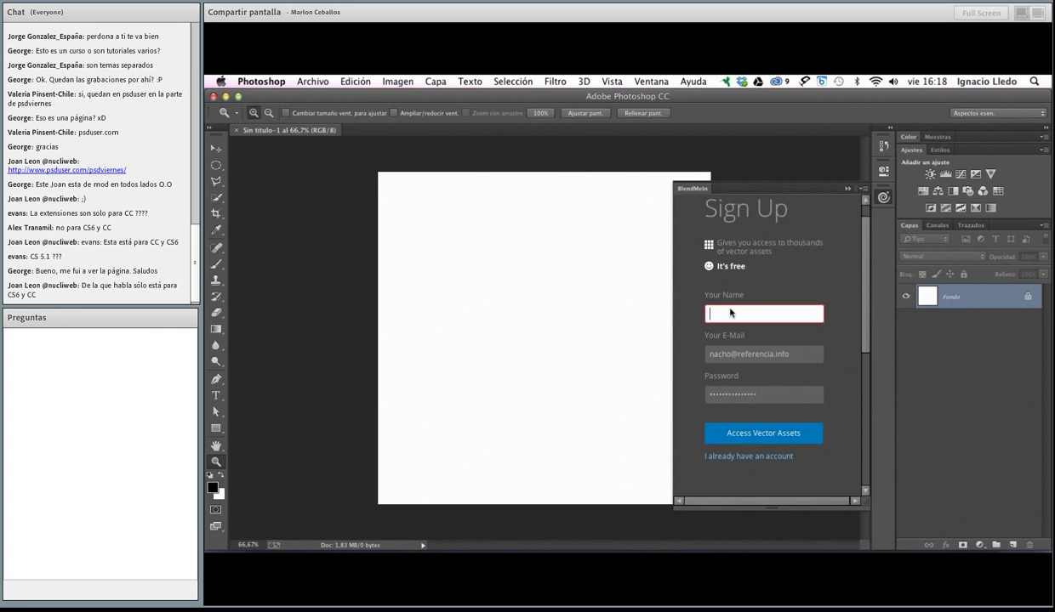
pyautogui.click(751, 434)
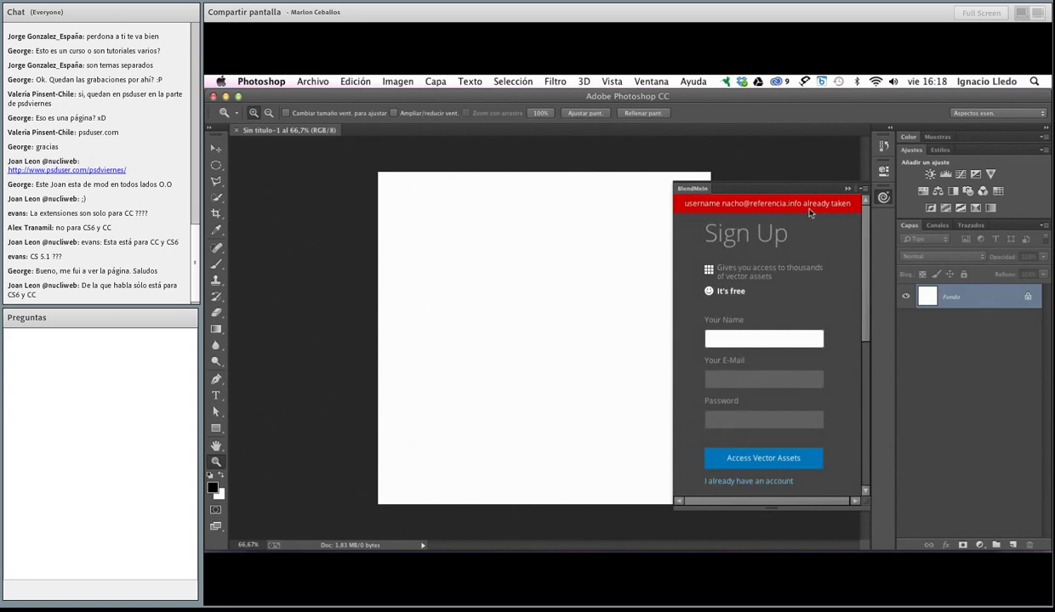
# - Switch to 'I already have an account' and sign in with the account e-mail and password
pyautogui.click(761, 481)
pyautogui.click(753, 342)
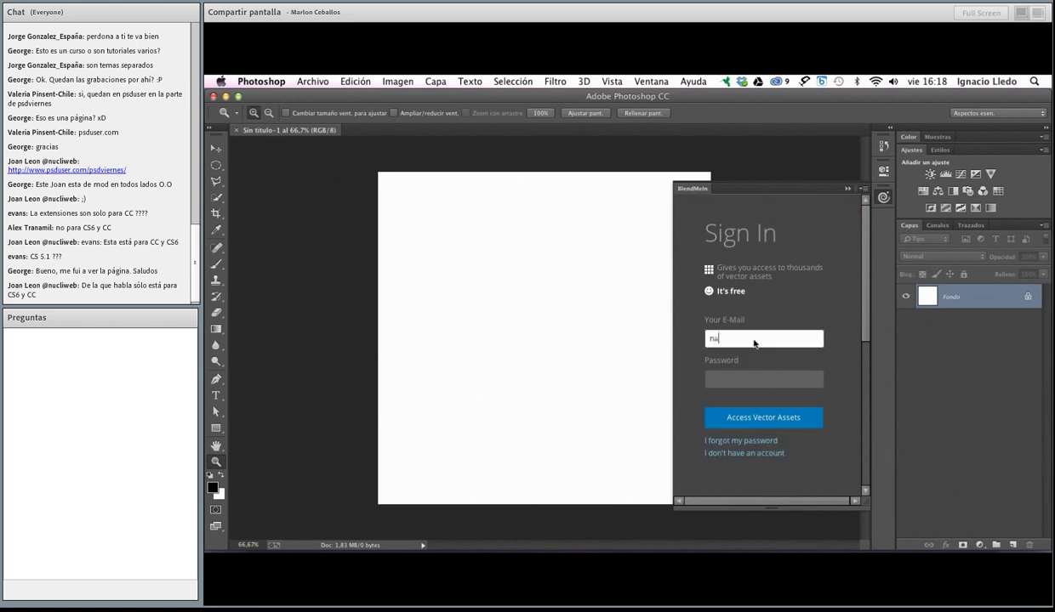
pyautogui.press('Tab')
pyautogui.write('**************')
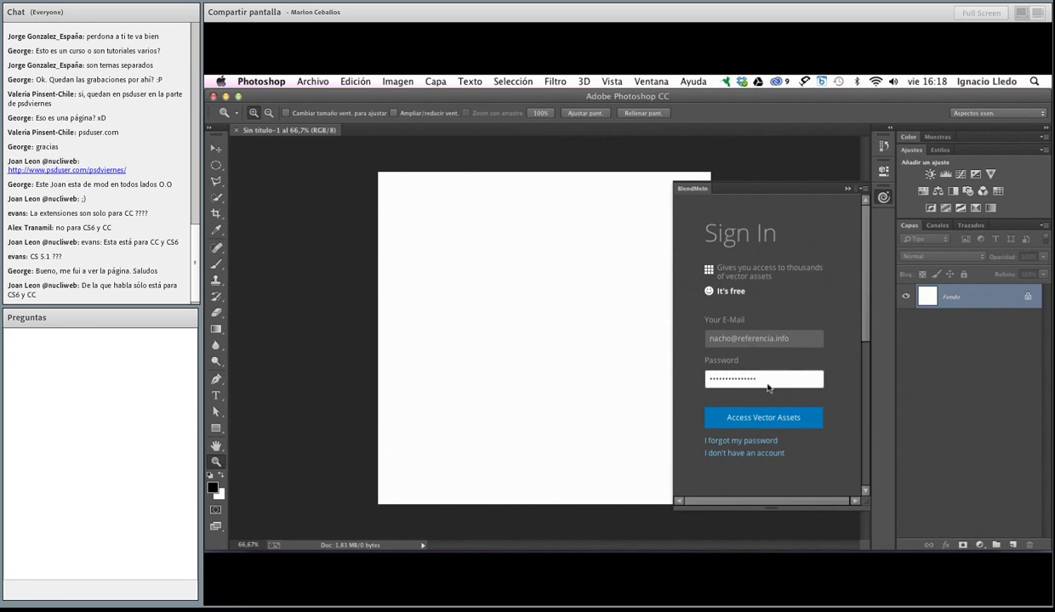
pyautogui.click(768, 416)
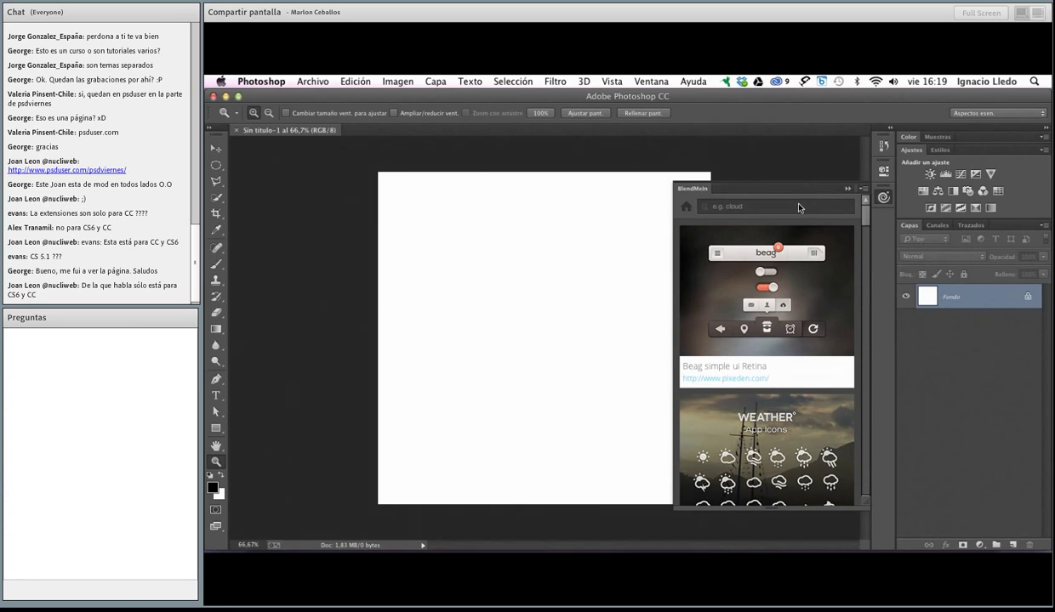
# - Open the Beag simple ui Retina kit and drag the switch graphic onto the canvas
pyautogui.moveTo(866, 213)
pyautogui.mouseDown()
pyautogui.moveTo(865, 417)
pyautogui.moveTo(864, 208)
pyautogui.mouseUp()
pyautogui.click(750, 283)
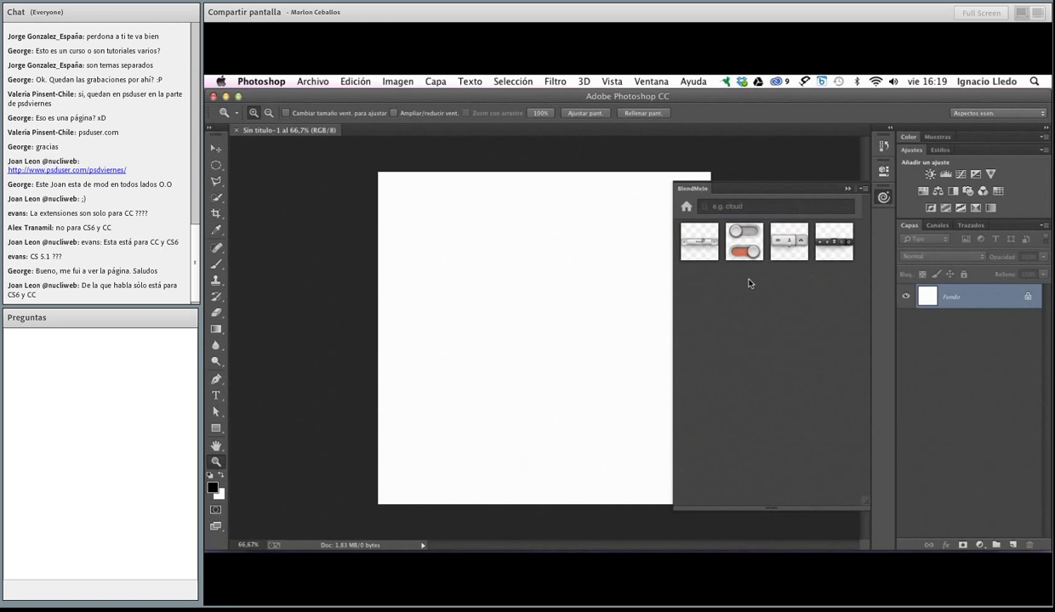
pyautogui.moveTo(742, 245); pyautogui.dragTo(510, 339)
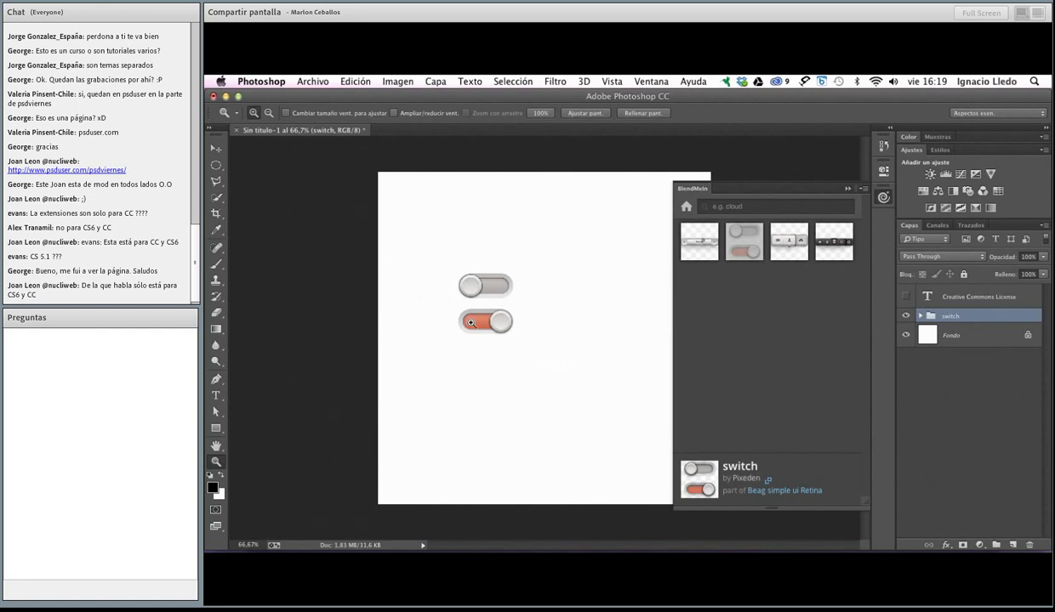
# - Show the Creative Commons License layer and frame the switches at 100% zoom
pyautogui.click(905, 296)
pyautogui.doubleClick(216, 462)
pyautogui.moveTo(405, 466); pyautogui.dragTo(419, 393)
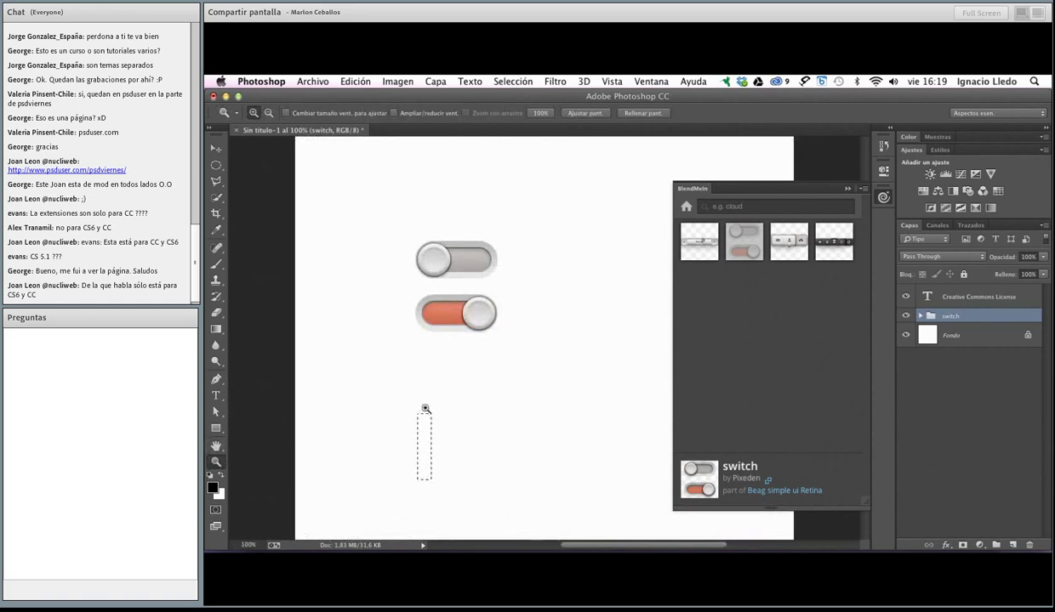
pyautogui.doubleClick(217, 462)
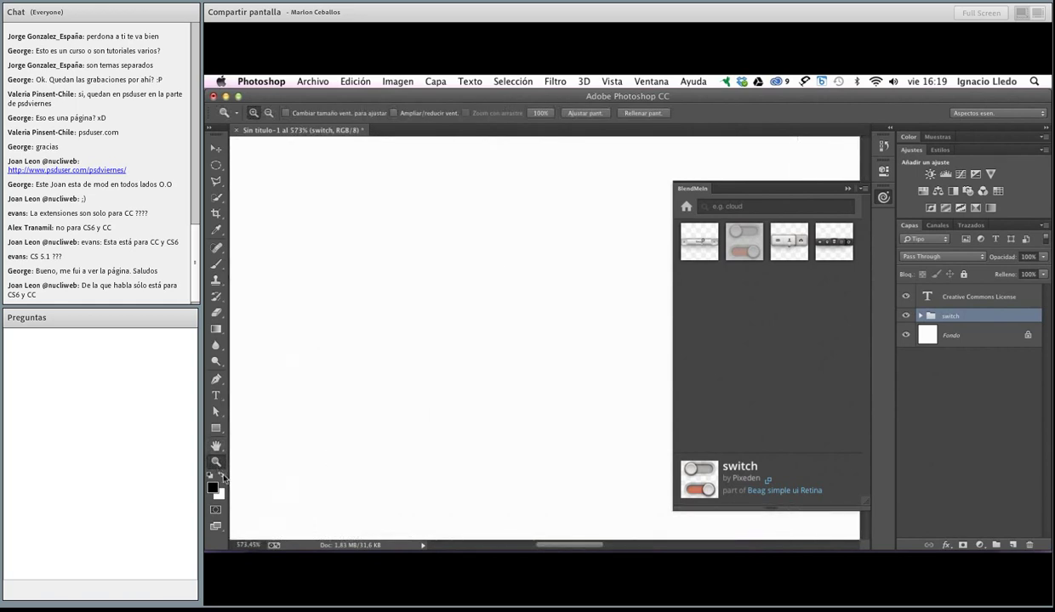
pyautogui.click(216, 445)
pyautogui.moveTo(509, 443); pyautogui.dragTo(396, 455)
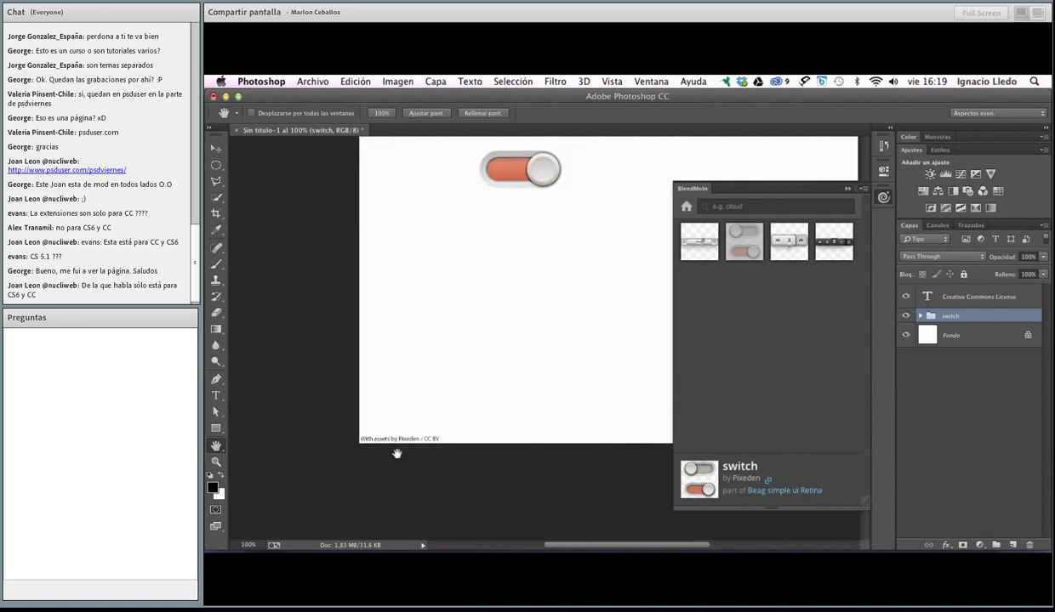
# - Expand the switch group and its off subgroup, then hide the first btn shape layer
pyautogui.click(920, 316)
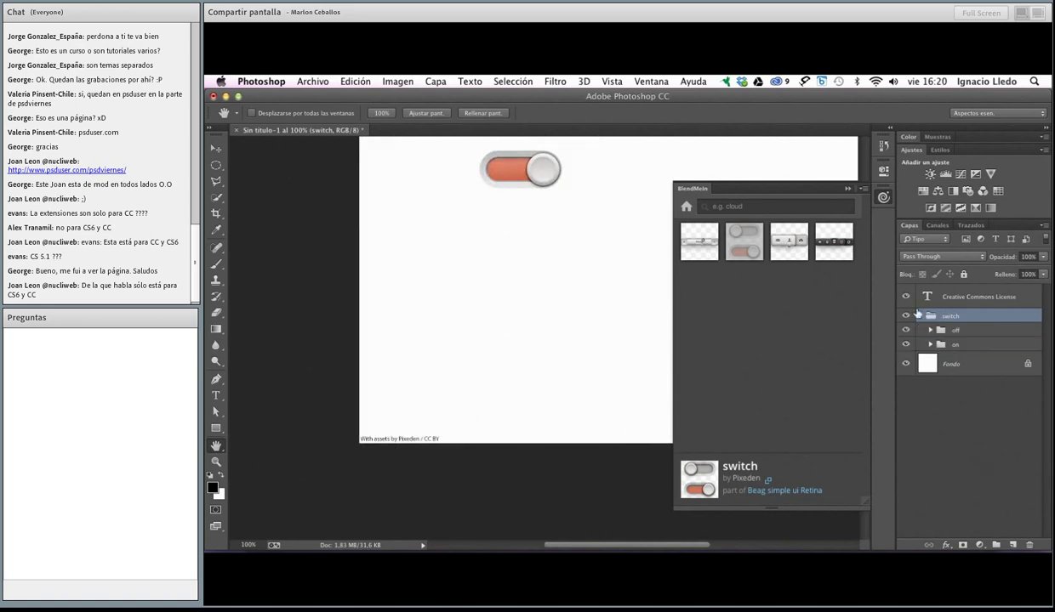
pyautogui.click(928, 329)
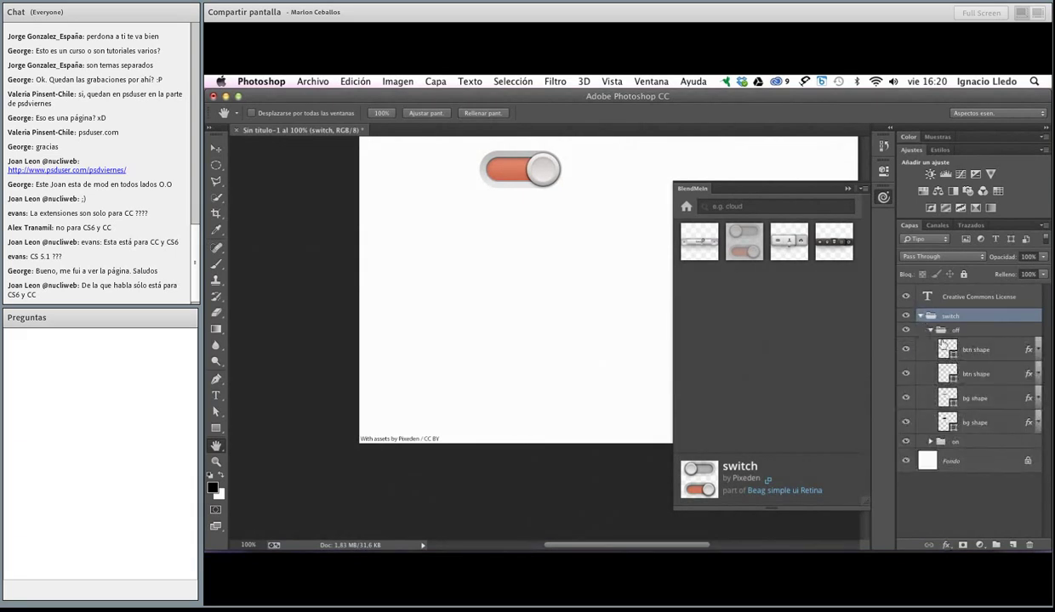
pyautogui.click(951, 351)
pyautogui.click(904, 348)
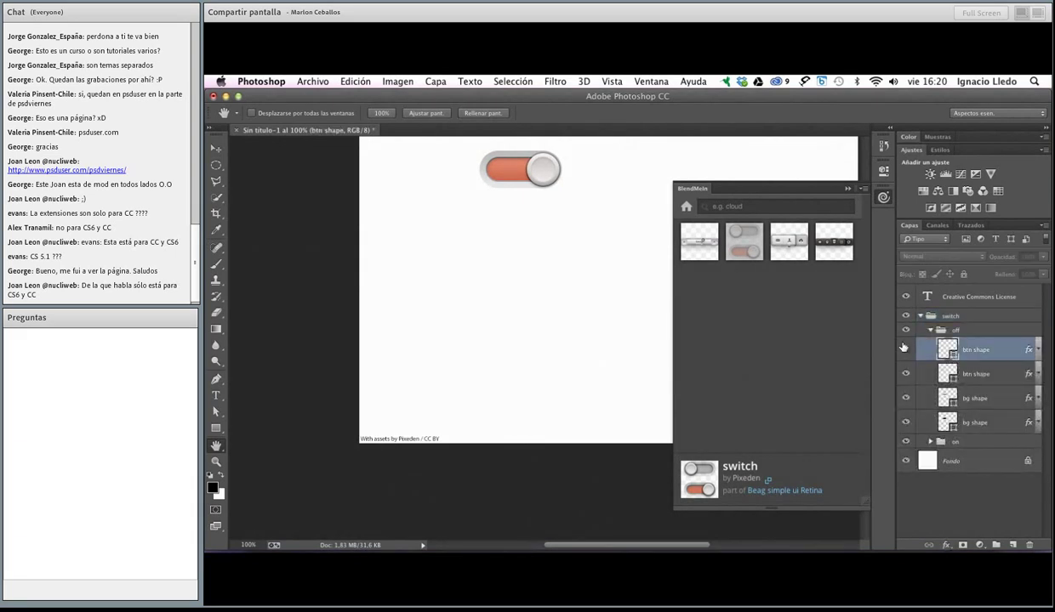
pyautogui.moveTo(593, 347); pyautogui.dragTo(574, 433)
# - Toggle both btn shape layers' visibility back on and check the btn shape fill colour
pyautogui.click(904, 349)
pyautogui.click(904, 349)
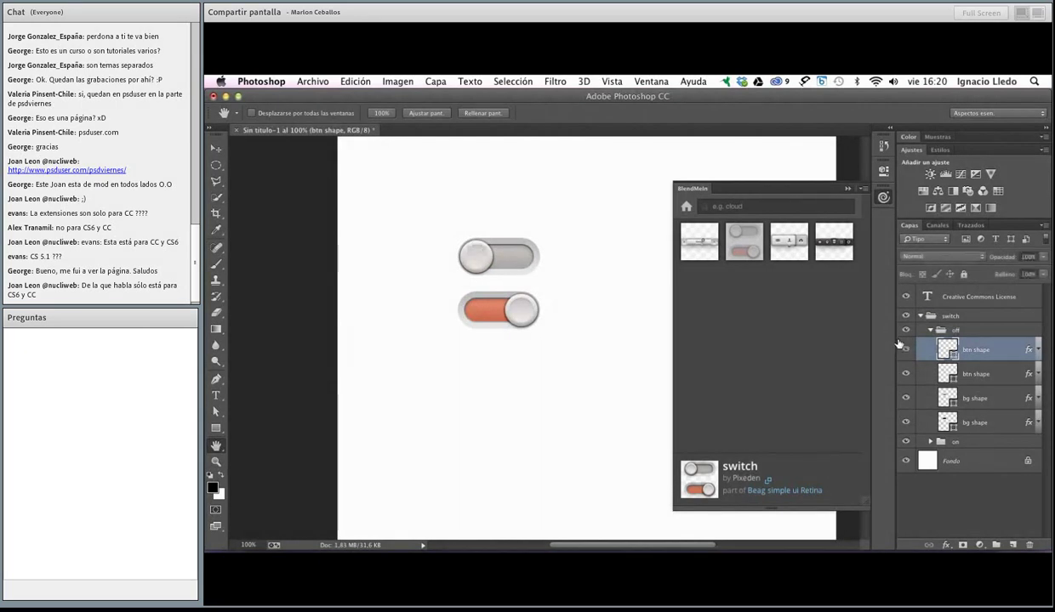
pyautogui.click(905, 371)
pyautogui.click(904, 374)
pyautogui.click(904, 422)
pyautogui.doubleClick(946, 349)
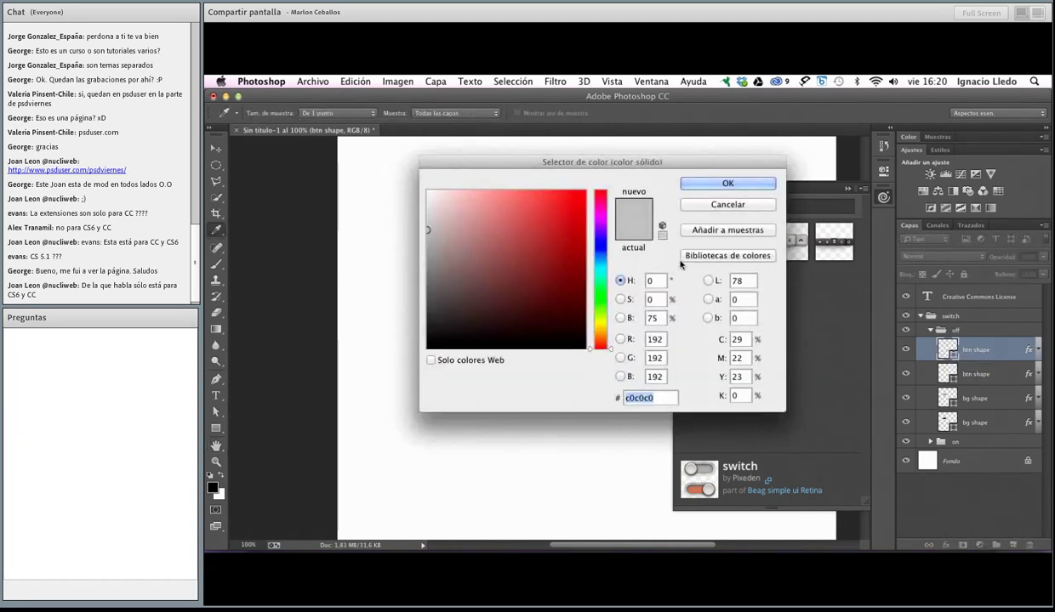
pyautogui.click(682, 205)
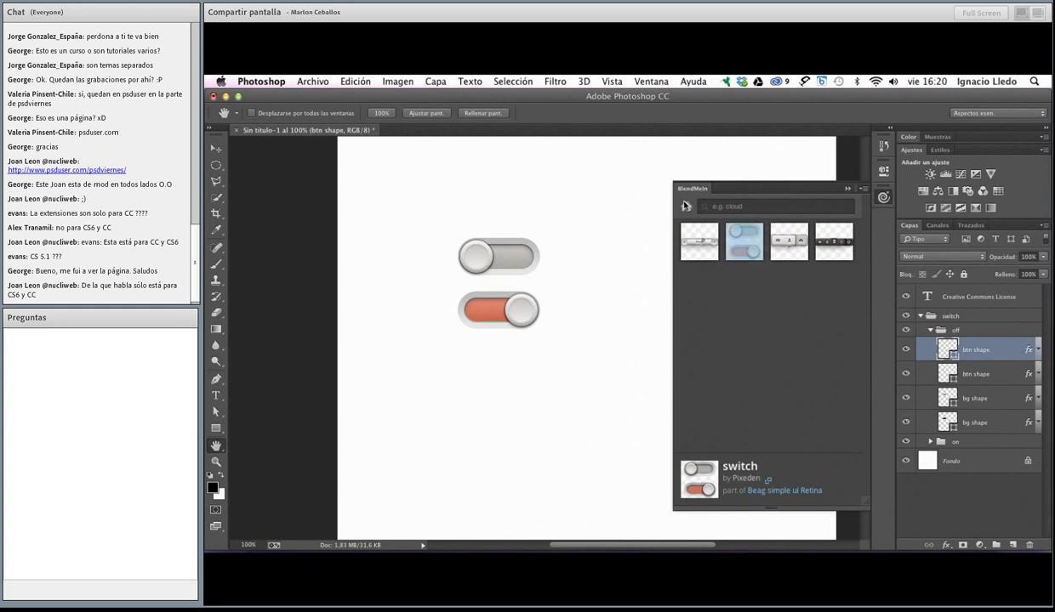
# - Place the moon cloud rain icon from BlendMeIn's Weather App Icons onto the canvas
pyautogui.click(701, 241)
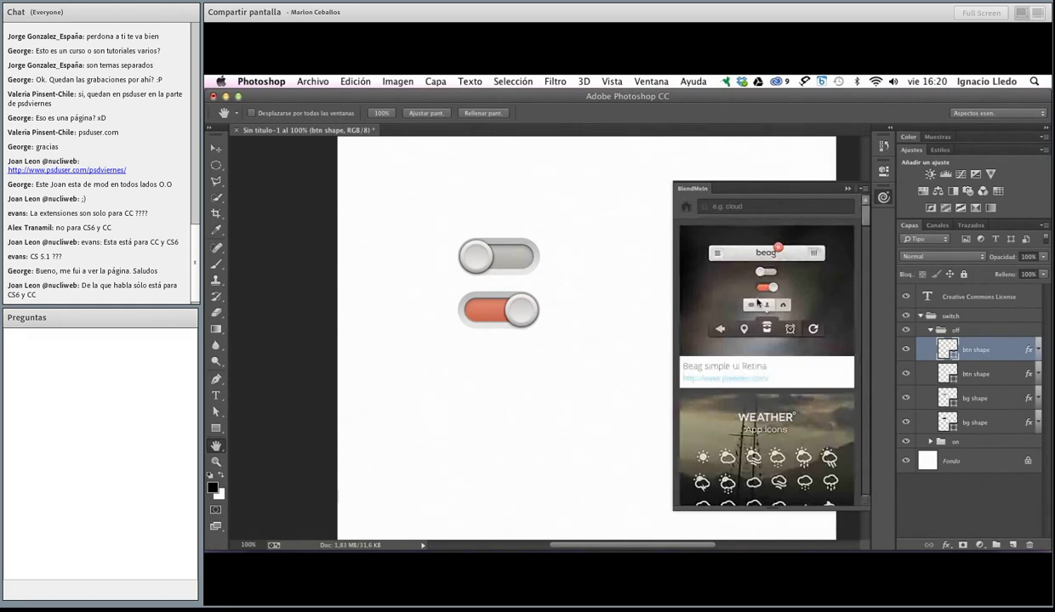
pyautogui.click(766, 425)
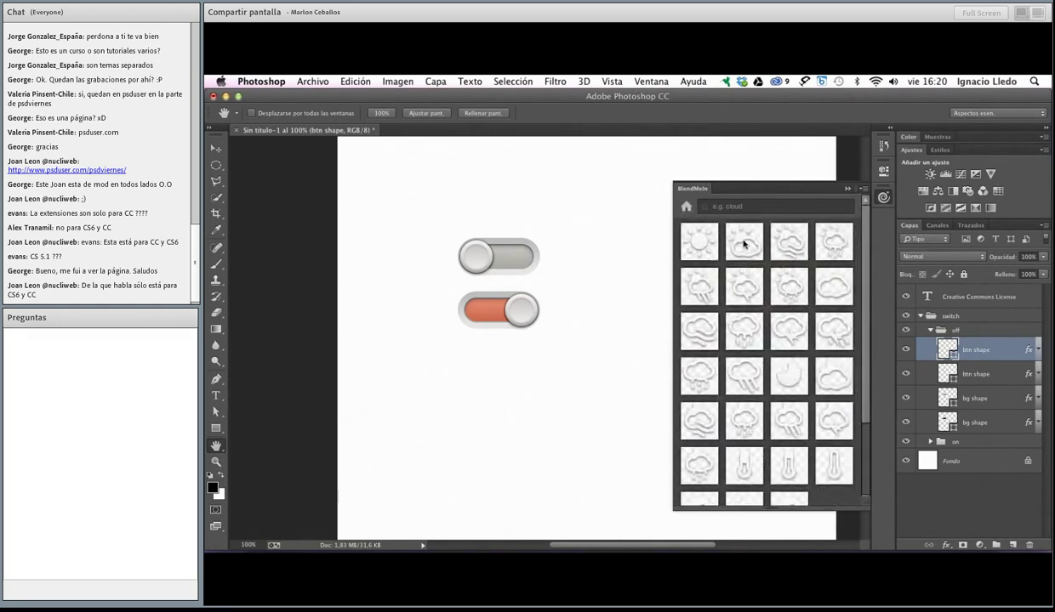
pyautogui.moveTo(745, 420); pyautogui.dragTo(480, 405)
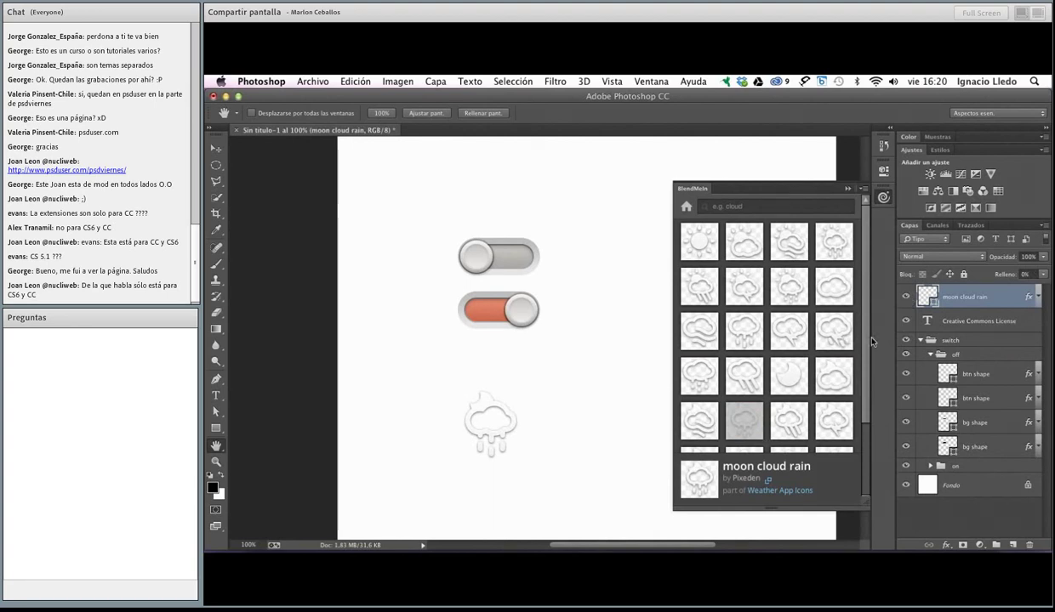
# - Collapse the switch group, hide the Creative Commons License layer, and inspect the icon's fill colour
pyautogui.click(919, 339)
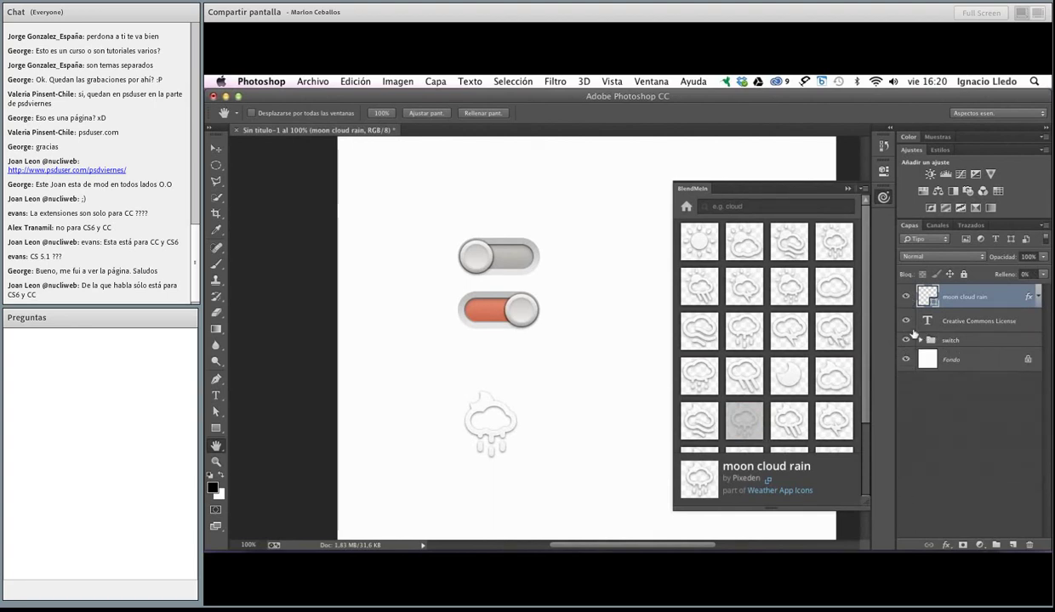
pyautogui.click(906, 321)
pyautogui.doubleClick(928, 296)
# - Set the icon's fill to dark red and toggle its Sombra interior effect off and on
pyautogui.click(583, 273)
pyautogui.click(726, 182)
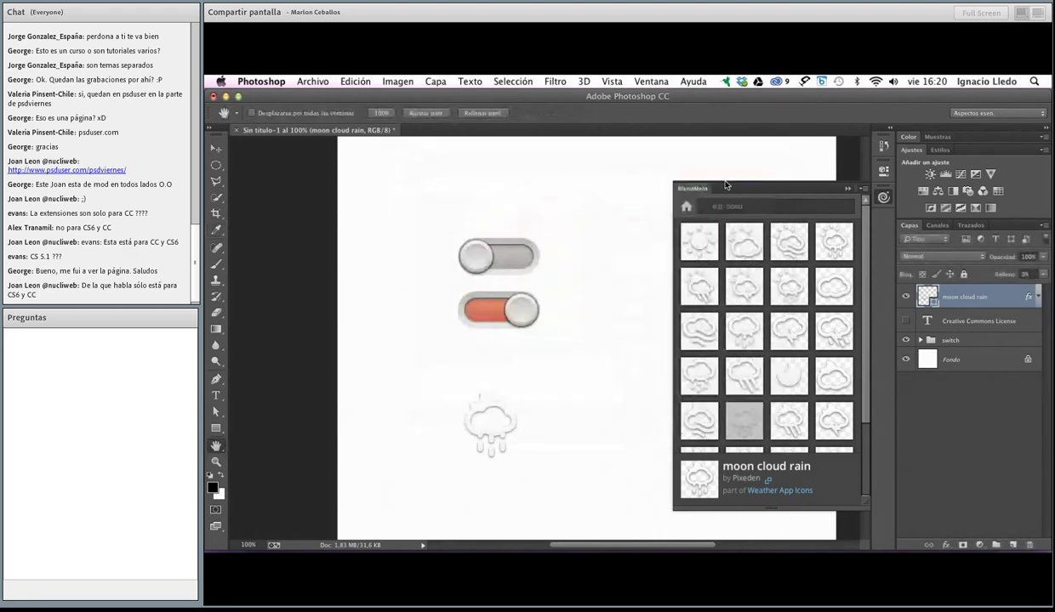
pyautogui.click(1036, 296)
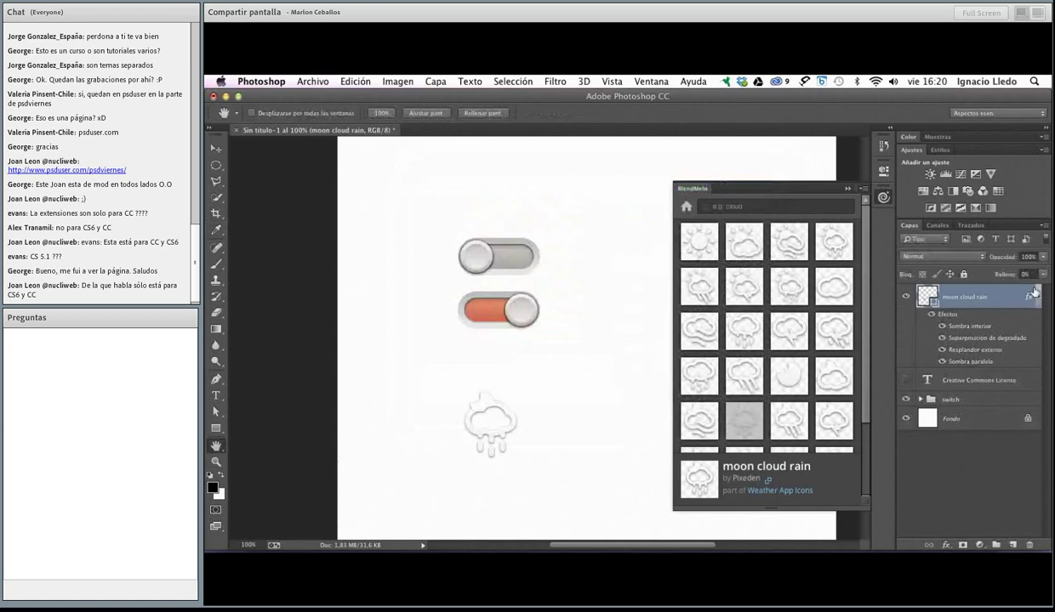
pyautogui.click(942, 327)
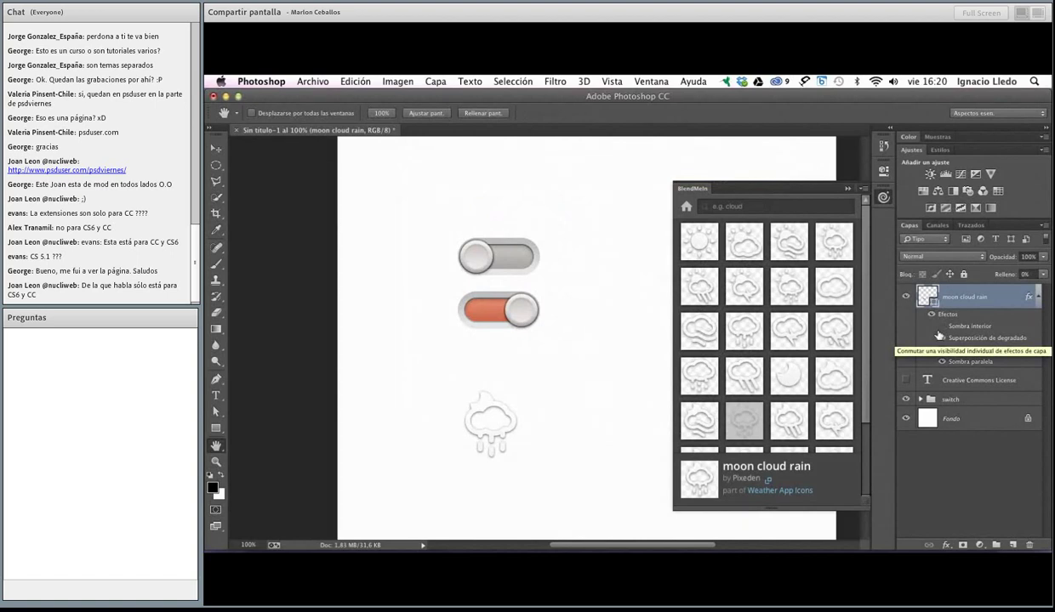
pyautogui.click(942, 327)
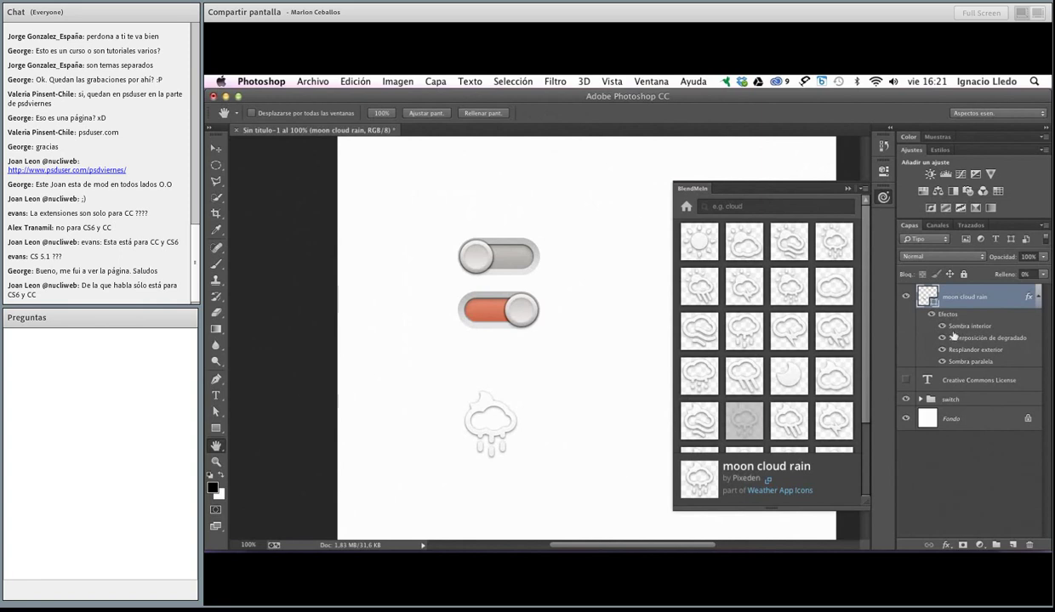
# - Give the icon's Gradient Overlay the Violeta, verde, naranja gradient preset
pyautogui.doubleClick(970, 338)
pyautogui.moveTo(671, 176); pyautogui.dragTo(813, 168)
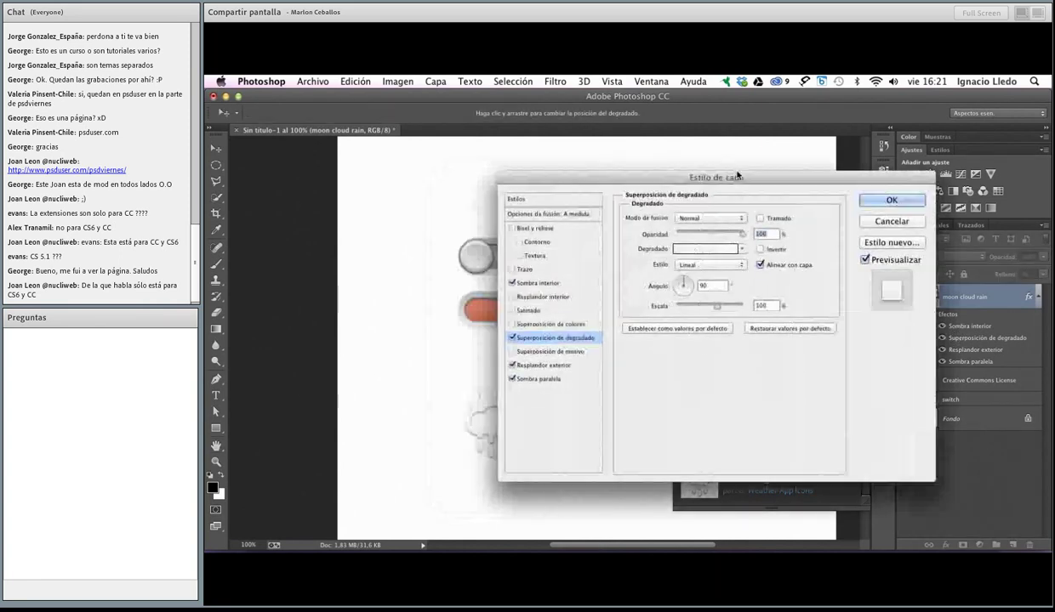
pyautogui.click(777, 241)
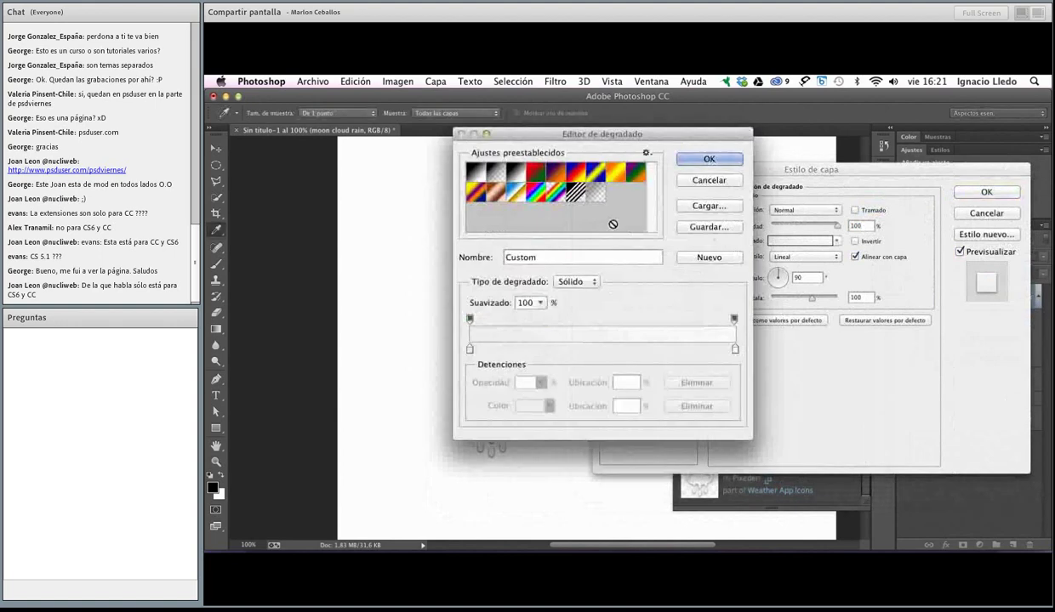
pyautogui.click(469, 349)
pyautogui.moveTo(544, 134); pyautogui.dragTo(715, 124)
pyautogui.click(594, 163)
pyautogui.click(785, 164)
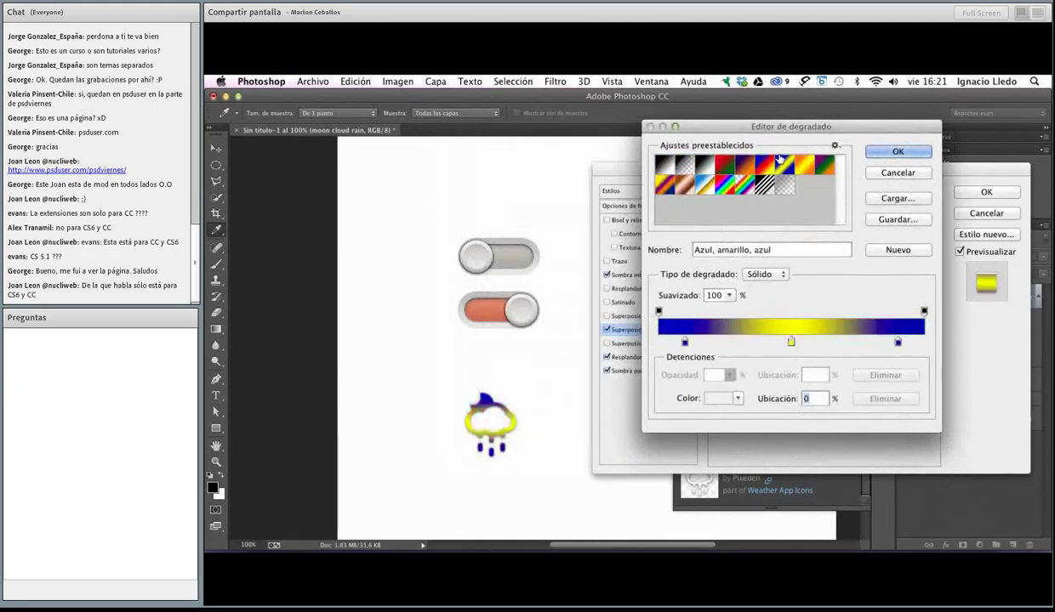
pyautogui.click(784, 184)
pyautogui.click(823, 164)
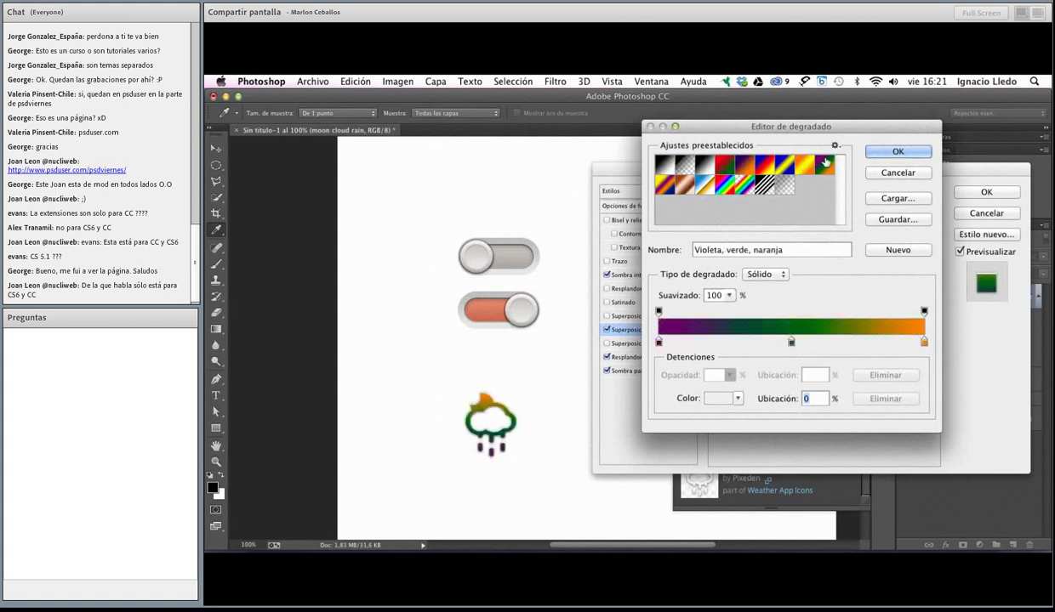
pyautogui.click(896, 151)
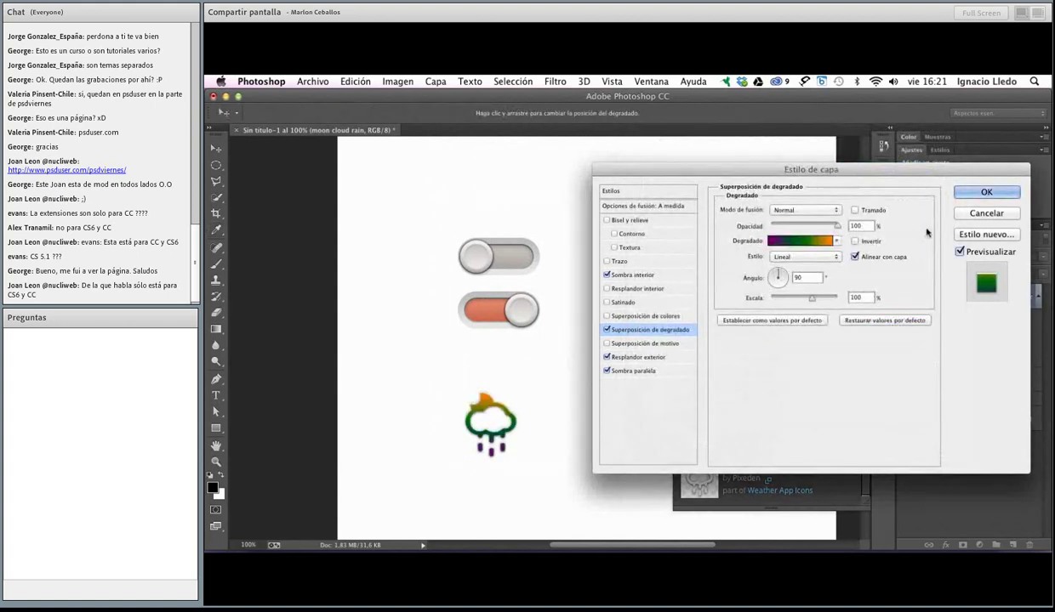
pyautogui.click(956, 187)
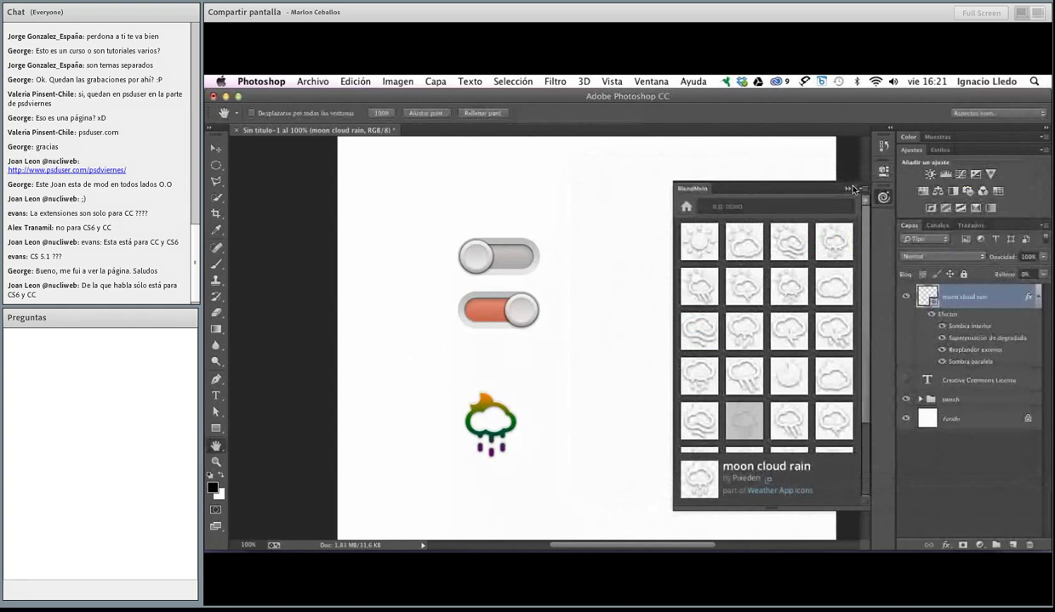
# - Scroll the BlendMeIn icon grid and return the panel to its featured collections feed
pyautogui.scroll(-3, 757, 403)
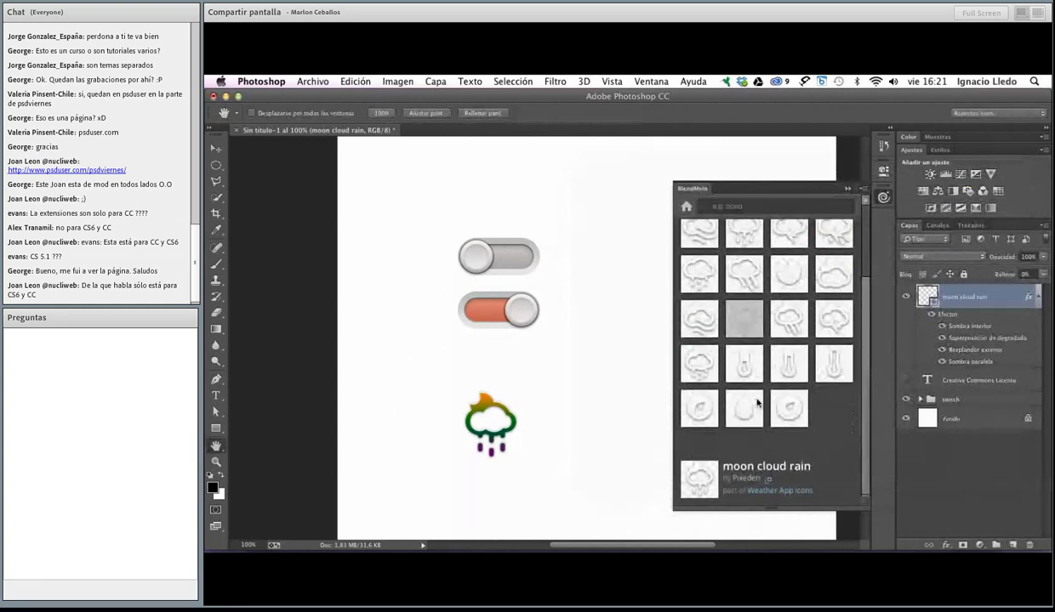
pyautogui.scroll(2, 757, 403)
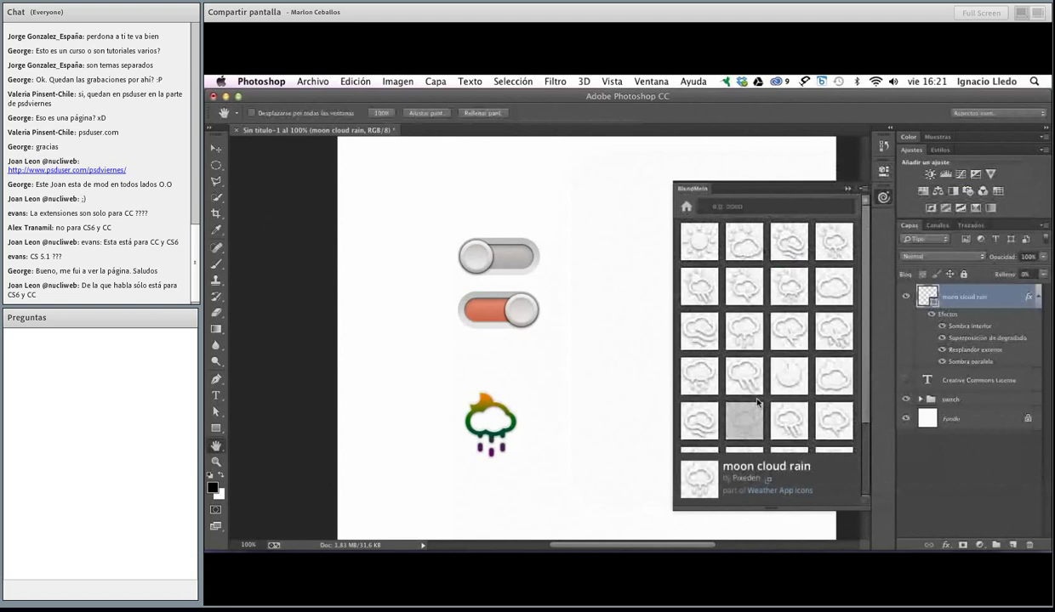
pyautogui.scroll(-2, 758, 403)
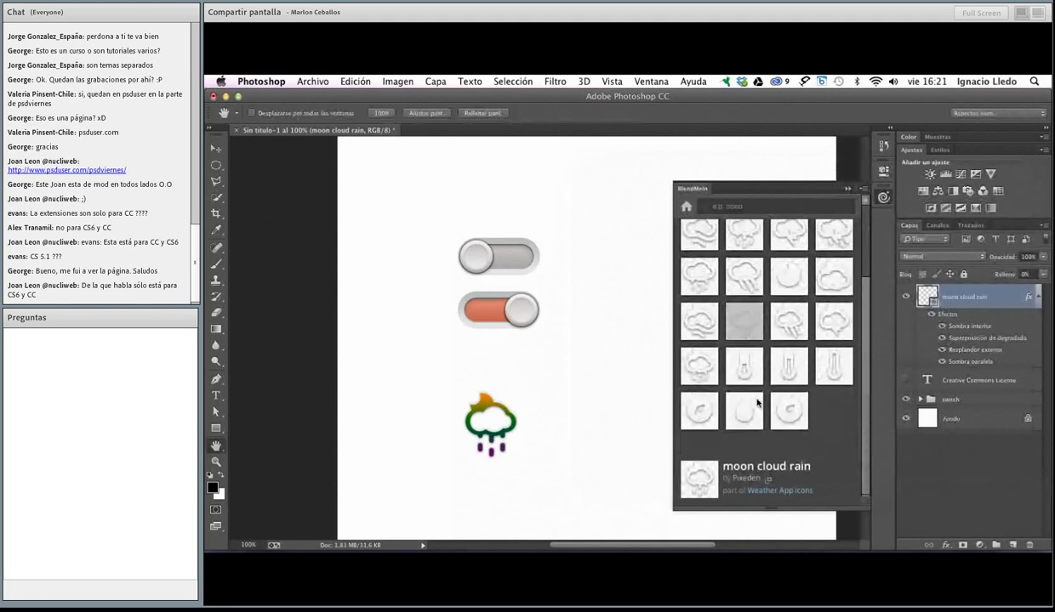
pyautogui.scroll(-1, 757, 404)
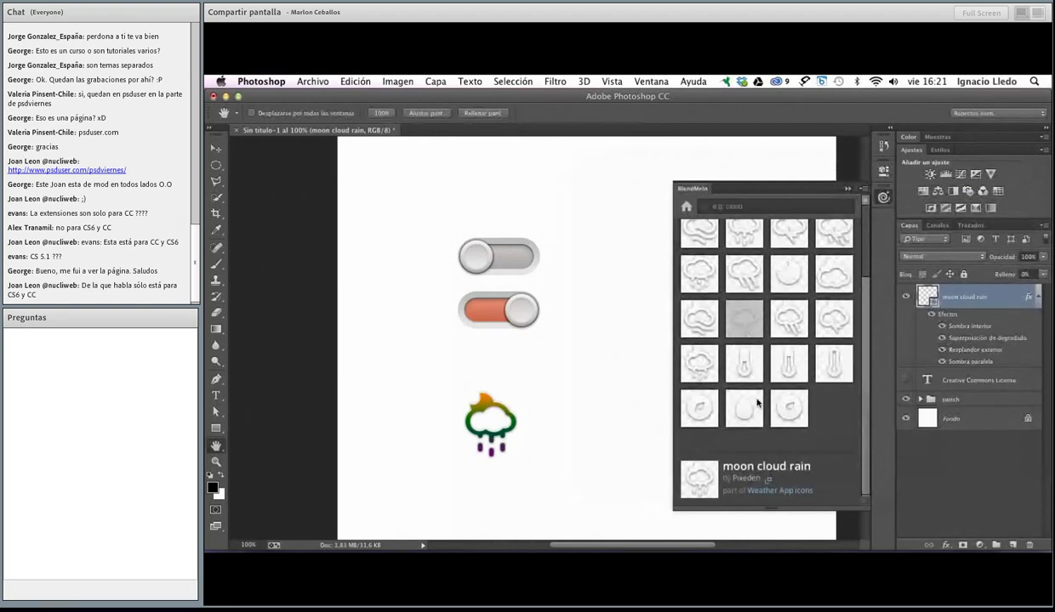
pyautogui.click(685, 206)
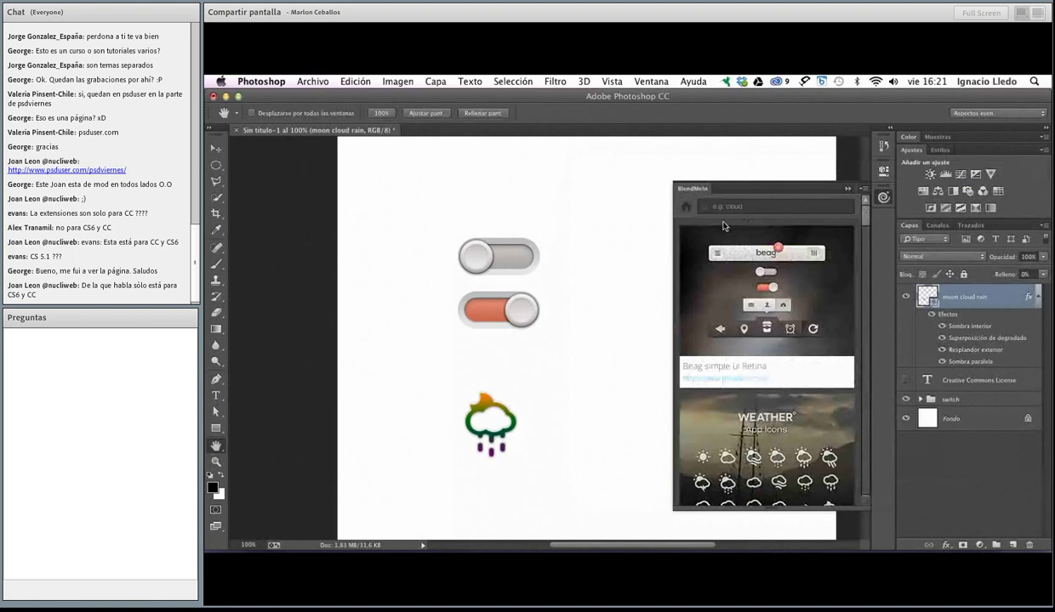
pyautogui.scroll(-2, 613, 324)
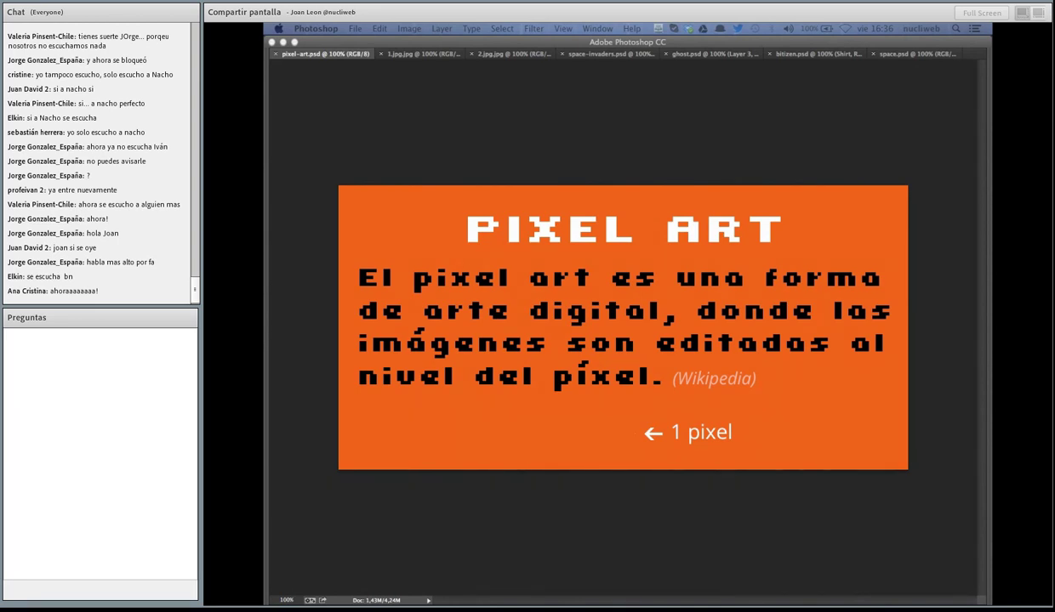
# - Switch to Chrome with Cmd+Tab to show the Google Images 'pixel art' results
pyautogui.press('super+Tab')
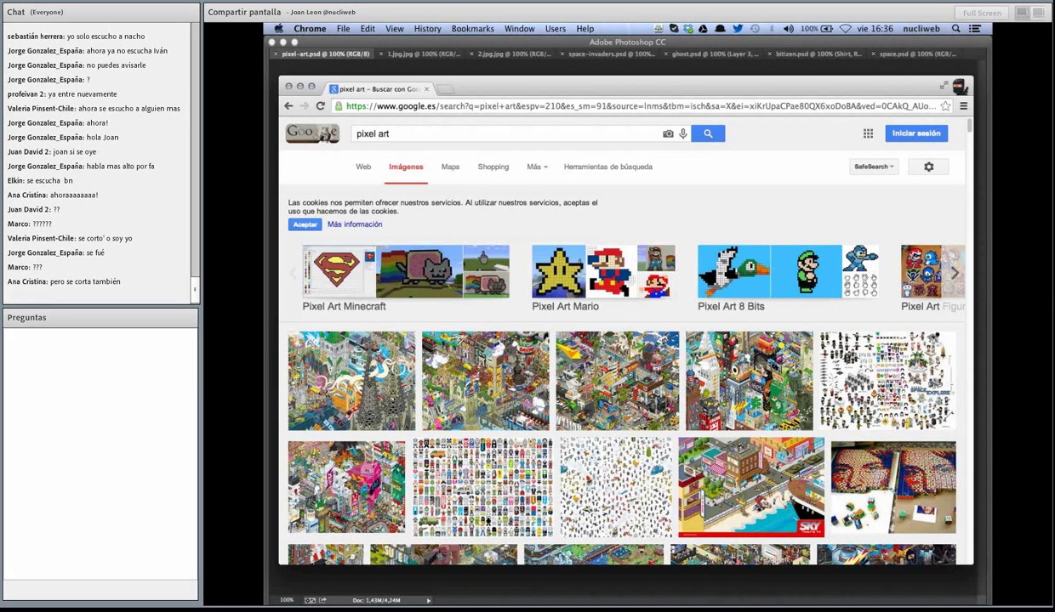
# - Scroll through the 'pixel art' Google Images results
pyautogui.scroll(-1, 629, 459)
pyautogui.scroll(-5, 599, 375)
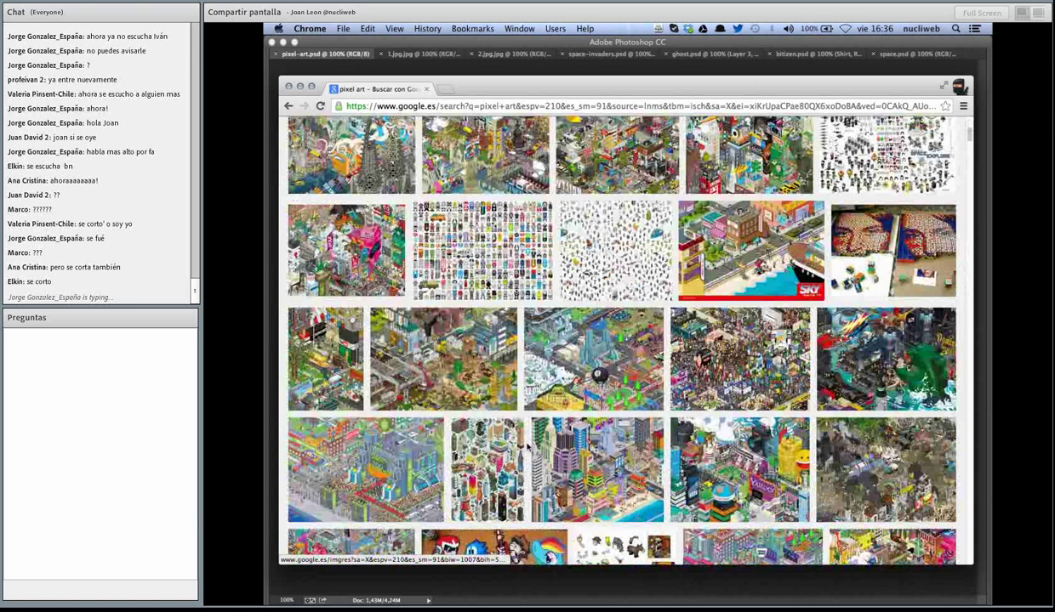
pyautogui.scroll(-1, 622, 410)
pyautogui.scroll(-1, 622, 410)
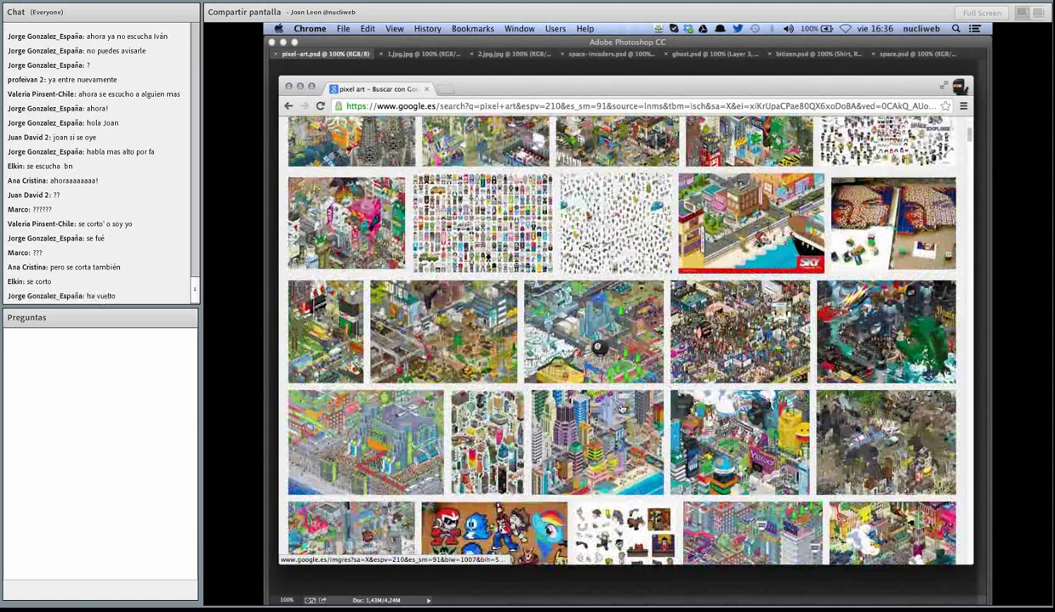
pyautogui.scroll(-1, 622, 410)
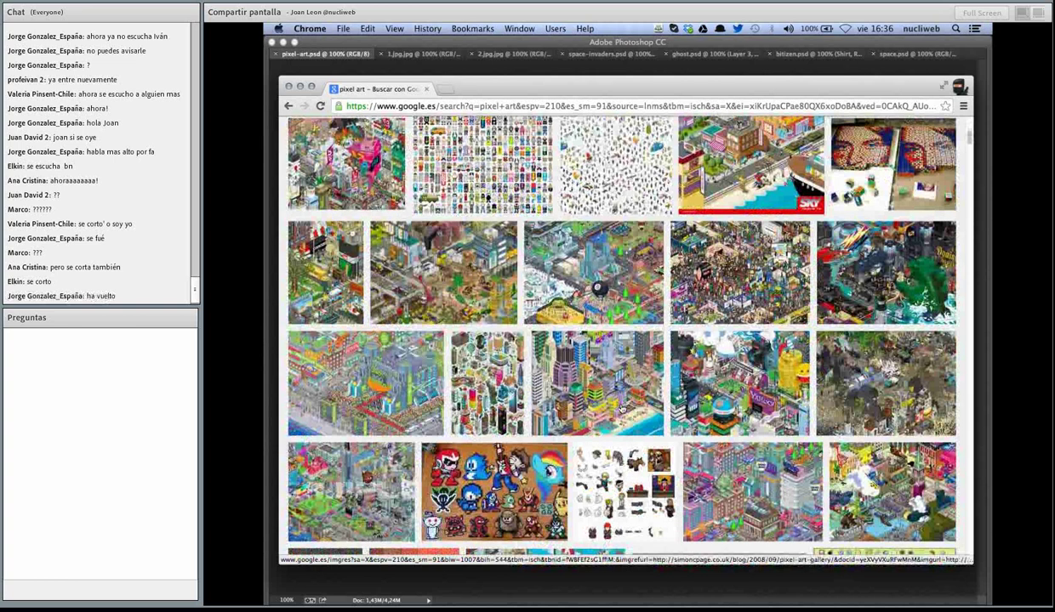
pyautogui.scroll(5, 622, 410)
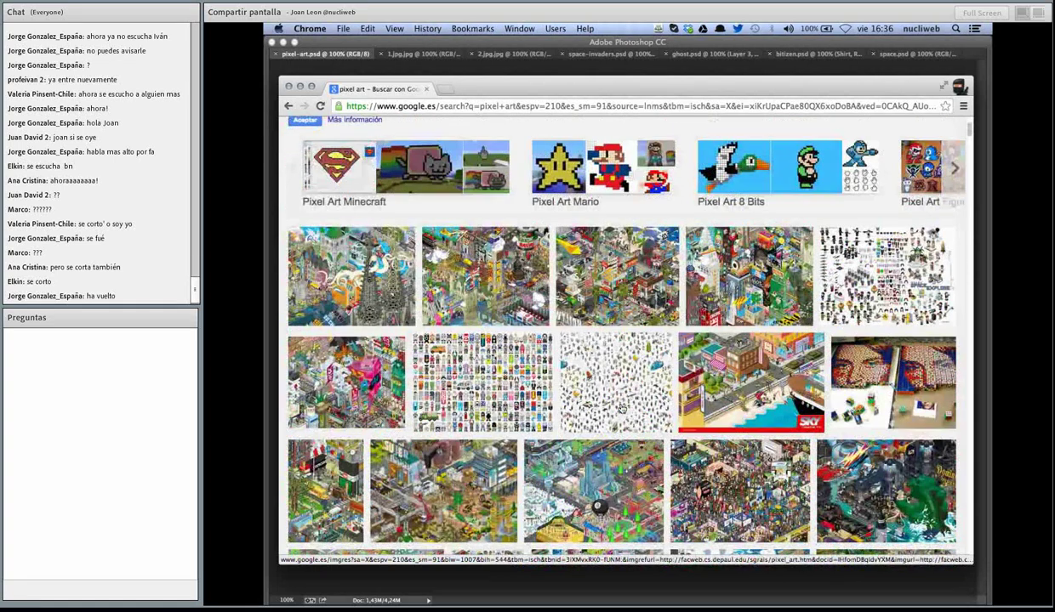
pyautogui.scroll(1, 623, 409)
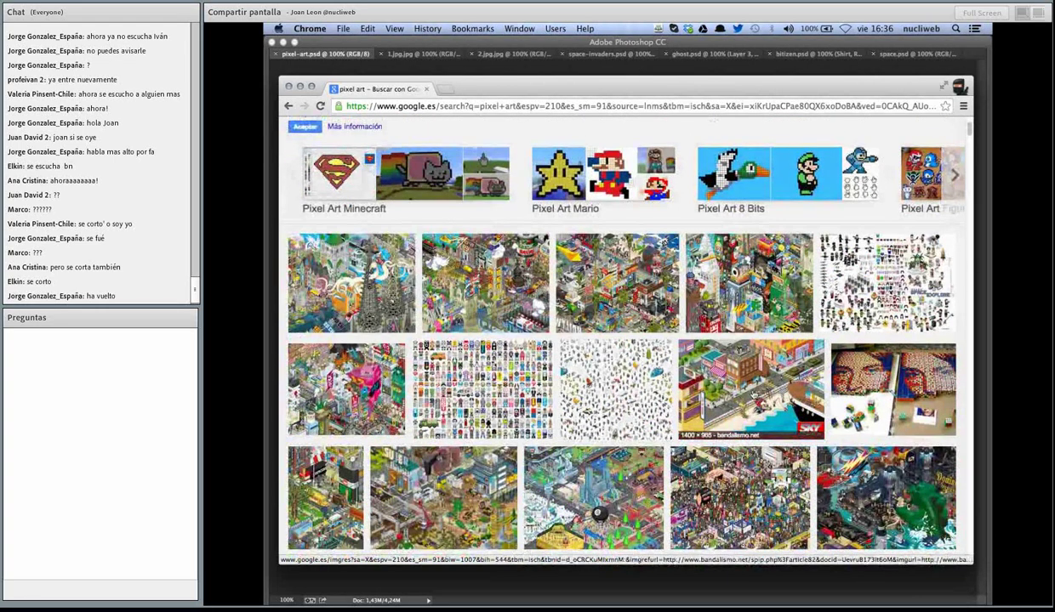
pyautogui.scroll(2, 753, 396)
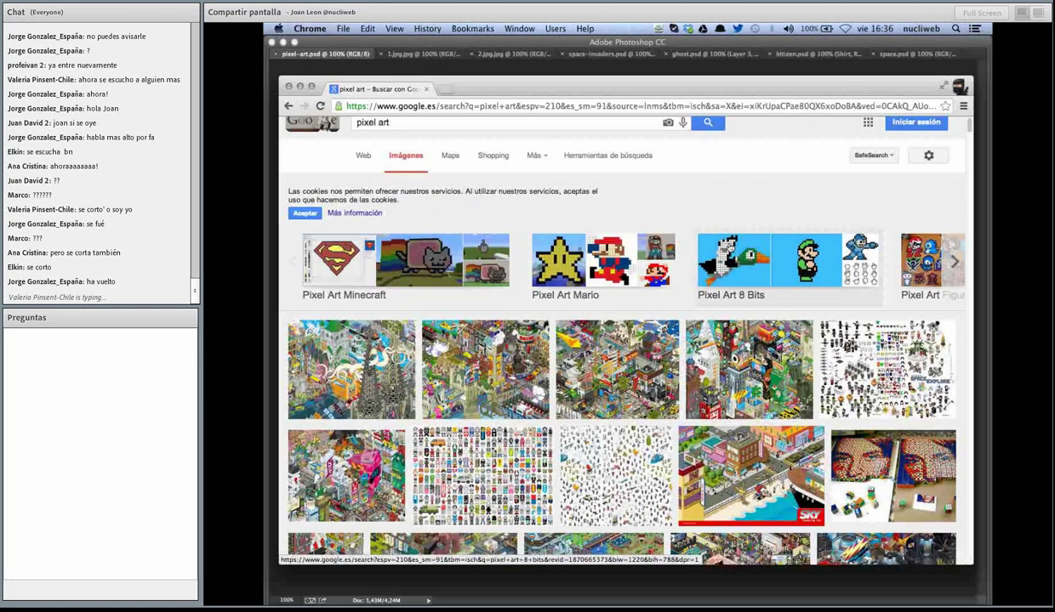
# - Open the Pixel Art 8 Bits related search to show its full results
pyautogui.click(725, 247)
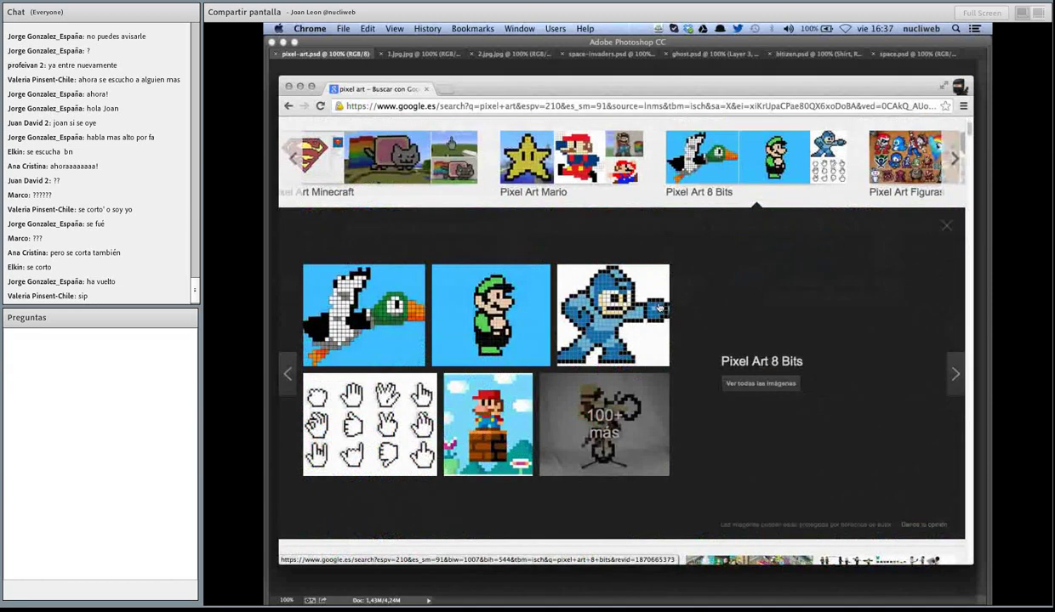
pyautogui.click(694, 183)
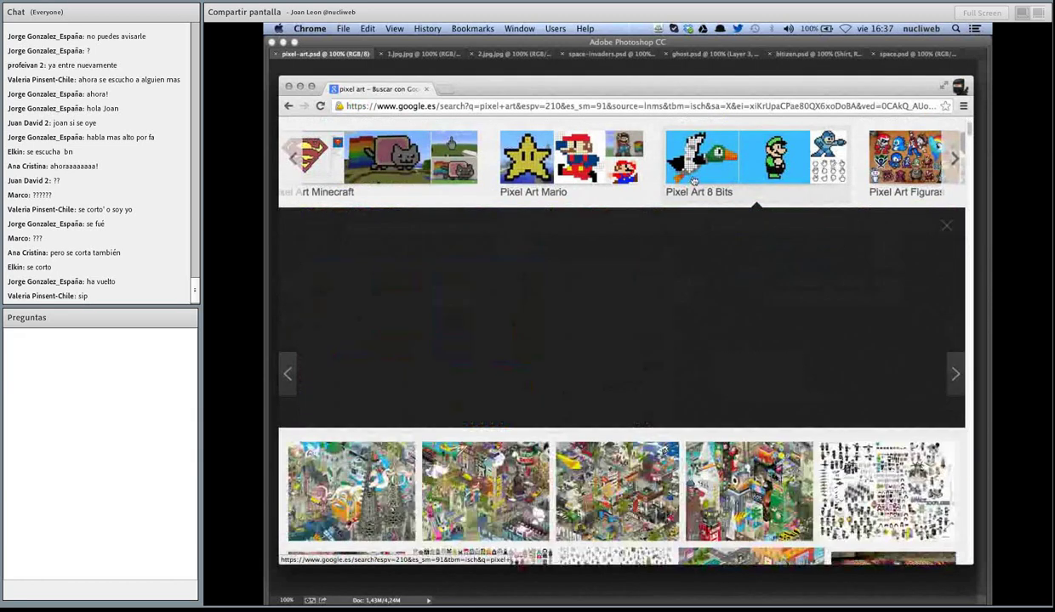
pyautogui.click(698, 138)
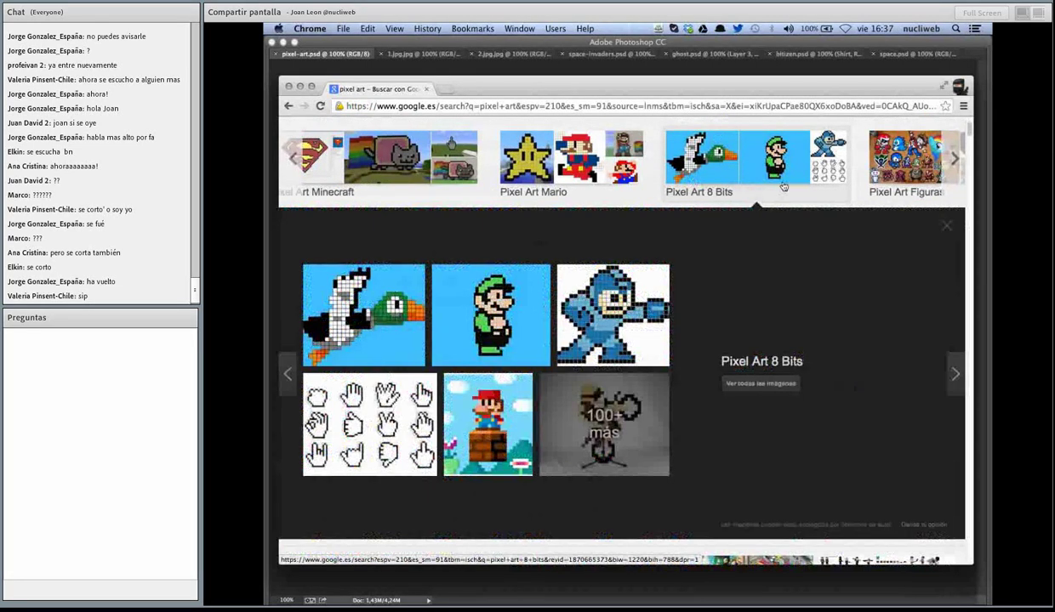
pyautogui.click(784, 186)
pyautogui.scroll(3, 862, 281)
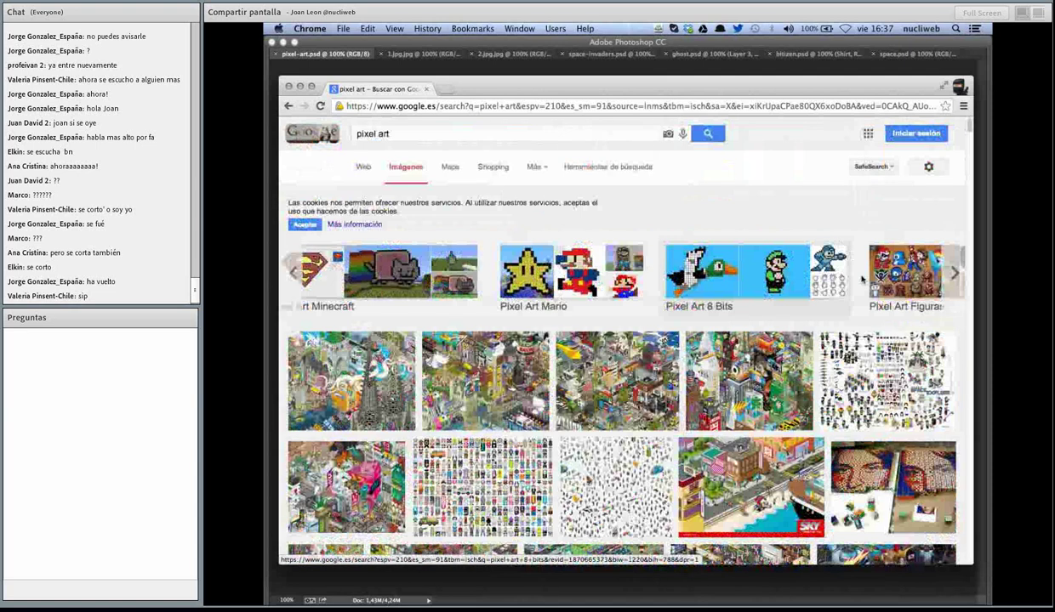
pyautogui.click(748, 267)
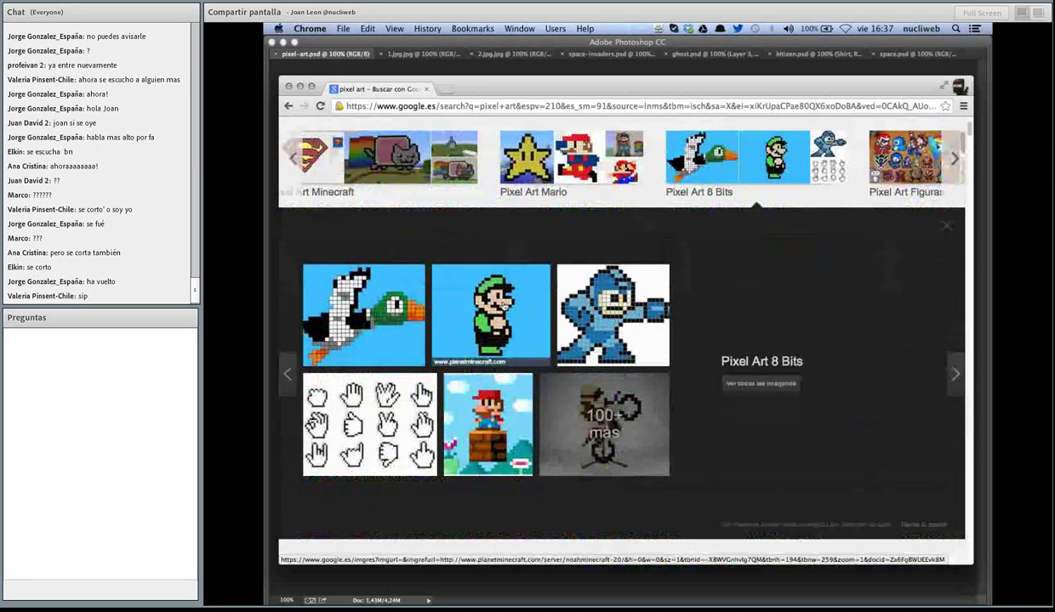
pyautogui.click(749, 357)
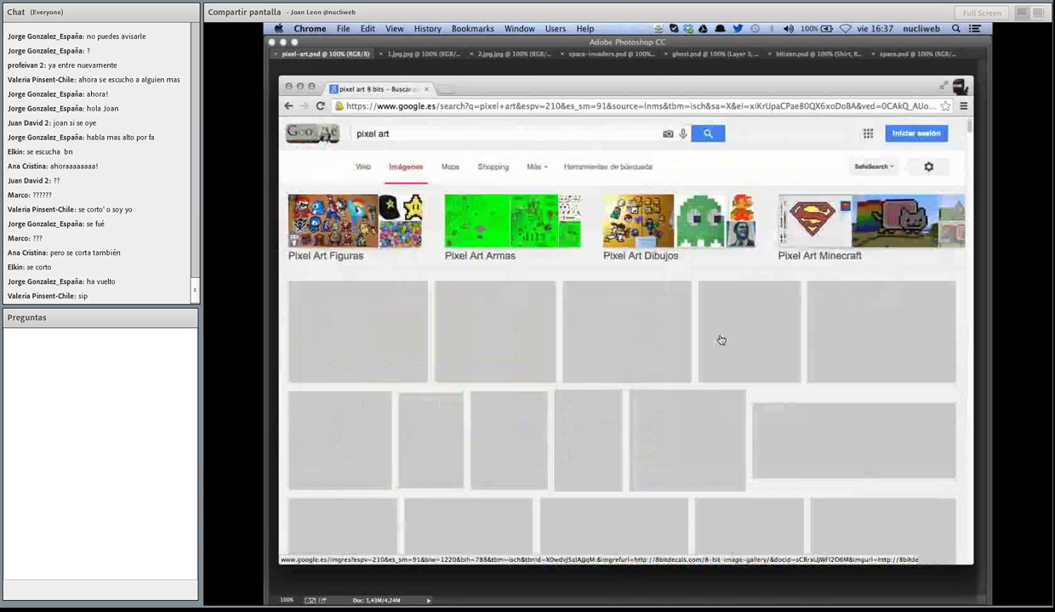
pyautogui.moveTo(627, 381)
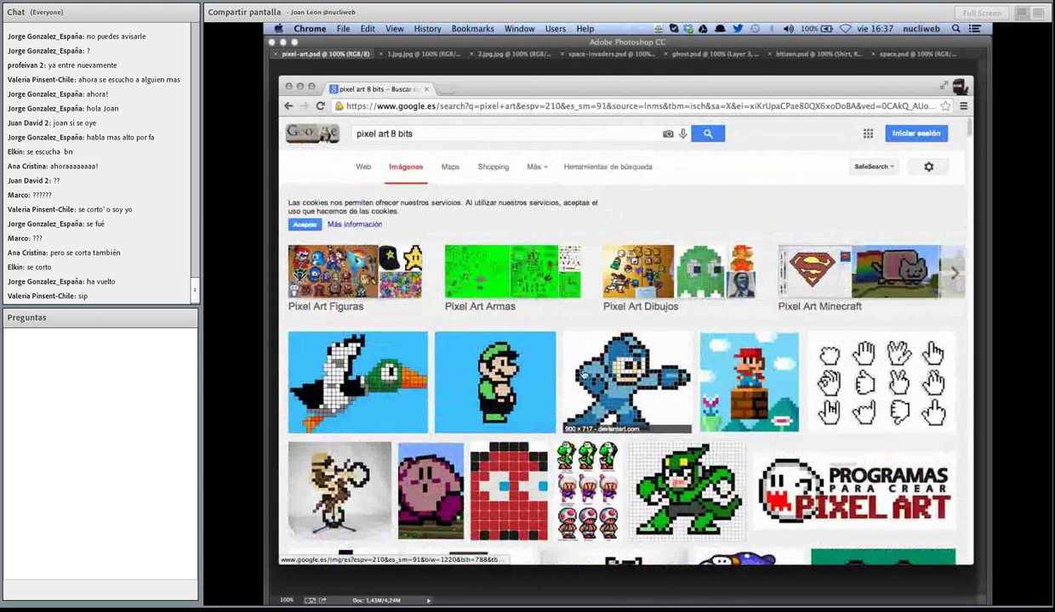
# - Scroll the 'pixel art 8 bits' results, then return to the Photoshop pixel-art.psd slide
pyautogui.scroll(-3, 587, 362)
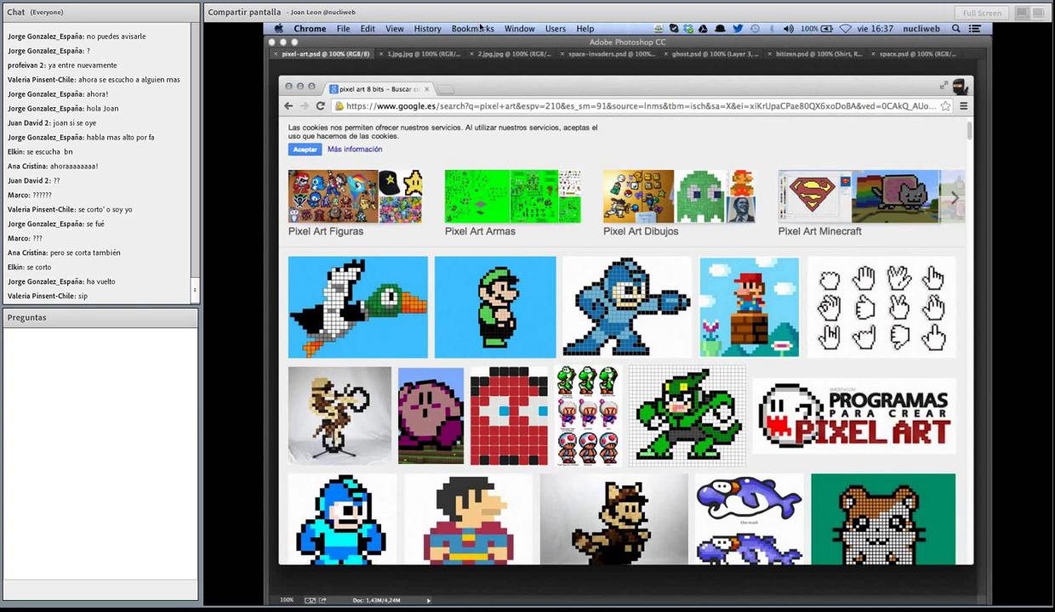
pyautogui.click(412, 43)
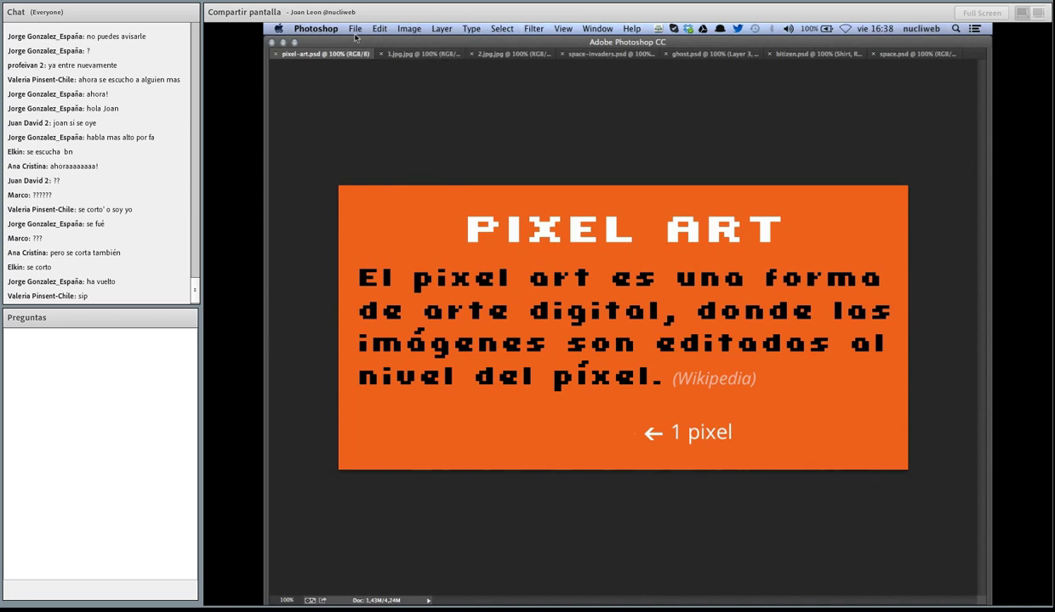
# - Create a new 20 × 20 px, 72 ppi transparent document named Untitled-1
pyautogui.click(317, 28)
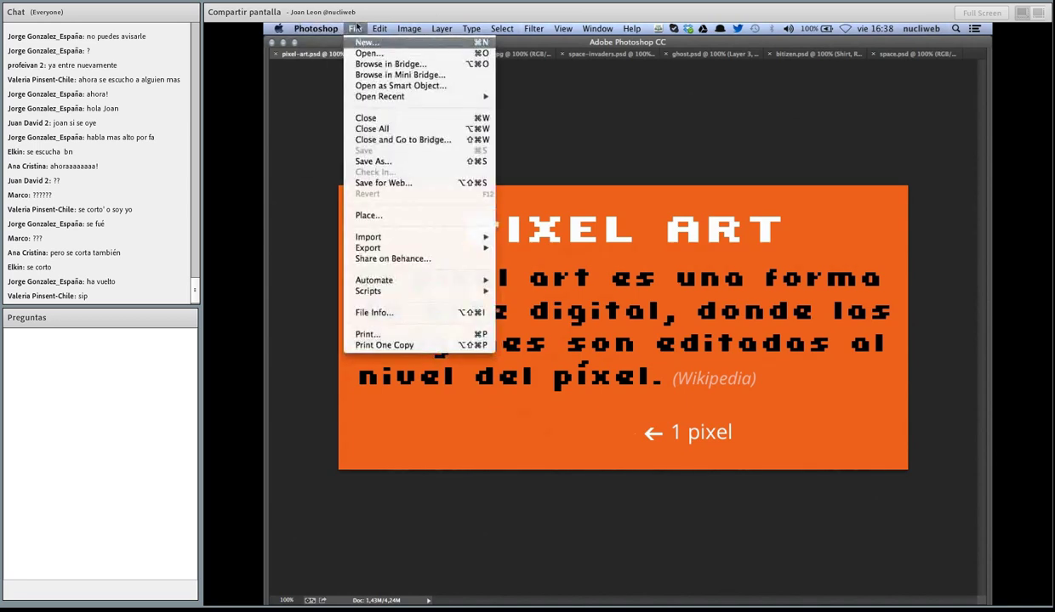
pyautogui.click(357, 28)
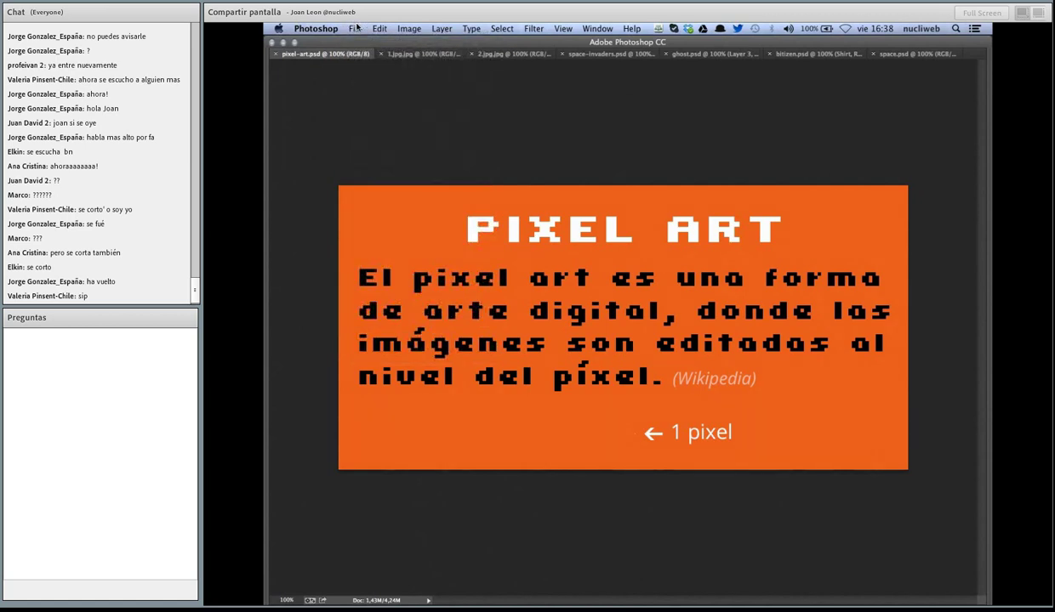
pyautogui.hotkey('ctrl', 'n')
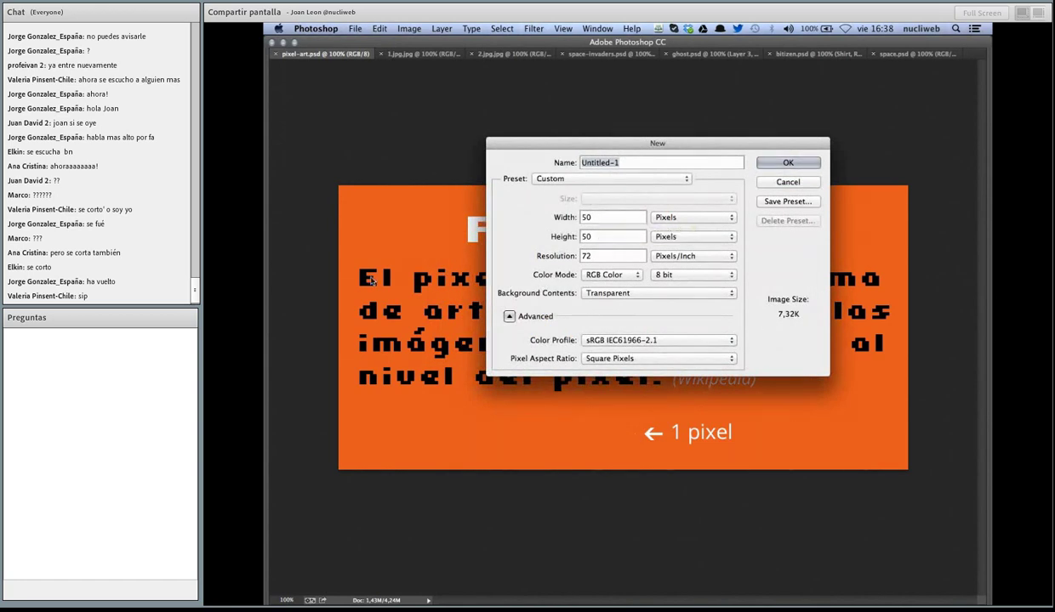
pyautogui.press('Tab')
pyautogui.write('20')
pyautogui.press('Tab')
pyautogui.write('20')
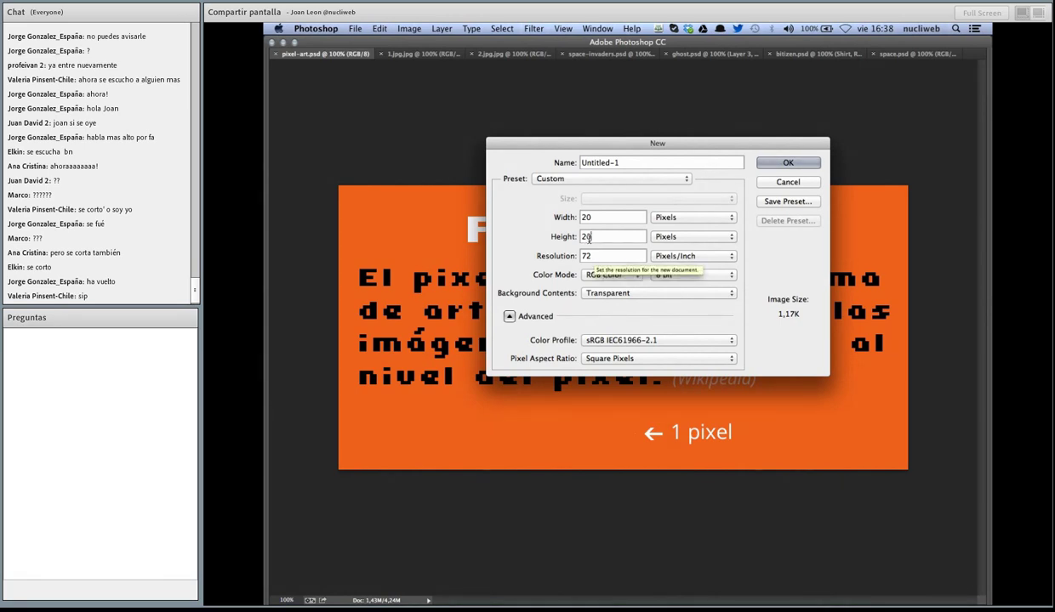
pyautogui.moveTo(601, 134); pyautogui.dragTo(595, 132)
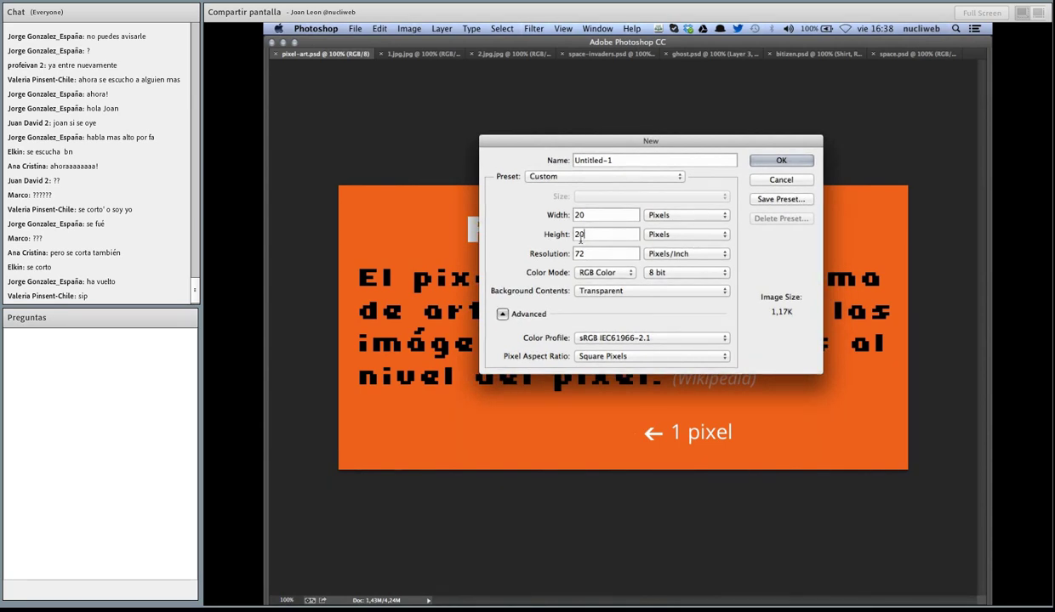
pyautogui.click(763, 147)
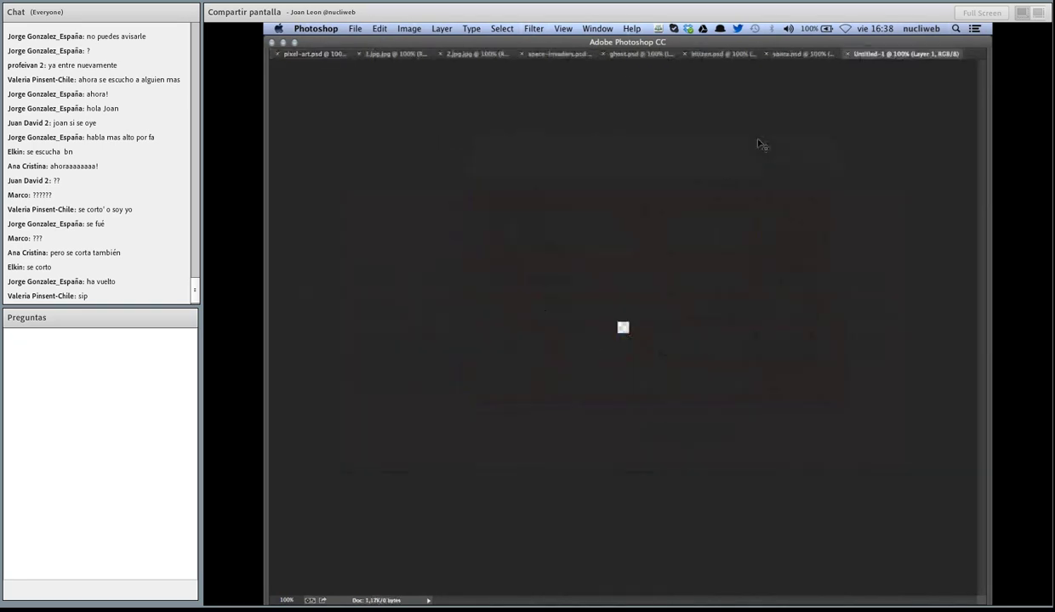
# - Restore the panels, zoom the canvas to 3200%, and open Preferences at Guides, Grid & Slices
pyautogui.press('Tab')
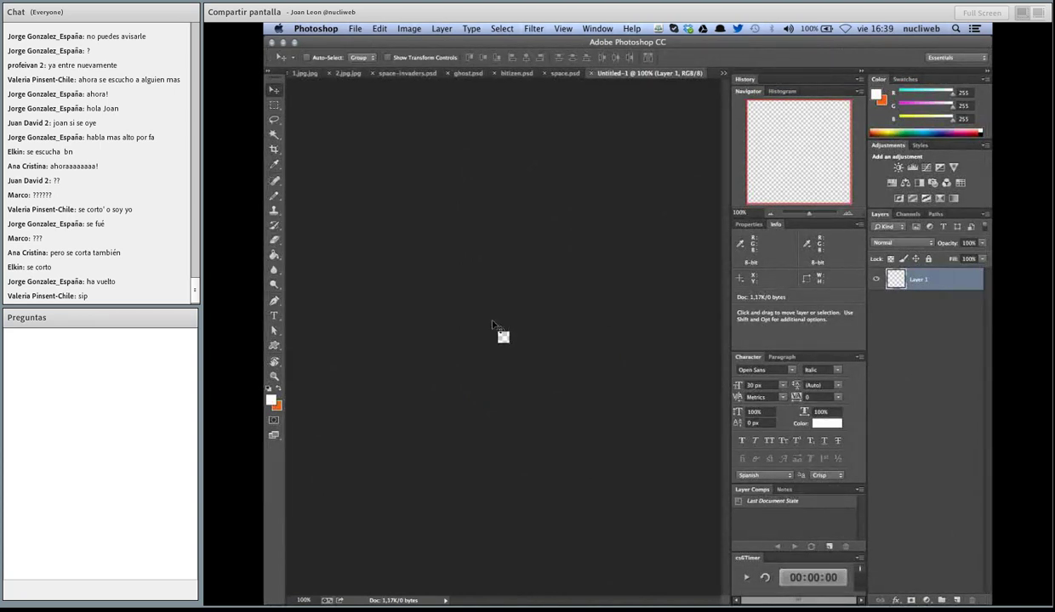
pyautogui.hotkey('ctrl', '+')
pyautogui.hotkey('ctrl', '+')
pyautogui.hotkey('ctrl', '+')
pyautogui.hotkey('ctrl', '+')
pyautogui.hotkey('ctrl', '+')
pyautogui.hotkey('ctrl', '+')
pyautogui.hotkey('ctrl', '+')
pyautogui.hotkey('ctrl', '+')
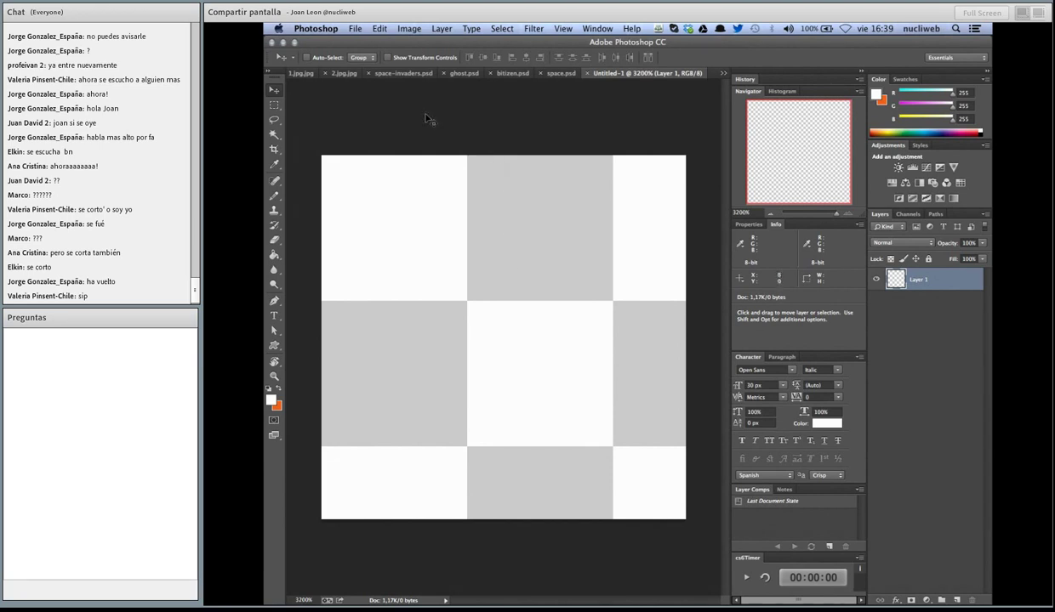
pyautogui.click(355, 28)
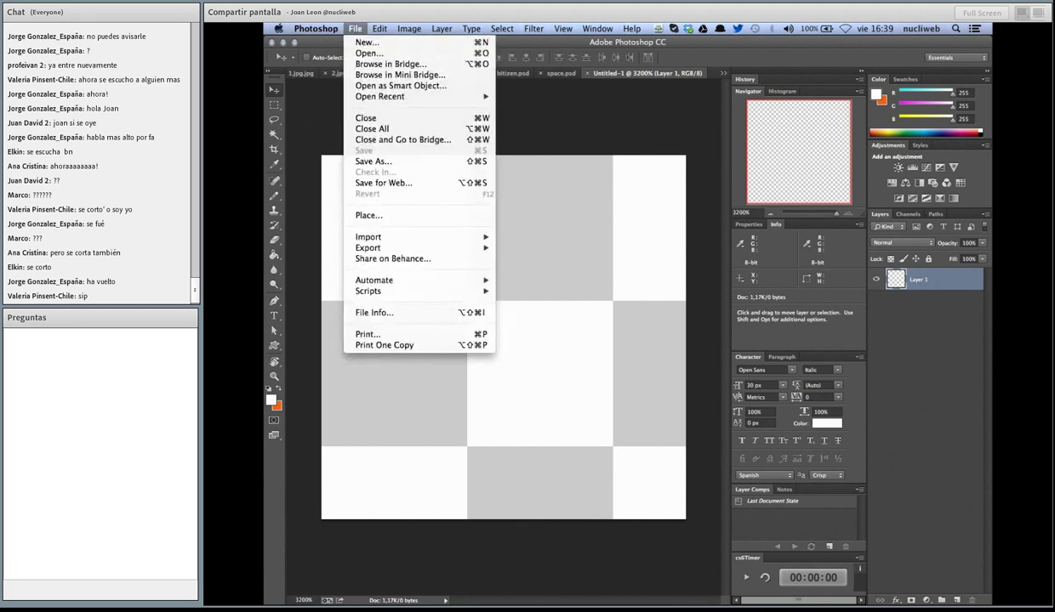
pyautogui.moveTo(323, 64)
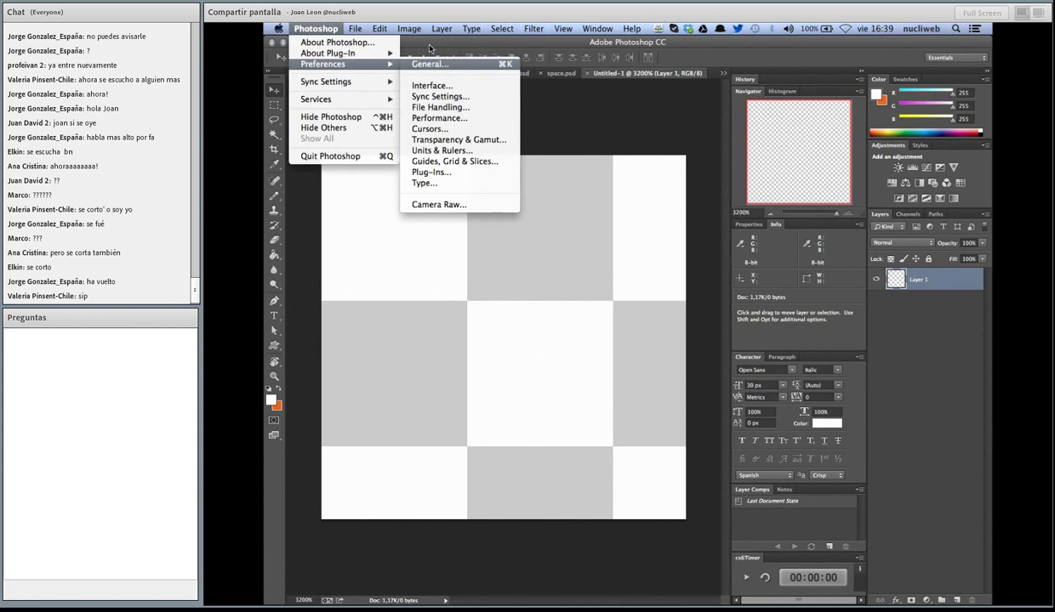
pyautogui.click(431, 64)
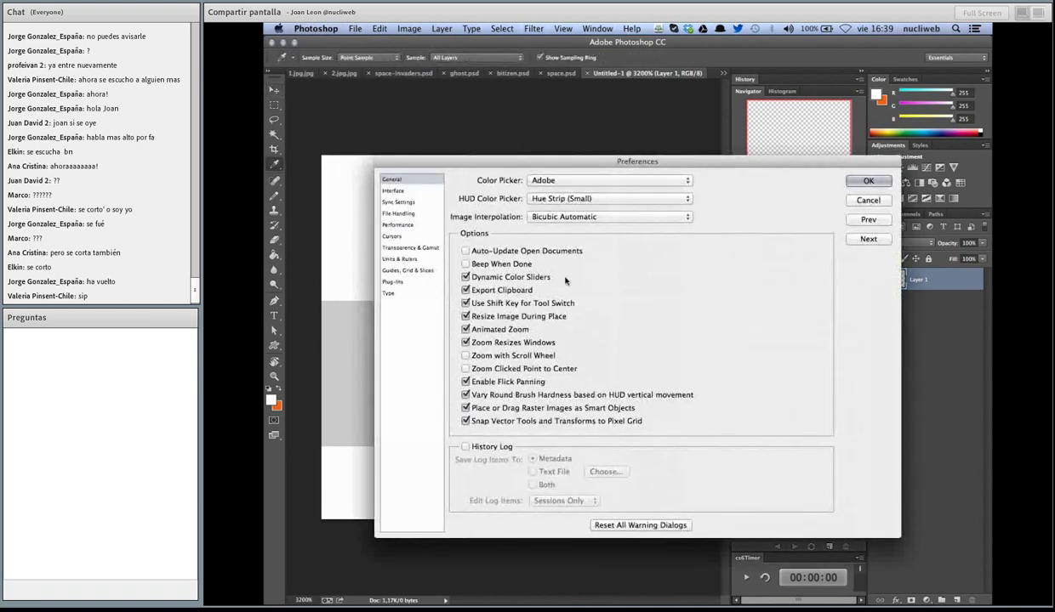
pyautogui.click(404, 269)
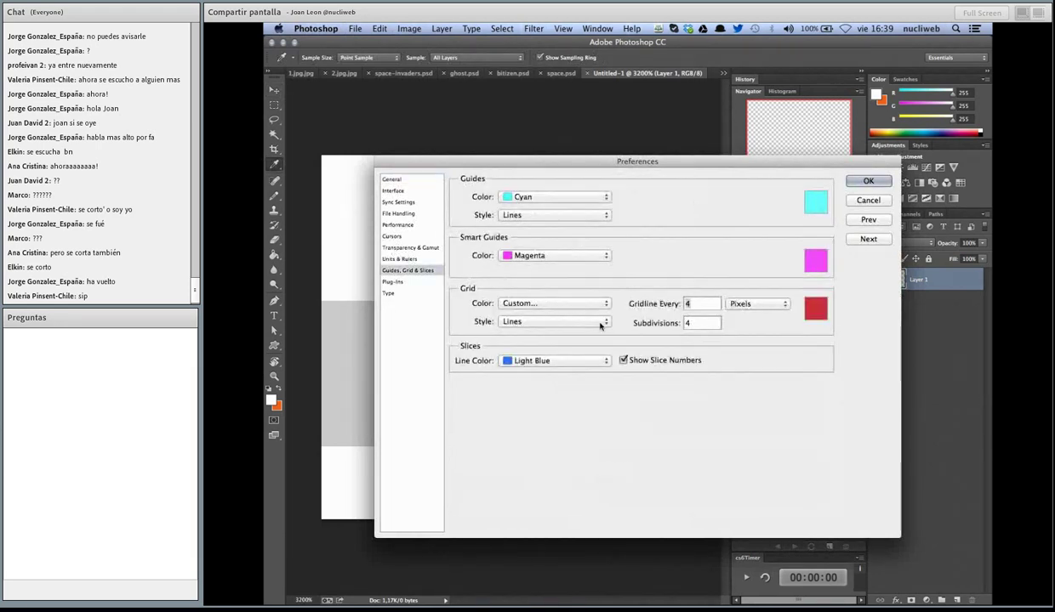
pyautogui.moveTo(648, 153); pyautogui.dragTo(667, 166)
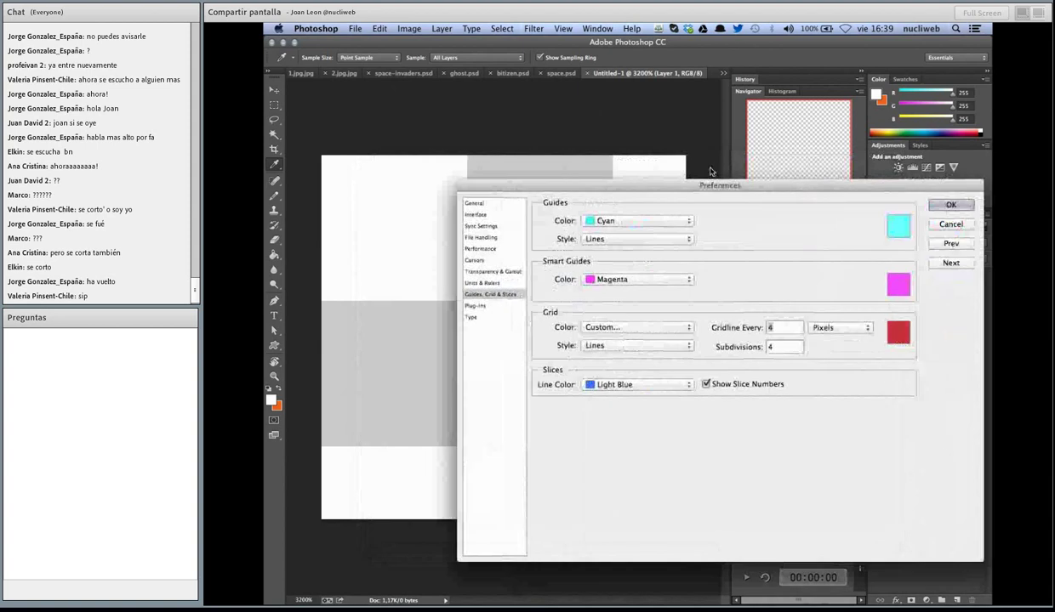
# - Close Preferences and show the grid over the 20 × 20 transparent canvas
pyautogui.click(884, 196)
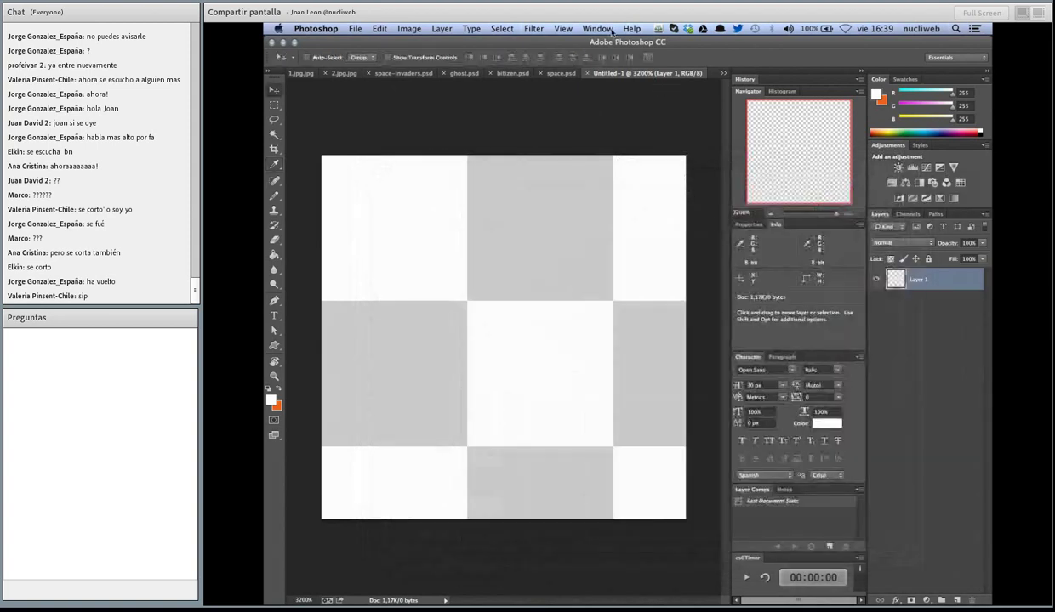
pyautogui.click(563, 28)
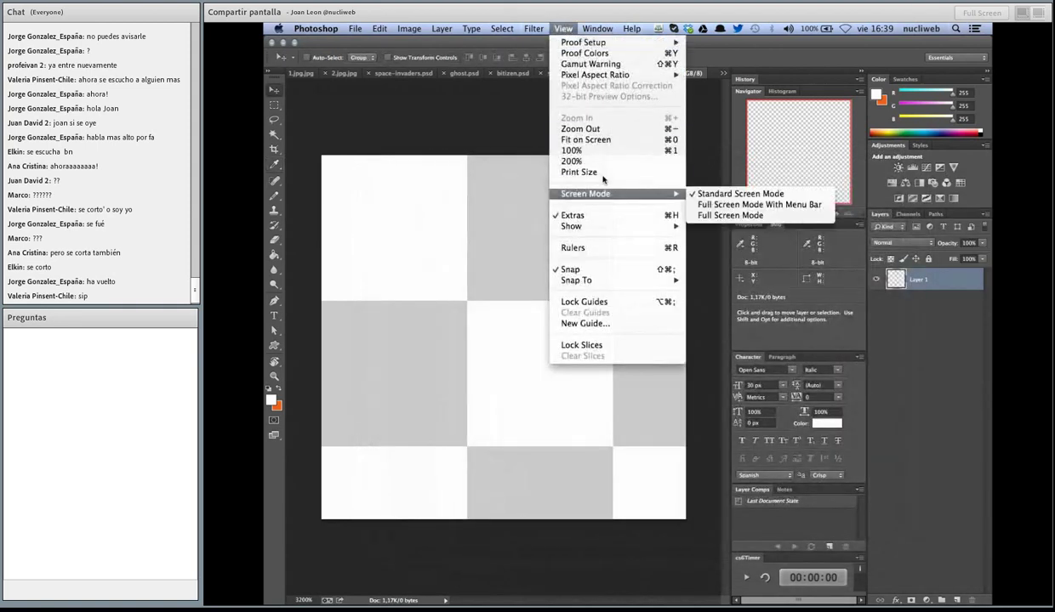
pyautogui.moveTo(571, 226)
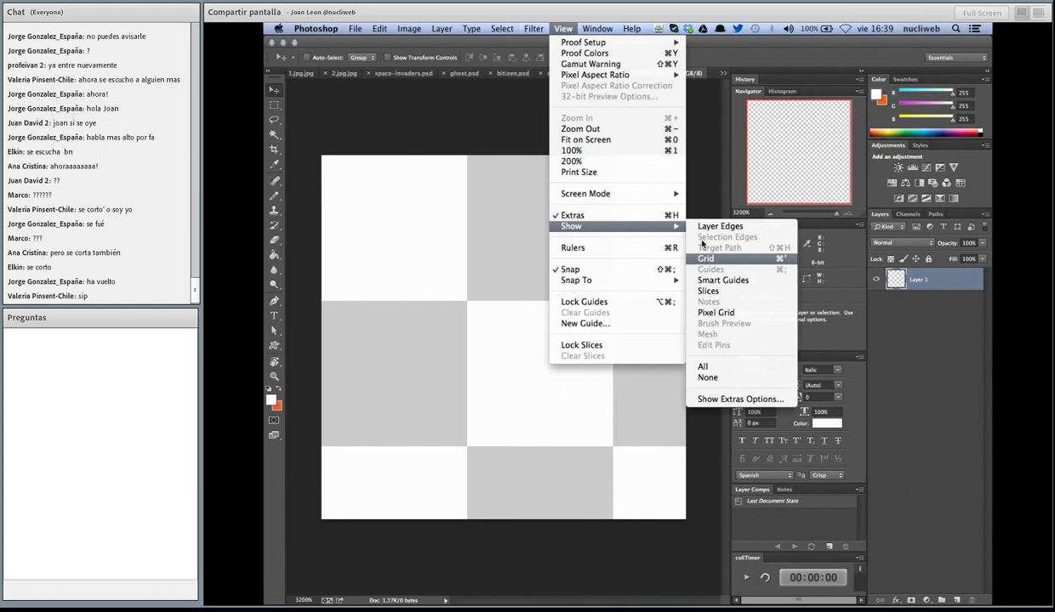
pyautogui.click(705, 259)
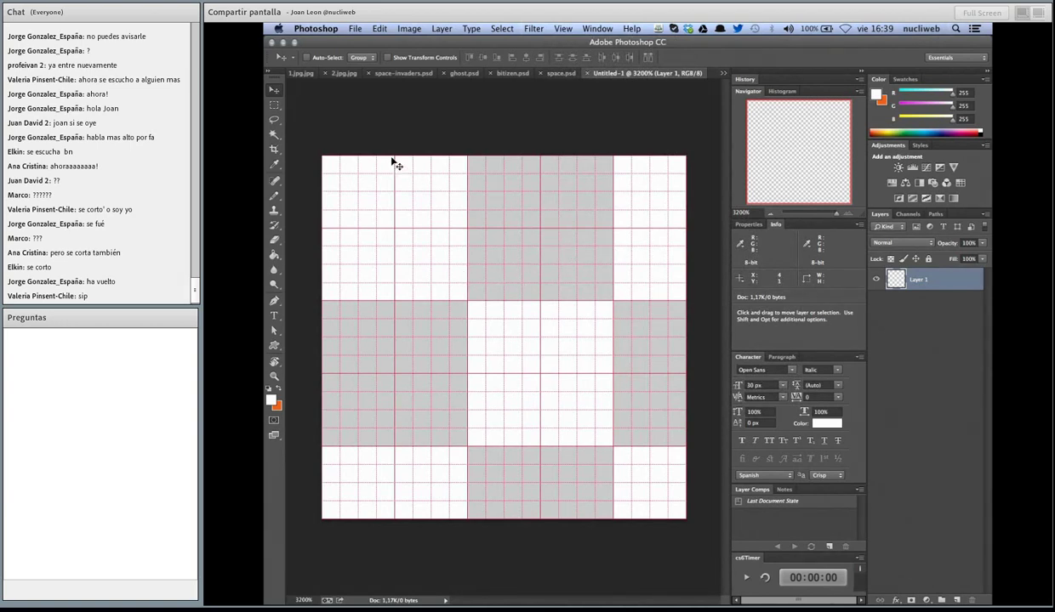
pyautogui.click(316, 28)
pyautogui.moveTo(323, 64)
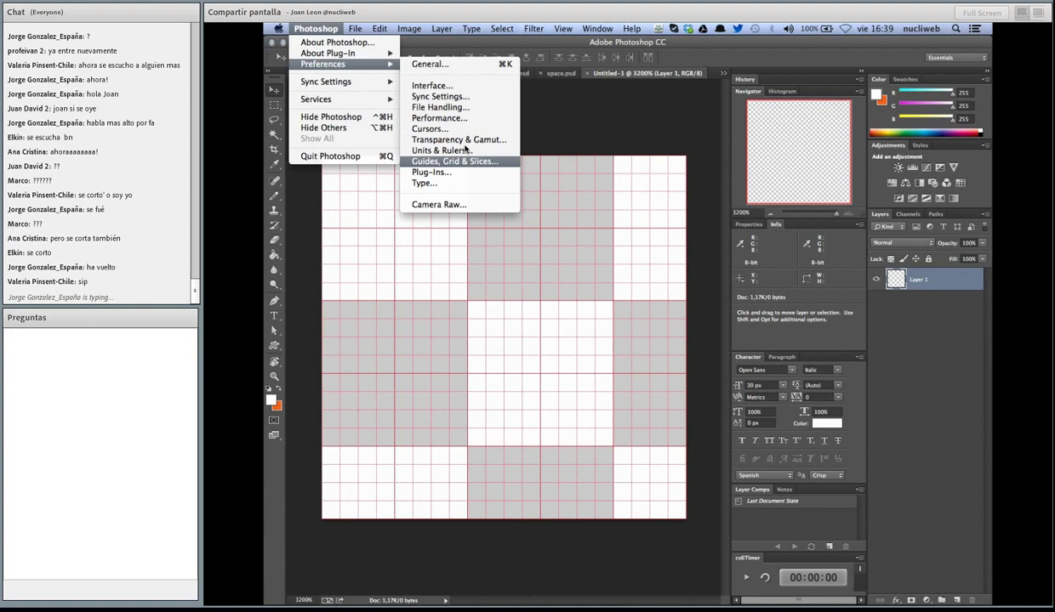
# - In Guides, Grid & Slices preferences, try Centimeters as gridline units, then revert to Pixels
pyautogui.click(455, 160)
pyautogui.moveTo(414, 166); pyautogui.dragTo(483, 172)
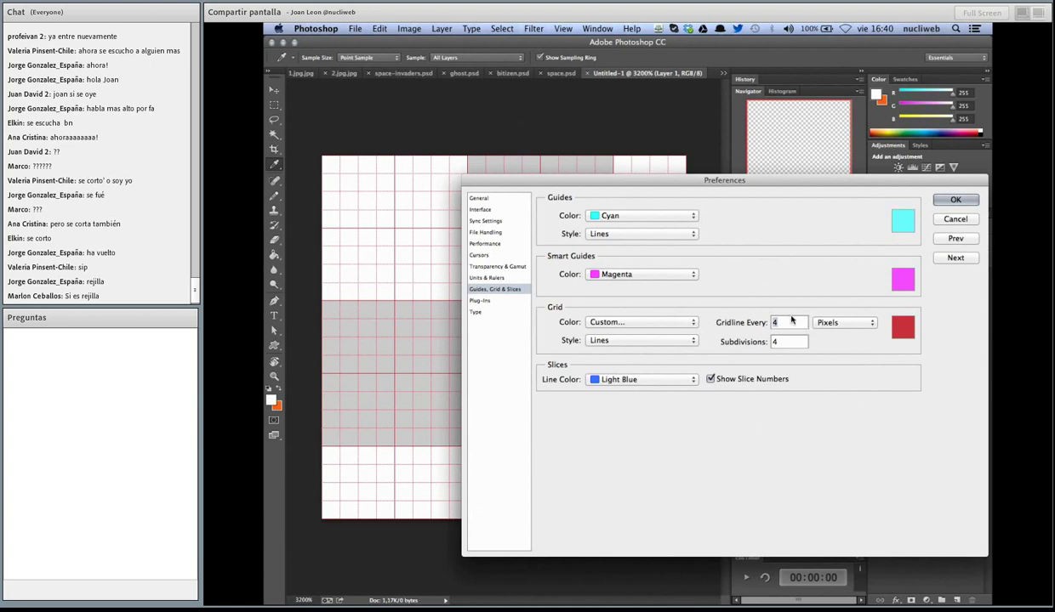
pyautogui.click(845, 322)
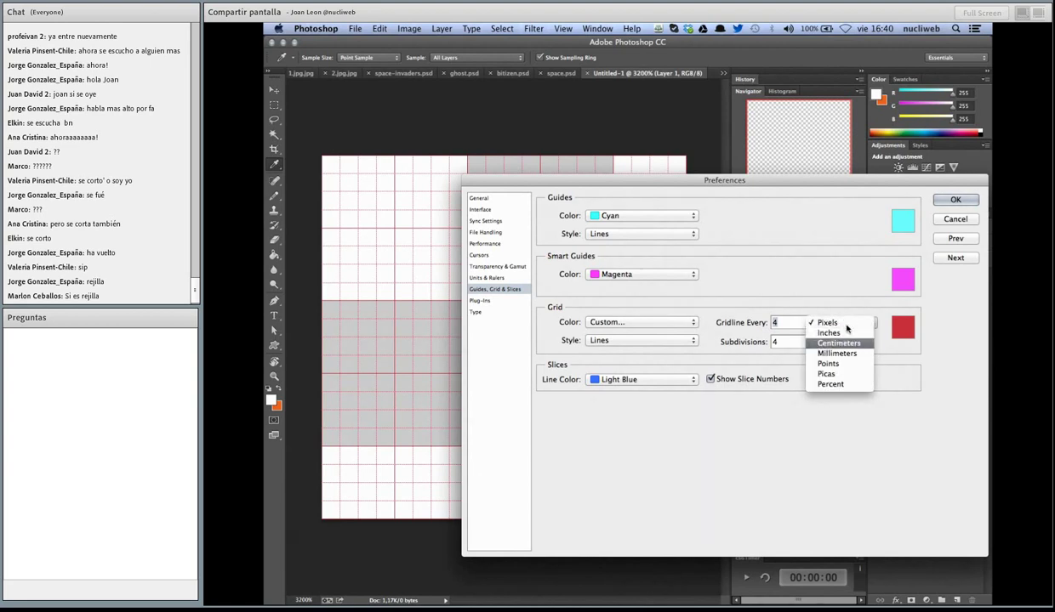
pyautogui.click(838, 342)
pyautogui.click(846, 323)
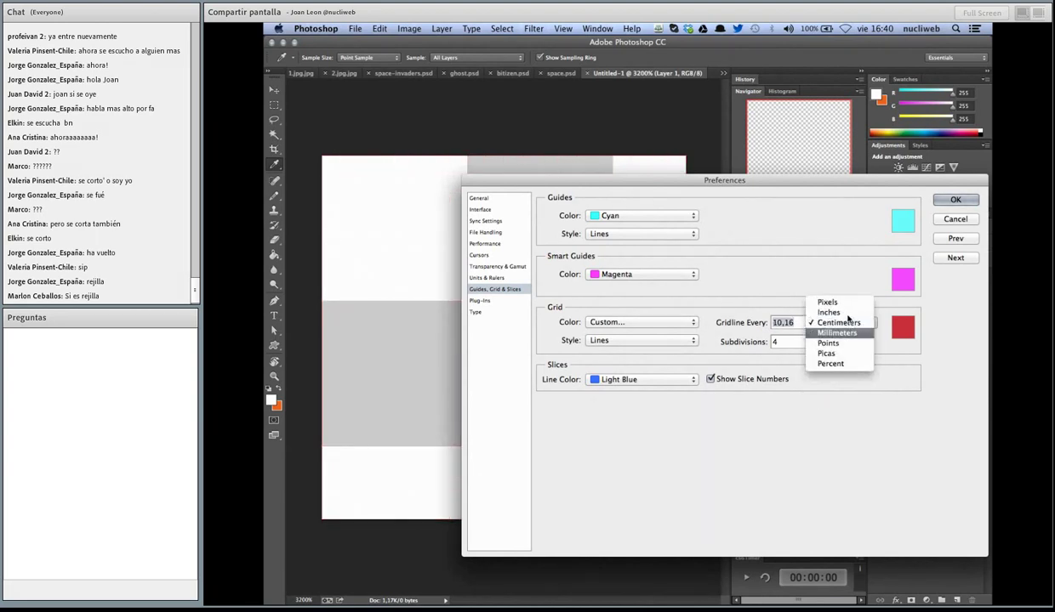
pyautogui.click(842, 323)
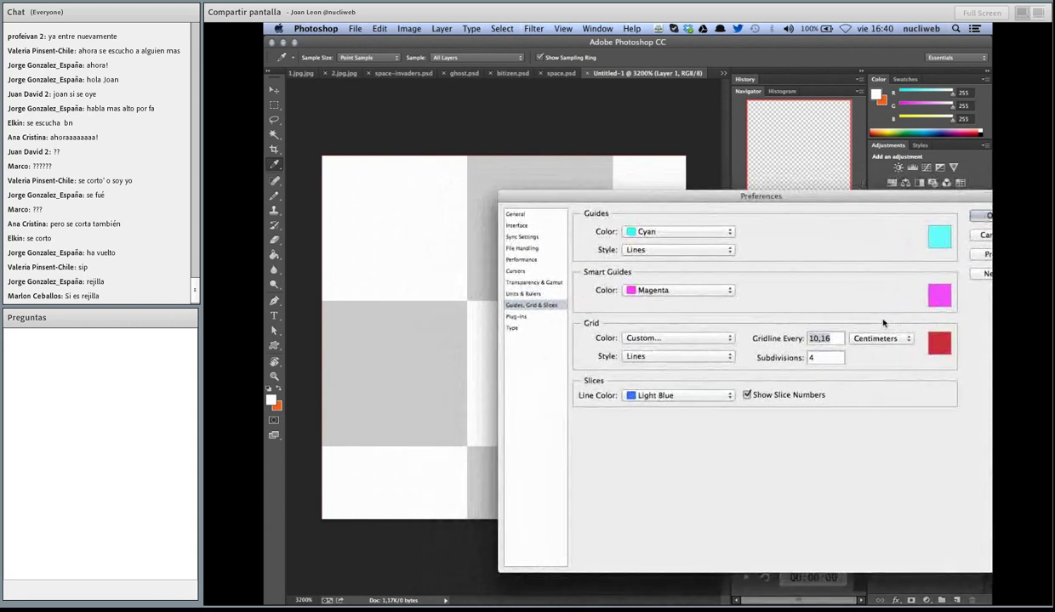
pyautogui.click(883, 324)
pyautogui.click(879, 308)
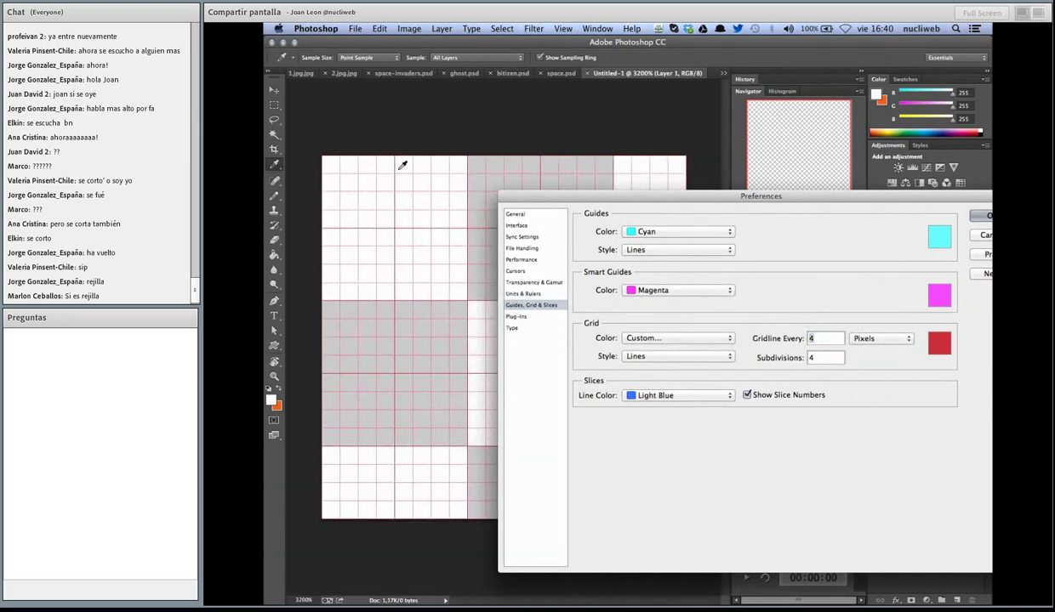
# - Set a gridline every 4 pixels with 4 subdivisions
pyautogui.press('Tab')
pyautogui.write('0')
pyautogui.write('1')
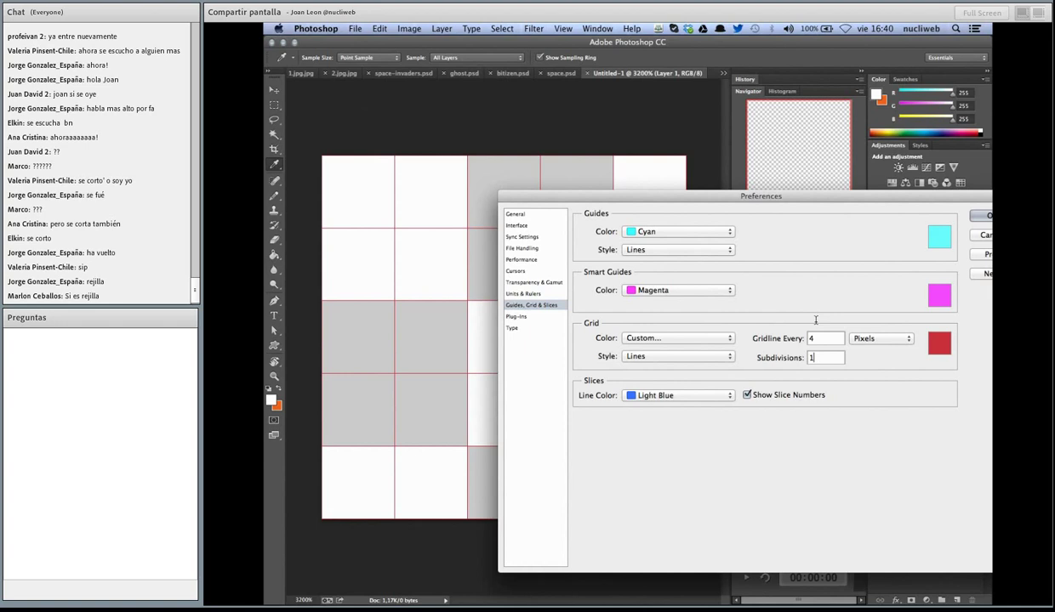
pyautogui.moveTo(815, 318); pyautogui.dragTo(885, 304)
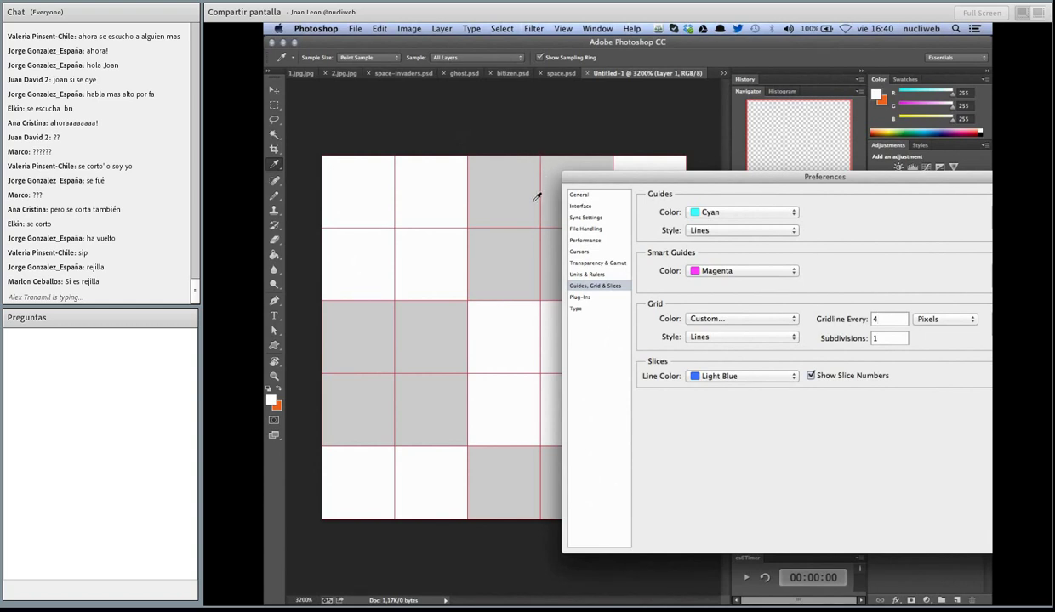
pyautogui.moveTo(672, 176); pyautogui.dragTo(633, 175)
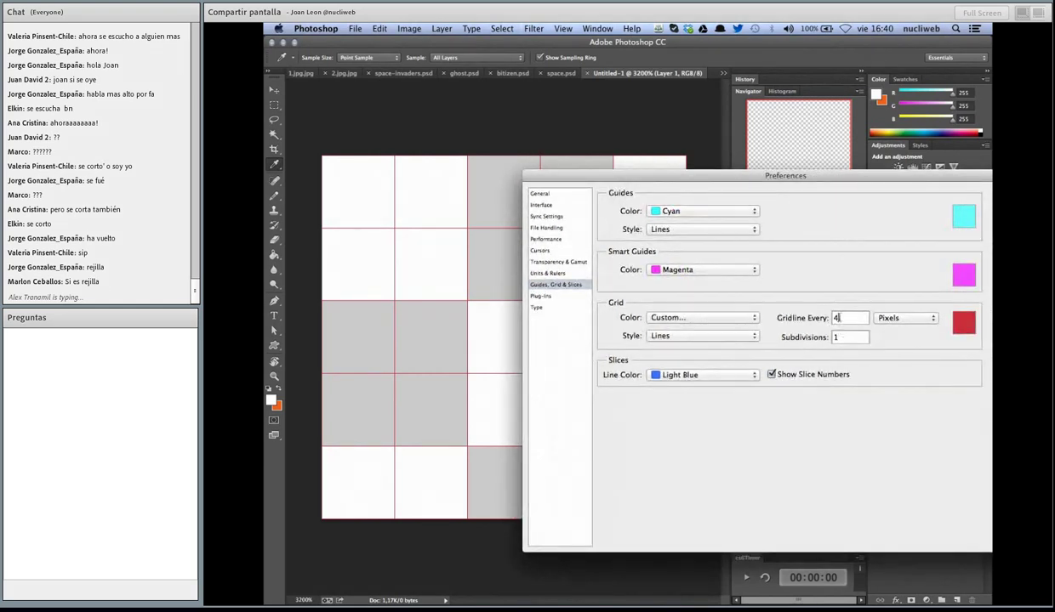
pyautogui.write('4')
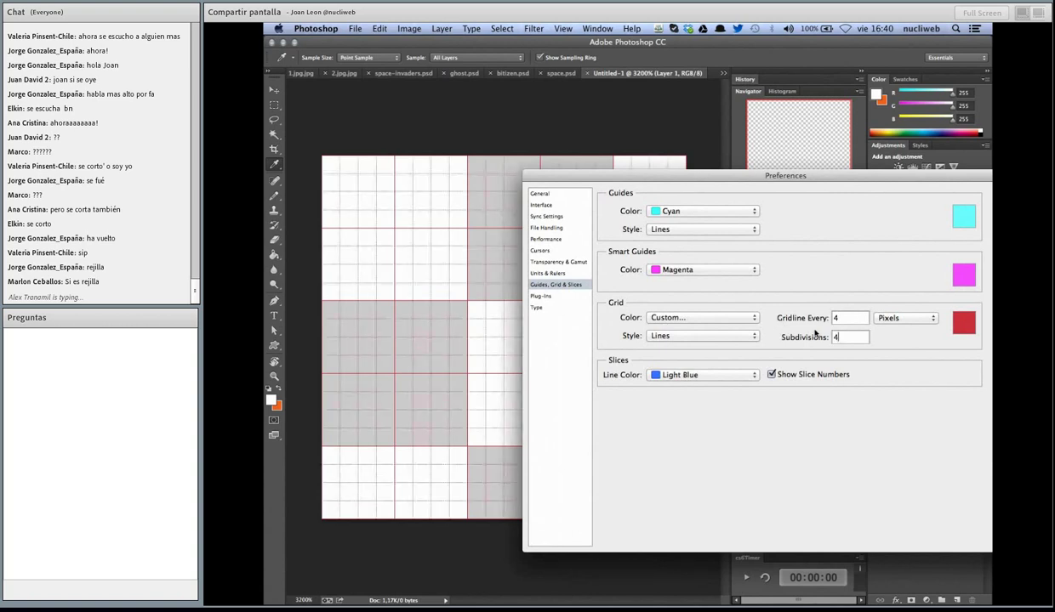
pyautogui.write('5')
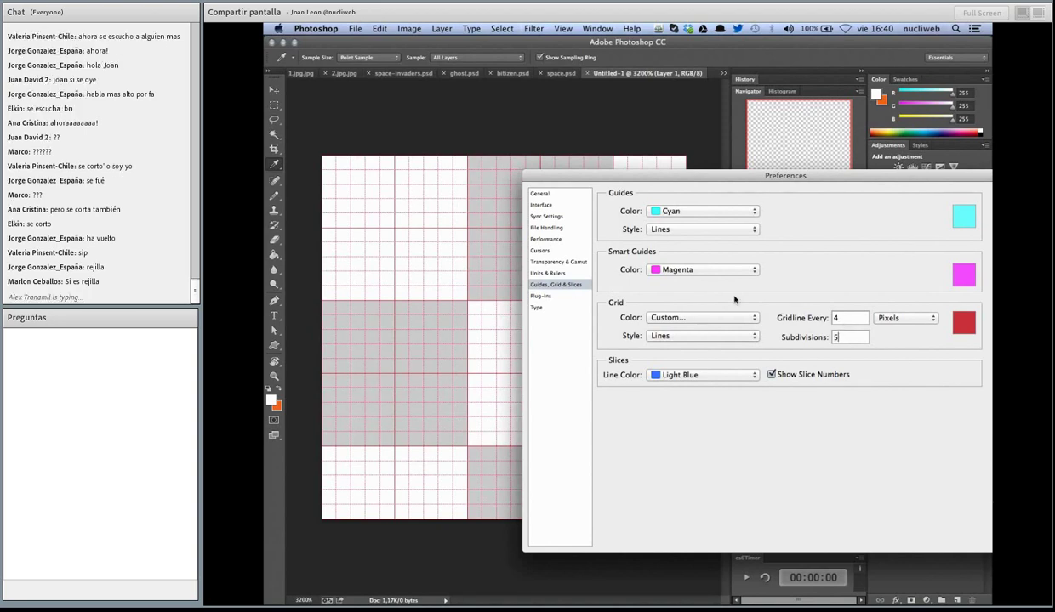
pyautogui.write('1')
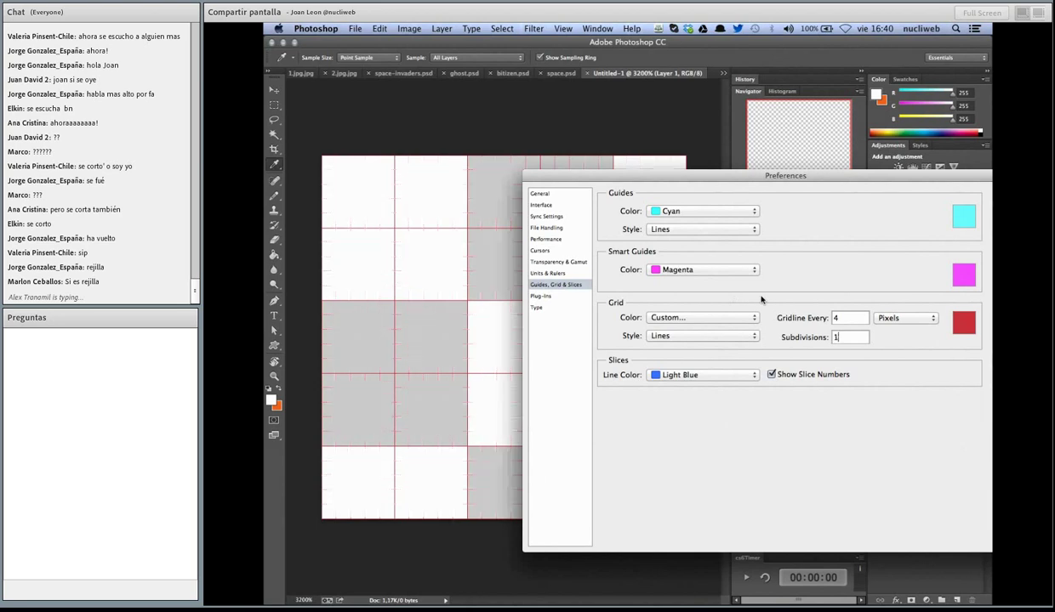
pyautogui.write('2')
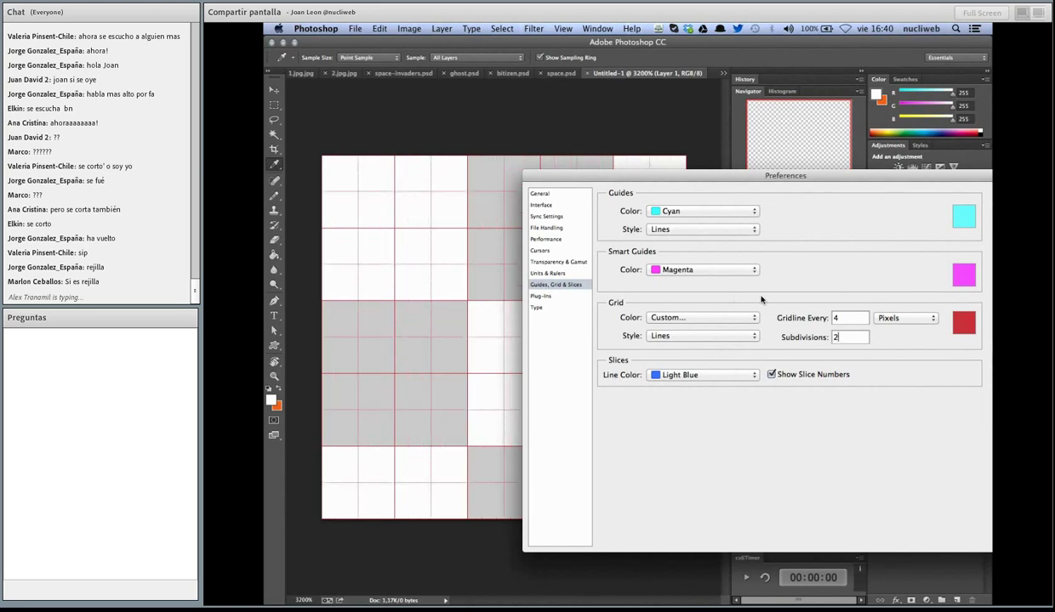
pyautogui.press('BackSpace')
pyautogui.write('3')
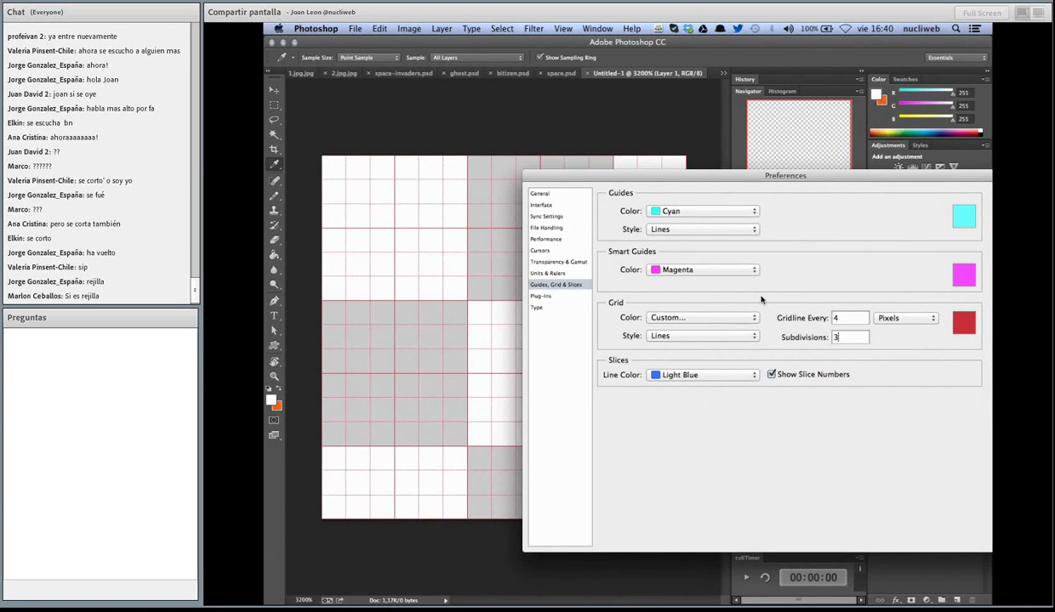
pyautogui.write('4')
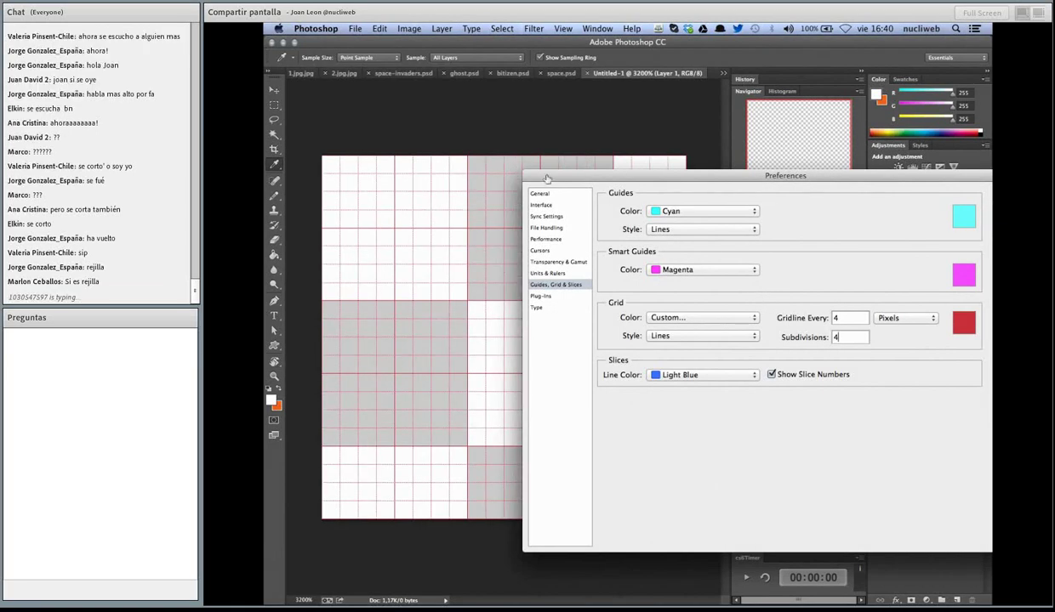
pyautogui.moveTo(581, 161); pyautogui.dragTo(474, 168)
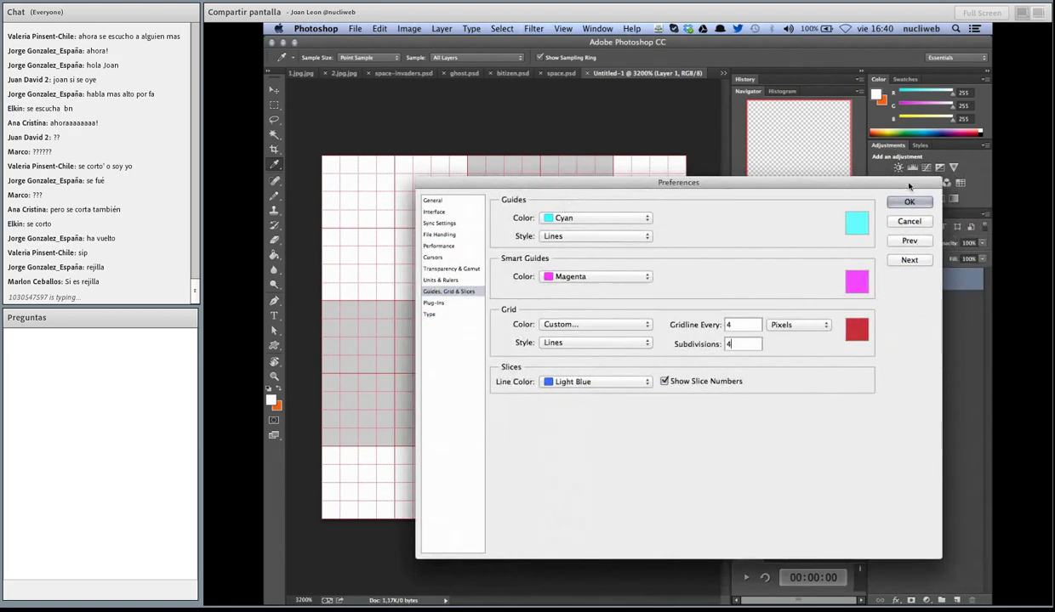
pyautogui.click(856, 330)
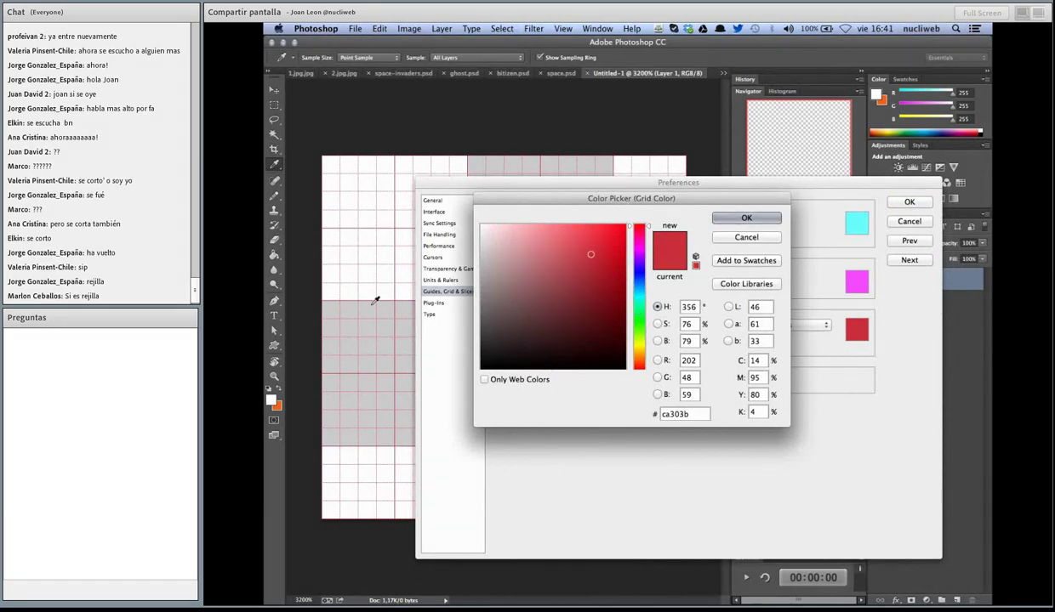
# - Change the grid colour from red to bright yellow f0ff00 and close Preferences, keeping the changes
pyautogui.moveTo(639, 295); pyautogui.dragTo(639, 340)
pyautogui.click(607, 238)
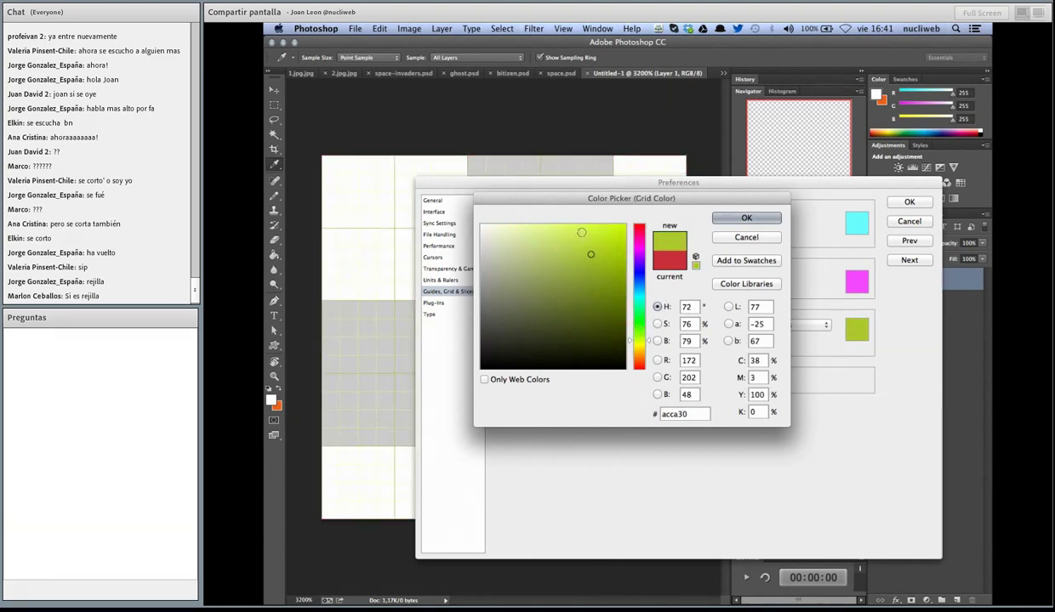
pyautogui.click(620, 233)
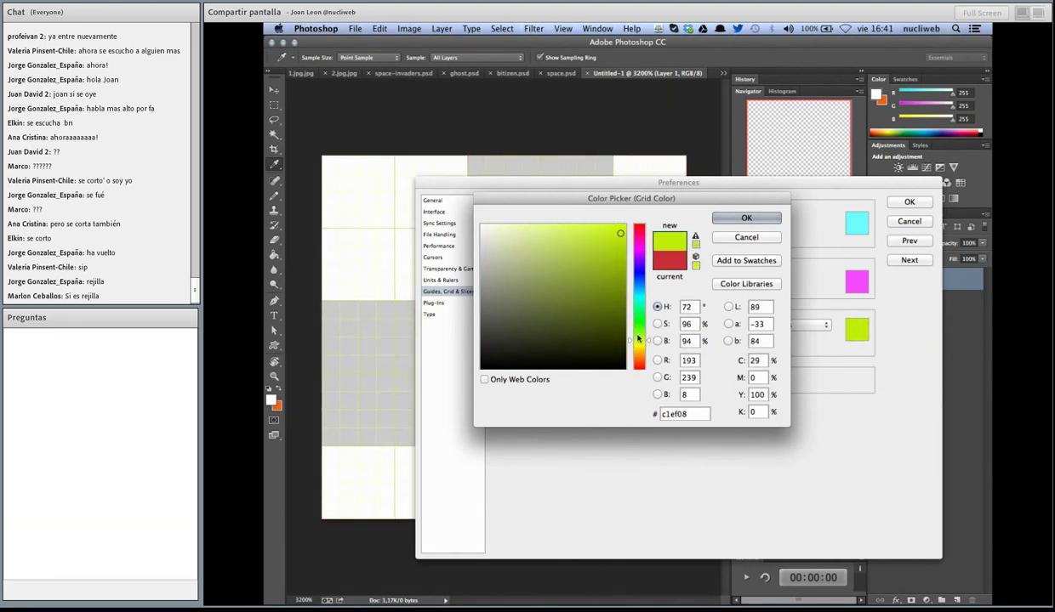
pyautogui.moveTo(639, 340); pyautogui.dragTo(639, 344)
pyautogui.moveTo(620, 233)
pyautogui.mouseDown()
pyautogui.moveTo(645, 176)
pyautogui.moveTo(661, 204)
pyautogui.mouseUp()
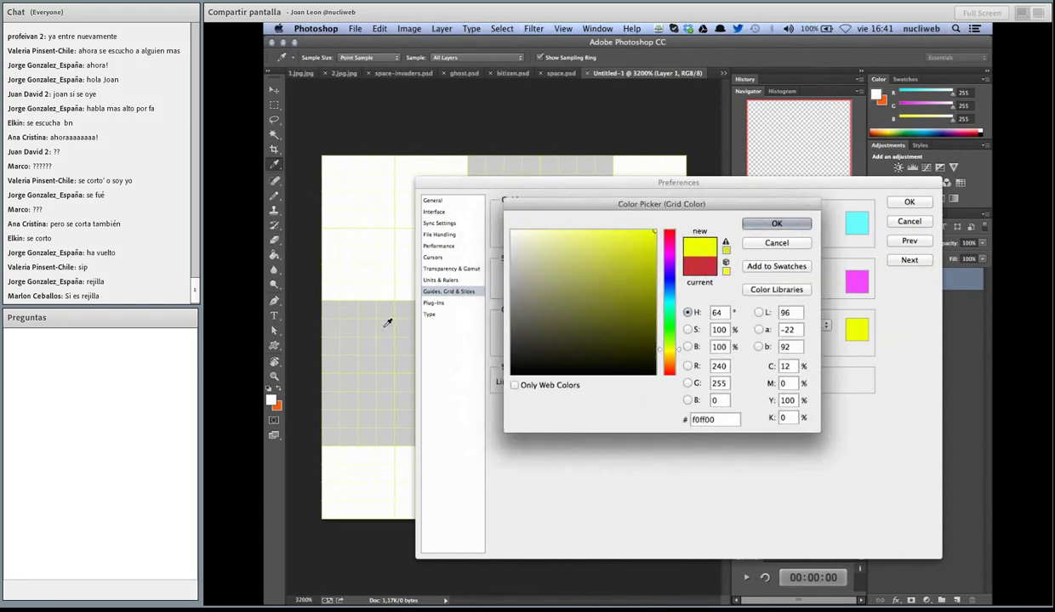
pyautogui.click(777, 223)
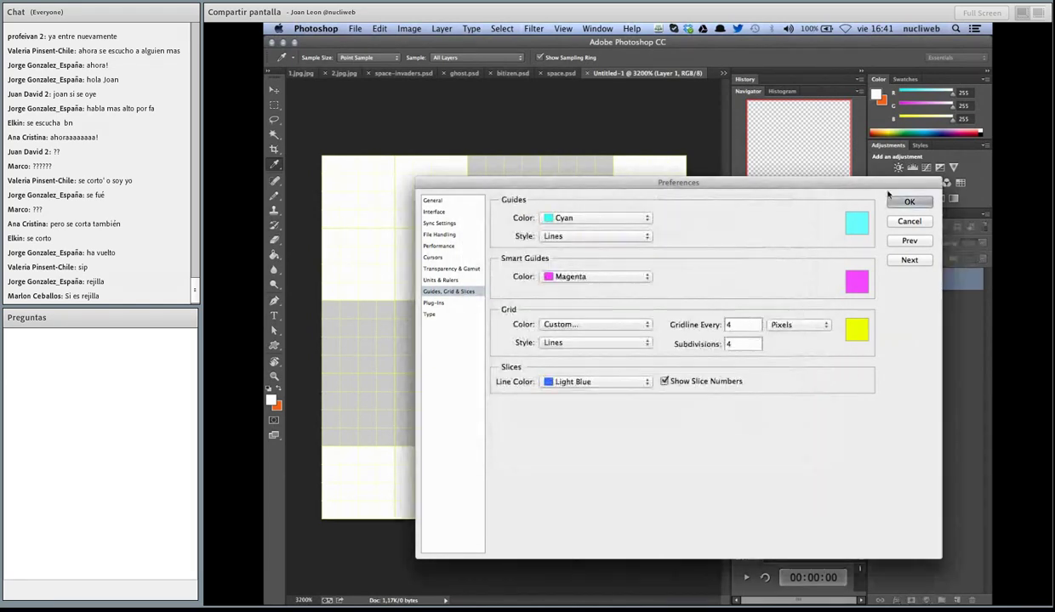
pyautogui.click(909, 202)
pyautogui.press('v')
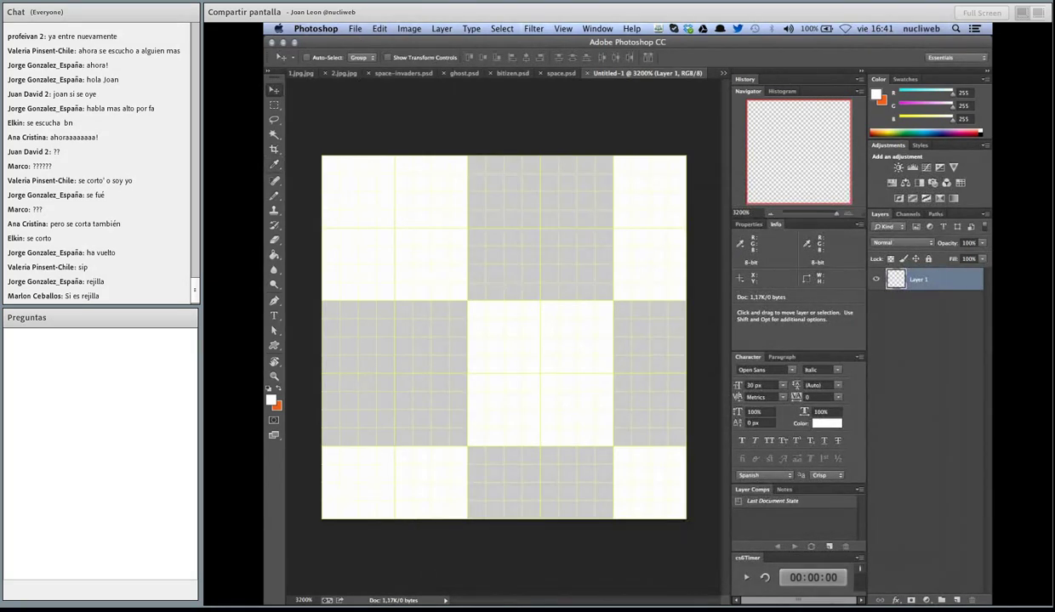
# - In General preferences, choose Nearest Neighbor (preserve hard edges) image interpolation and confirm
pyautogui.click(326, 28)
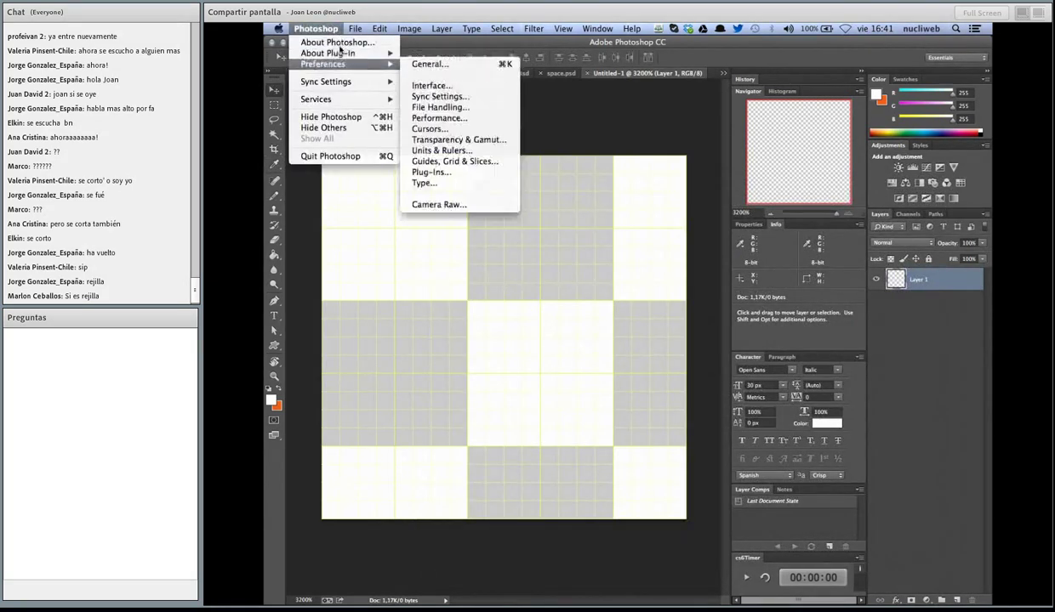
pyautogui.click(430, 64)
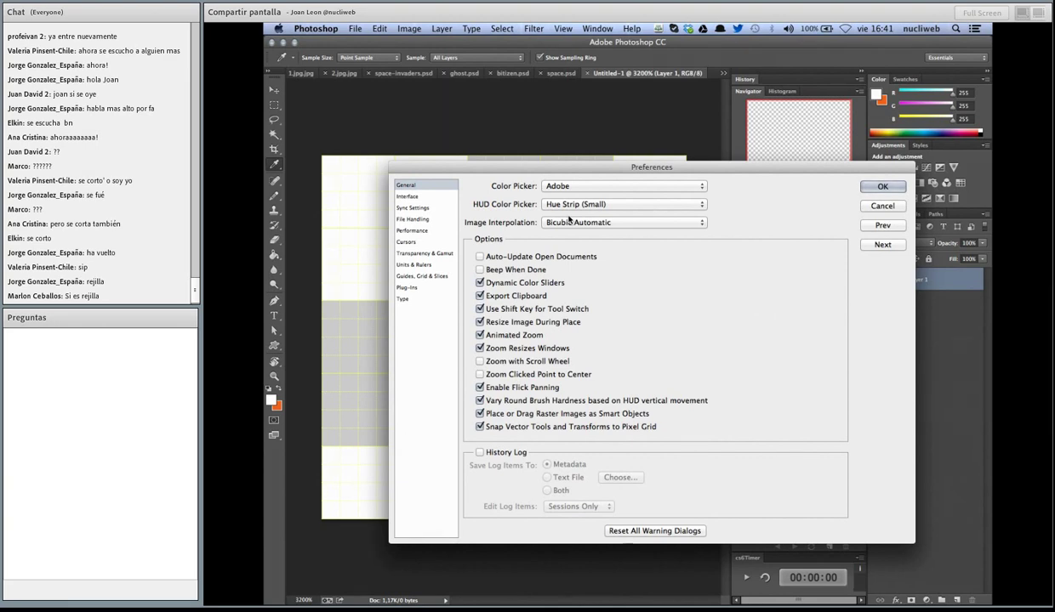
pyautogui.click(570, 221)
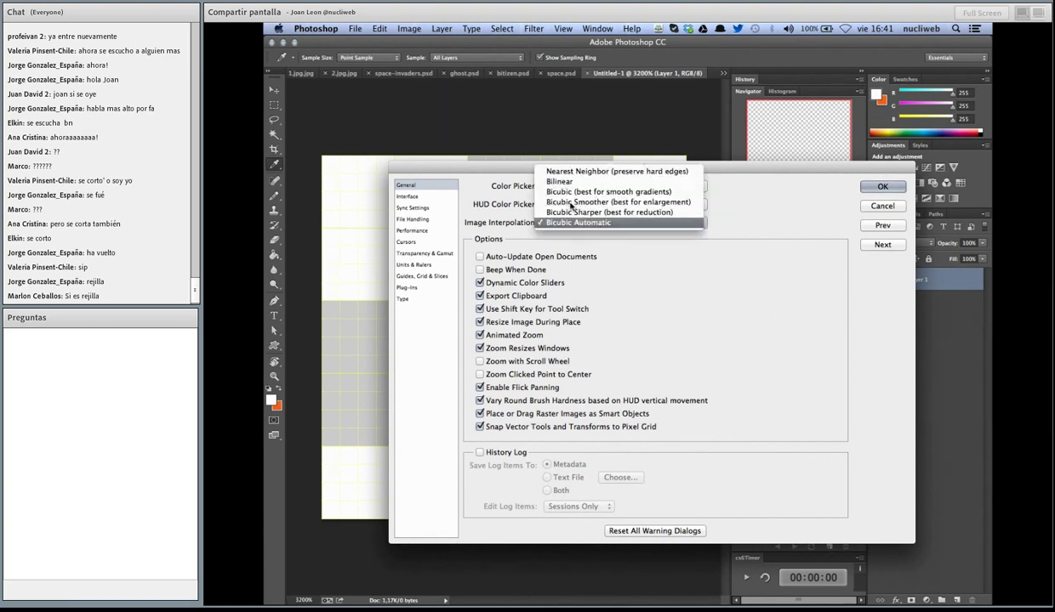
pyautogui.click(647, 171)
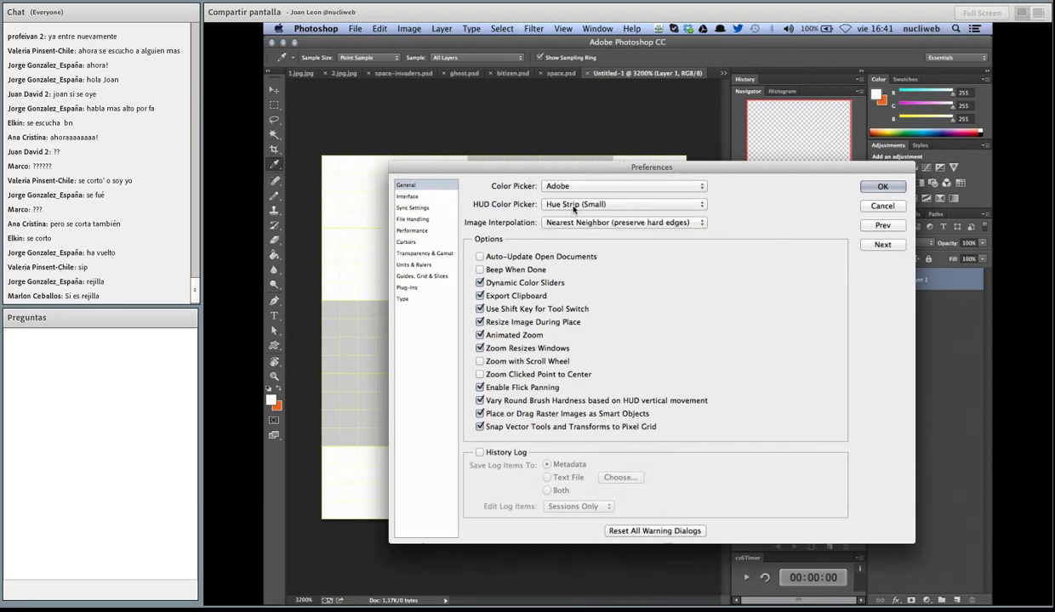
pyautogui.click(882, 186)
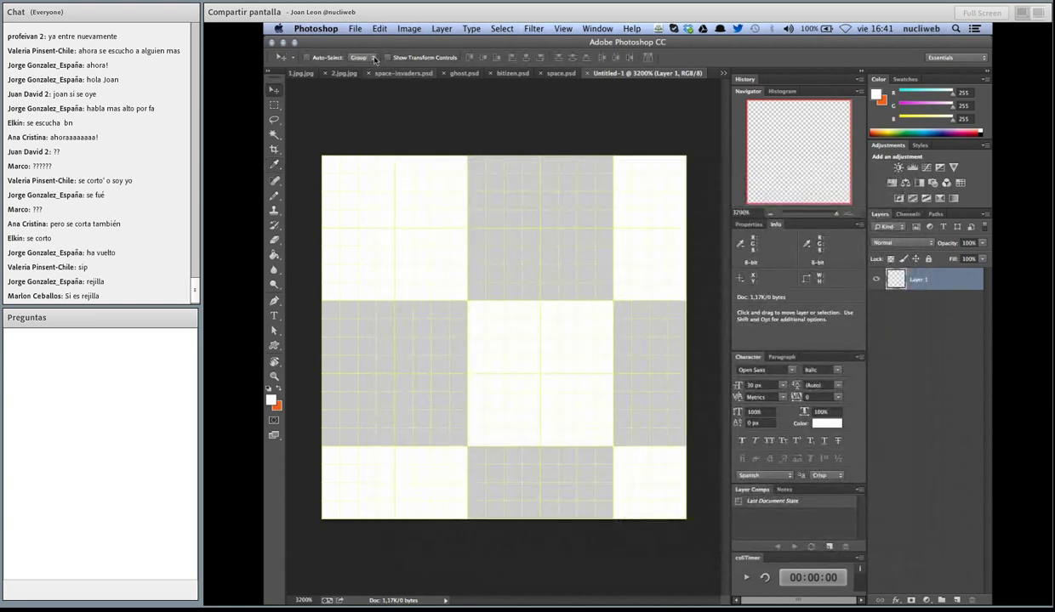
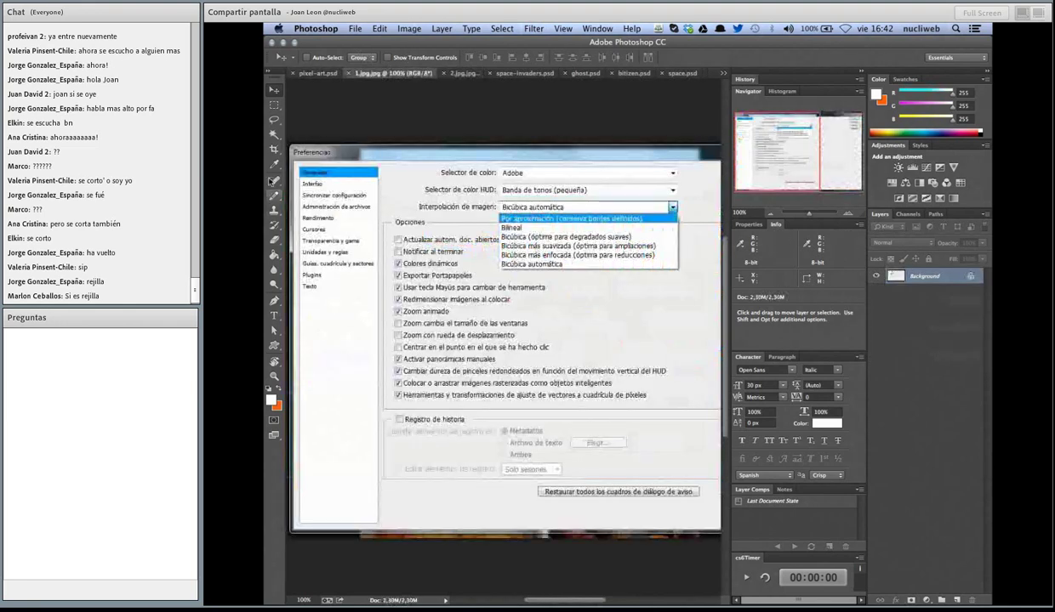
# - Pick the Pencil Tool, review its brush tip choices, then switch to the Eraser in Pencil mode
pyautogui.click(273, 187)
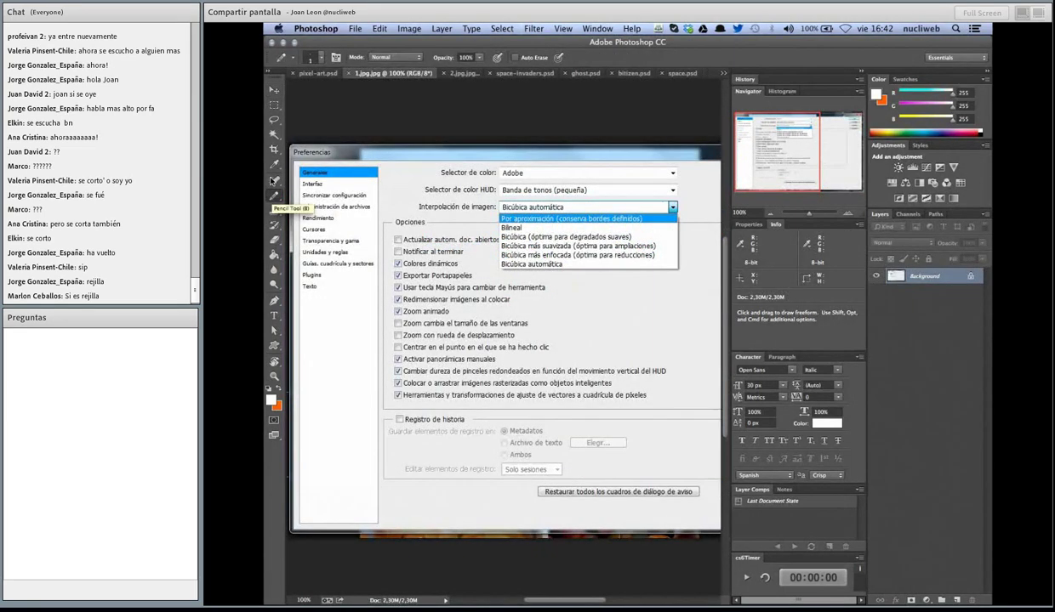
pyautogui.click(273, 193)
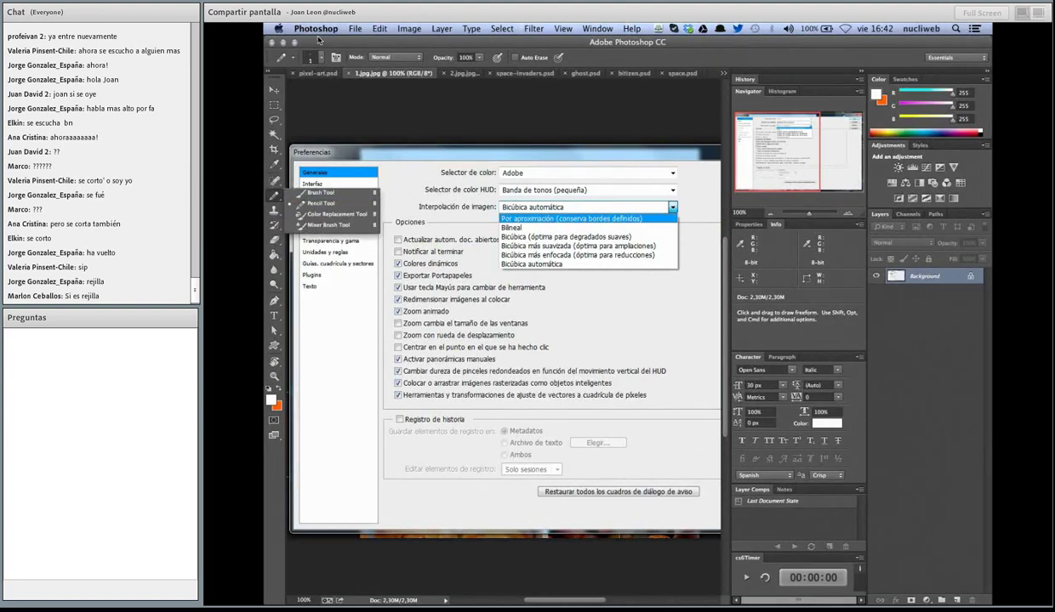
pyautogui.click(309, 55)
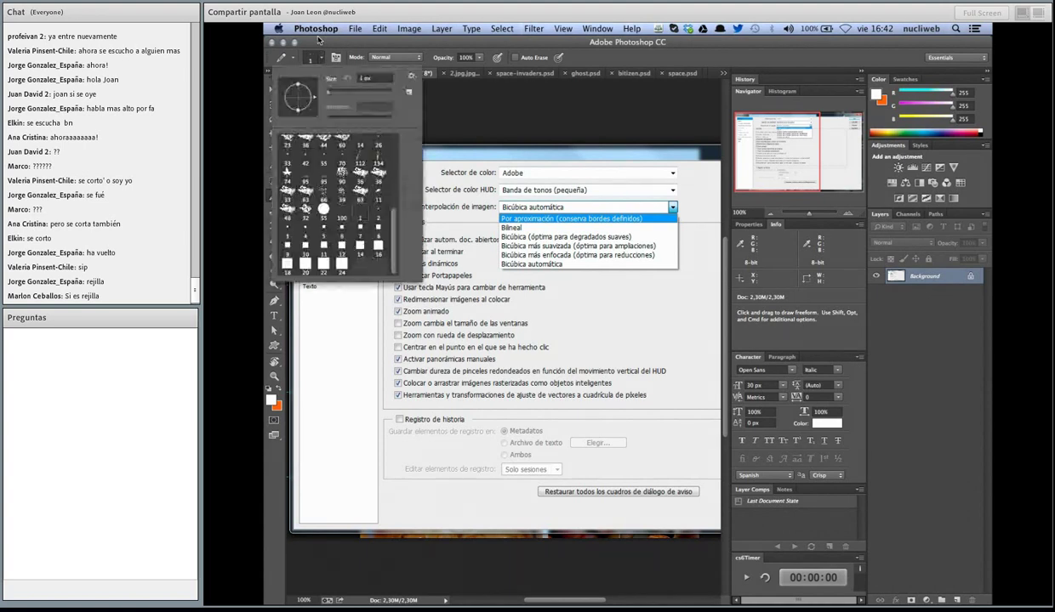
pyautogui.click(345, 30)
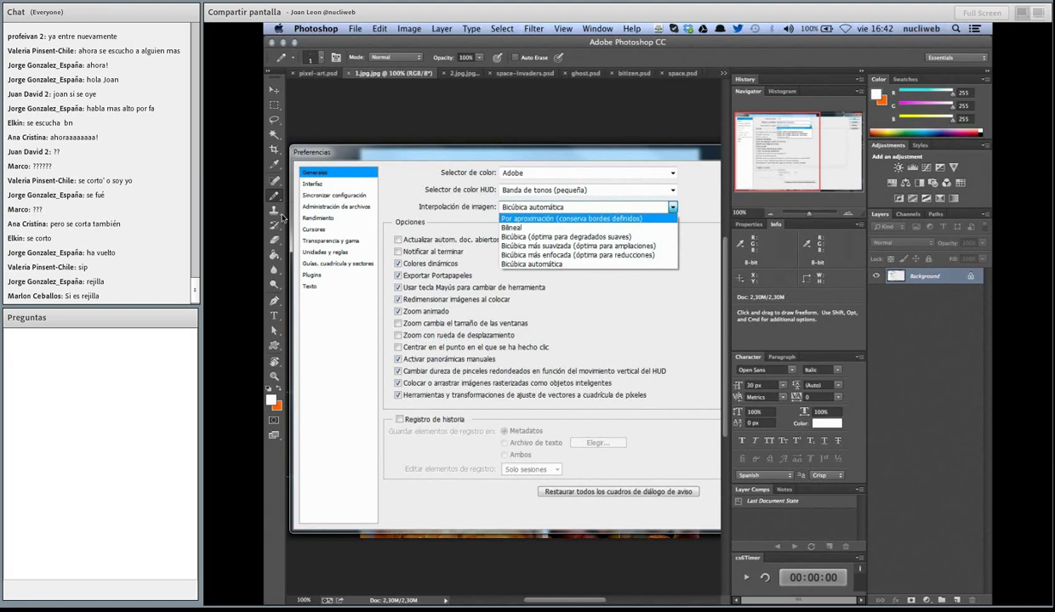
pyautogui.press('e')
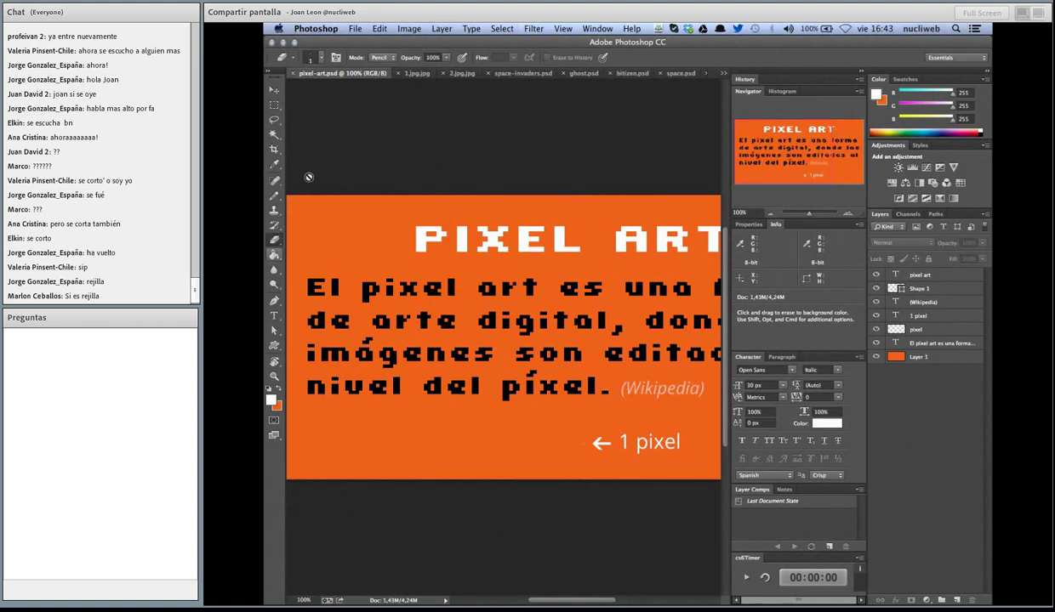
# - Keep the Eraser in Pencil mode, check its brush size, and switch to space-invaders.psd
pyautogui.click(380, 57)
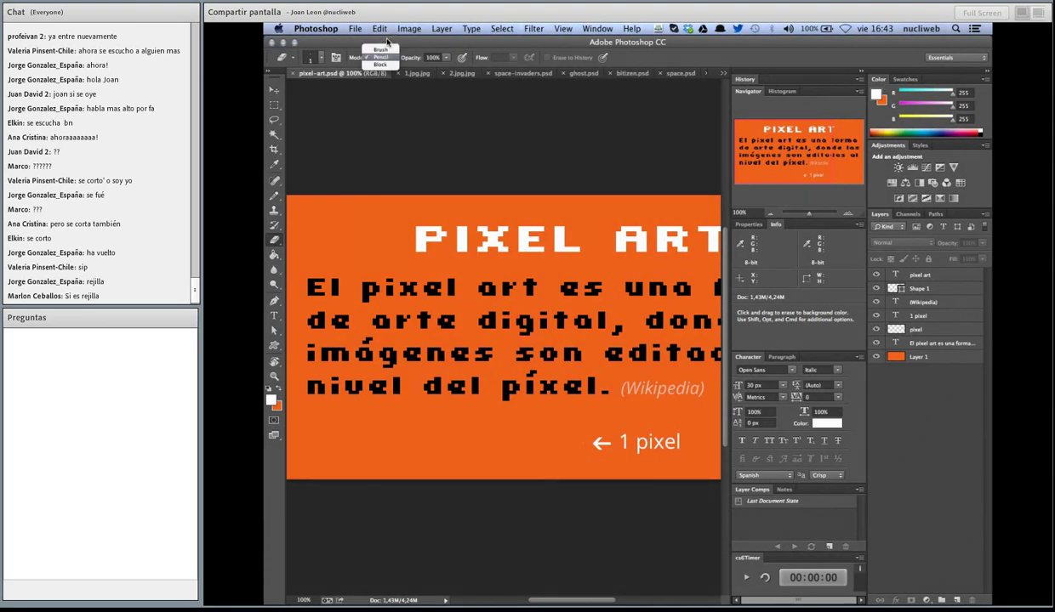
pyautogui.click(386, 40)
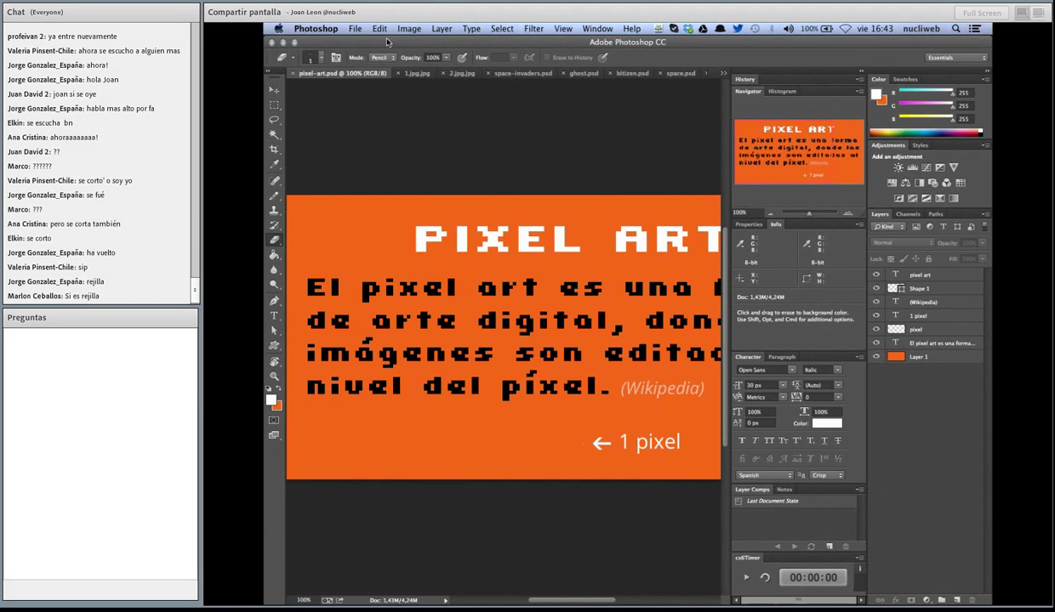
pyautogui.click(321, 54)
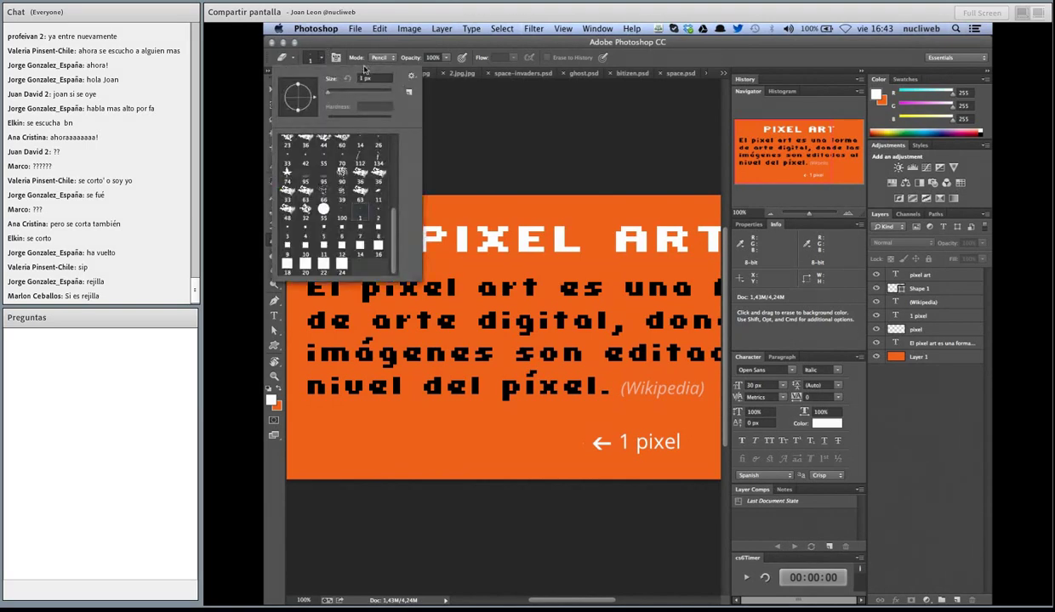
pyautogui.click(433, 40)
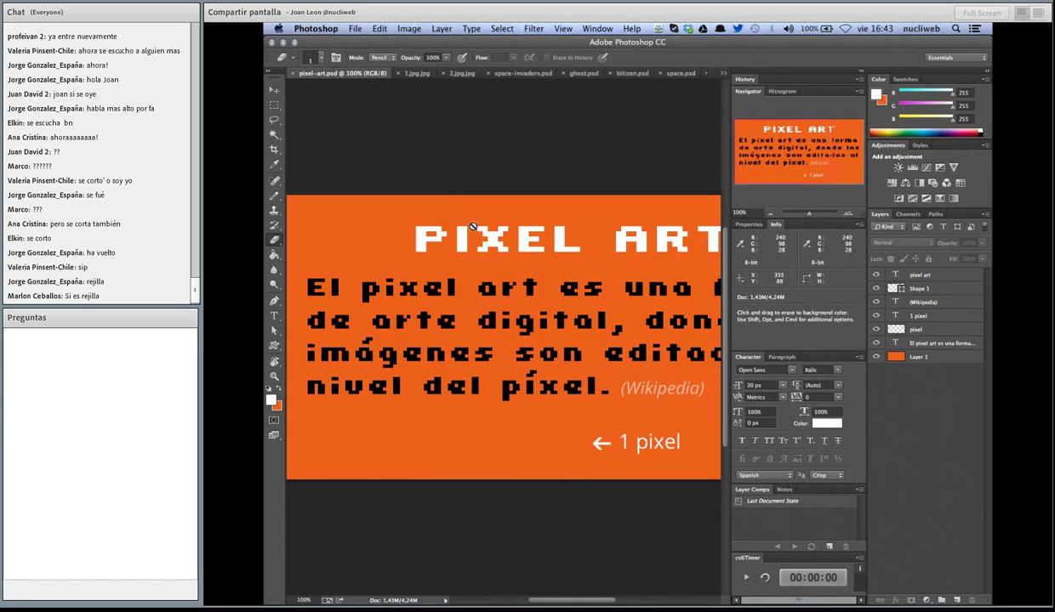
pyautogui.click(504, 73)
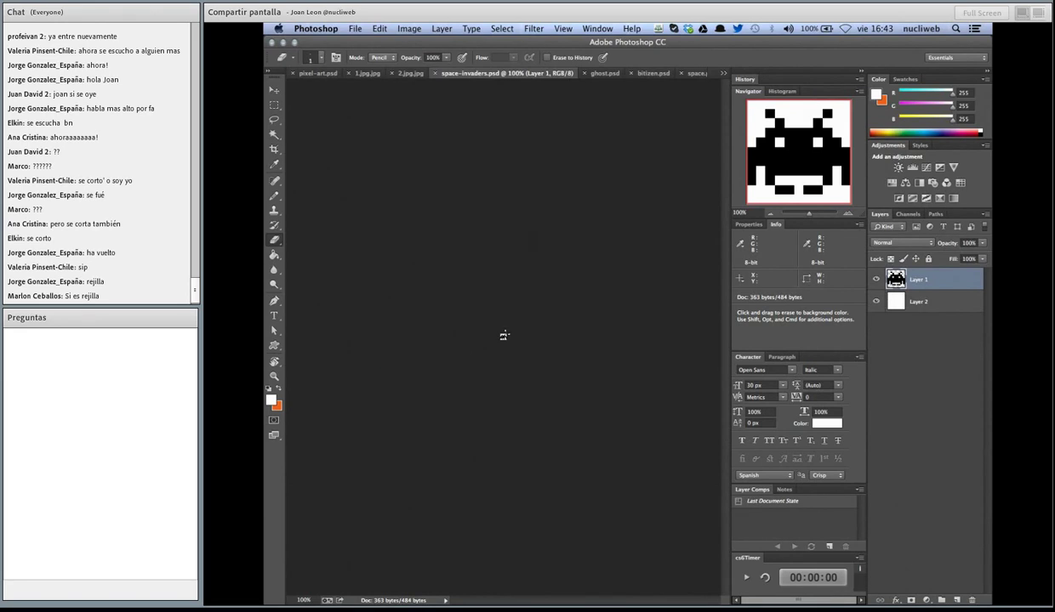
# - Zoom the invader sprite to 3200%, shrink the Navigator to a small thumbnail, and open View options
pyautogui.scroll(10, 504, 335)
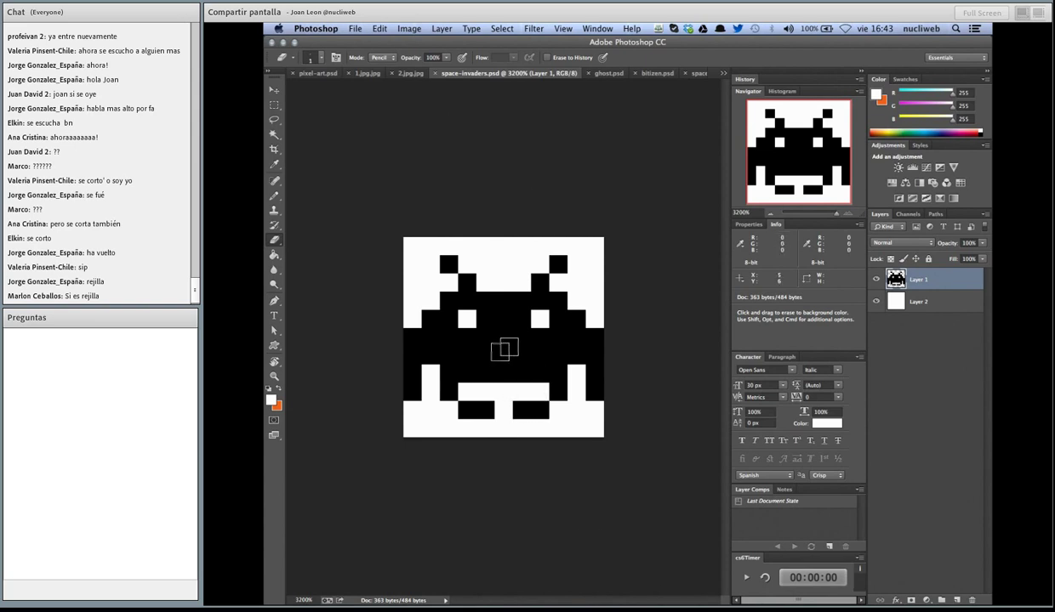
pyautogui.scroll(-2, 505, 347)
pyautogui.scroll(-2, 506, 342)
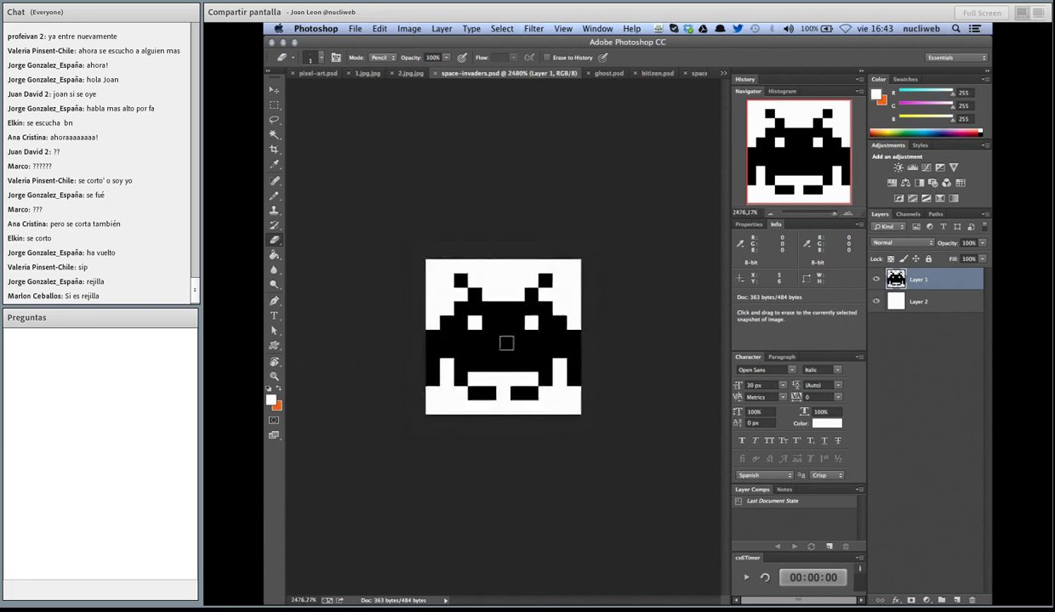
pyautogui.scroll(-3, 506, 345)
pyautogui.scroll(-1, 509, 350)
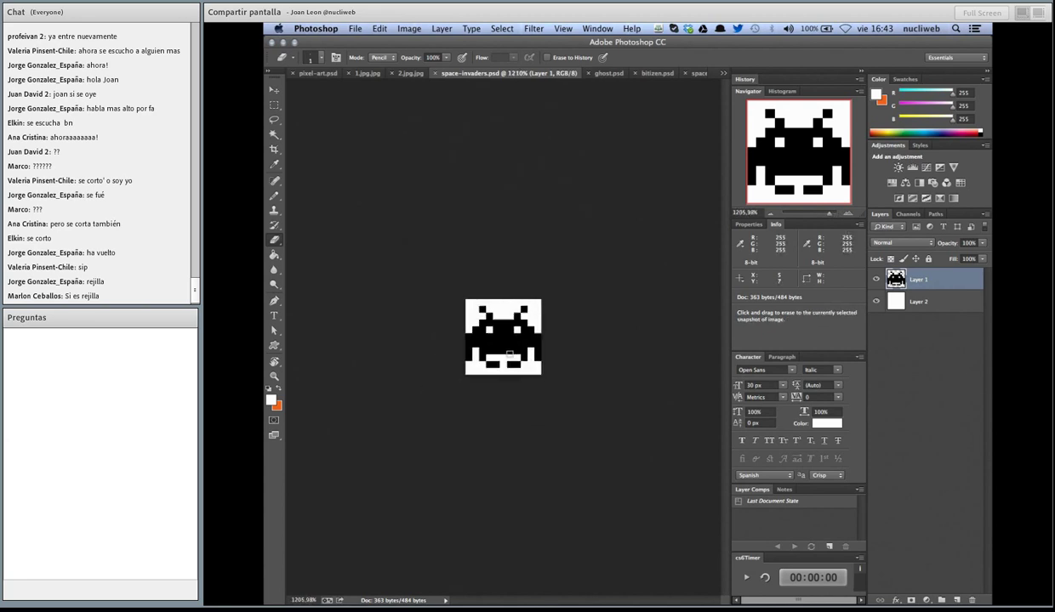
pyautogui.scroll(3, 509, 353)
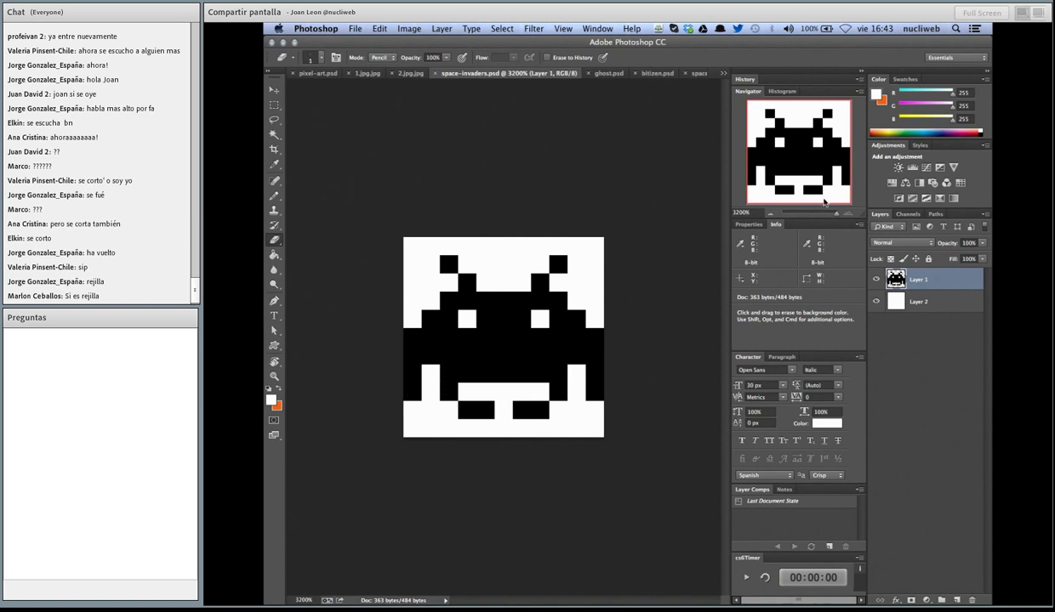
pyautogui.moveTo(823, 205); pyautogui.dragTo(825, 124)
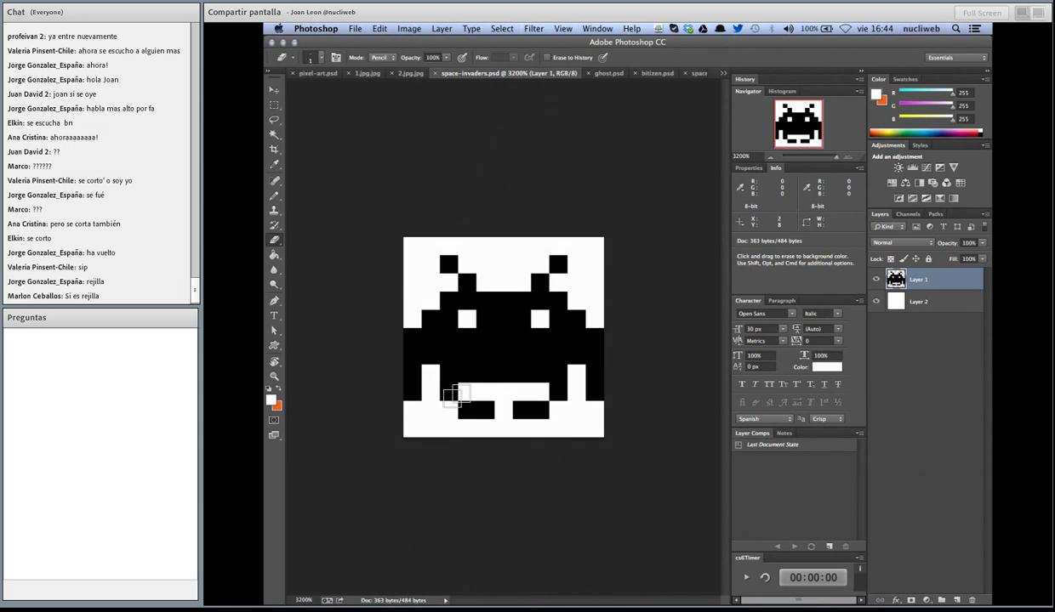
pyautogui.click(563, 28)
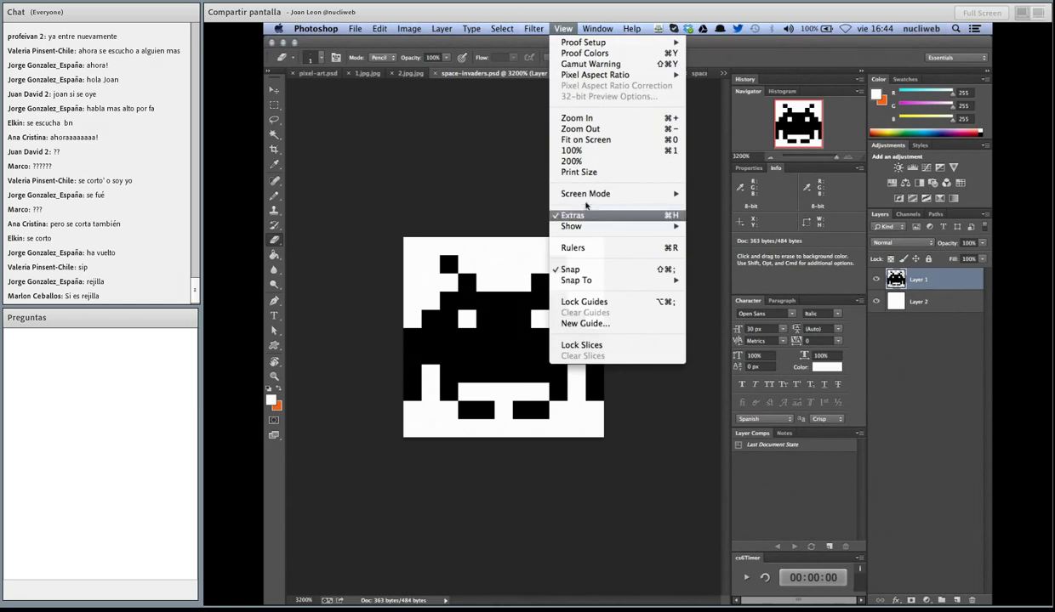
pyautogui.moveTo(596, 226)
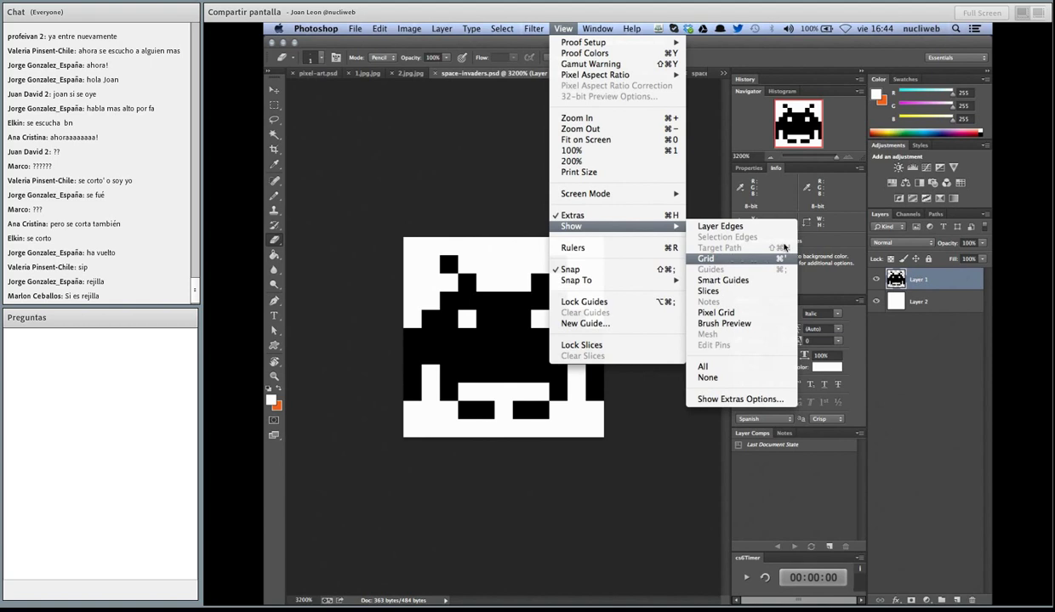
# - Turn on the grid over the invader sprite via View > Show > Grid
pyautogui.click(740, 258)
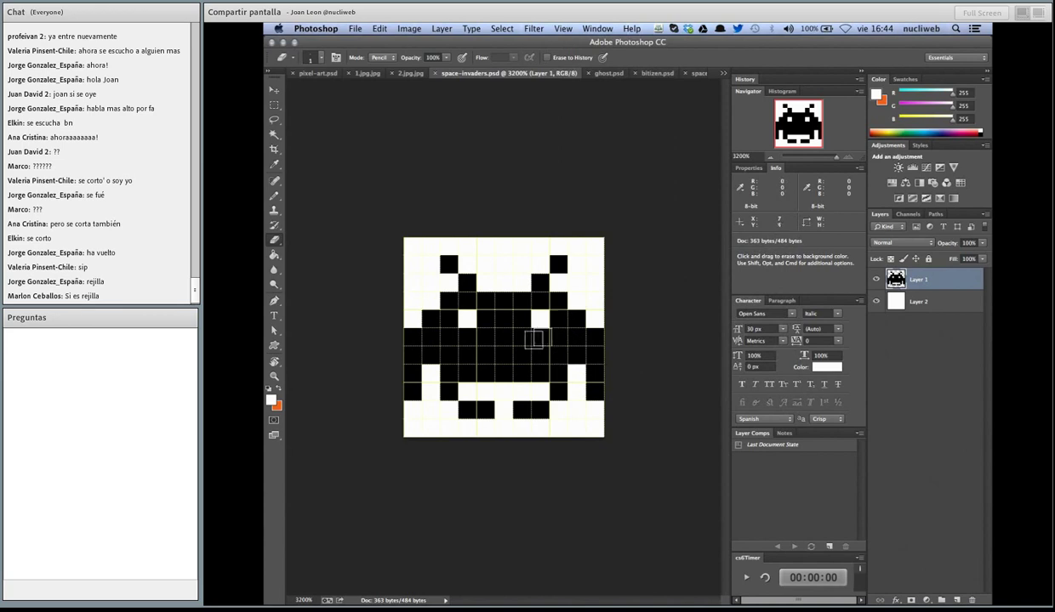
pyautogui.click(316, 28)
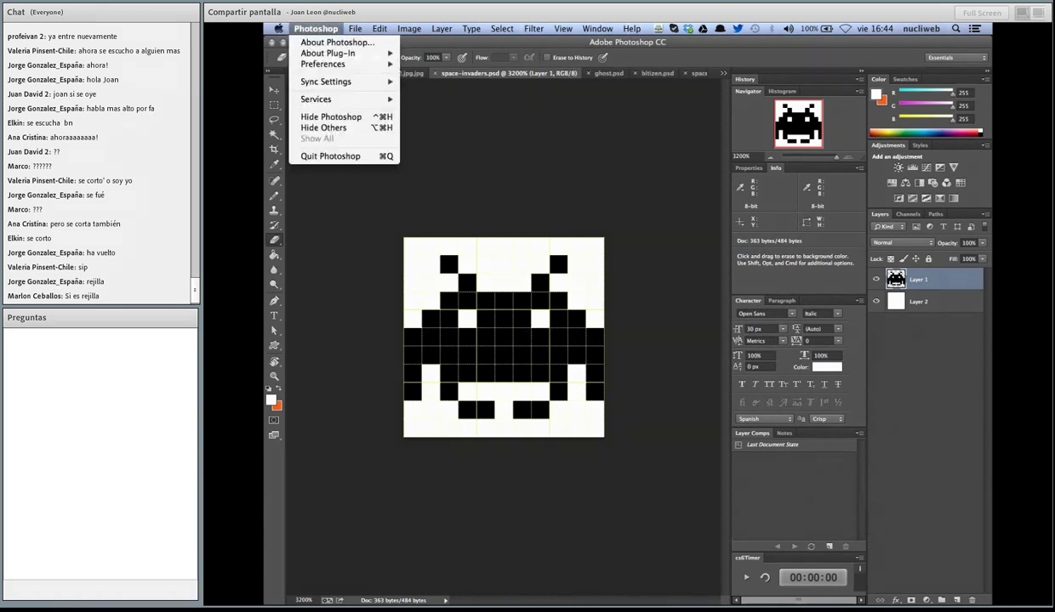
pyautogui.click(383, 235)
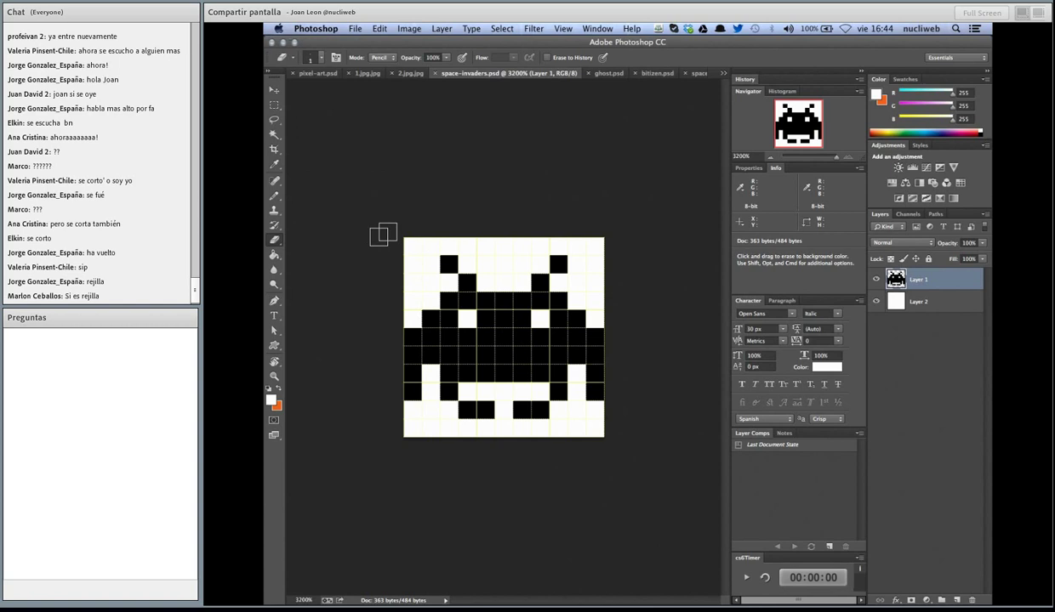
# - Set the grid colour to red (ff0101) in Guides, Grid & Slices preferences
pyautogui.press('super')
pyautogui.press('super+k')
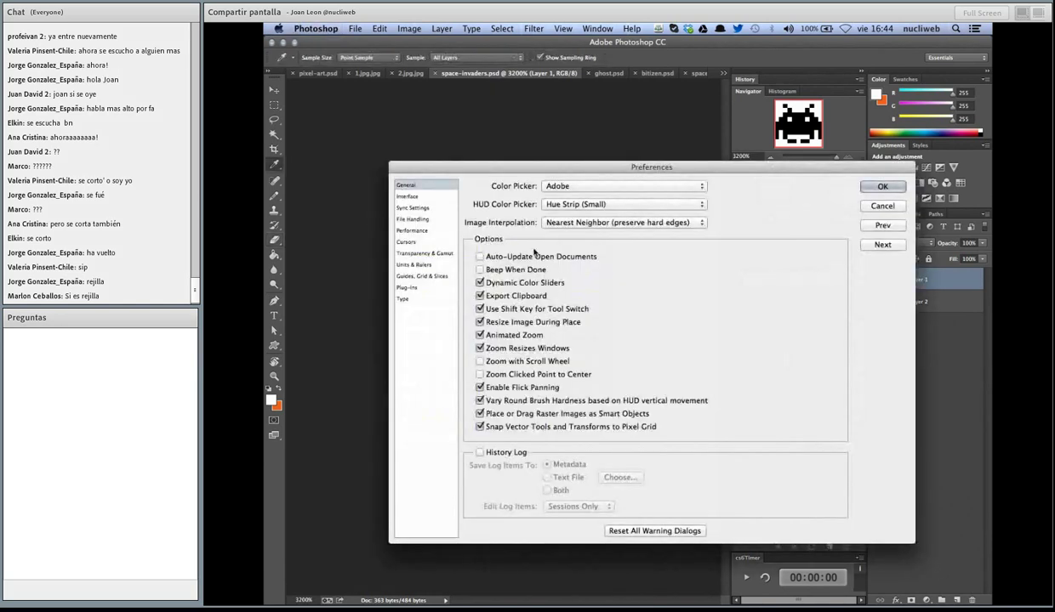
pyautogui.click(421, 276)
pyautogui.click(830, 315)
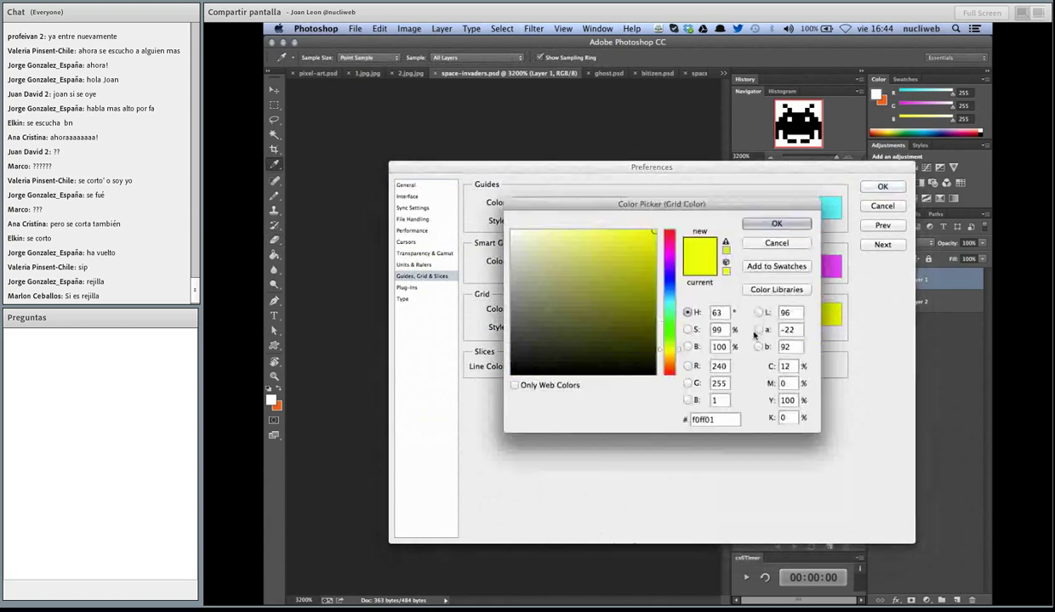
pyautogui.click(669, 232)
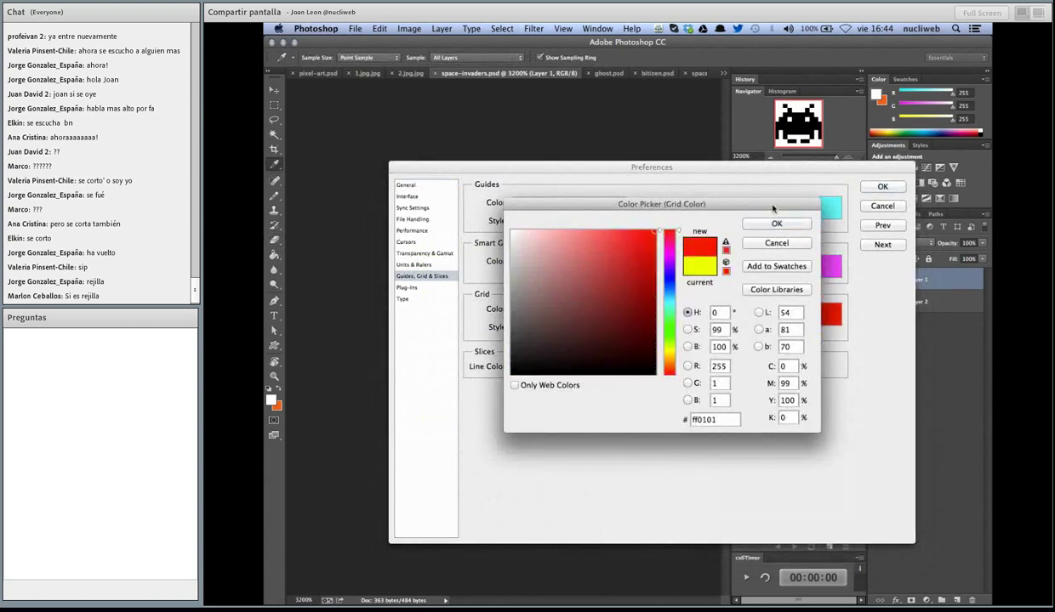
pyautogui.click(777, 223)
pyautogui.click(883, 186)
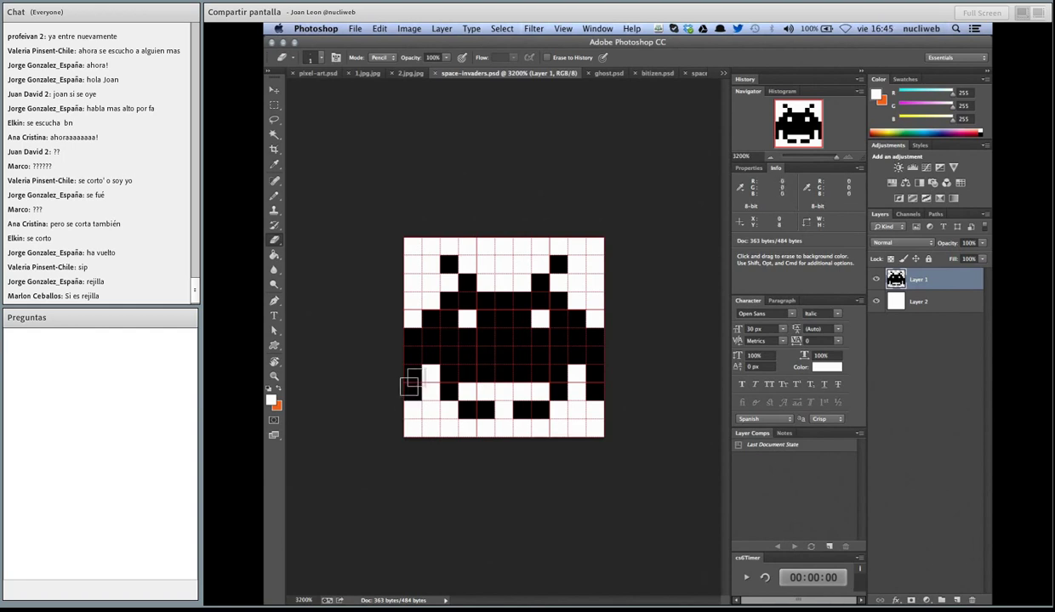
# - Erase one black pixel to white, zoom in on the invader, and select all
pyautogui.click(451, 389)
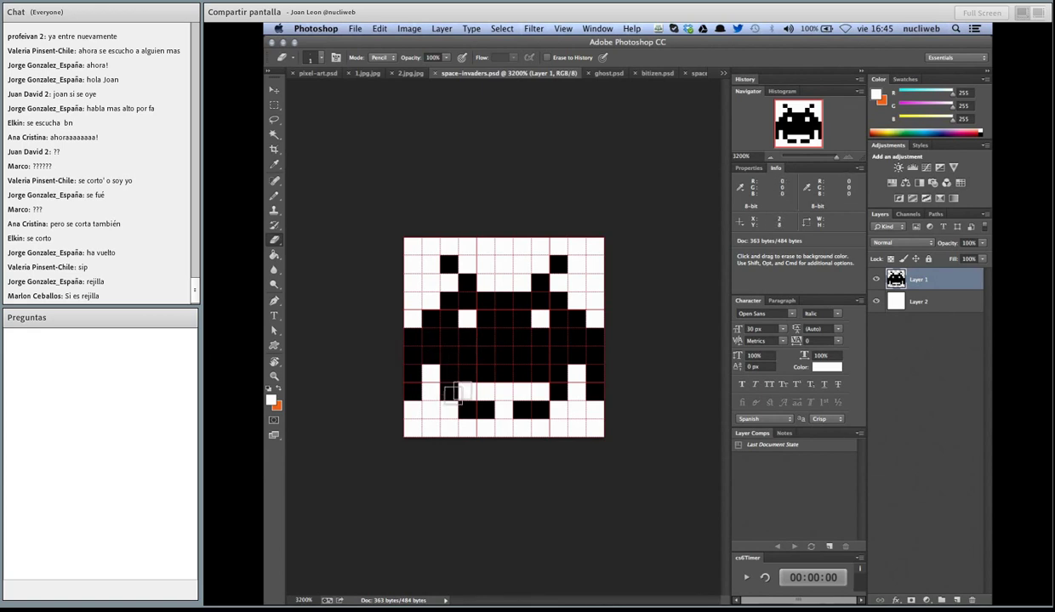
pyautogui.click(274, 376)
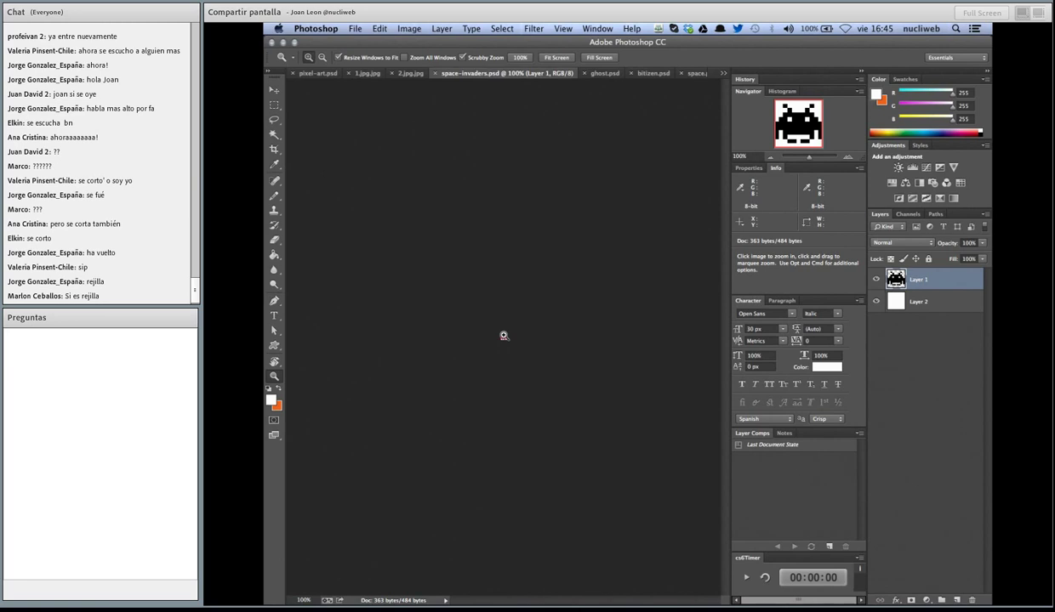
pyautogui.click(504, 336)
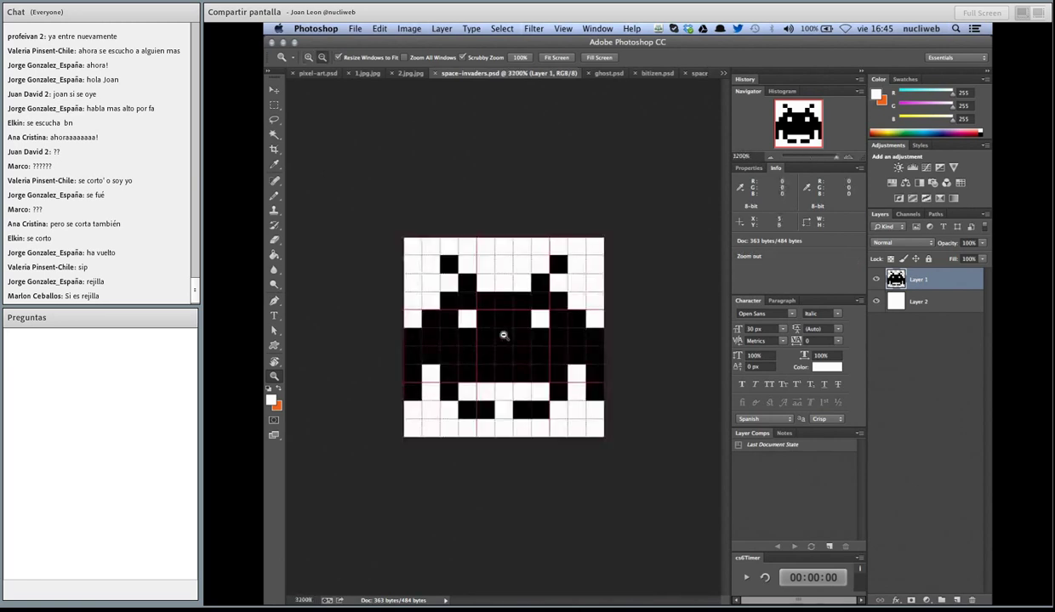
pyautogui.hotkey('ctrl', 'a')
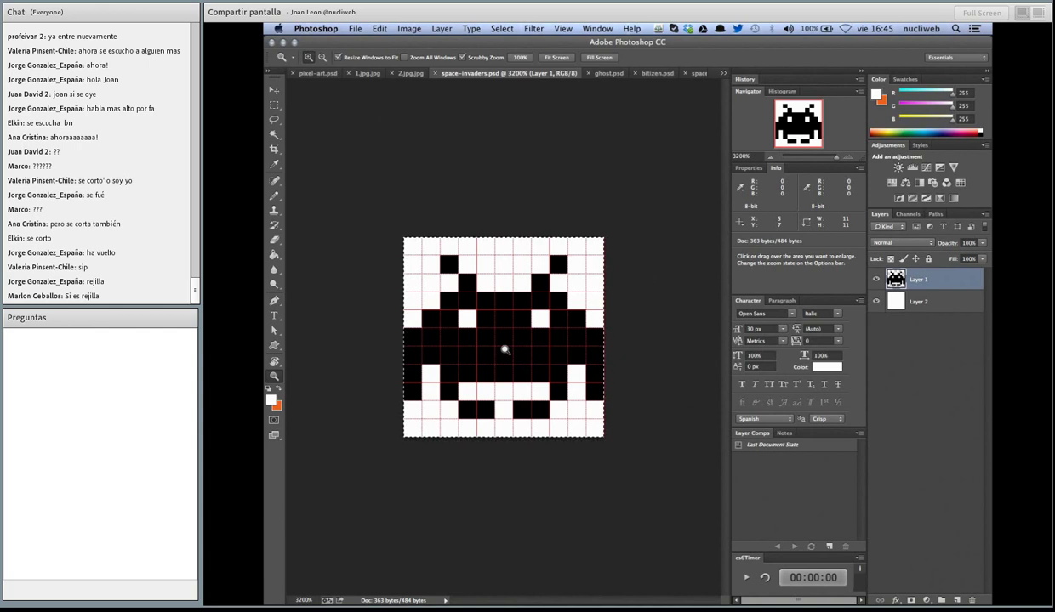
# - Zoom out to see the 11×11 sprite smaller and open the Image menu
pyautogui.keyDown('alt'); pyautogui.click(505, 350); pyautogui.keyUp('alt')
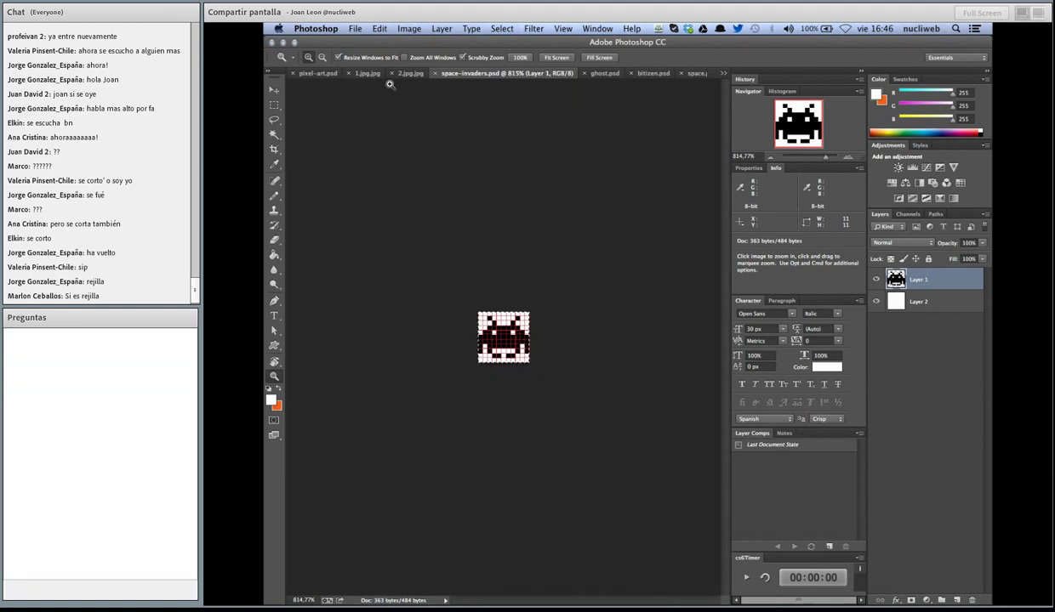
pyautogui.click(409, 28)
pyautogui.click(574, 263)
pyautogui.click(398, 30)
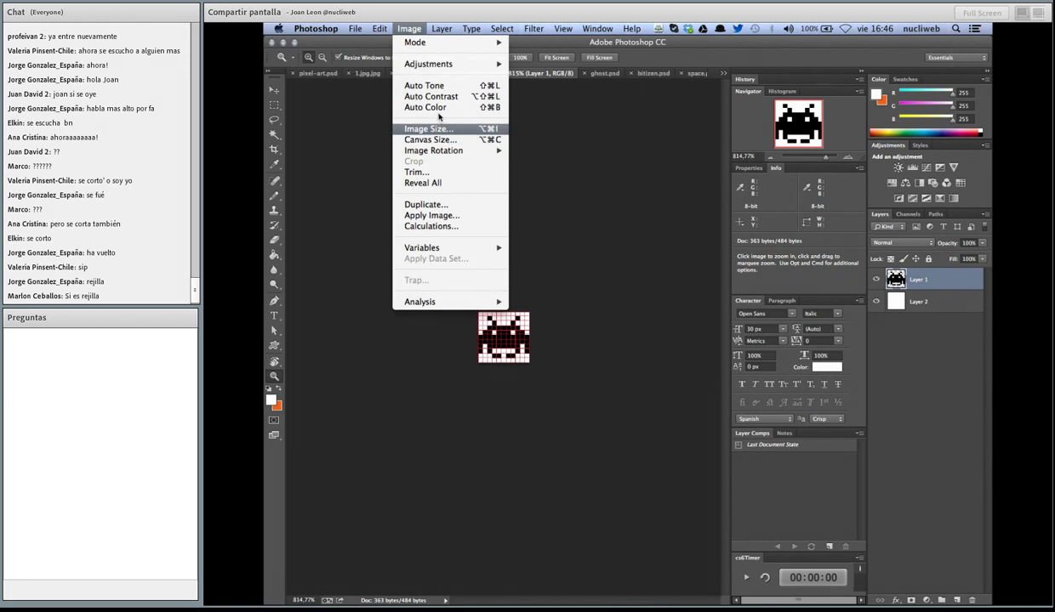
# - Resize the invader from 11×11 to 99×99 px with Automatic resampling, then view at 100%
pyautogui.press('space')
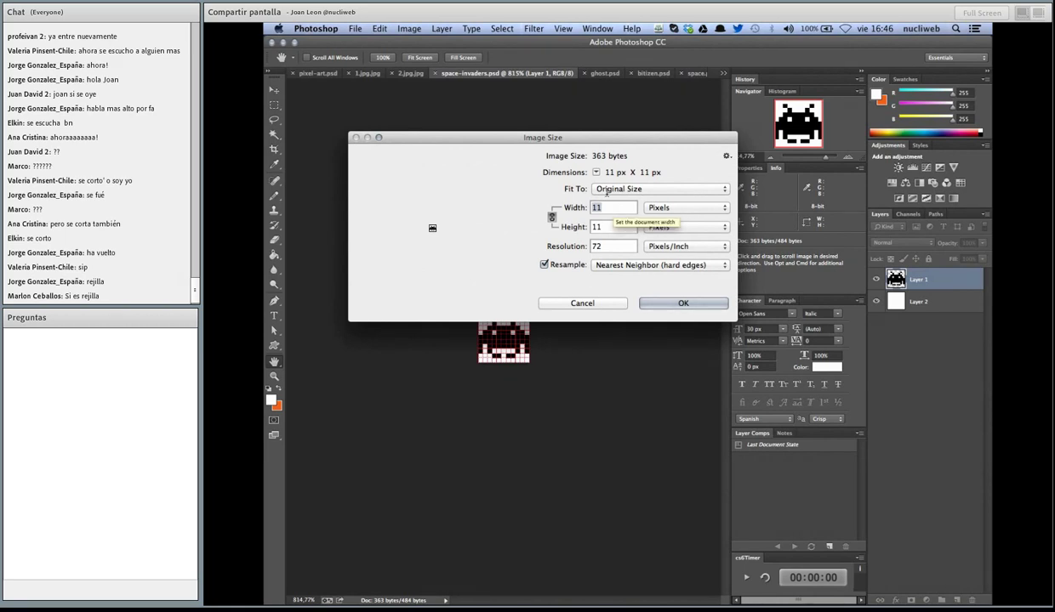
pyautogui.write('99')
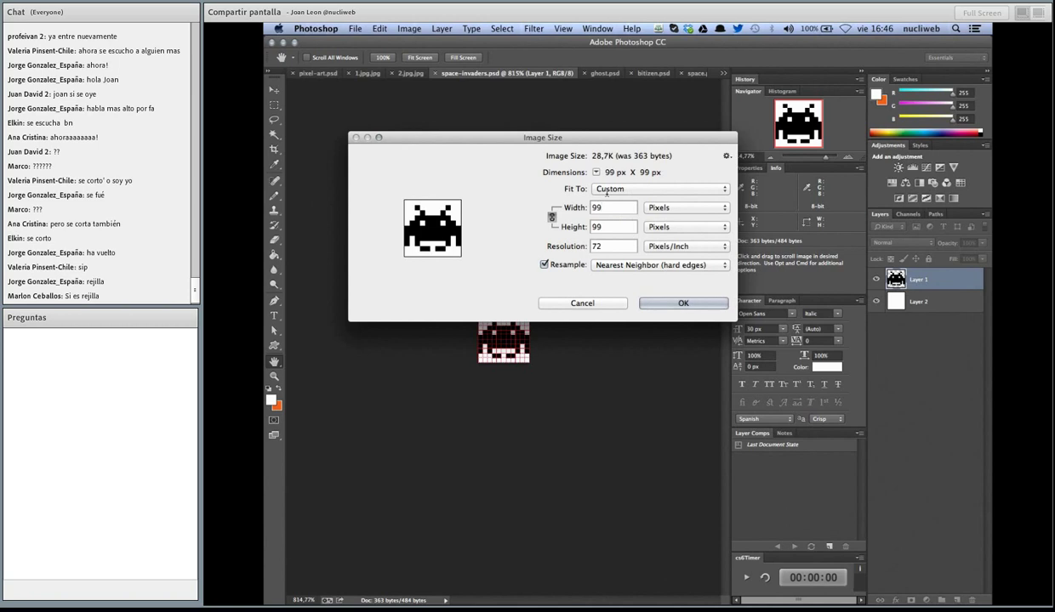
pyautogui.click(649, 267)
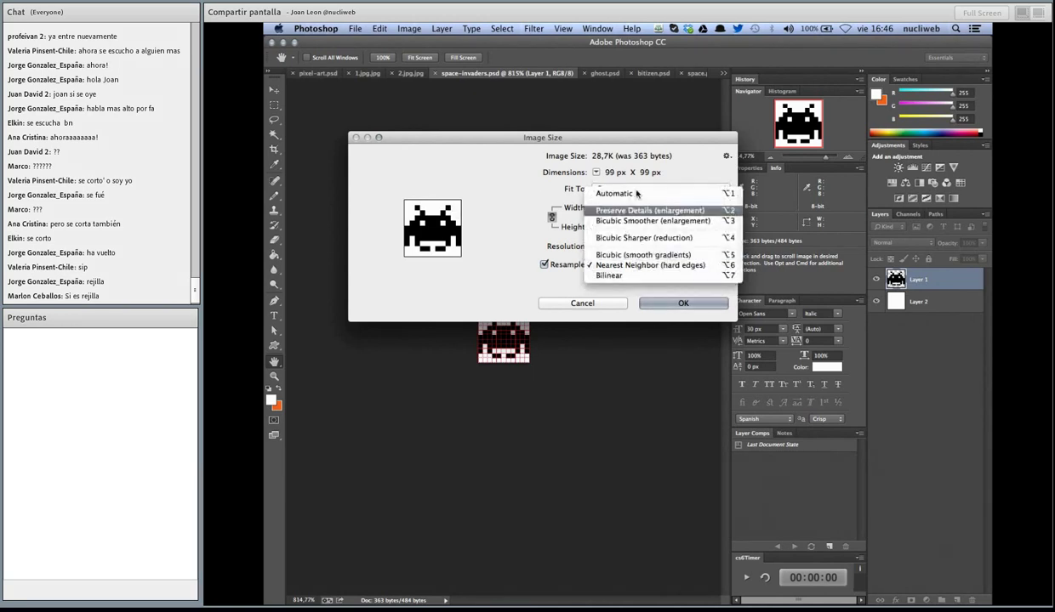
pyautogui.click(621, 186)
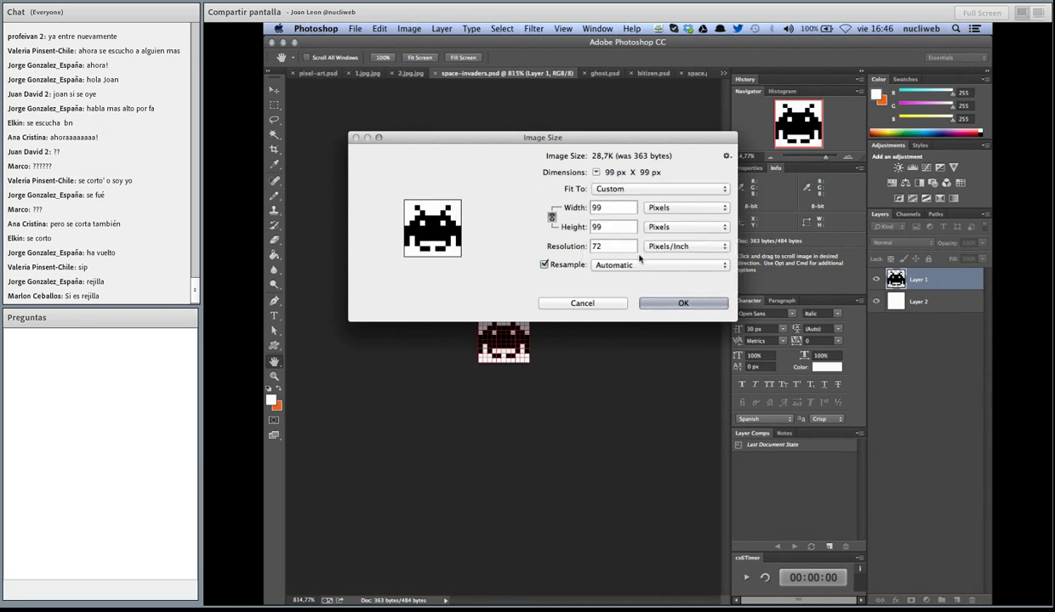
pyautogui.press('Tab')
pyautogui.moveTo(433, 228)
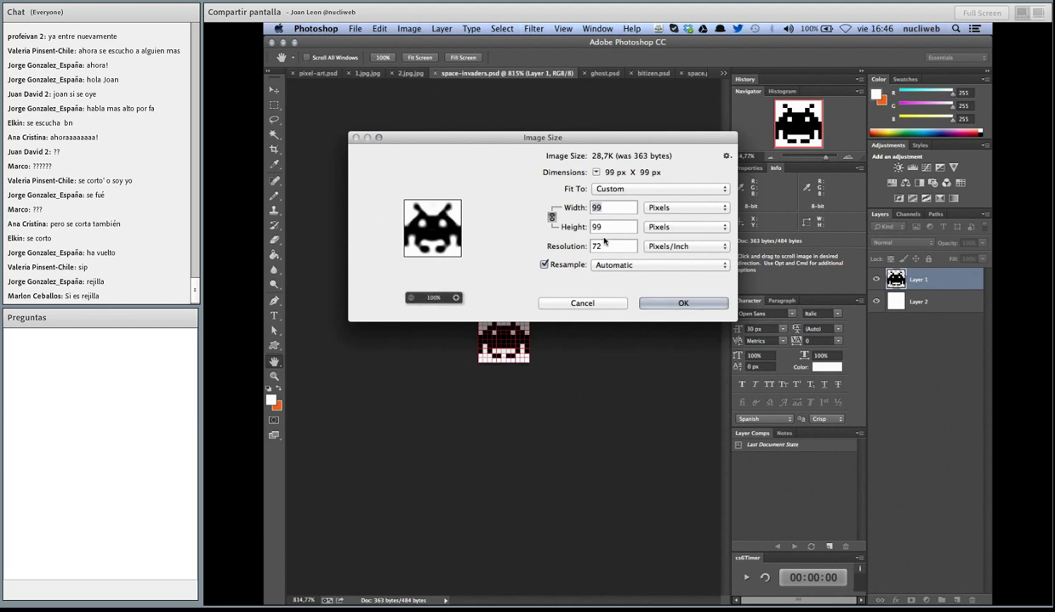
pyautogui.click(456, 298)
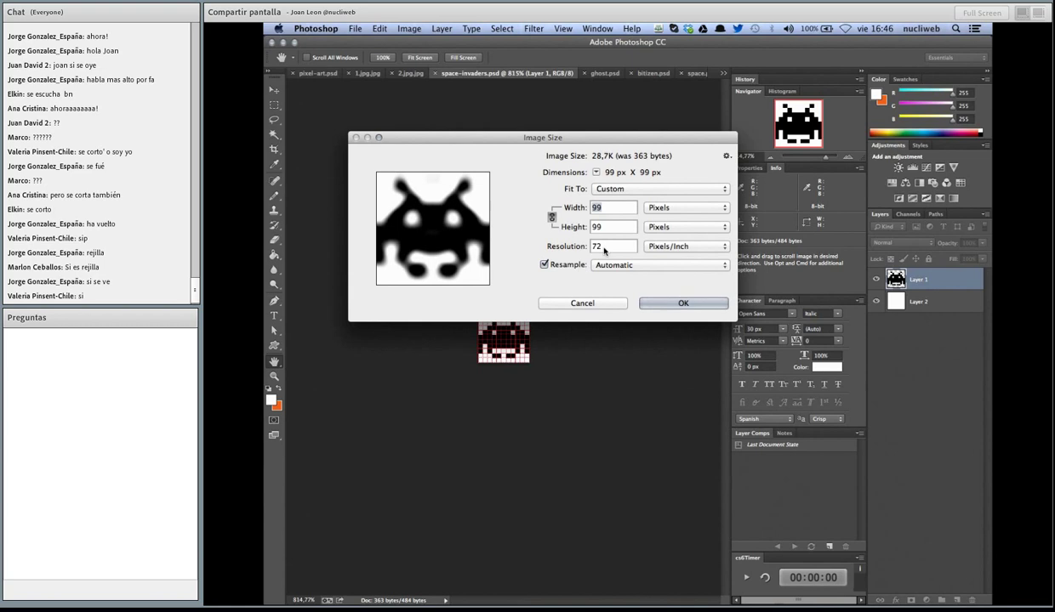
pyautogui.click(672, 303)
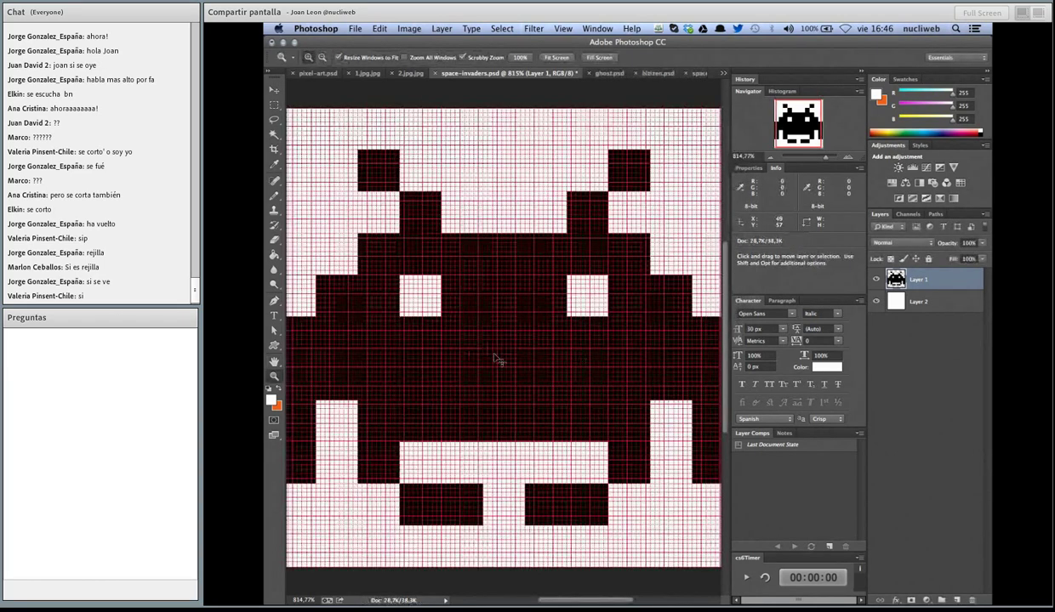
pyautogui.hotkey('ctrl', '1')
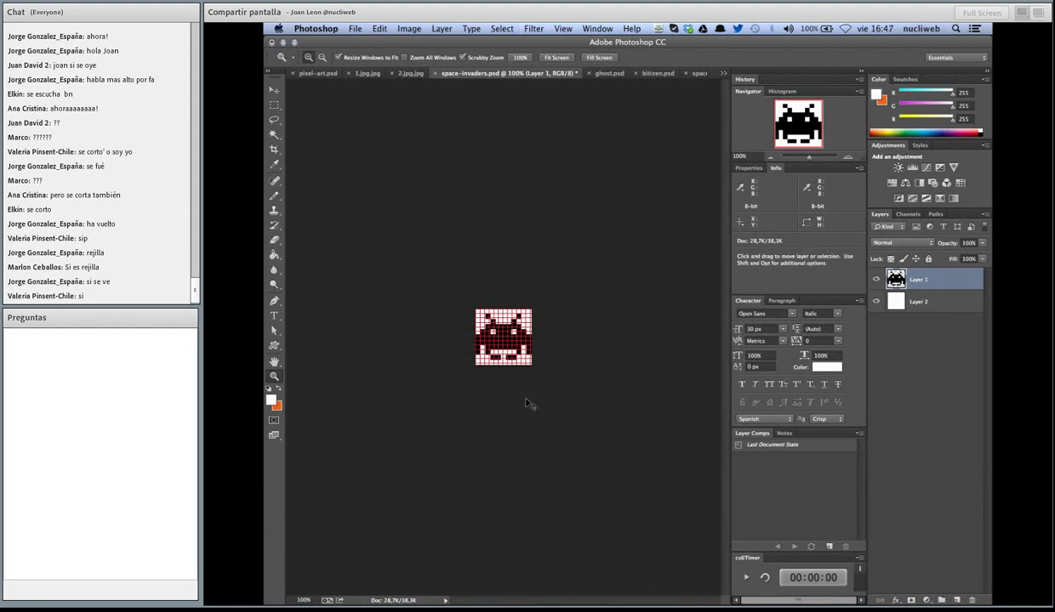
# - Set the default image interpolation to Bicubic Automatic in General preferences
pyautogui.press('z')
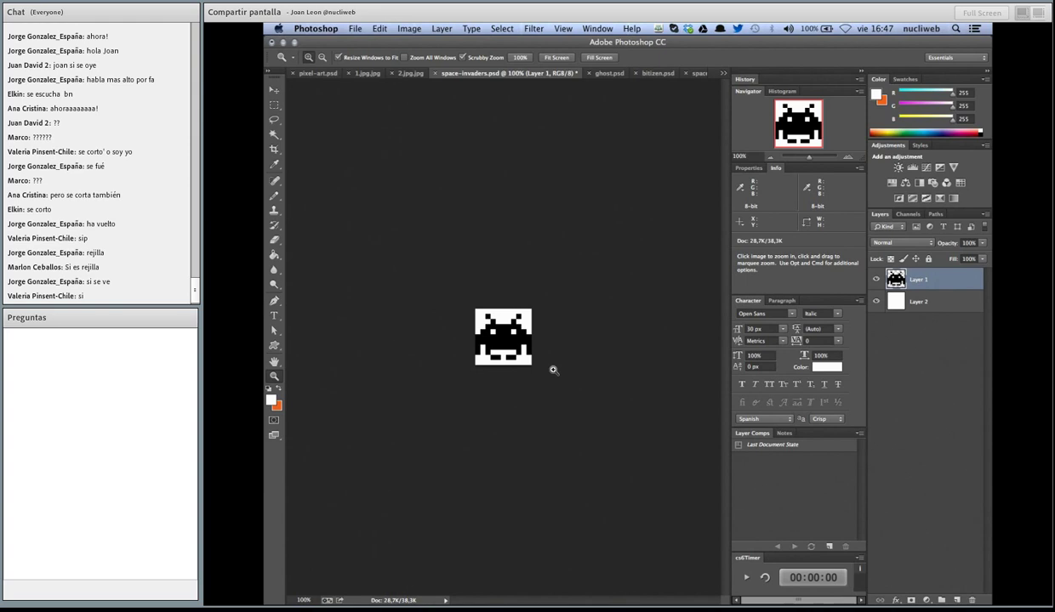
pyautogui.click(315, 28)
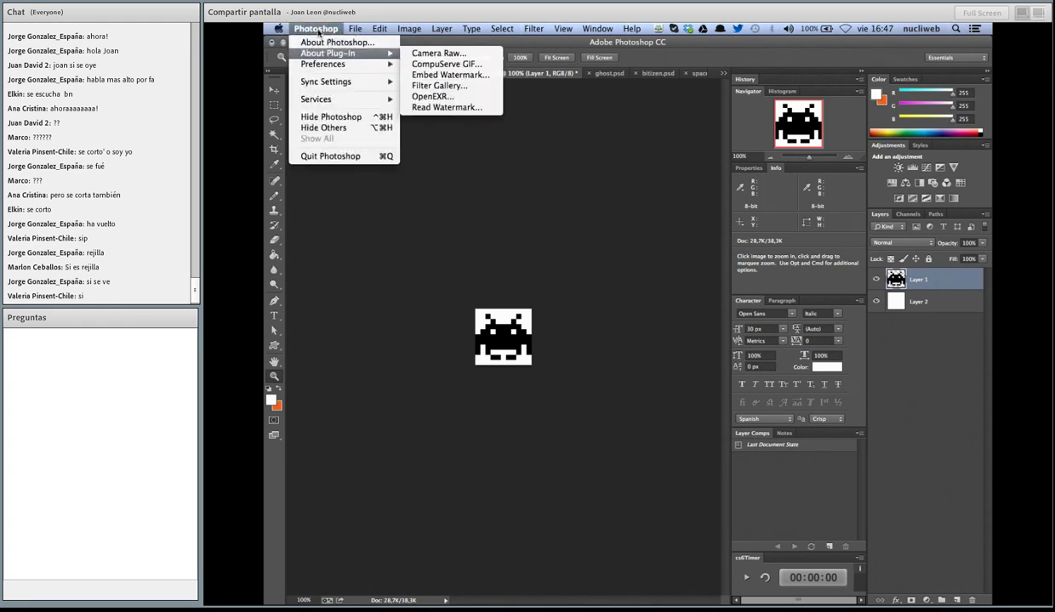
pyautogui.moveTo(323, 63)
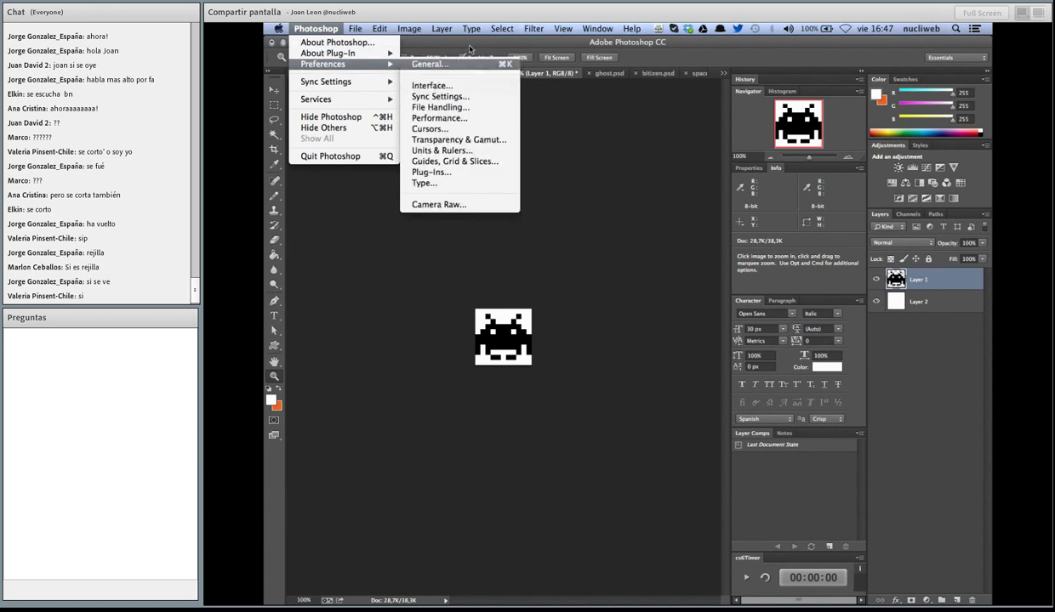
pyautogui.click(459, 63)
pyautogui.click(621, 222)
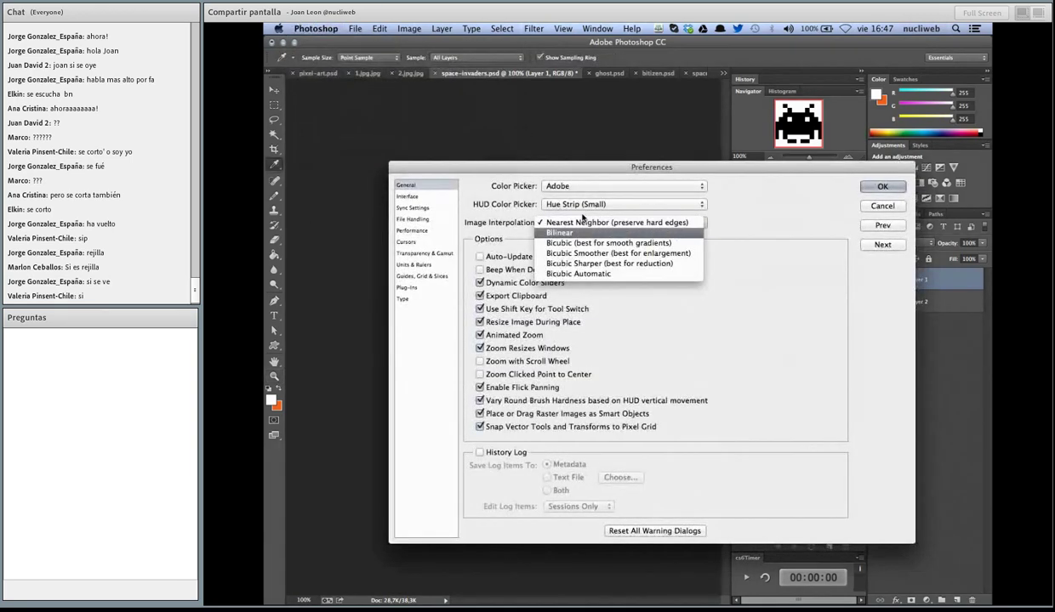
pyautogui.click(578, 273)
pyautogui.click(882, 187)
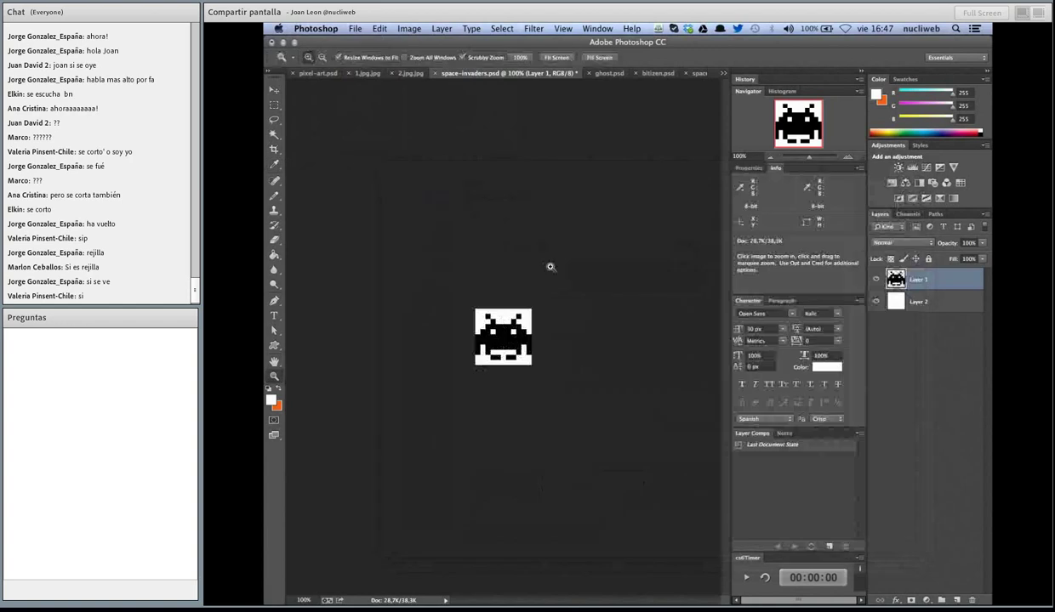
# - Undo the 99 px enlargement and try resizing the invader to 110 px
pyautogui.press('v')
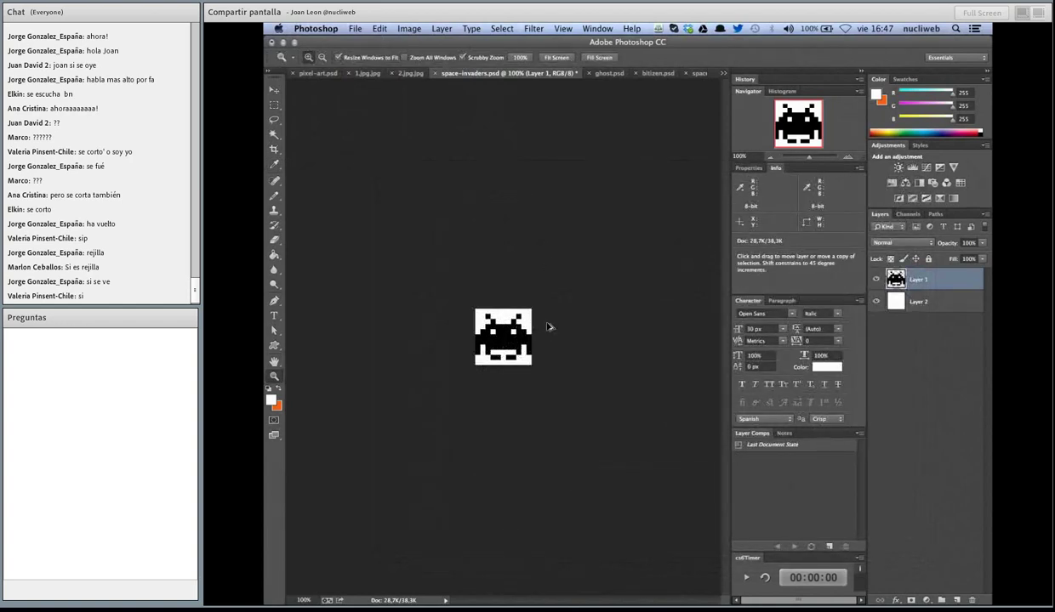
pyautogui.hotkey('ctrl', 'z')
pyautogui.press('z')
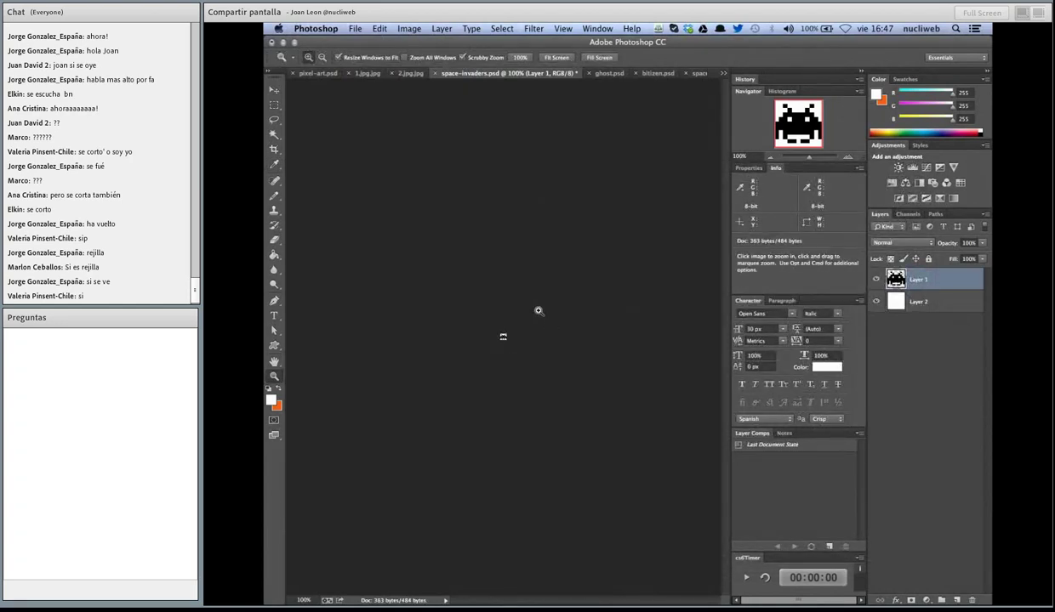
pyautogui.click(407, 28)
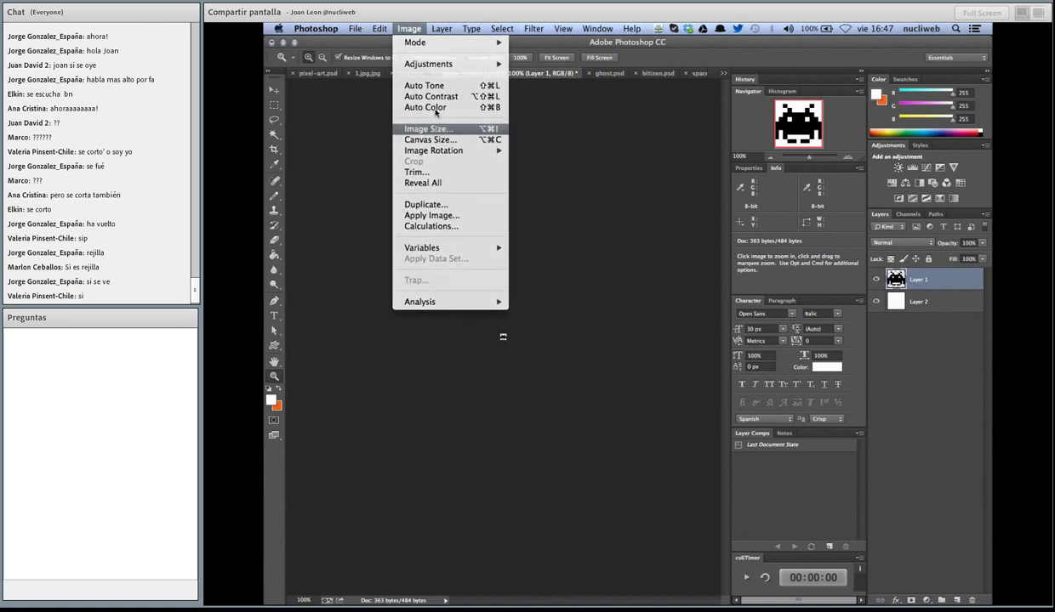
pyautogui.click(430, 129)
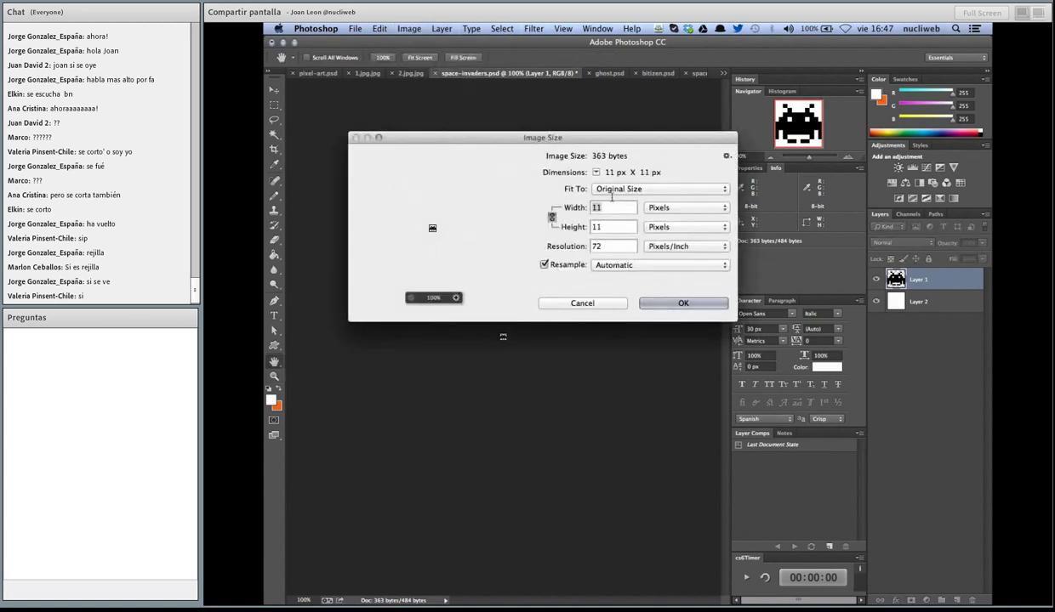
pyautogui.write('110')
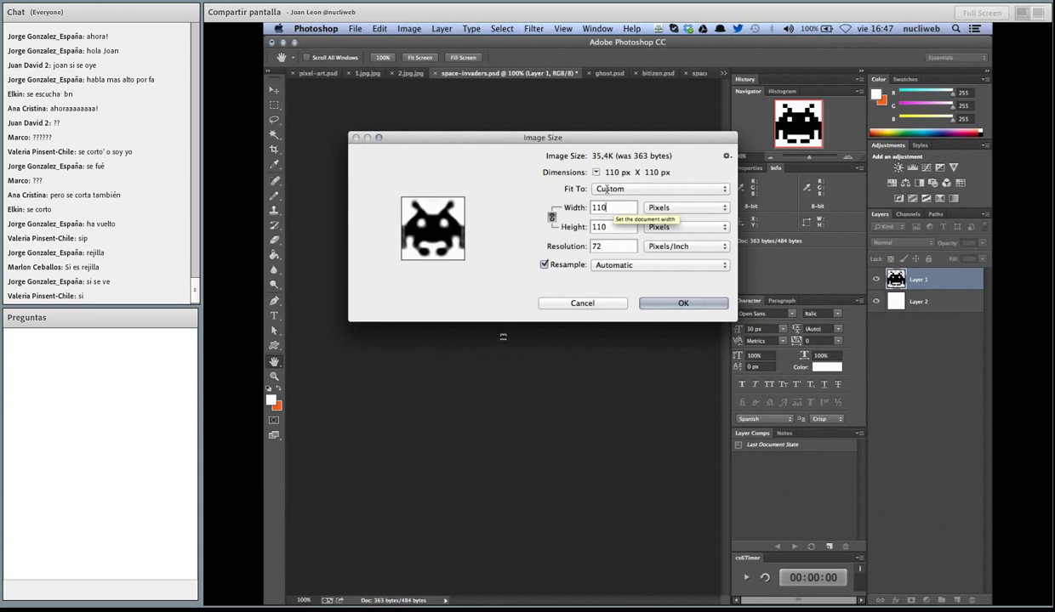
pyautogui.click(678, 303)
pyautogui.press('z')
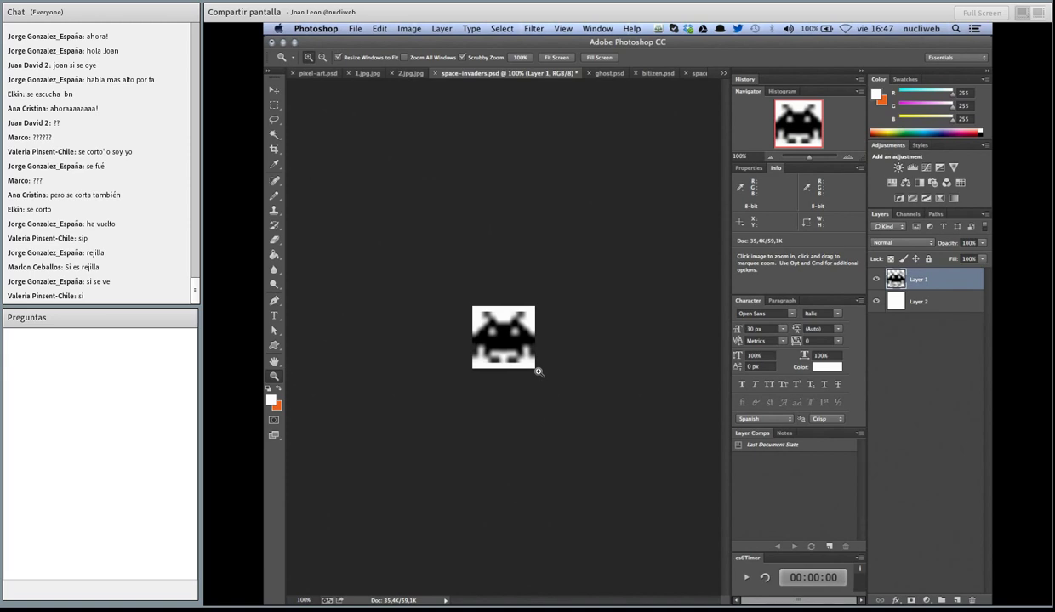
# - Undo the 110 px resize and zoom in close on the 11×11 invader
pyautogui.hotkey('ctrl', 'x')
pyautogui.hotkey('ctrl', 'v')
pyautogui.click(493, 342)
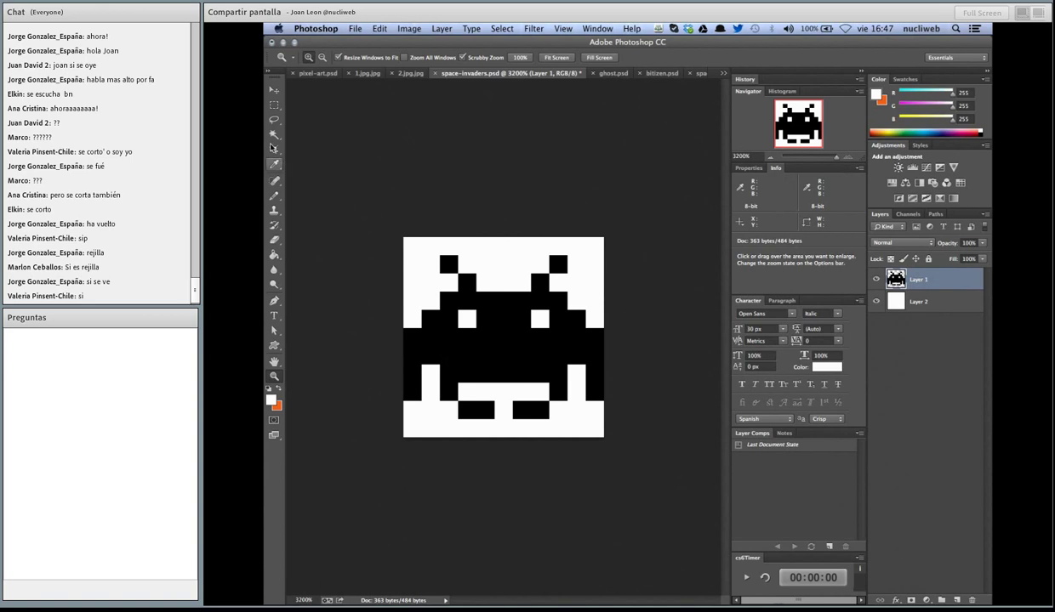
pyautogui.click(274, 195)
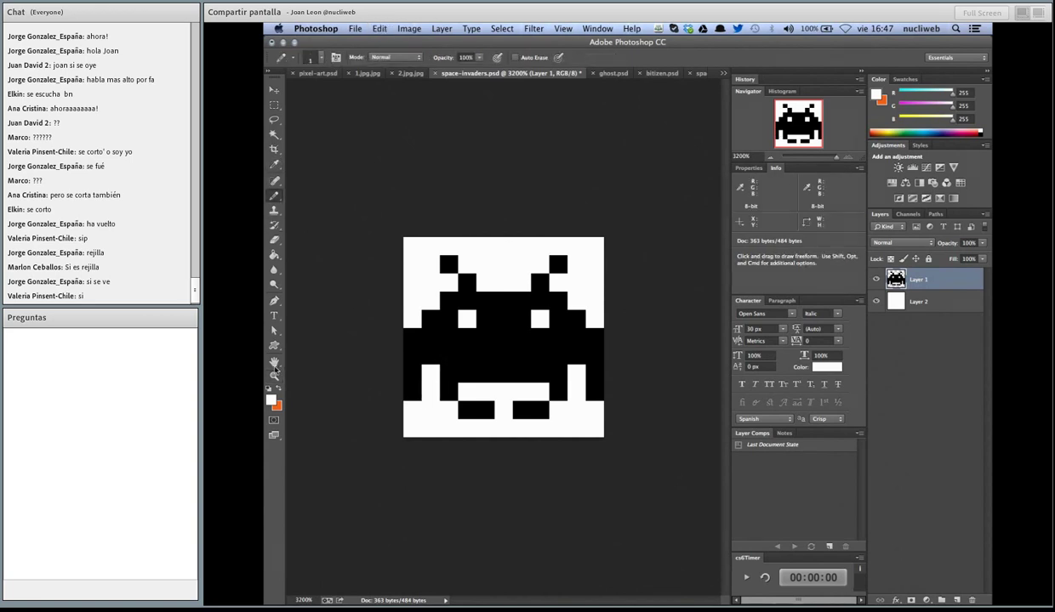
# - Paint every black pixel of the invader orange with the Pencil, then switch to ghost.psd
pyautogui.press('x')
pyautogui.moveTo(411, 390)
pyautogui.mouseDown()
pyautogui.moveTo(431, 318)
pyautogui.moveTo(448, 387)
pyautogui.mouseUp()
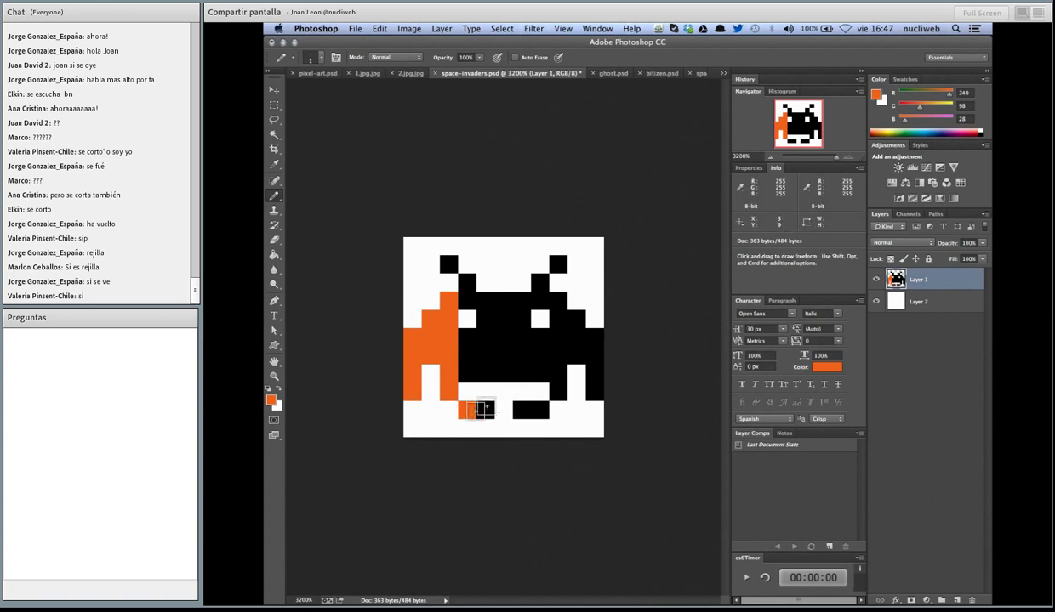
pyautogui.moveTo(463, 410)
pyautogui.mouseDown()
pyautogui.moveTo(529, 409)
pyautogui.moveTo(489, 369)
pyautogui.moveTo(453, 357)
pyautogui.moveTo(596, 346)
pyautogui.moveTo(598, 333)
pyautogui.moveTo(442, 296)
pyautogui.moveTo(492, 301)
pyautogui.moveTo(502, 327)
pyautogui.moveTo(516, 315)
pyautogui.moveTo(558, 332)
pyautogui.moveTo(567, 315)
pyautogui.moveTo(499, 343)
pyautogui.moveTo(467, 337)
pyautogui.mouseUp()
pyautogui.click(467, 282)
pyautogui.click(448, 264)
pyautogui.click(539, 282)
pyautogui.click(558, 263)
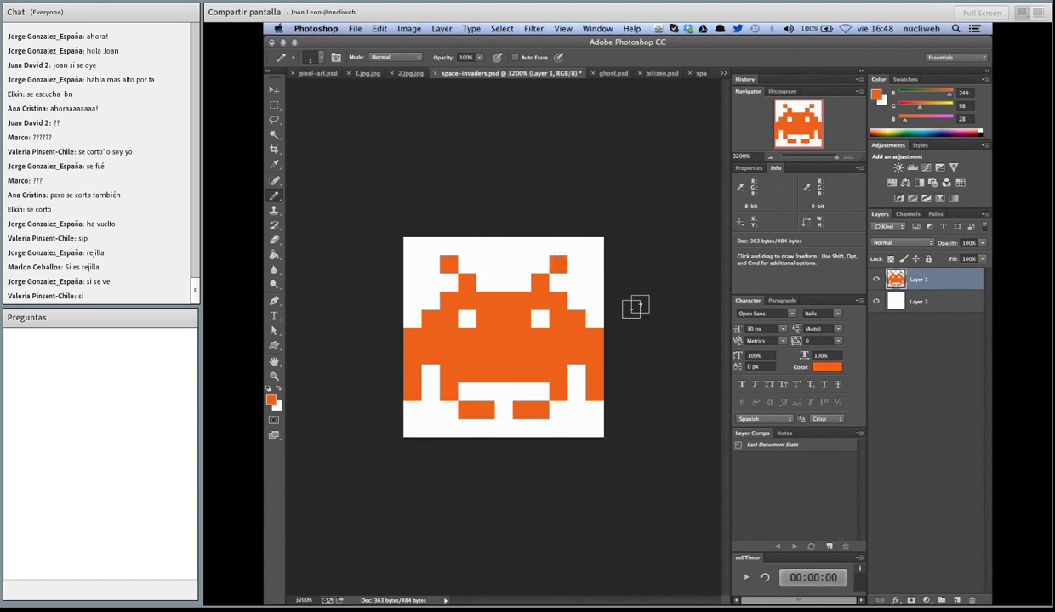
pyautogui.hotkey('ctrl', "'")
pyautogui.hotkey('ctrl', "'")
pyautogui.hotkey('ctrl', "'")
pyautogui.hotkey('ctrl', "'")
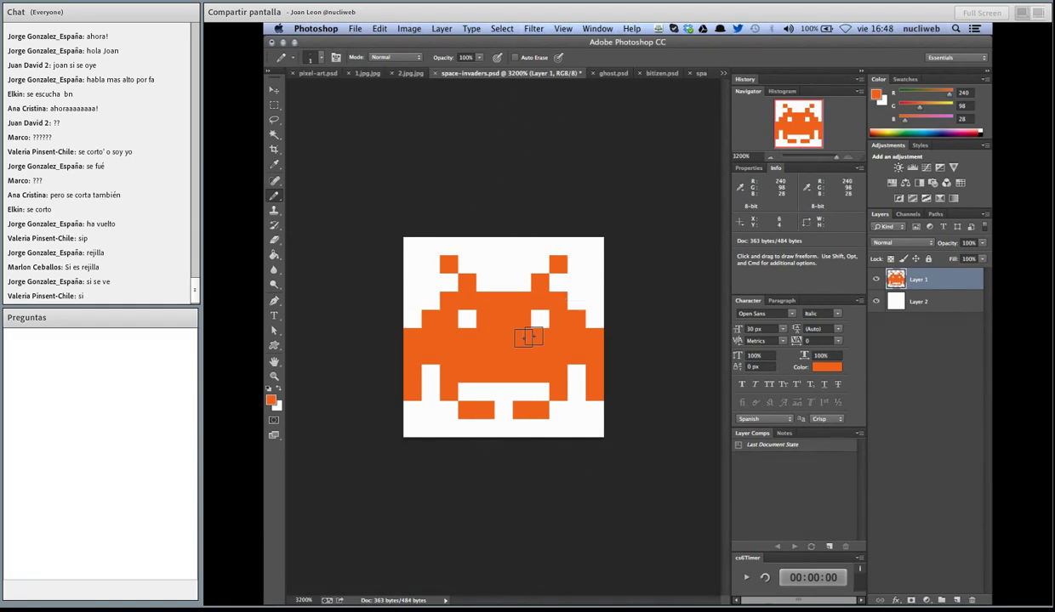
pyautogui.click(607, 73)
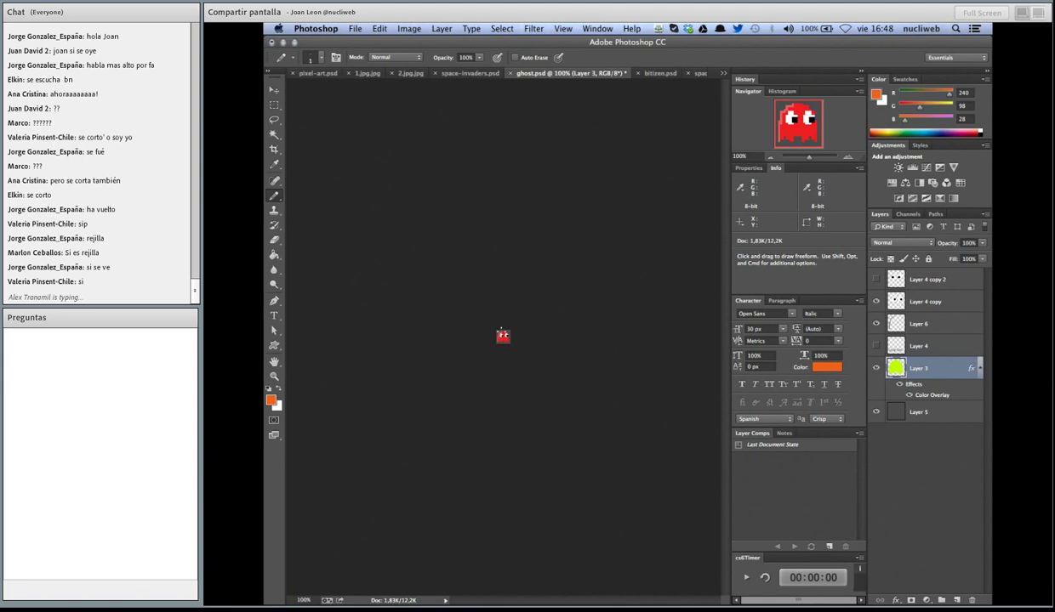
# - Zoom into the ghost and turn off Layer 3's red Color Overlay, showing it lime green
pyautogui.scroll(10, 503, 335)
pyautogui.scroll(-3, 504, 336)
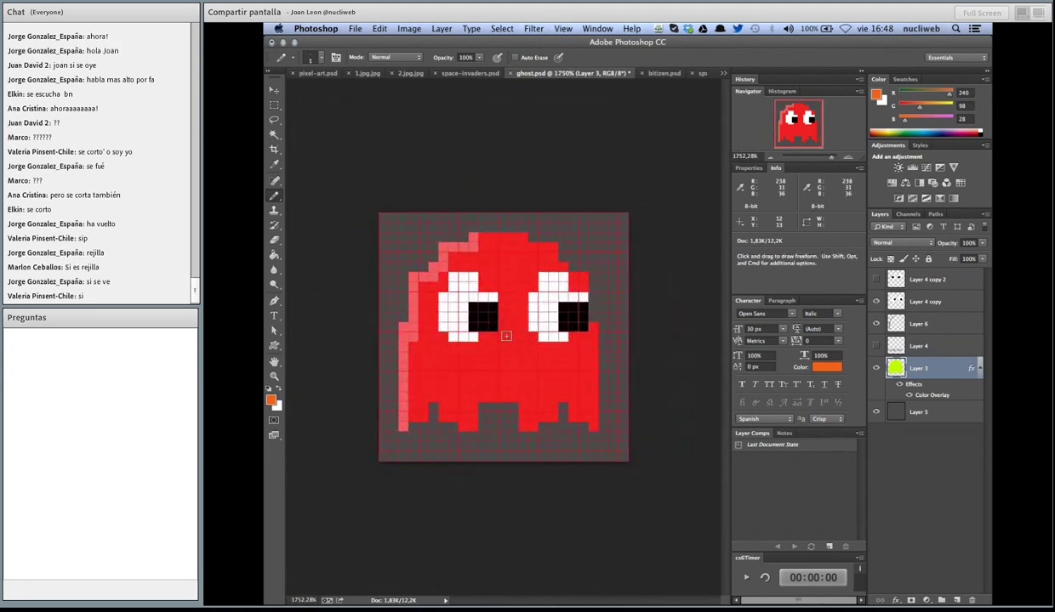
pyautogui.click(900, 384)
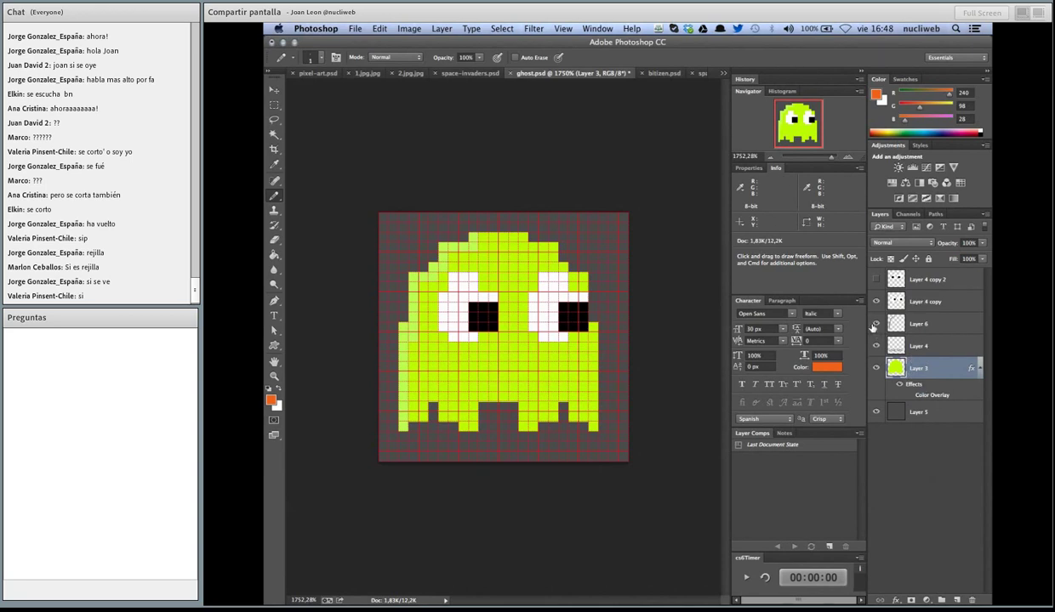
# - Toggle the eye layers so the pupils look right, then select Layer 4 copy and open Edit
pyautogui.click(876, 301)
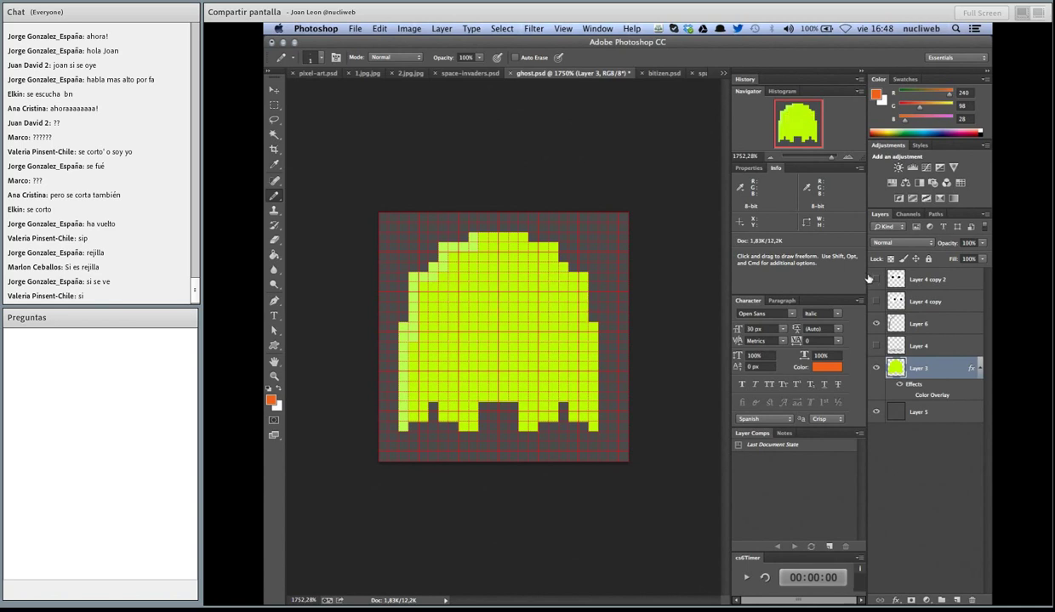
pyautogui.click(875, 279)
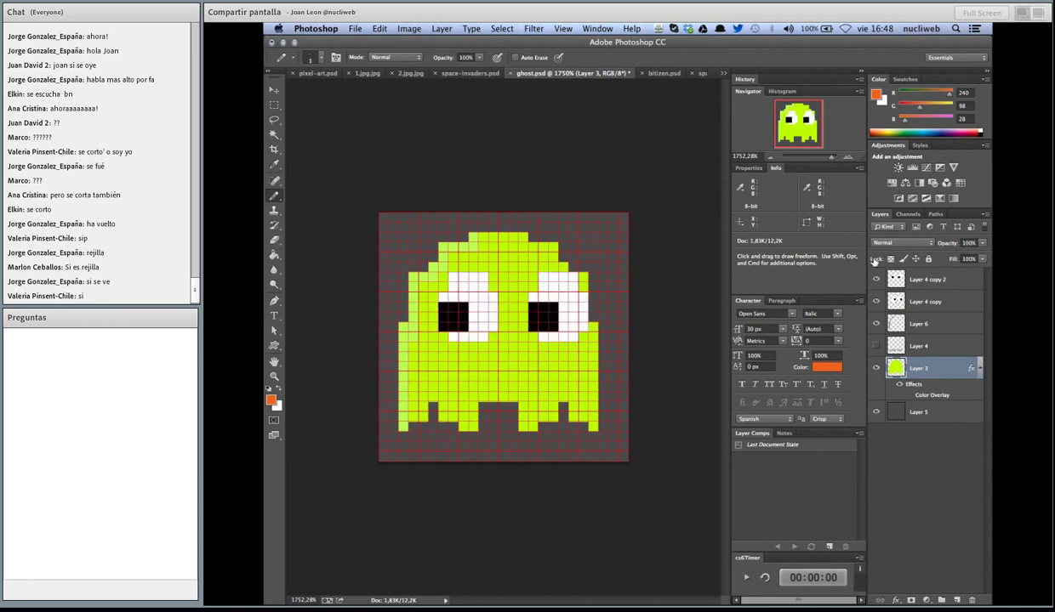
pyautogui.click(876, 279)
pyautogui.click(876, 279)
pyautogui.click(876, 279)
pyautogui.click(925, 301)
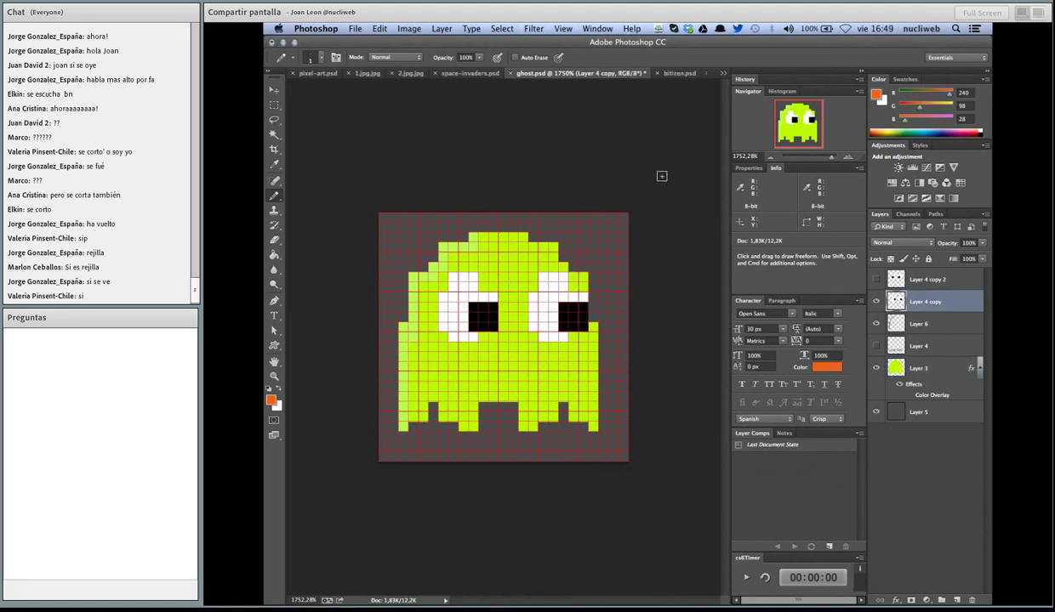
pyautogui.click(380, 28)
pyautogui.moveTo(399, 280)
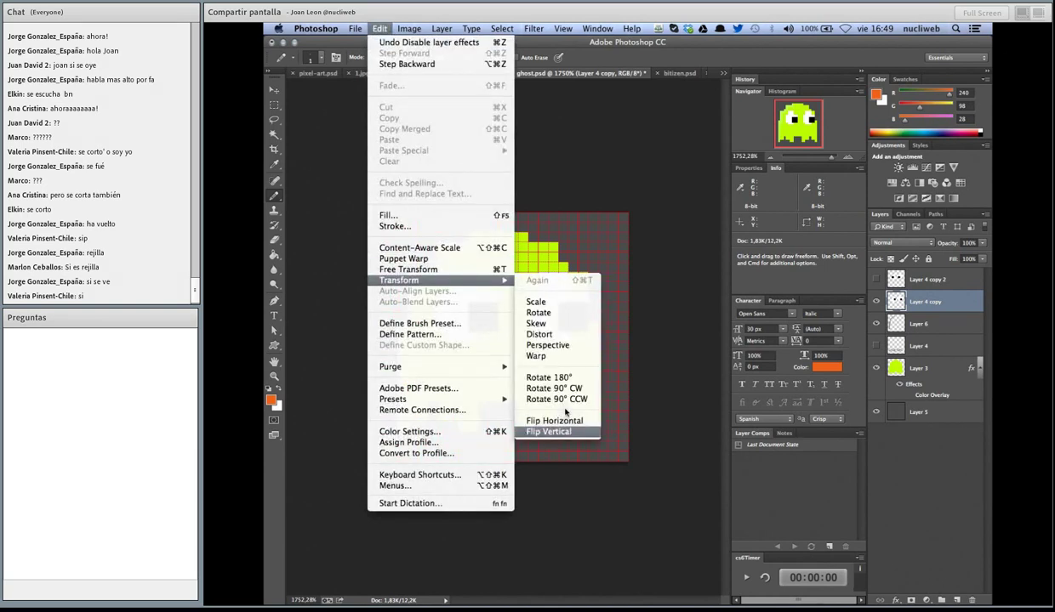
# - Dismiss the Edit menu and toggle Layer 4 copy 2's visibility to shift the pupils
pyautogui.click(657, 360)
pyautogui.click(876, 278)
pyautogui.click(876, 278)
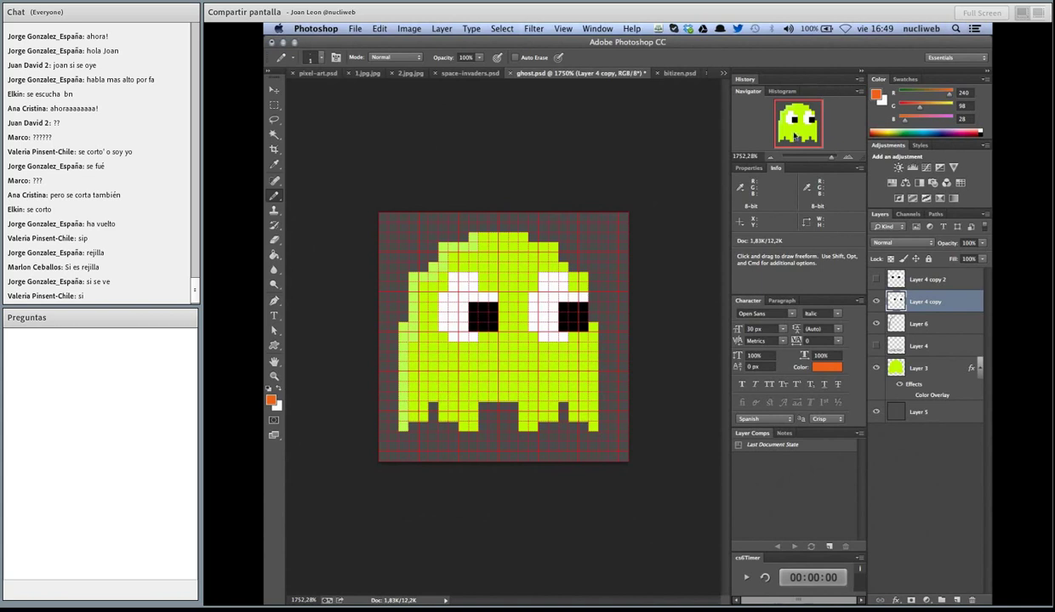
pyautogui.click(876, 278)
pyautogui.click(875, 279)
pyautogui.click(876, 278)
pyautogui.click(876, 279)
pyautogui.click(876, 278)
pyautogui.click(875, 278)
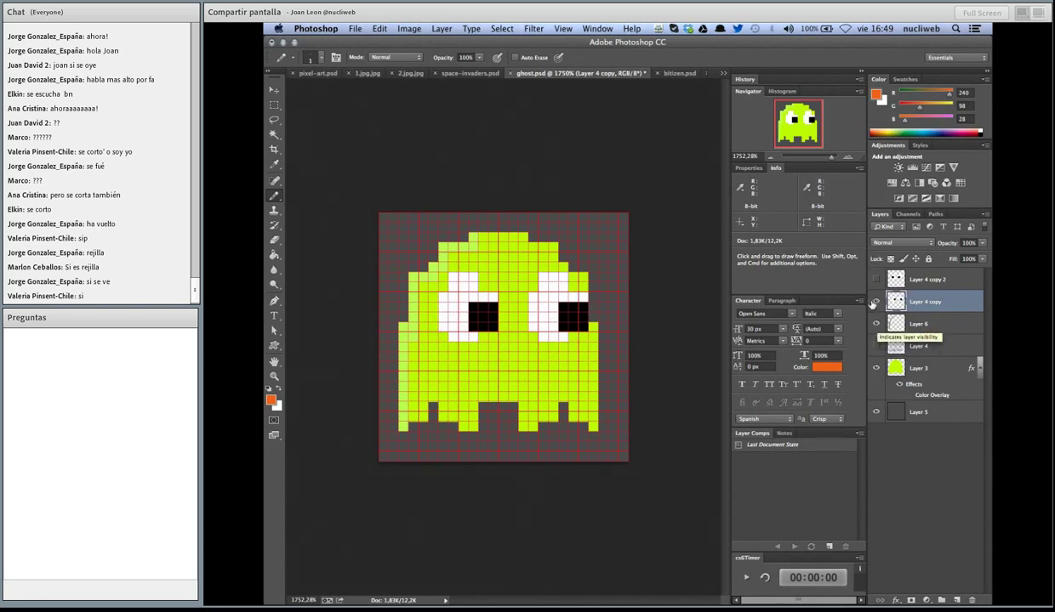
# - Turn Layer 3's red Color Overlay back on and select Layer 6
pyautogui.click(895, 369)
pyautogui.click(909, 396)
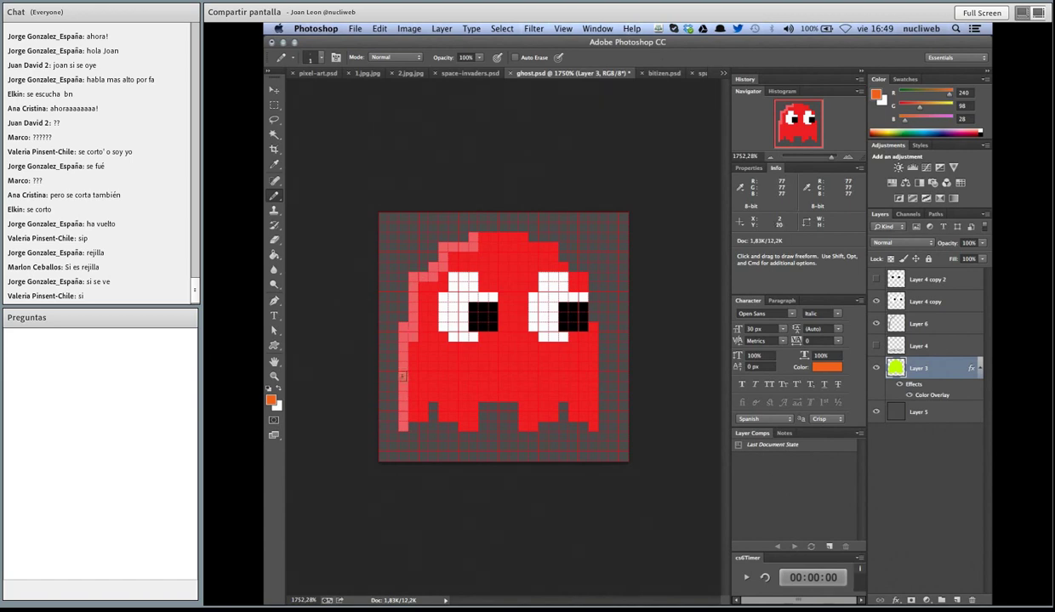
pyautogui.click(901, 323)
# - Hide Layer 4, both eye layers and the red ghost body to isolate the grey outline
pyautogui.click(876, 345)
pyautogui.click(876, 301)
pyautogui.click(876, 279)
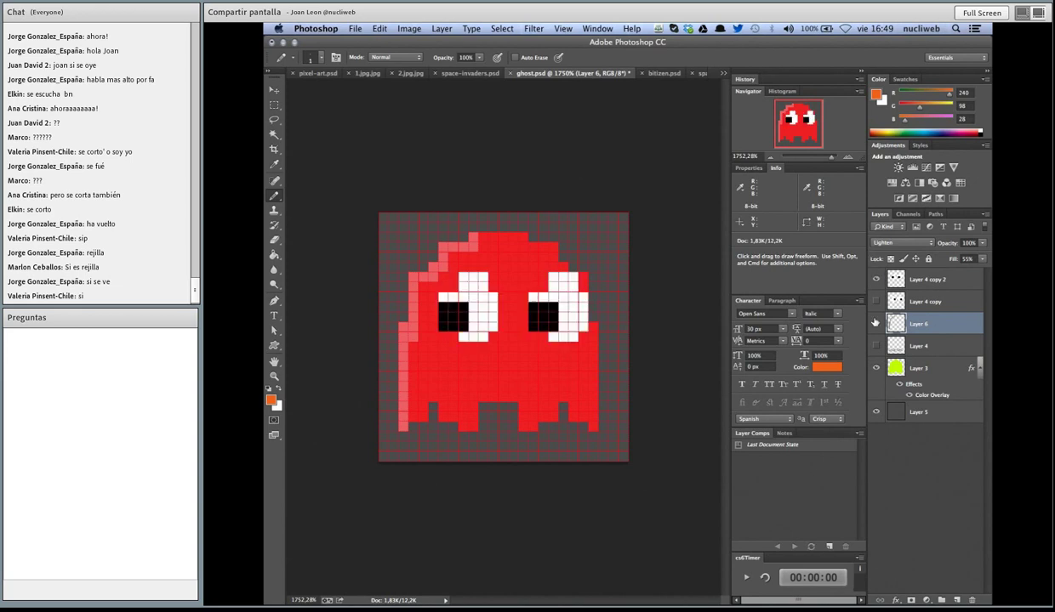
pyautogui.click(876, 279)
pyautogui.click(876, 367)
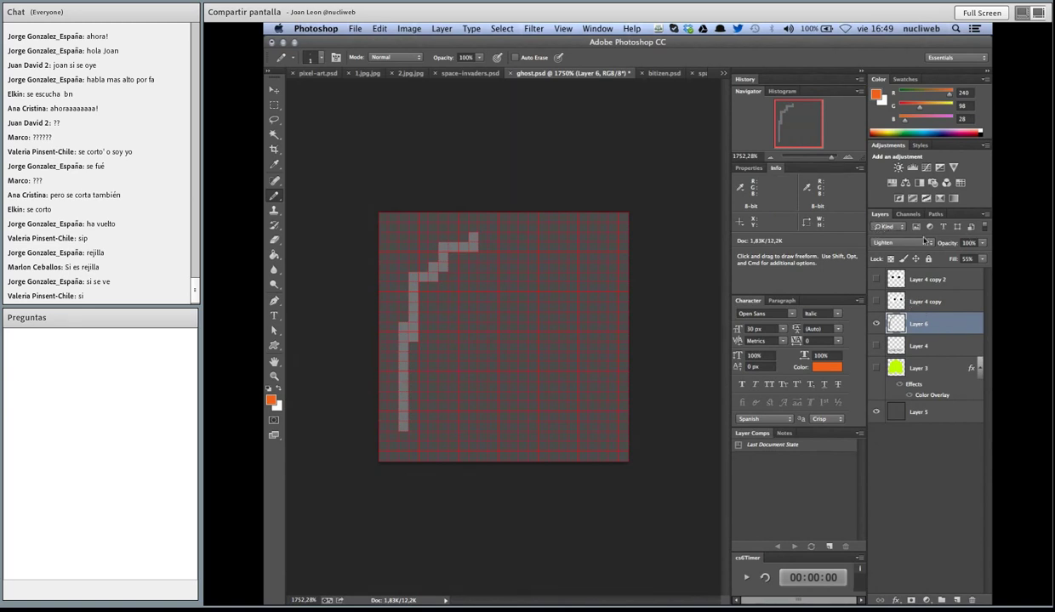
# - Raise the outline layer's fill to 100%, trying Normal blend before returning to Lighten
pyautogui.moveTo(983, 258); pyautogui.dragTo(986, 271)
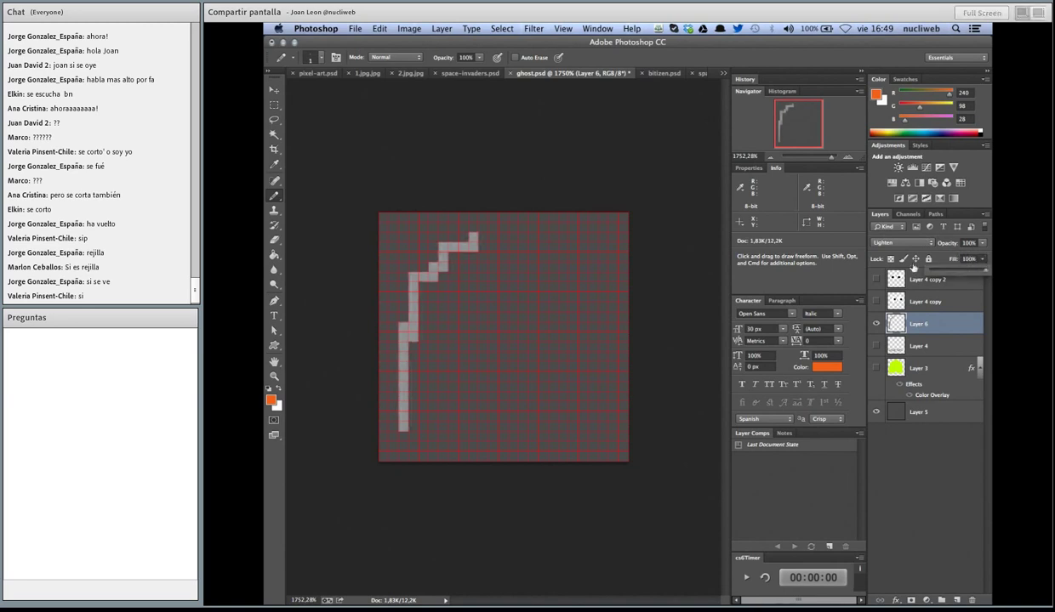
pyautogui.click(902, 243)
pyautogui.click(876, 177)
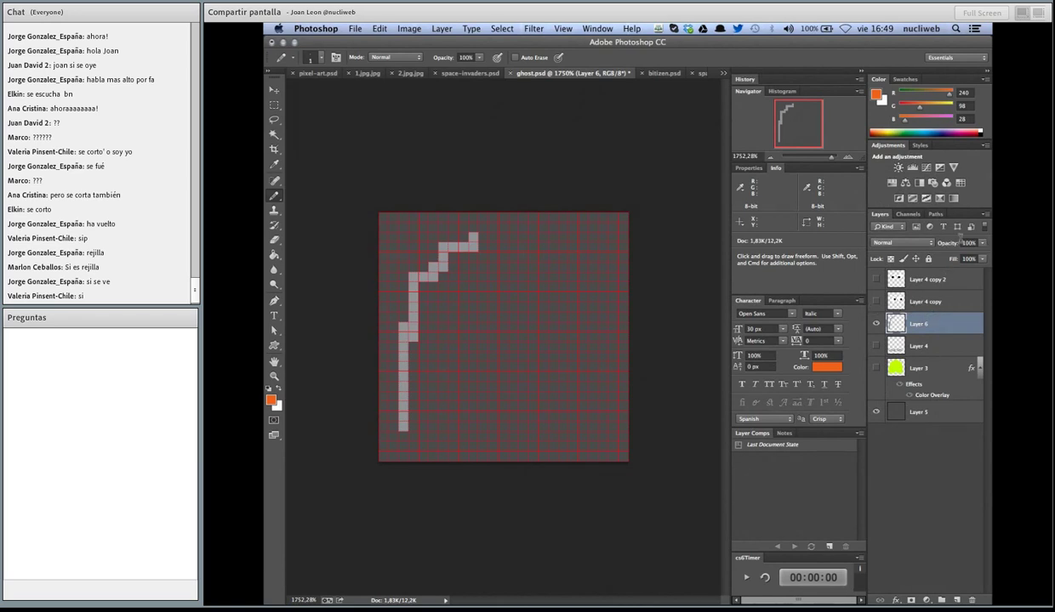
pyautogui.click(902, 243)
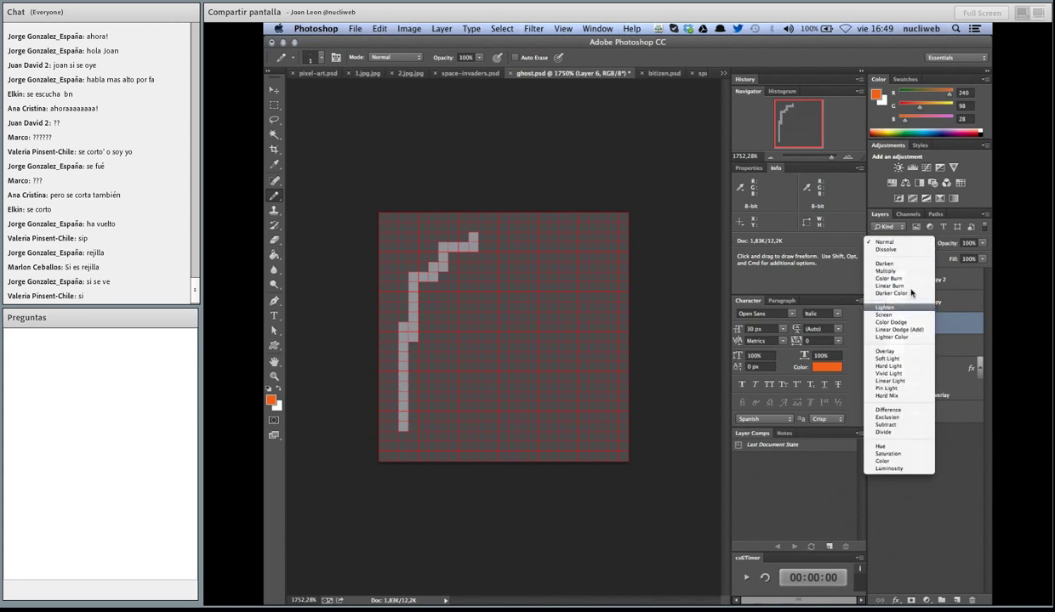
pyautogui.click(908, 305)
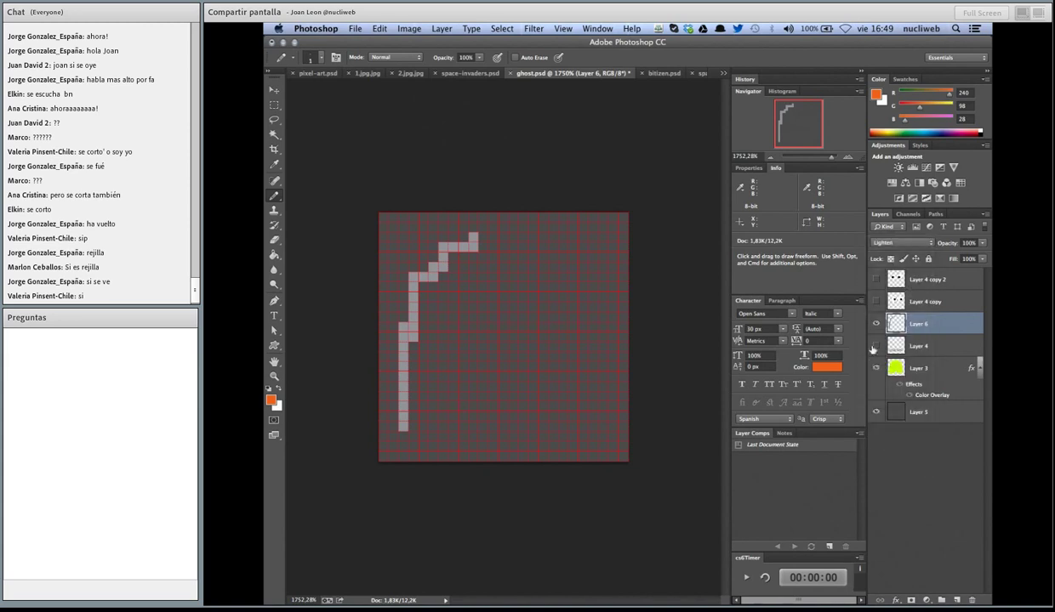
# - Show the ghost body and eye layers again, keeping the pink bottom highlights hidden
pyautogui.click(876, 367)
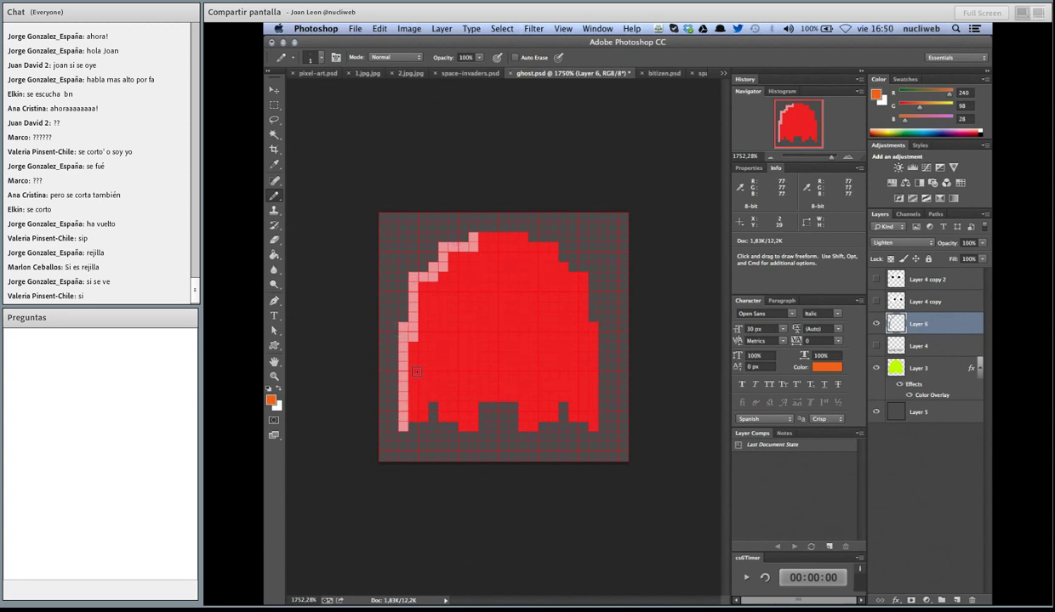
pyautogui.click(876, 345)
pyautogui.click(876, 301)
pyautogui.click(876, 279)
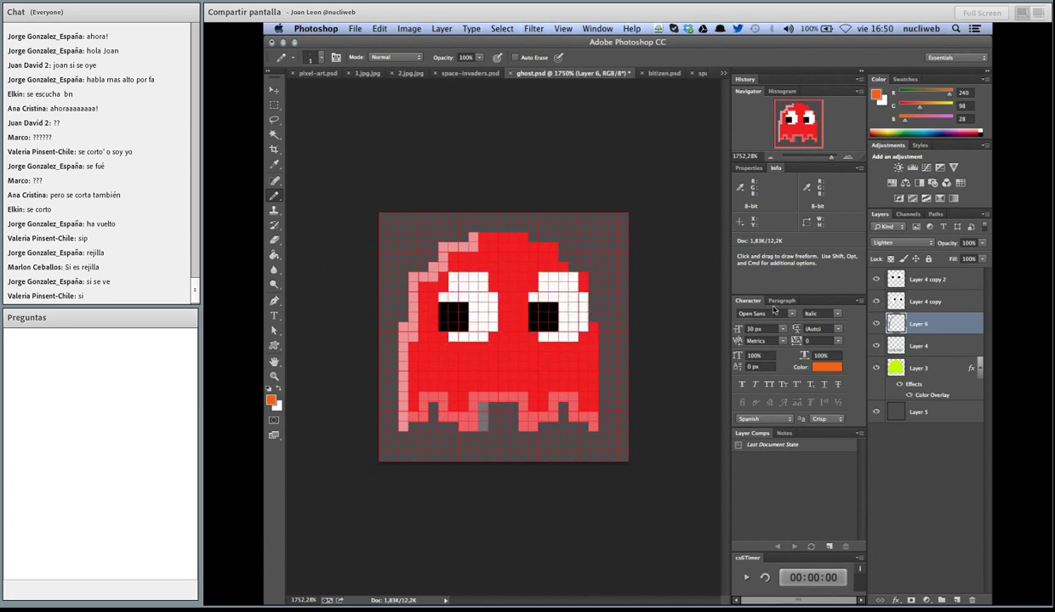
pyautogui.click(876, 345)
# - Fit the bitizen sprite to the window, check the Shirt layer, then move to space.psd
pyautogui.click(634, 73)
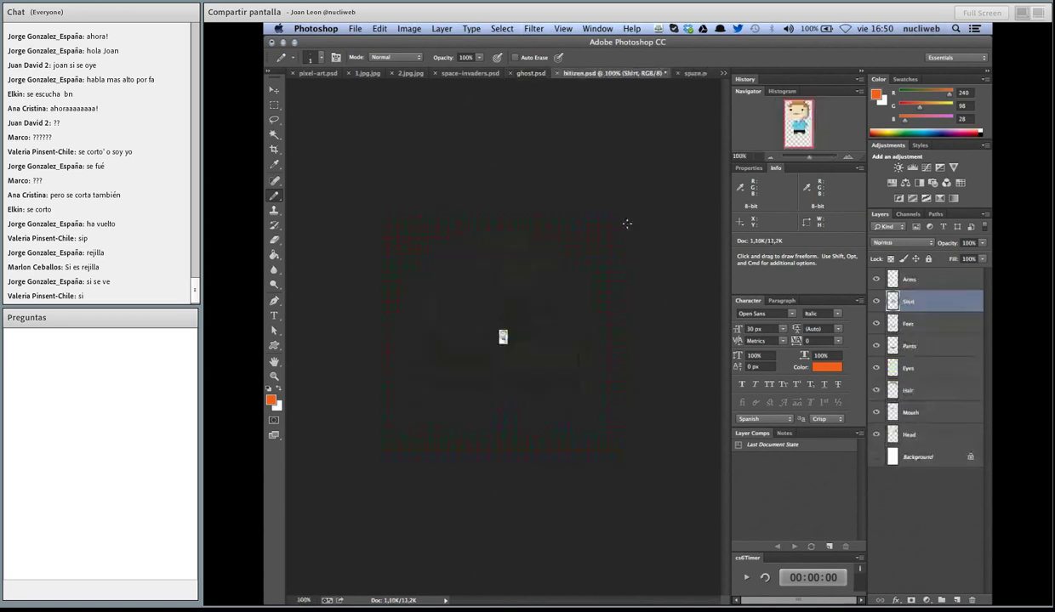
pyautogui.press('super+0')
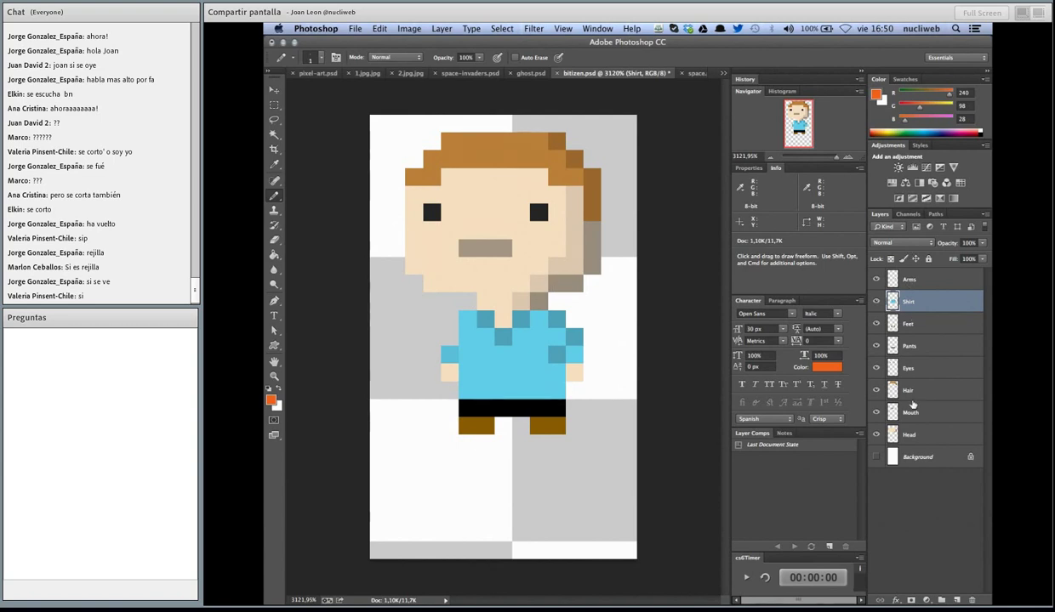
pyautogui.click(876, 301)
pyautogui.click(694, 74)
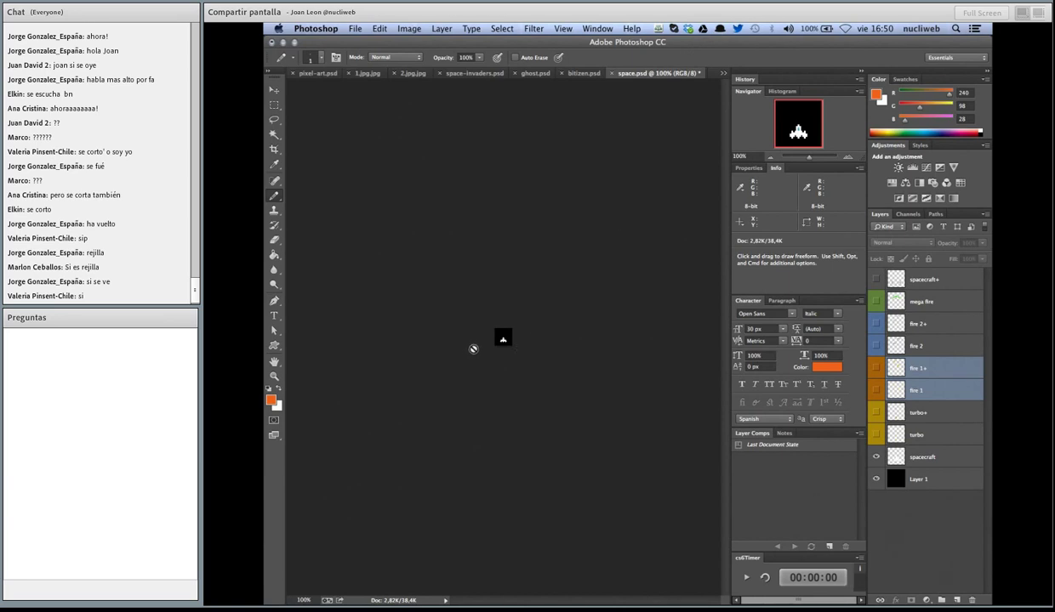
# - Fit the spaceship canvas to the window and briefly show, then hide, the pixel grid
pyautogui.press('super+0')
pyautogui.scroll(-1, 475, 350)
pyautogui.scroll(-1, 476, 350)
pyautogui.scroll(-2, 476, 349)
pyautogui.scroll(-1, 475, 350)
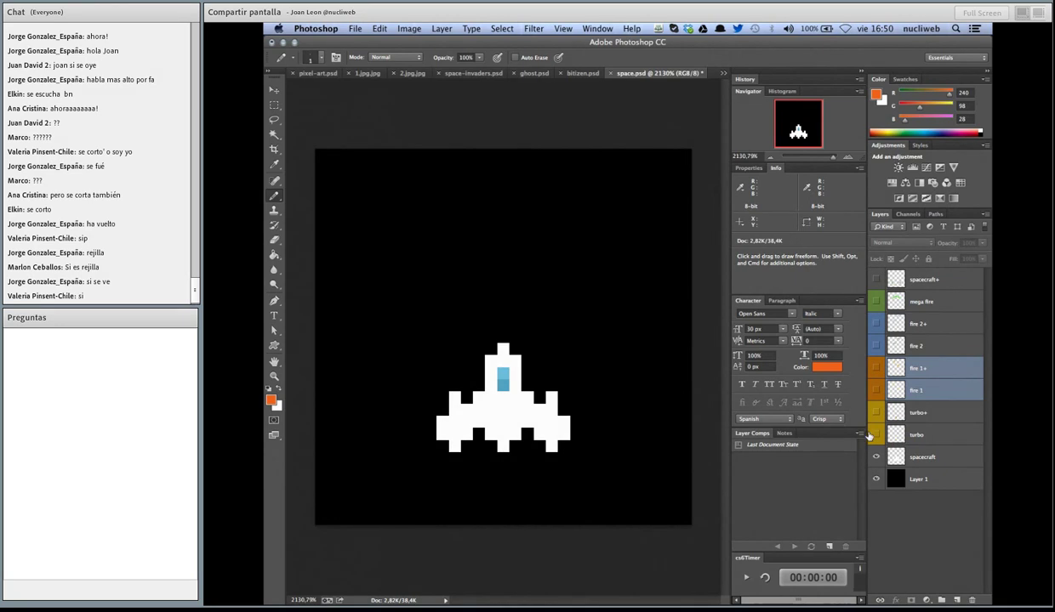
pyautogui.hotkey('ctrl', "'")
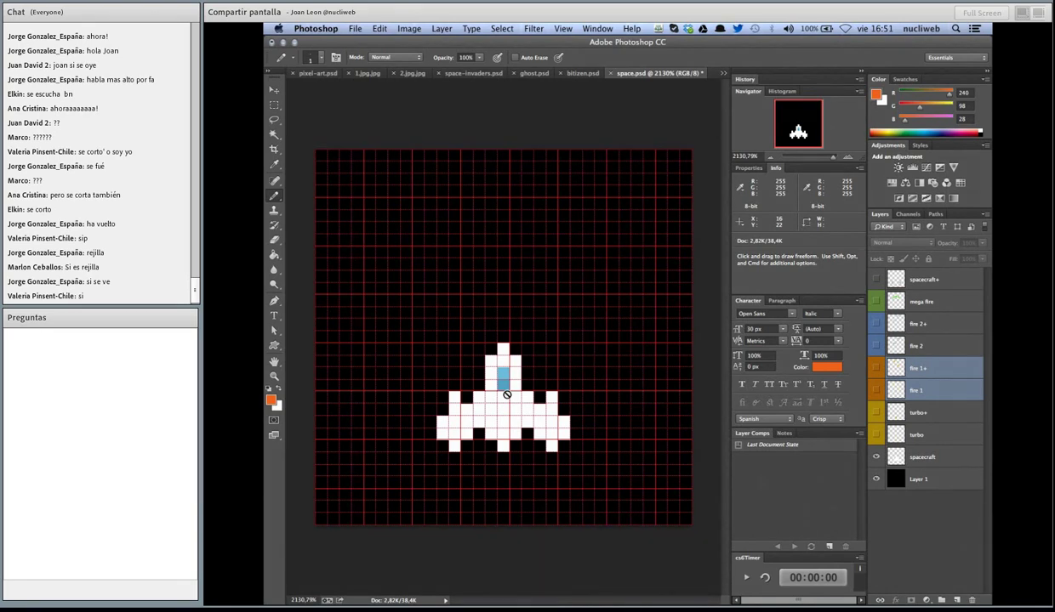
pyautogui.hotkey('ctrl', "'")
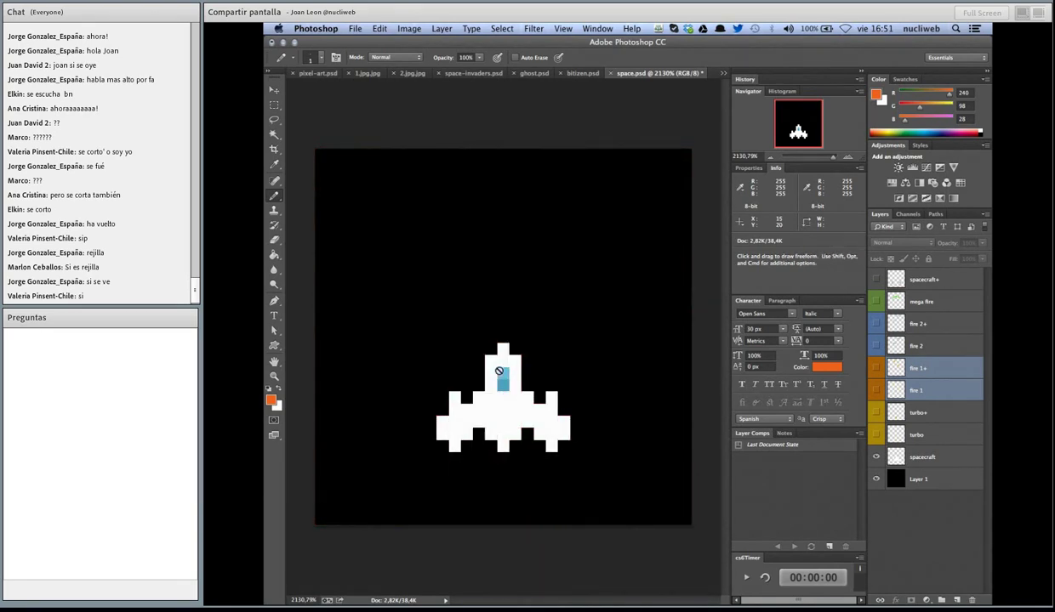
# - Zoom and pan around the spaceship sprite to inspect it closely
pyautogui.scroll(2, 501, 372)
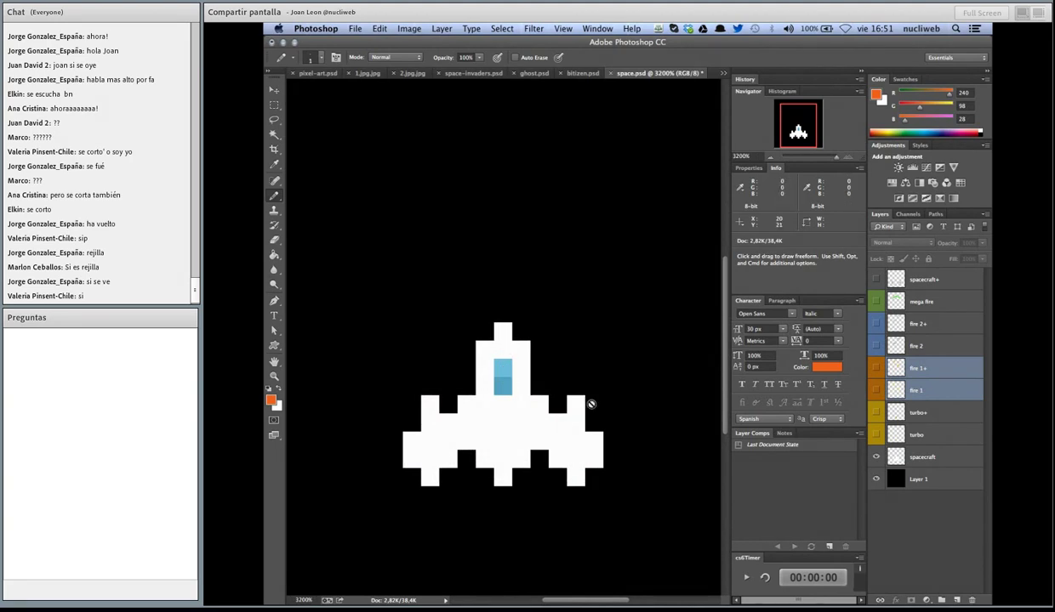
pyautogui.scroll(-3, 587, 394)
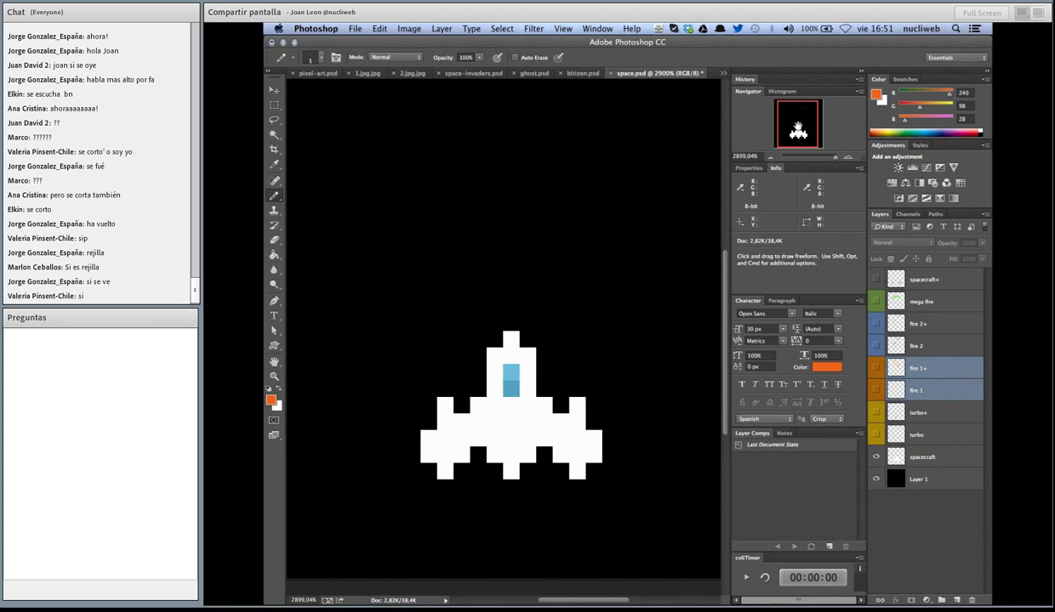
pyautogui.scroll(-1, 668, 295)
pyautogui.scroll(-3, 612, 296)
pyautogui.scroll(1, 612, 297)
pyautogui.scroll(1, 615, 298)
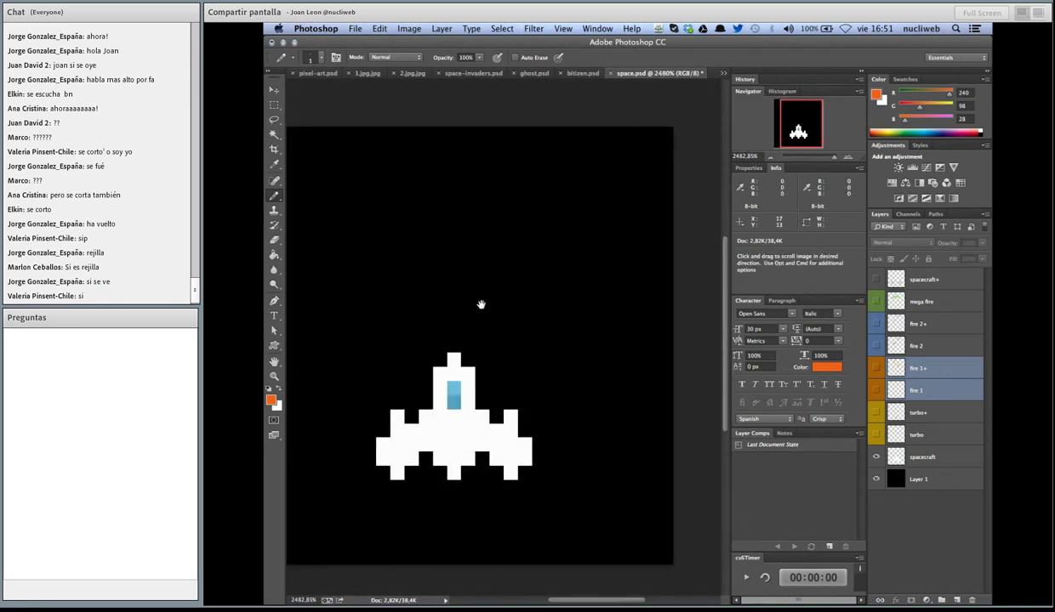
pyautogui.hscroll(-3, 546, 301)
pyautogui.hscroll(-2, 535, 297)
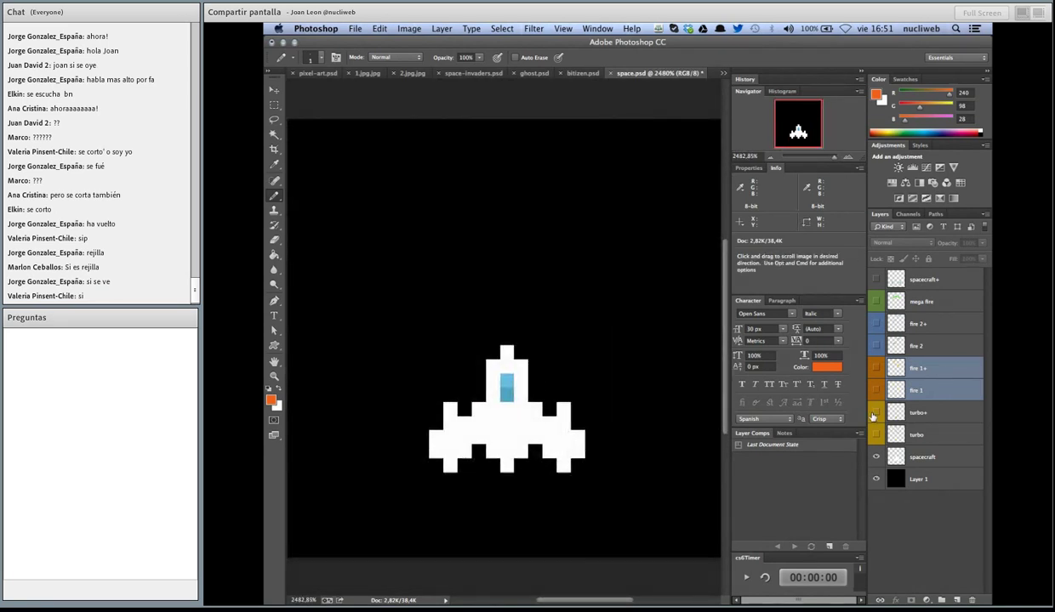
# - Toggle the turbo and turbo+ thruster flames under the ship to compare them
pyautogui.click(874, 413)
pyautogui.click(872, 416)
pyautogui.click(875, 435)
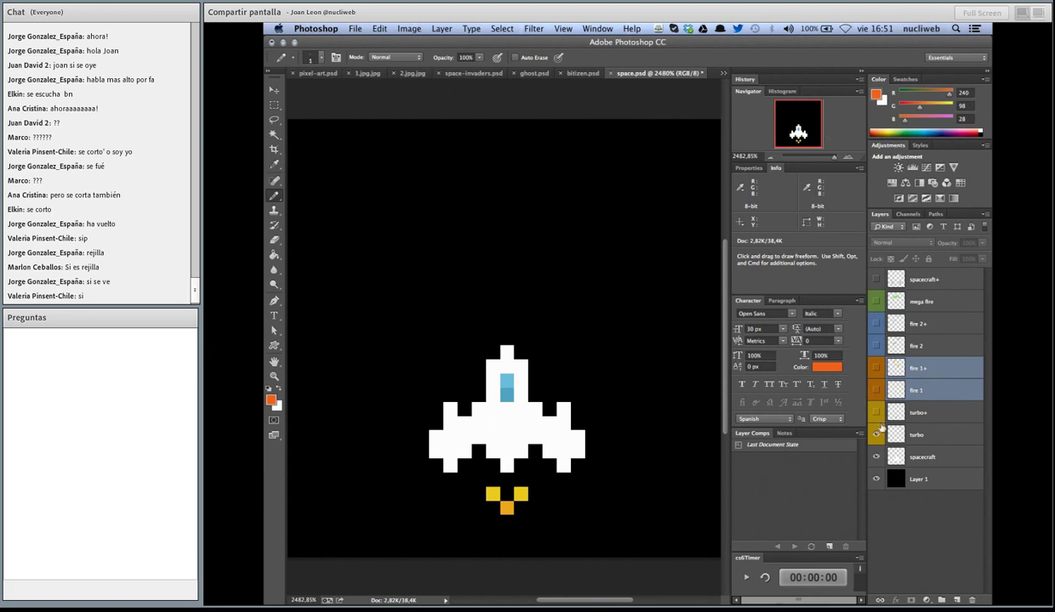
pyautogui.scroll(-1, 616, 433)
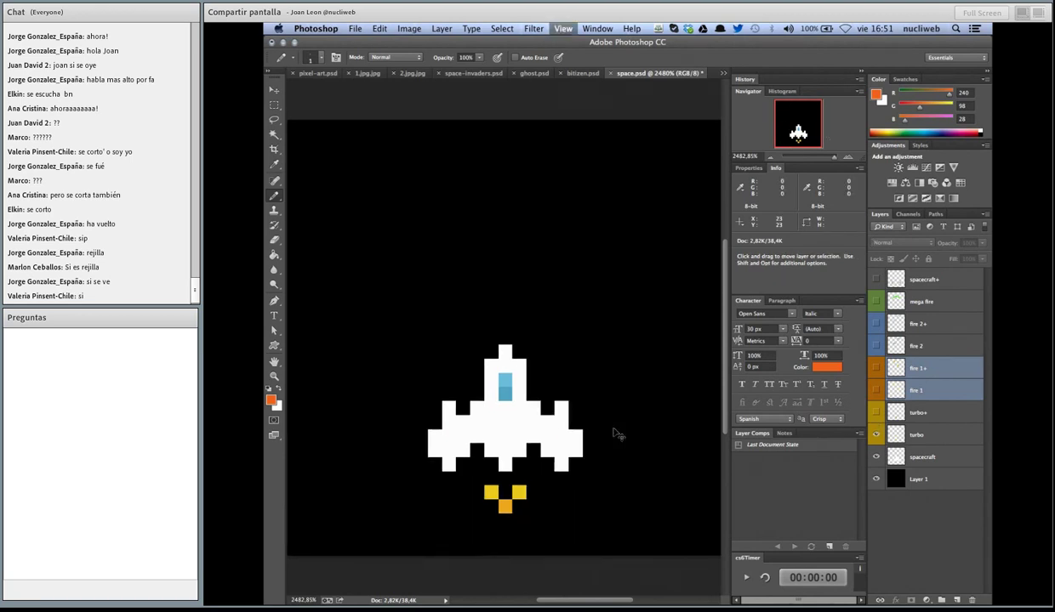
pyautogui.click(870, 414)
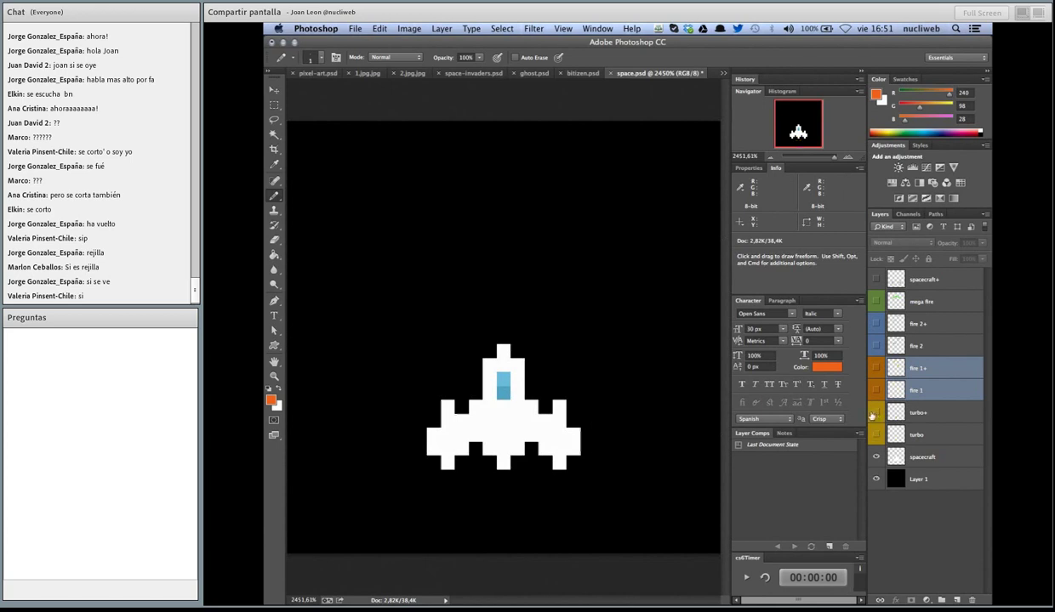
pyautogui.click(870, 413)
pyautogui.click(870, 413)
pyautogui.click(870, 413)
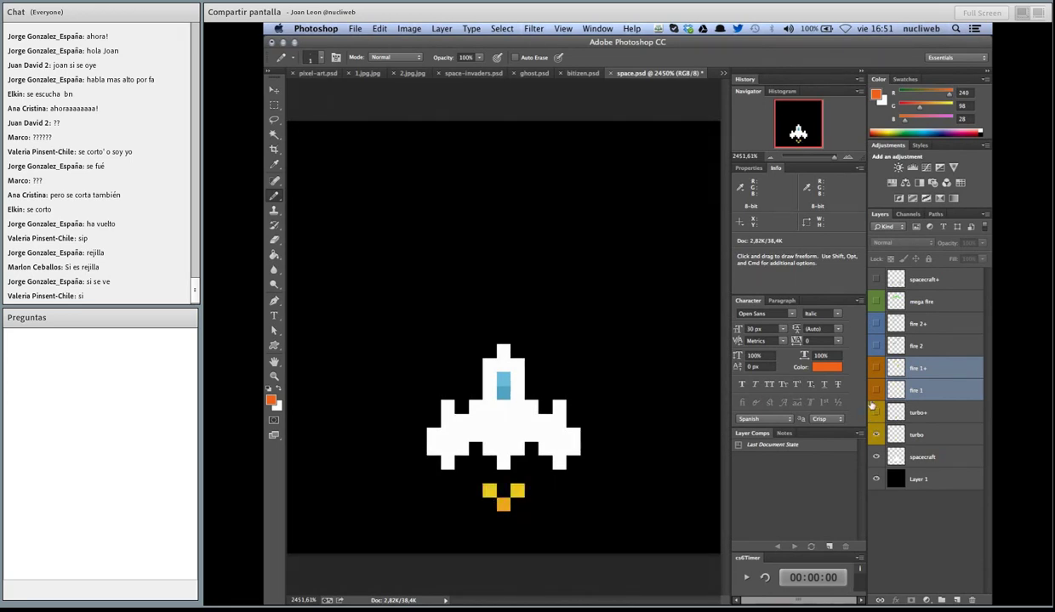
# - Compare the larger orange fire flame on and off, with turbo+ turned back on
pyautogui.click(871, 389)
pyautogui.click(871, 390)
pyautogui.click(872, 389)
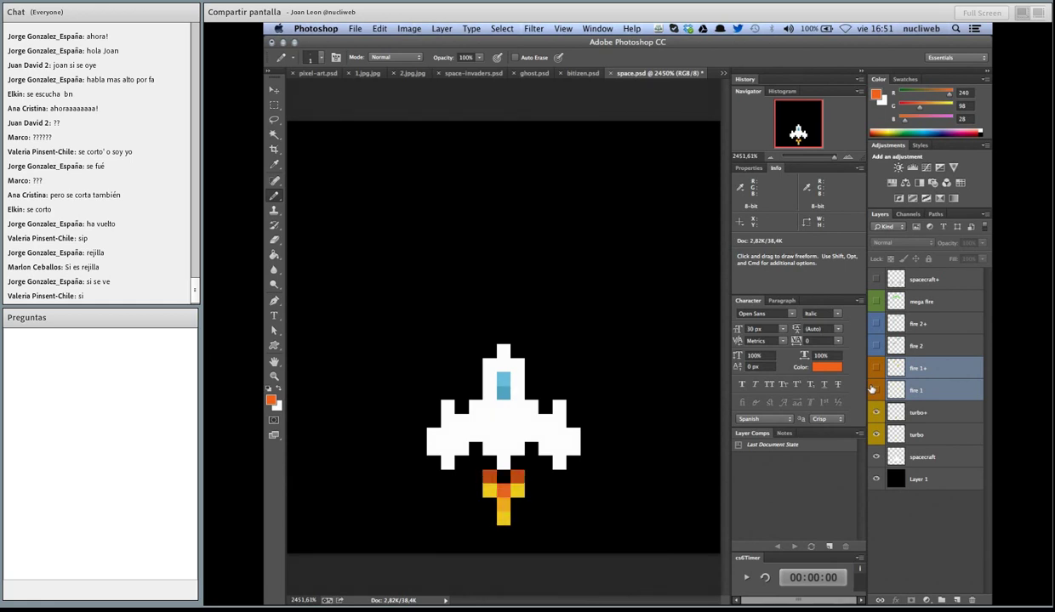
pyautogui.click(876, 413)
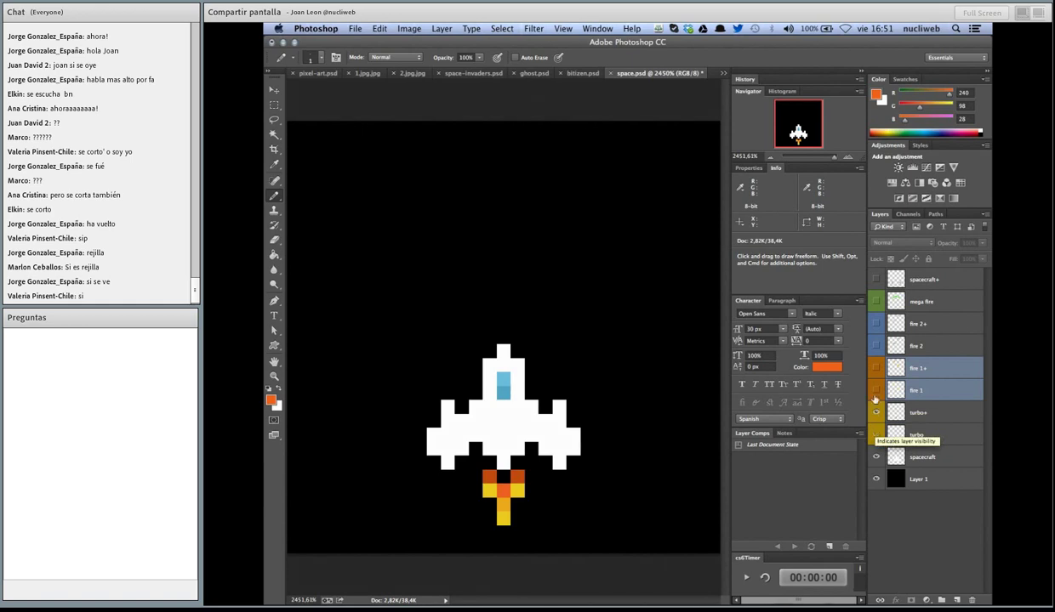
pyautogui.click(873, 391)
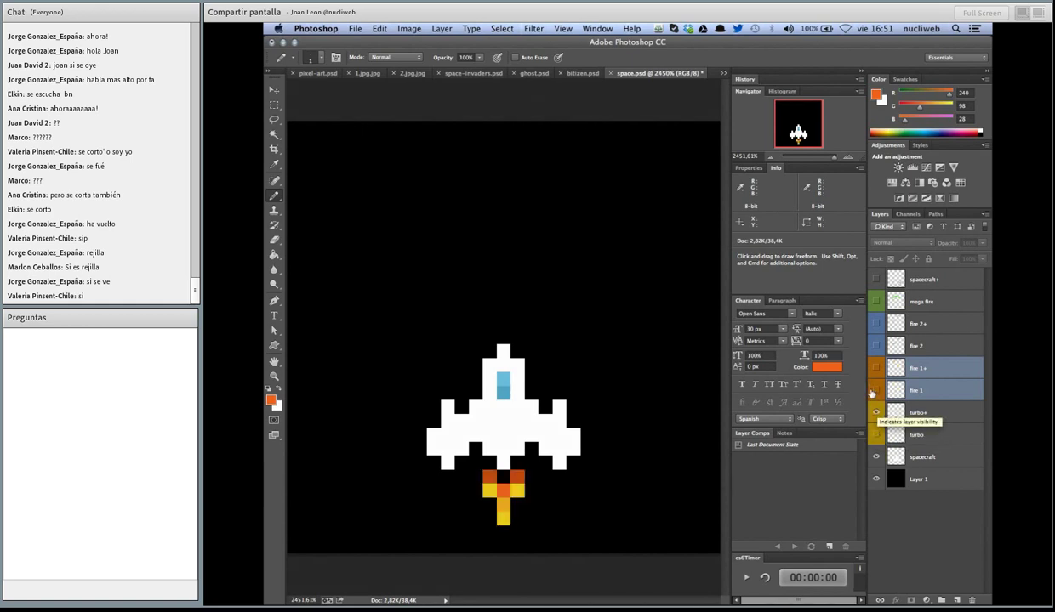
pyautogui.click(872, 391)
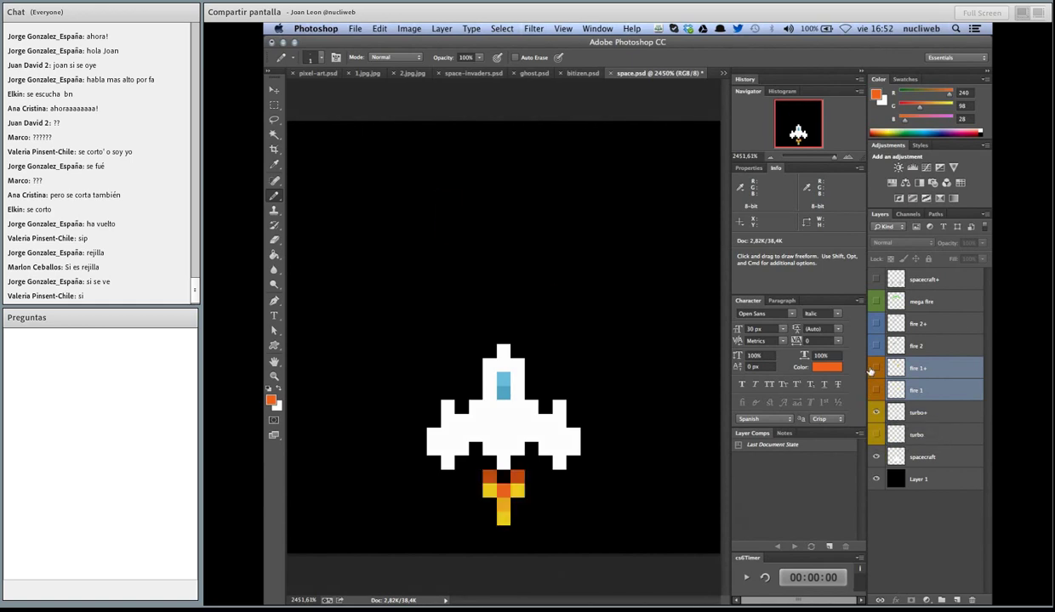
# - Preview the yellow fire 1 and fire 1+ bullets, then swap them for blue fire 2 and fire 2+ shots
pyautogui.click(871, 369)
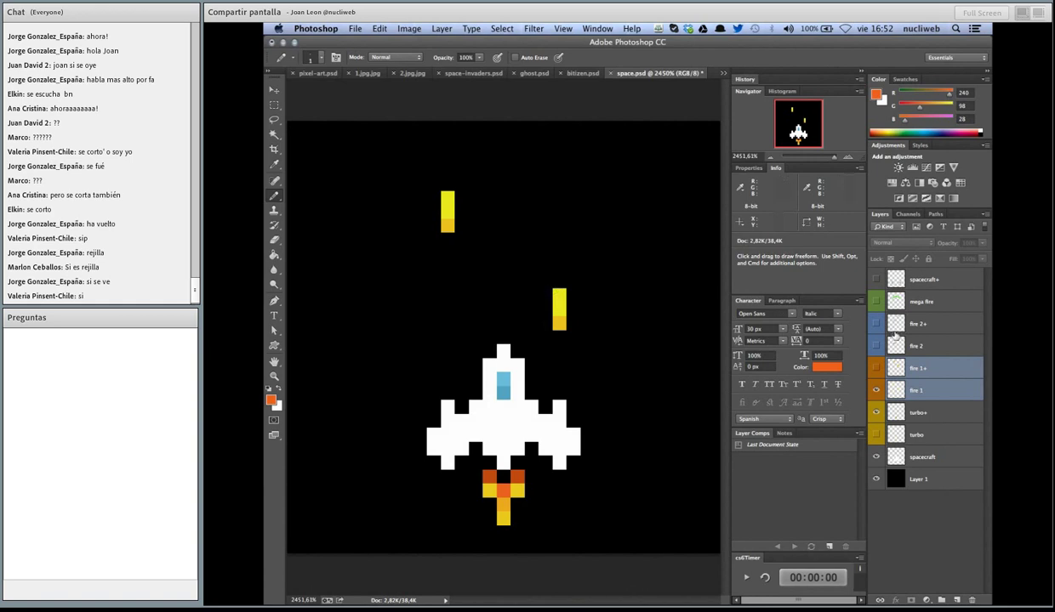
pyautogui.click(875, 367)
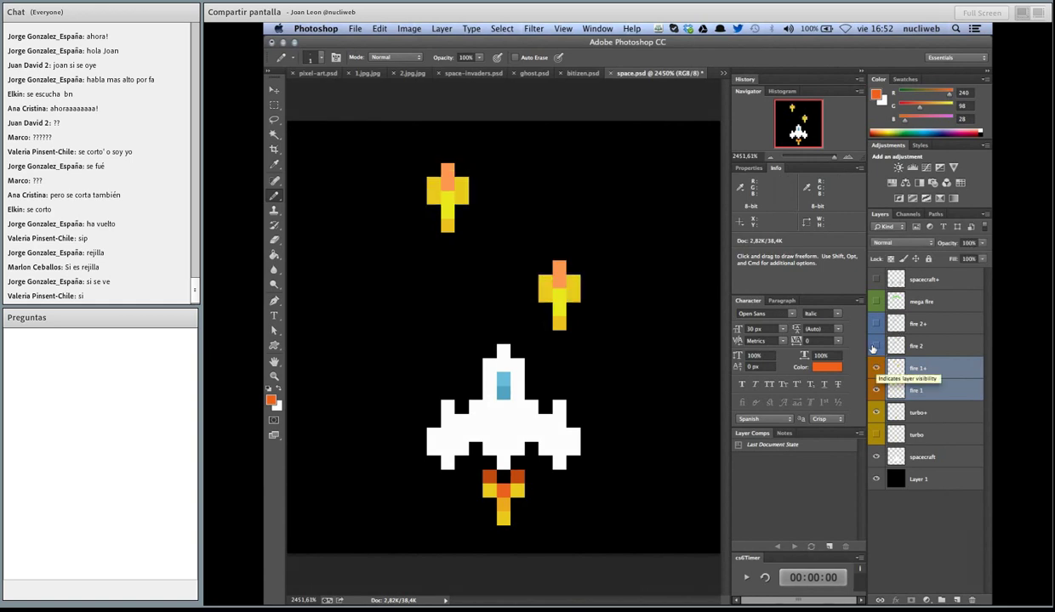
pyautogui.moveTo(876, 367); pyautogui.dragTo(876, 390)
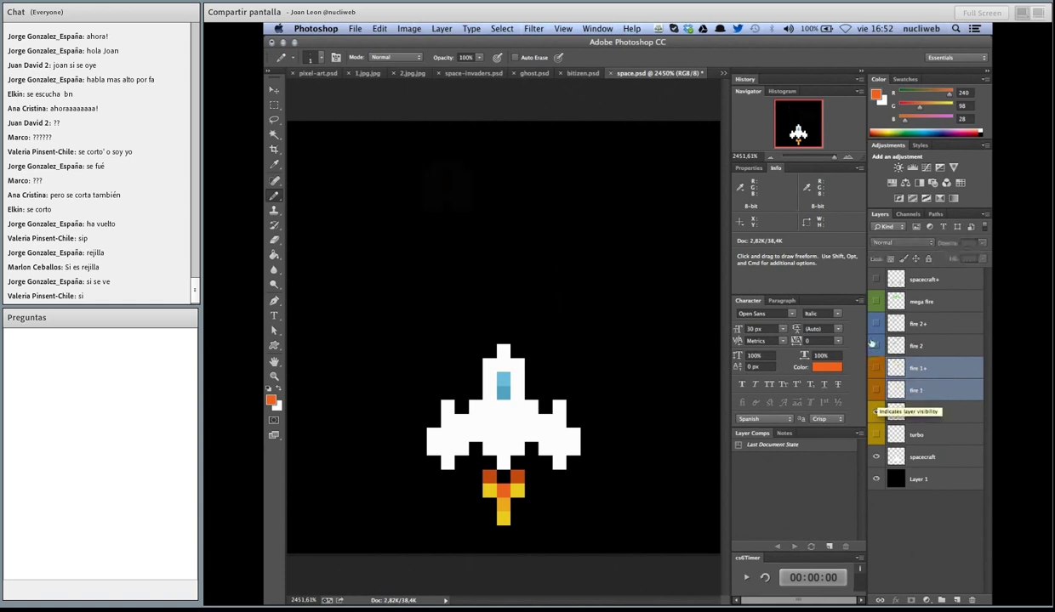
pyautogui.moveTo(873, 345); pyautogui.dragTo(872, 331)
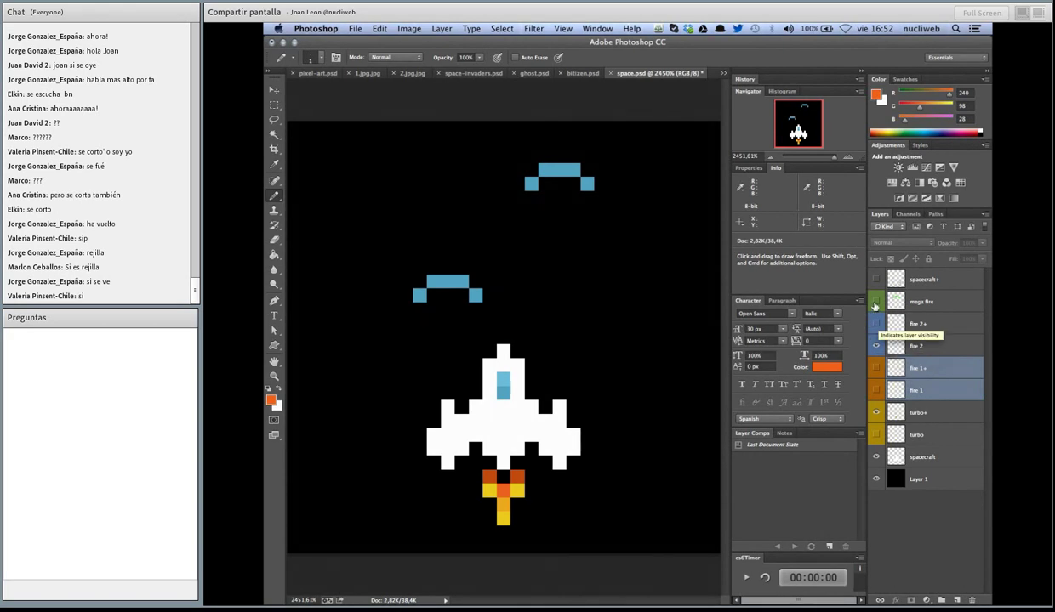
pyautogui.click(876, 324)
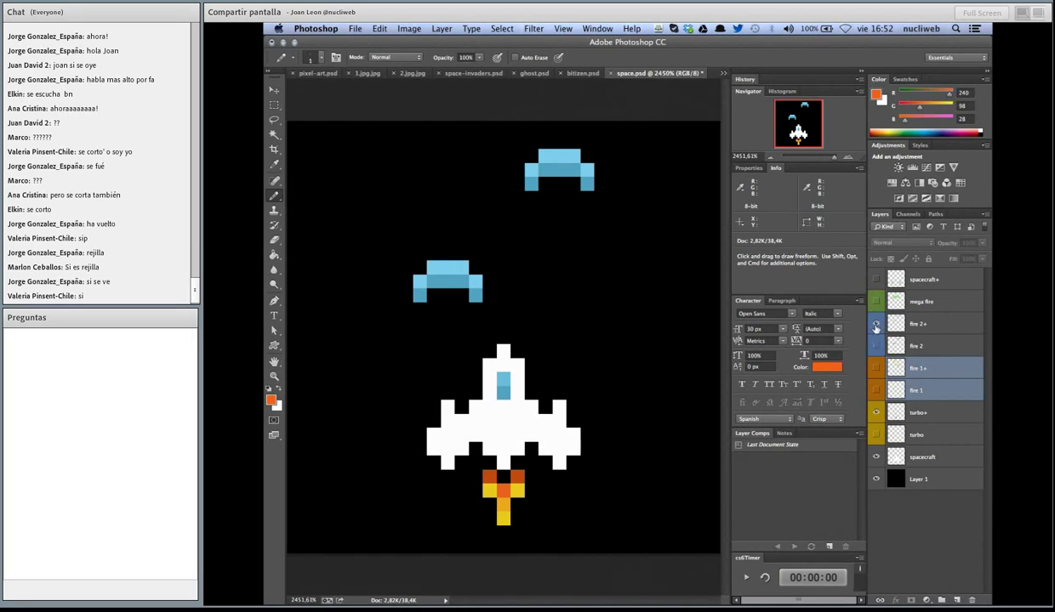
# - Hide fire 2 layers, show the green mega fire chevron, and compare the spacecraft+ wing variant
pyautogui.moveTo(876, 323); pyautogui.dragTo(876, 346)
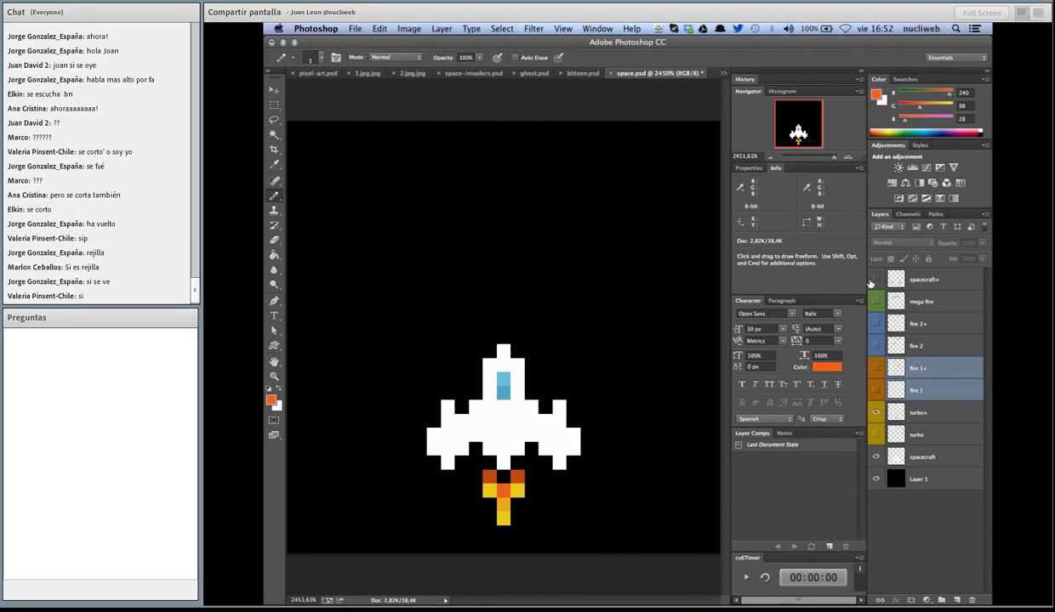
pyautogui.click(876, 301)
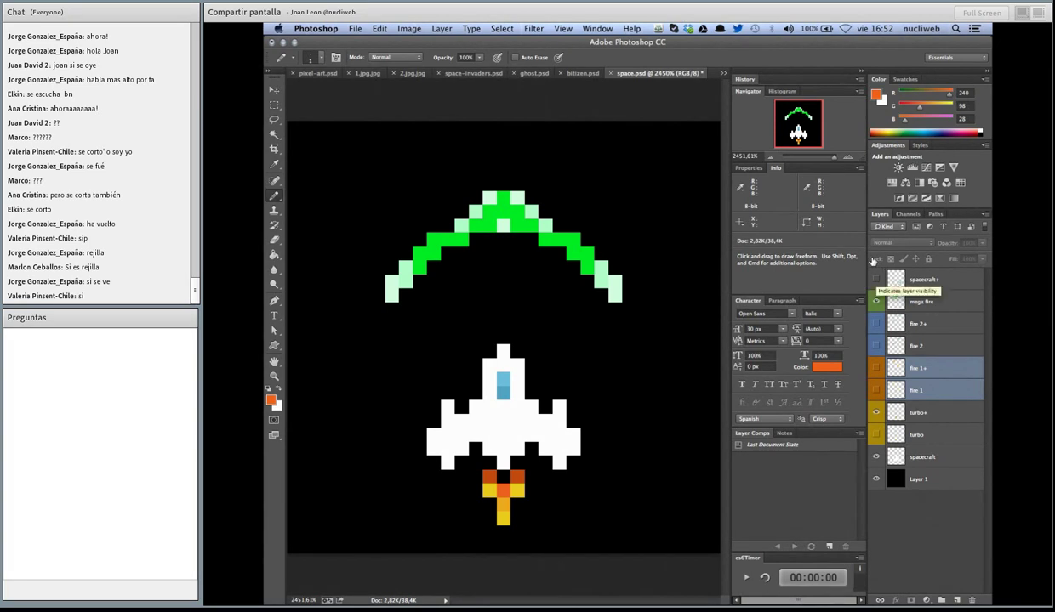
pyautogui.click(875, 278)
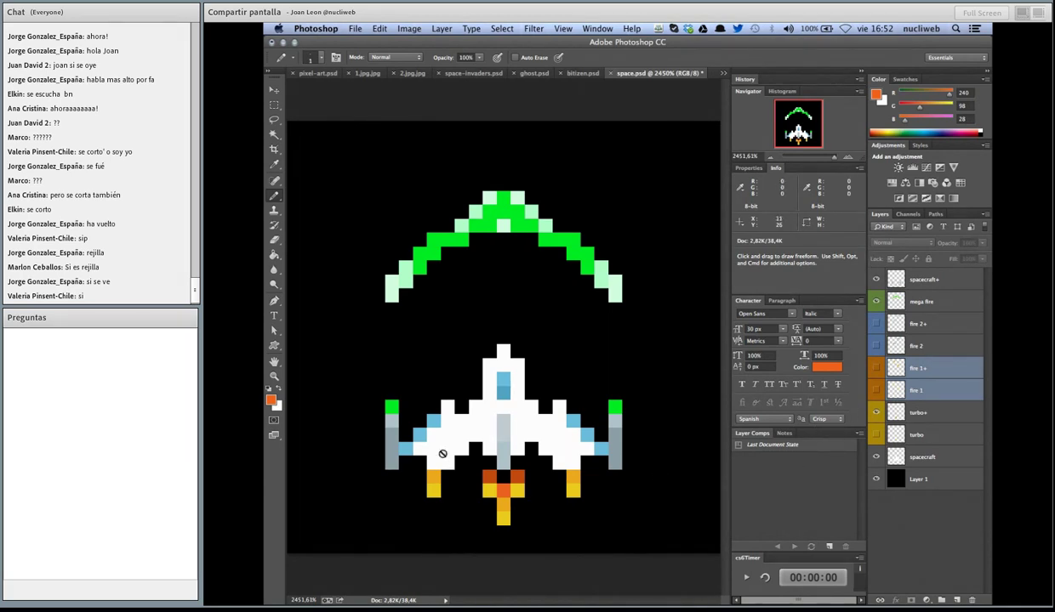
pyautogui.click(875, 278)
pyautogui.click(875, 278)
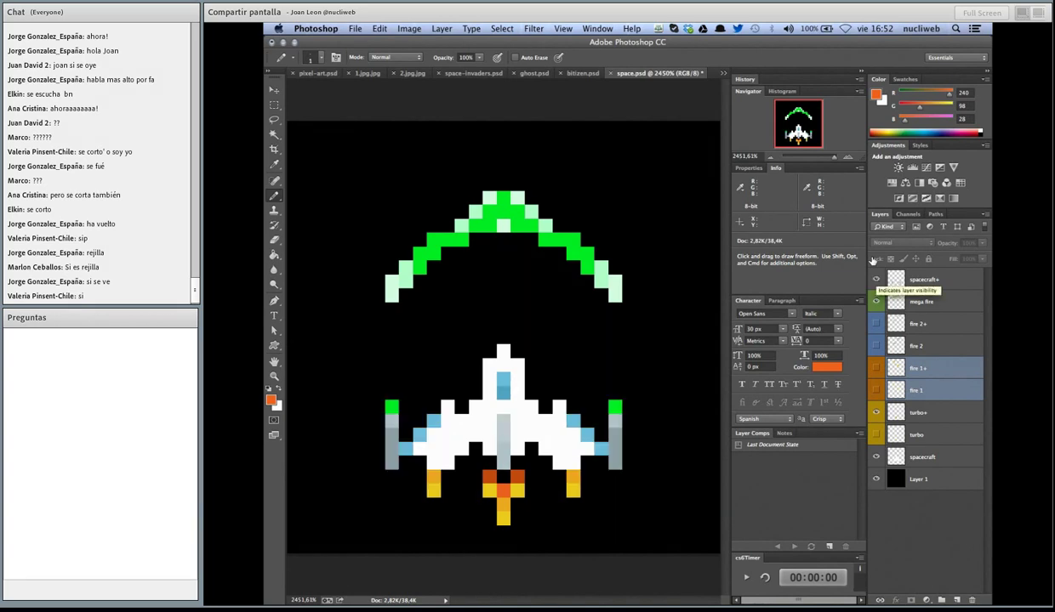
pyautogui.click(875, 279)
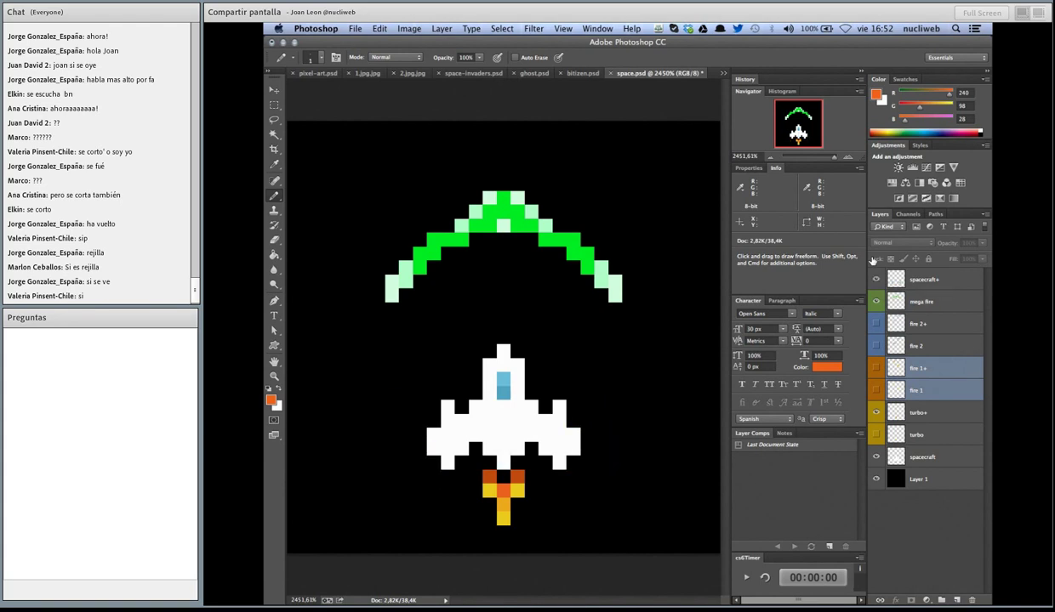
pyautogui.click(875, 278)
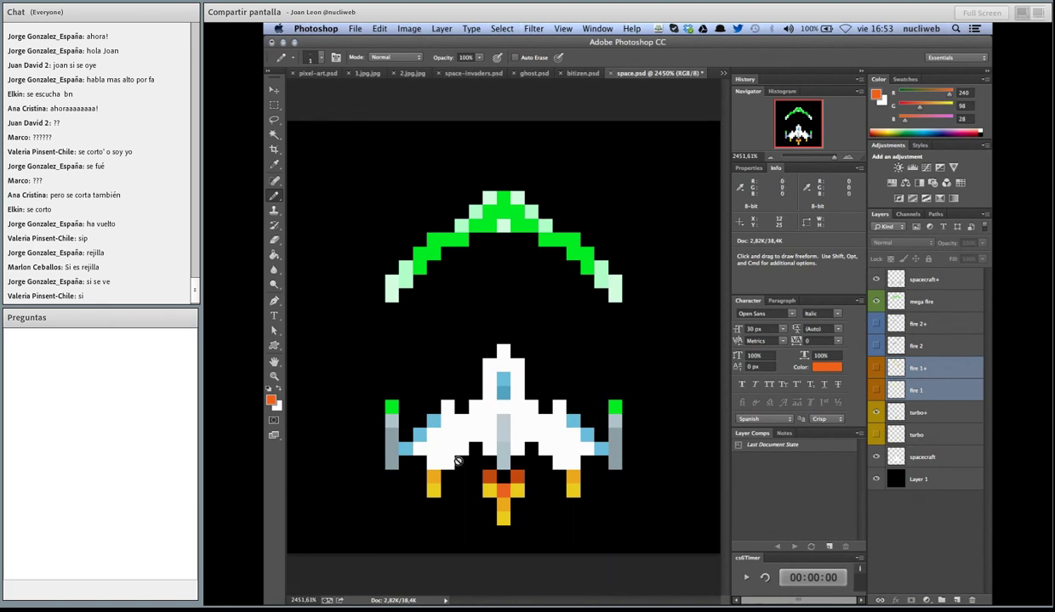
pyautogui.scroll(-5, 469, 417)
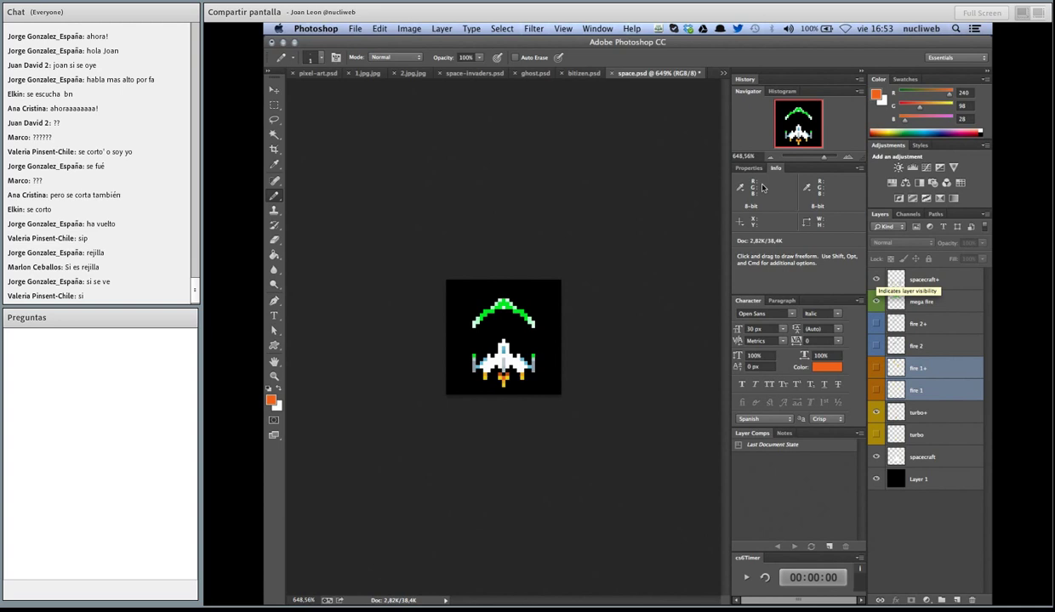
# - Darken the pixel below bitizen's cheek with the Pencil, then go to space-invaders.psd
pyautogui.click(581, 74)
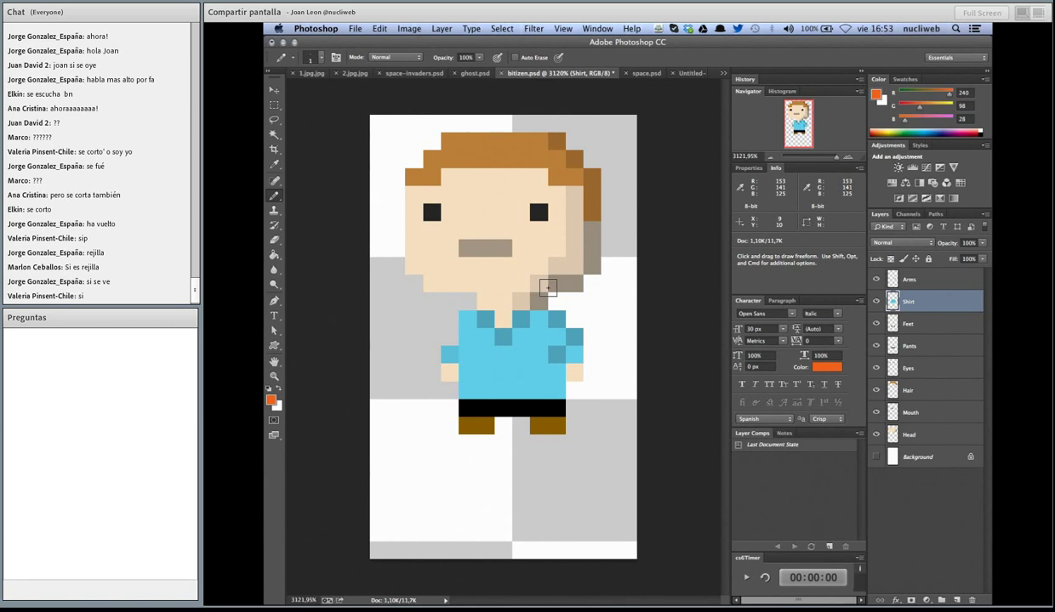
pyautogui.click(538, 301)
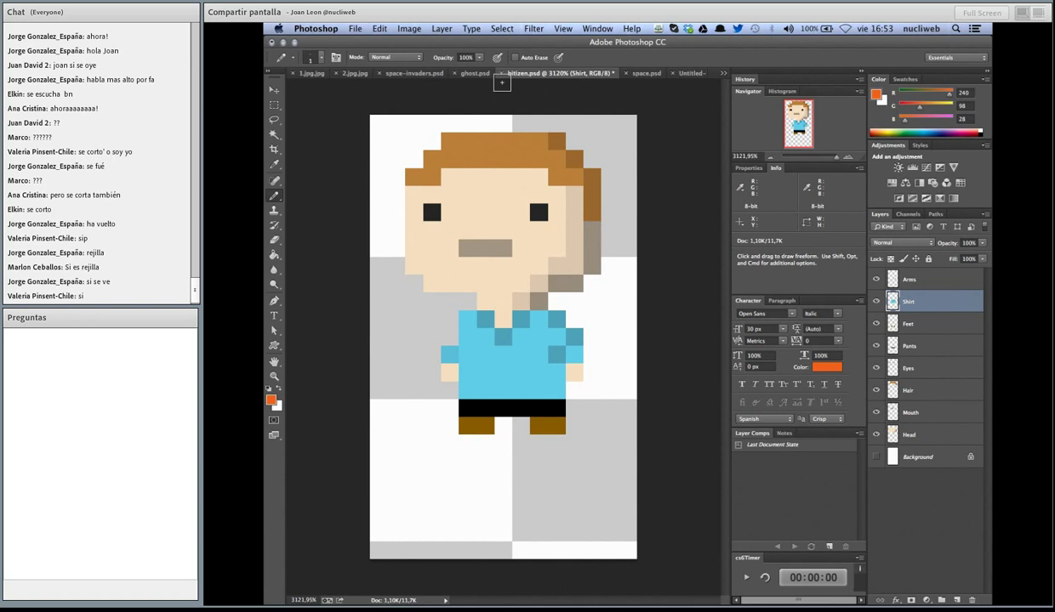
pyautogui.click(414, 73)
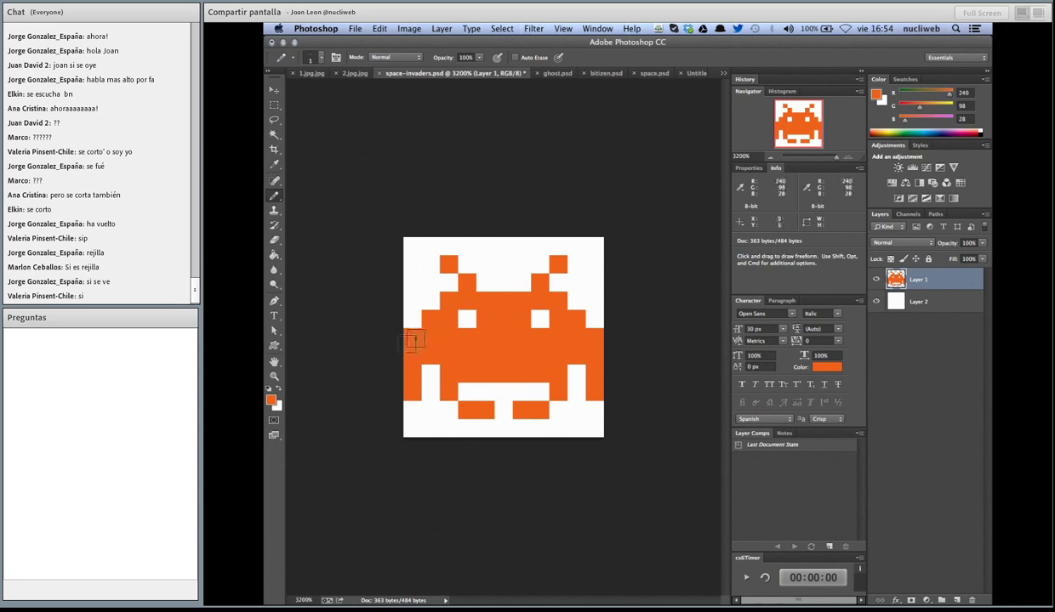
# - Bring the ghost.psd document back to the front
pyautogui.click(557, 73)
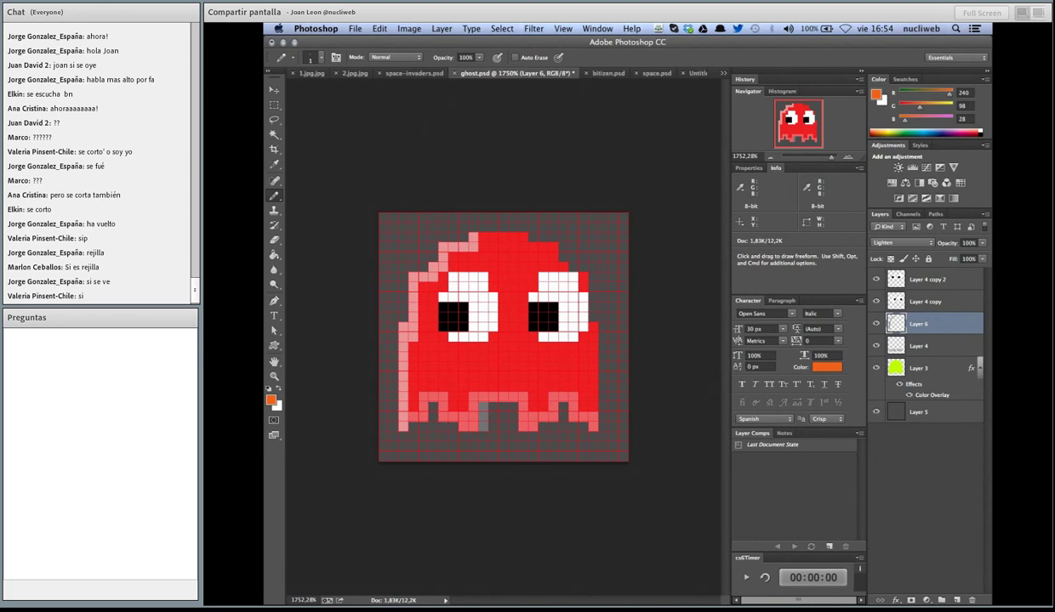
# - Set the grid Subdivisions to 5 in Guides, Grid & Slices preferences and zoom in on the ghost
pyautogui.click(316, 28)
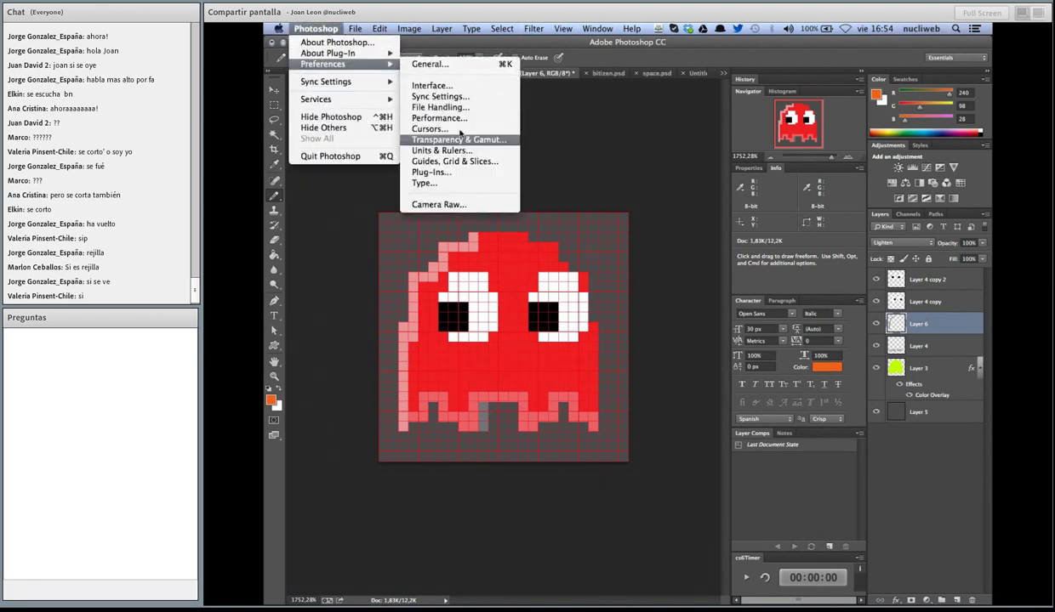
pyautogui.click(455, 160)
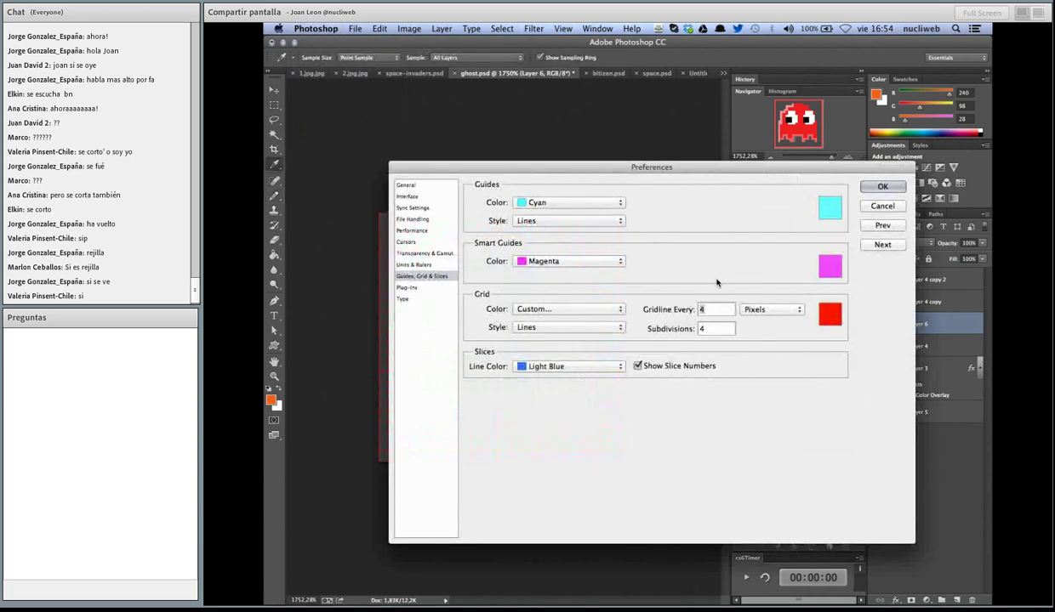
pyautogui.press('Tab')
pyautogui.write('5')
pyautogui.moveTo(732, 170)
pyautogui.mouseDown()
pyautogui.moveTo(770, 209)
pyautogui.moveTo(804, 326)
pyautogui.mouseUp()
pyautogui.press('Return')
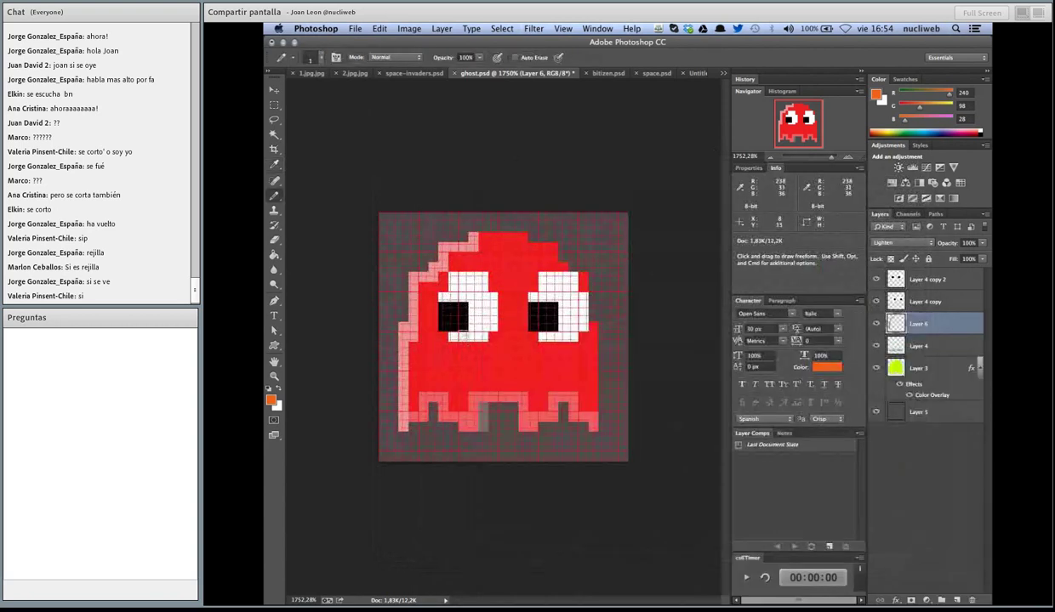
pyautogui.scroll(1, 464, 242)
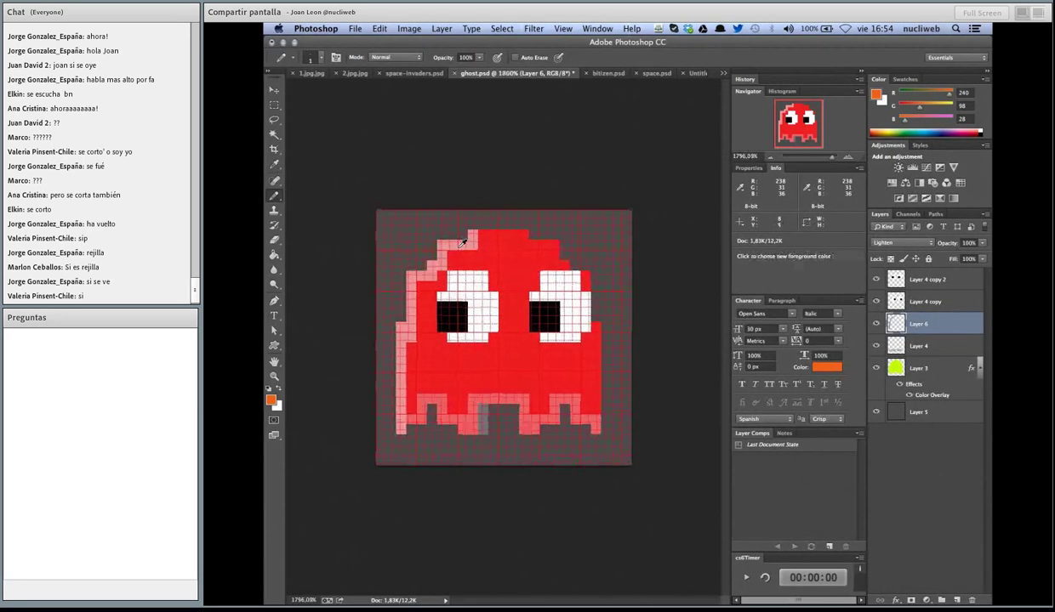
pyautogui.press('super+plus')
pyautogui.press('super+plus')
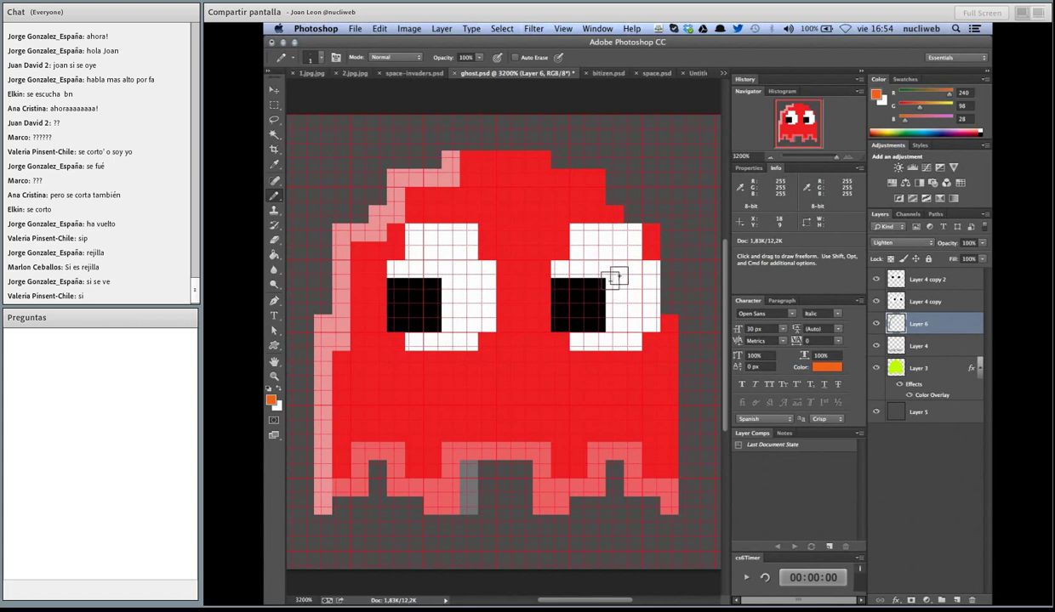
pyautogui.click(274, 89)
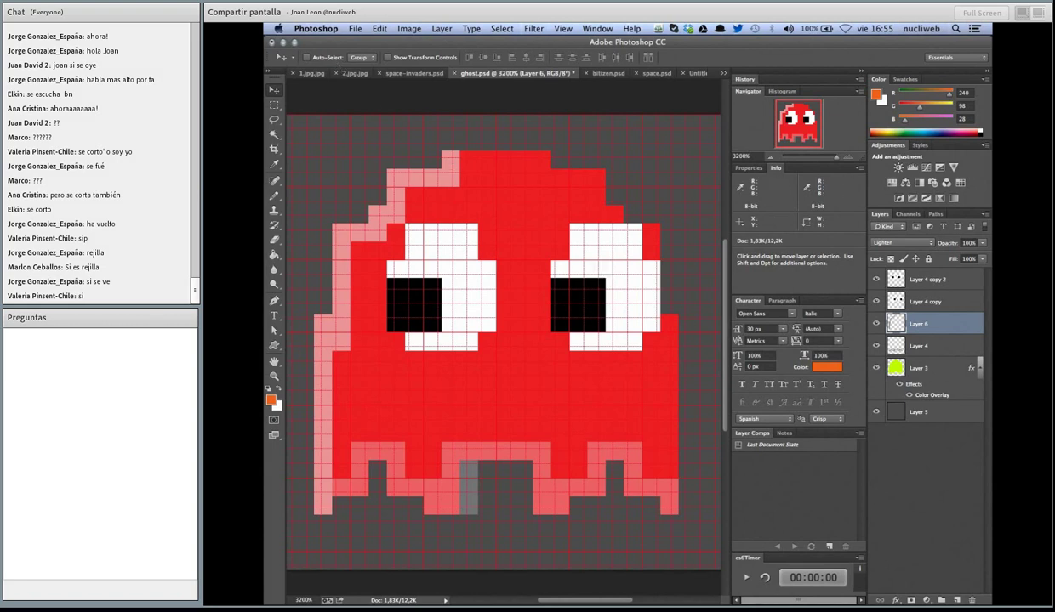
# - Try Subdivisions values 4 and 2 against the ghost, then settle on 4 and confirm
pyautogui.click(315, 28)
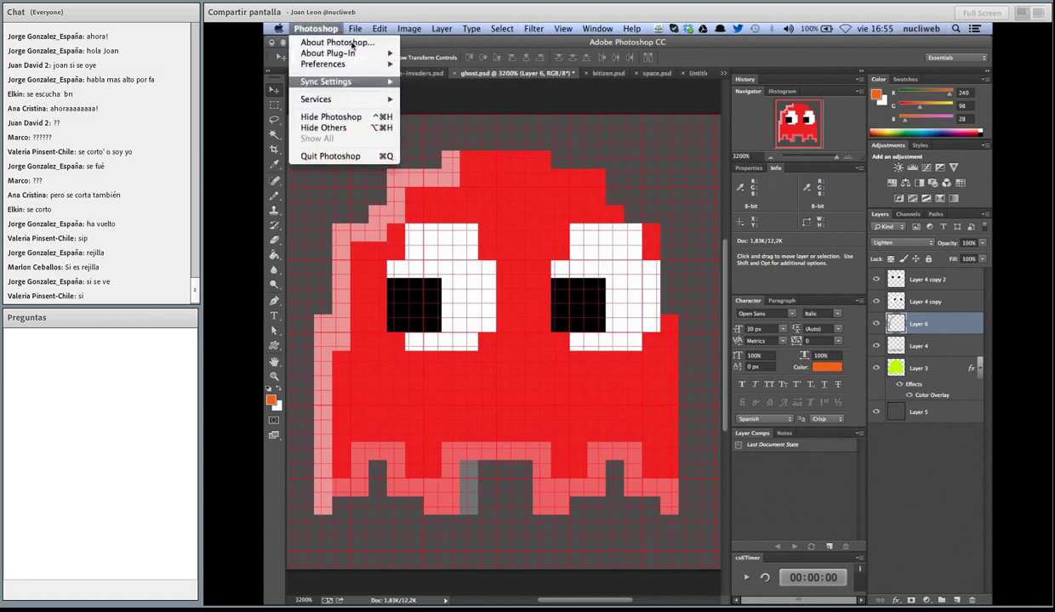
pyautogui.moveTo(323, 64)
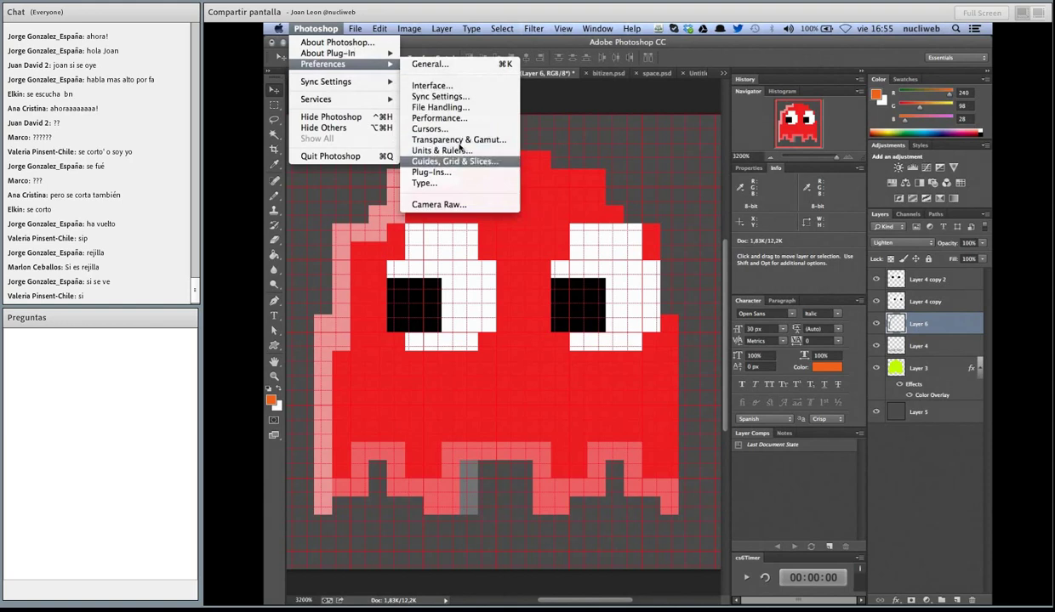
pyautogui.click(457, 161)
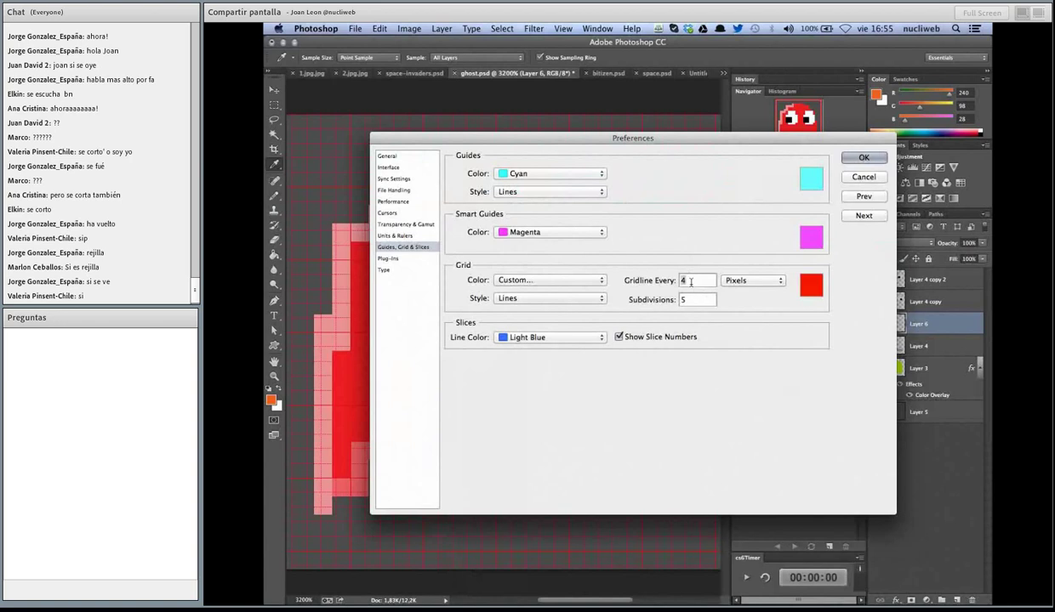
pyautogui.doubleClick(689, 298)
pyautogui.write('4')
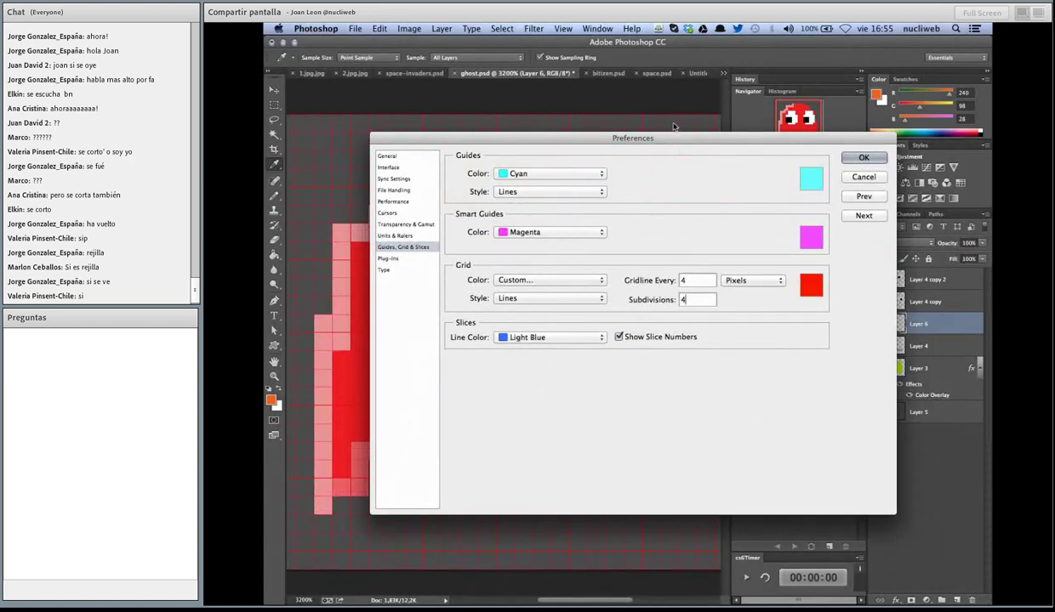
pyautogui.moveTo(673, 125); pyautogui.dragTo(709, 137)
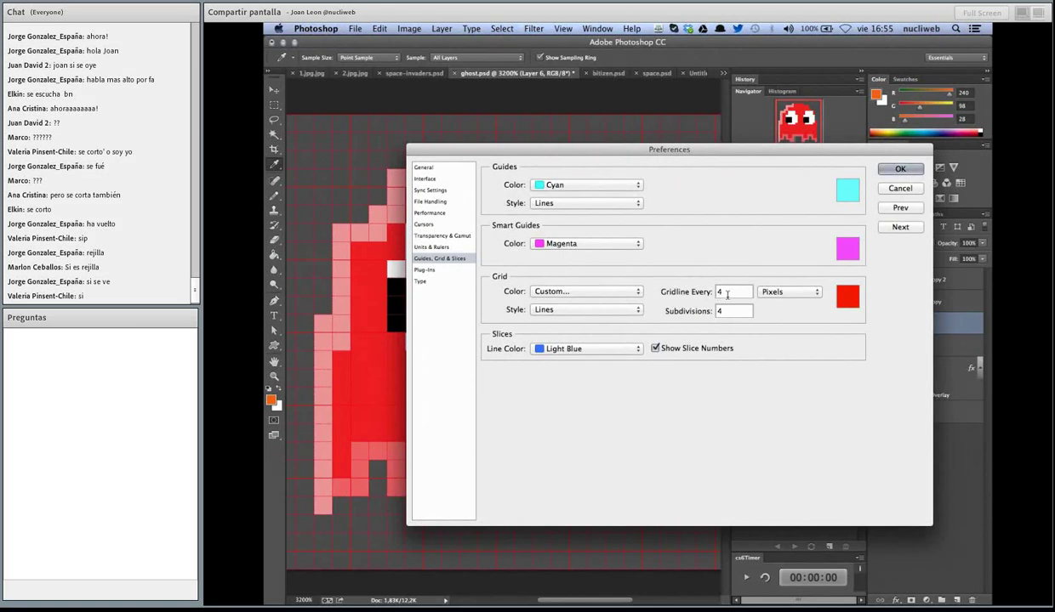
pyautogui.press('BackSpace')
pyautogui.write('2')
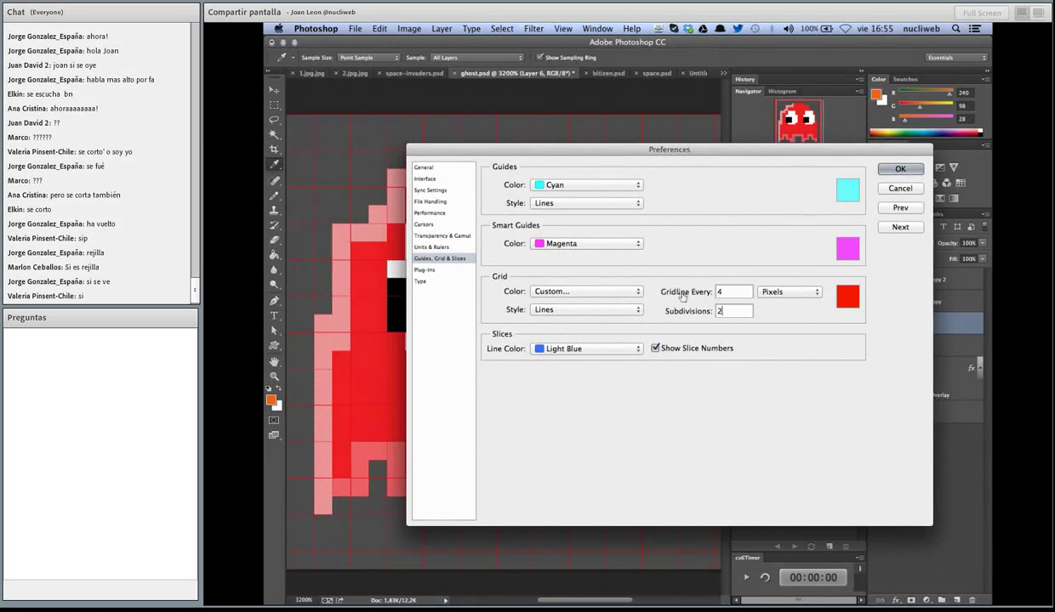
pyautogui.moveTo(748, 149); pyautogui.dragTo(927, 290)
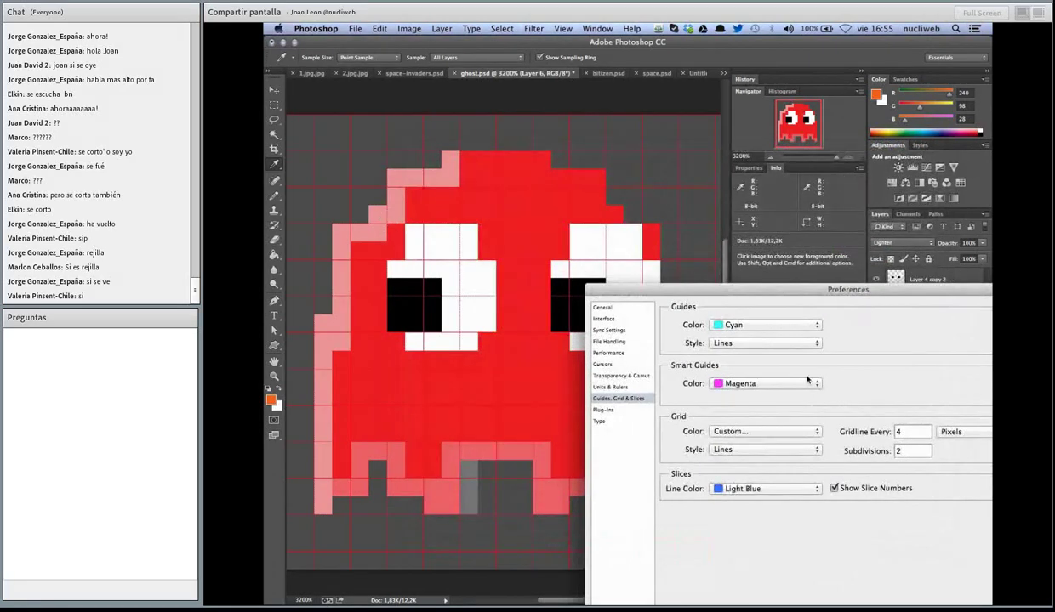
pyautogui.write('4')
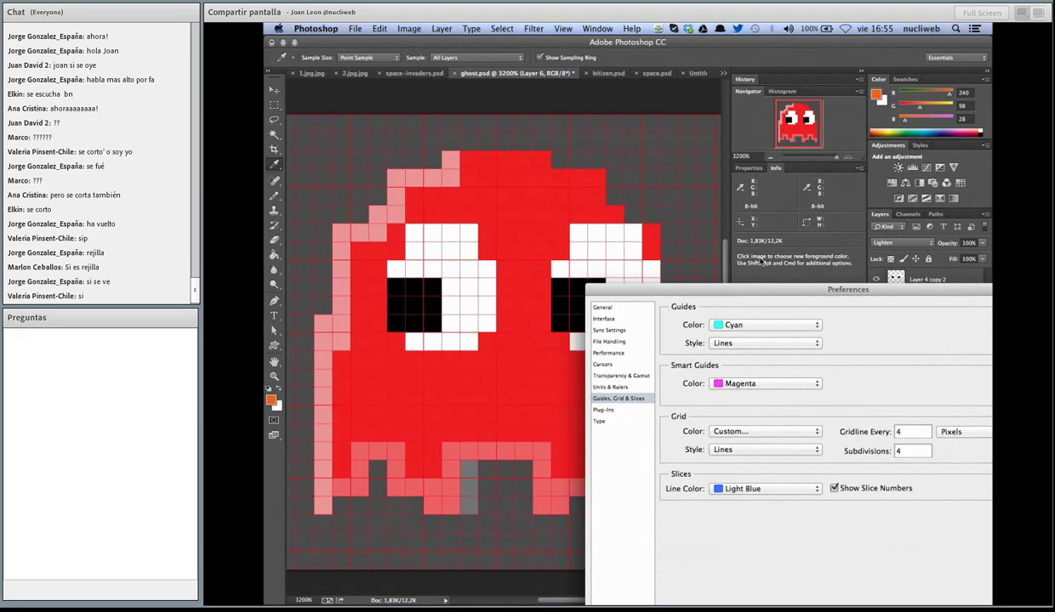
pyautogui.moveTo(766, 290); pyautogui.dragTo(568, 191)
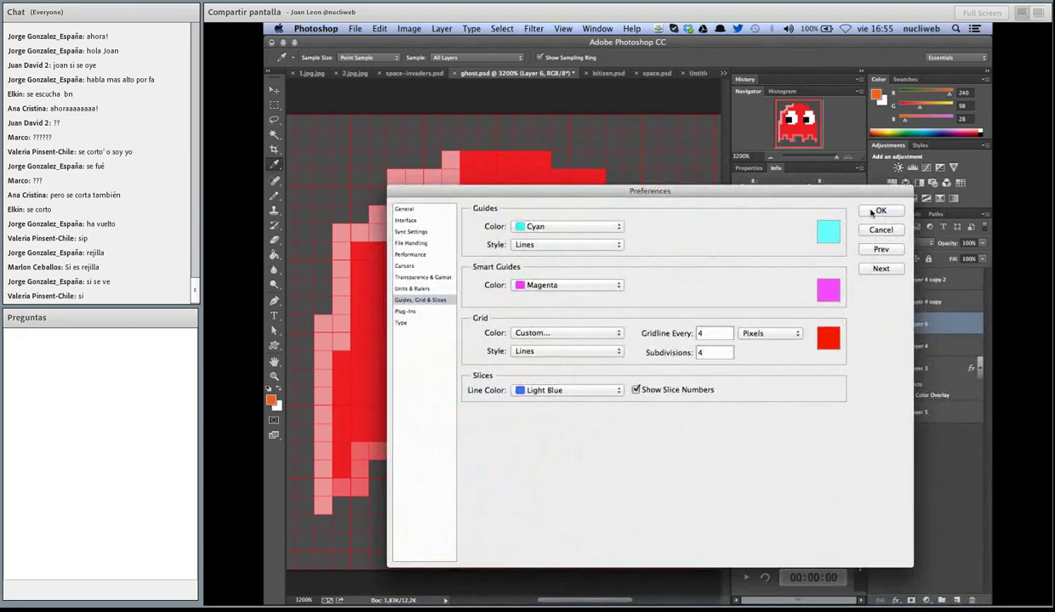
pyautogui.click(881, 210)
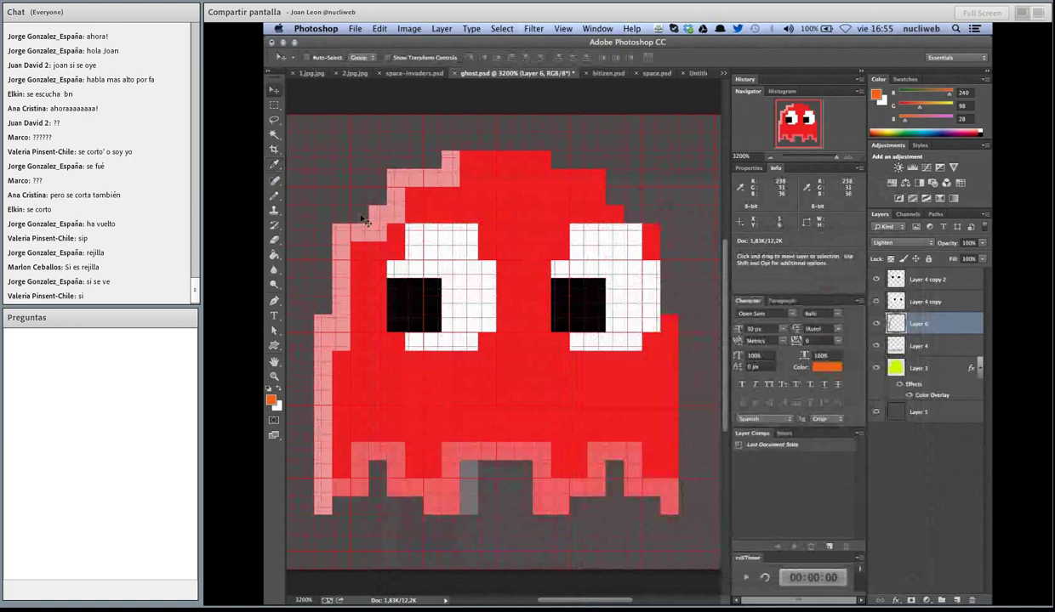
# - Paint a 42 px orange block over the ghost's body centre with the Pencil
pyautogui.click(274, 195)
pyautogui.click(313, 57)
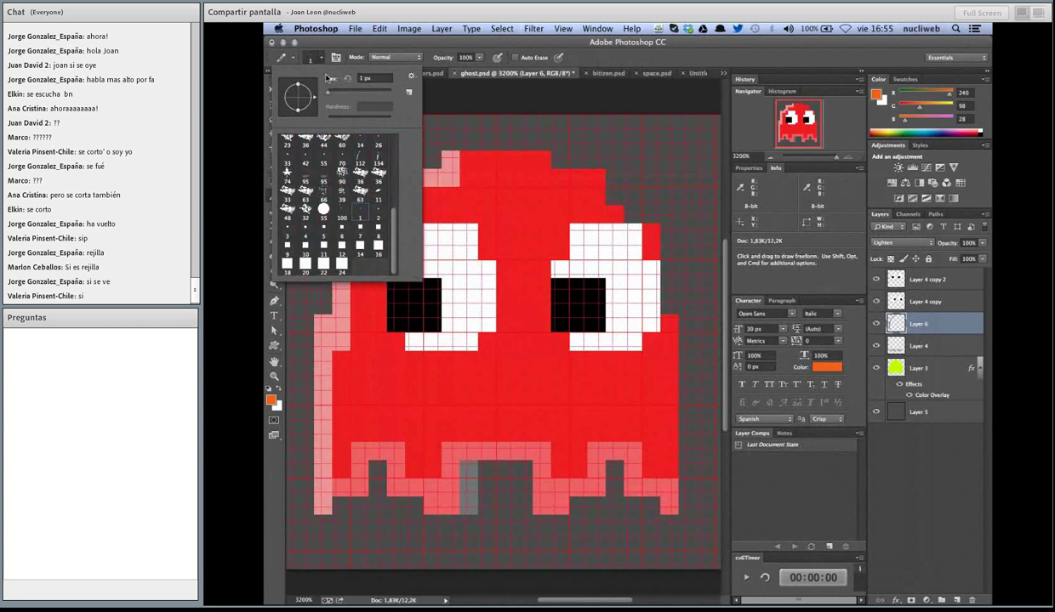
pyautogui.click(332, 78)
pyautogui.moveTo(326, 77)
pyautogui.mouseDown()
pyautogui.moveTo(338, 78)
pyautogui.moveTo(344, 48)
pyautogui.mouseUp()
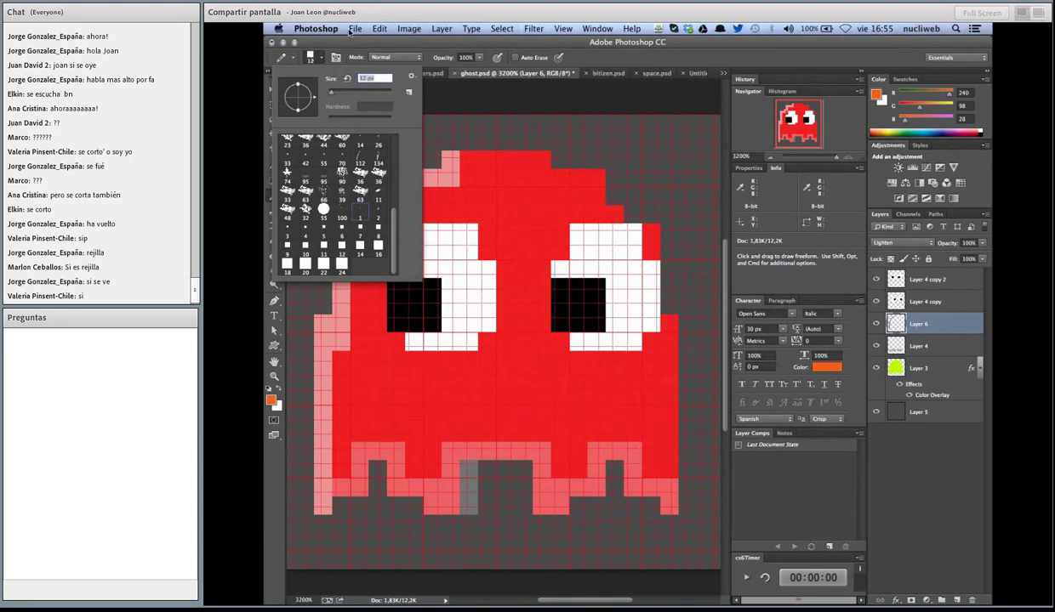
pyautogui.press('Return')
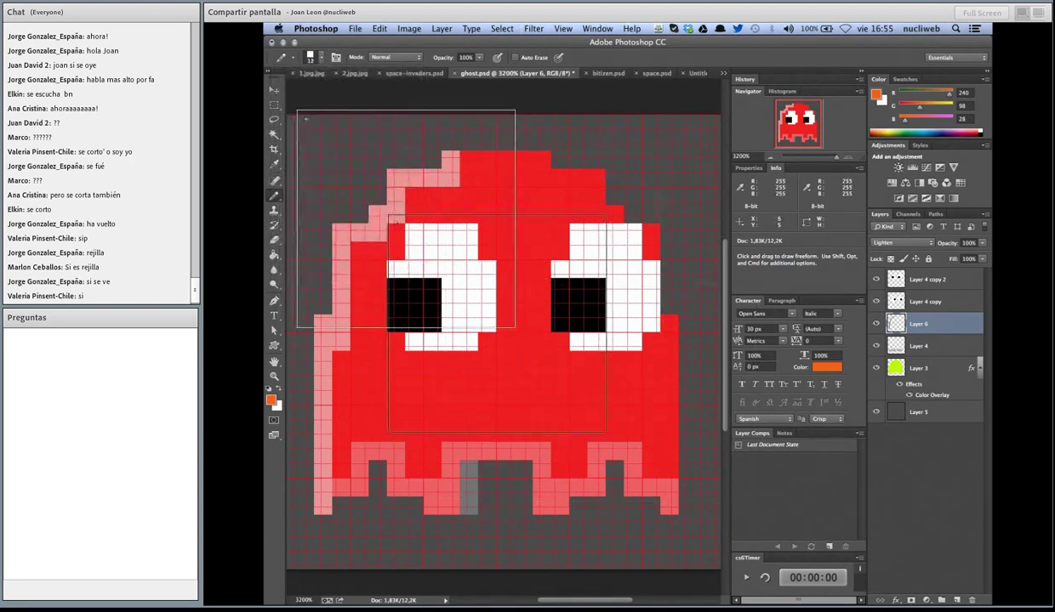
pyautogui.moveTo(497, 324); pyautogui.dragTo(521, 334)
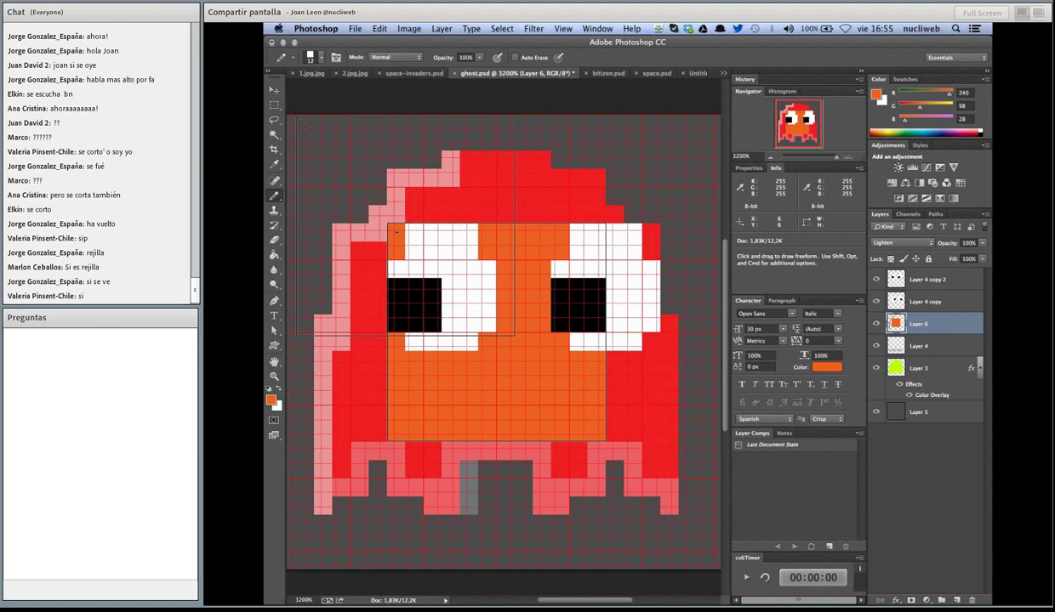
# - Switch the Eraser mode to Brush and back to Pencil, then hide Layer 6
pyautogui.click(274, 239)
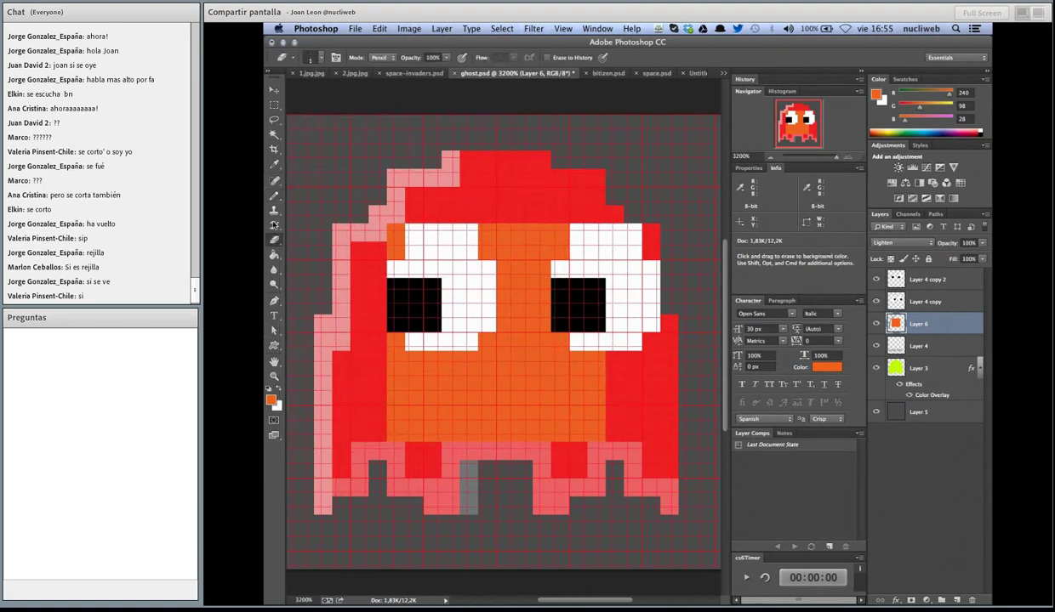
pyautogui.click(379, 57)
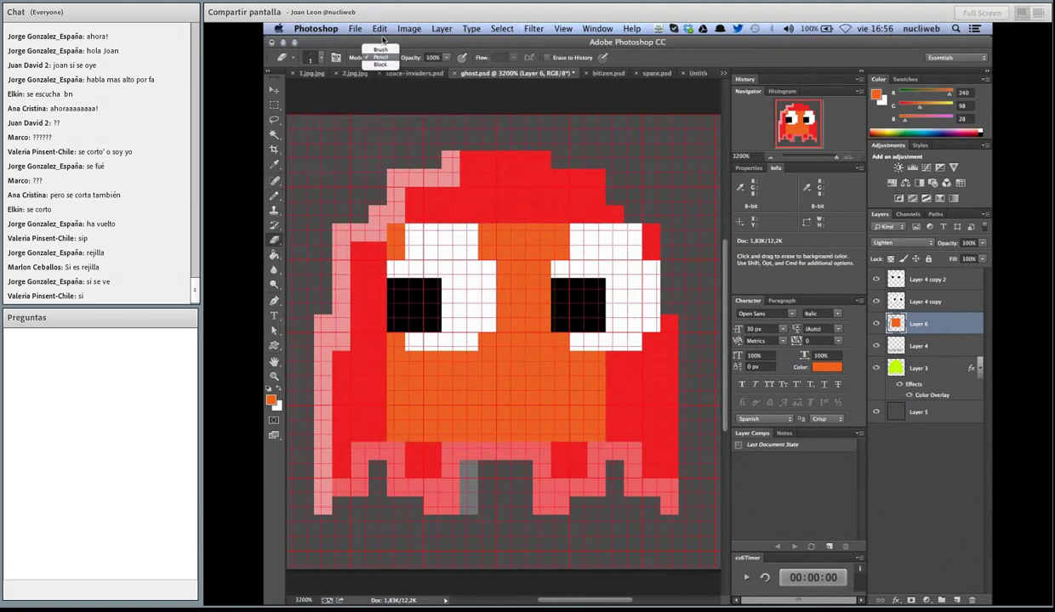
pyautogui.click(380, 50)
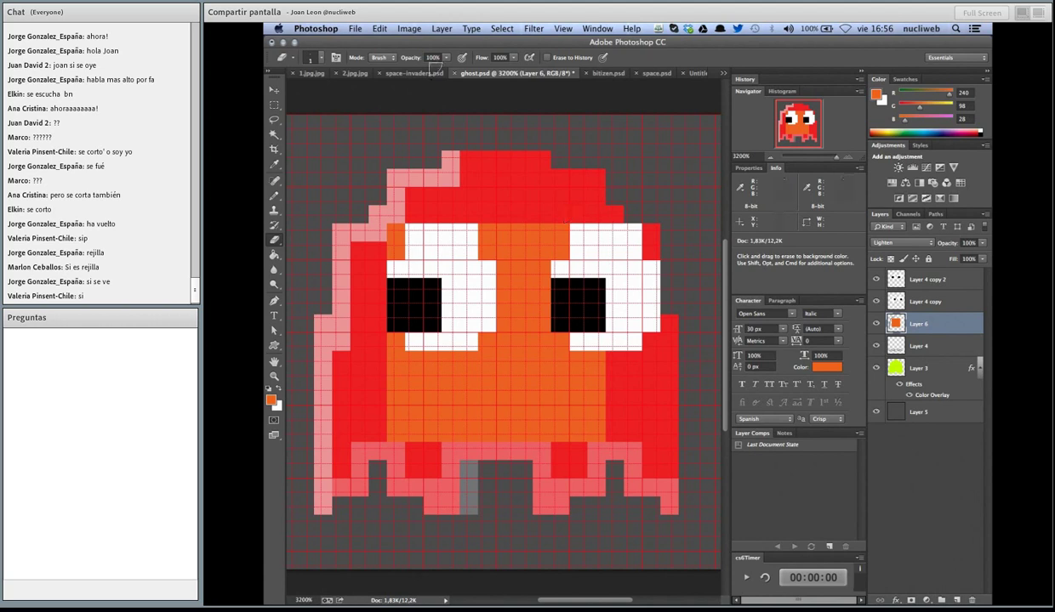
pyautogui.click(382, 57)
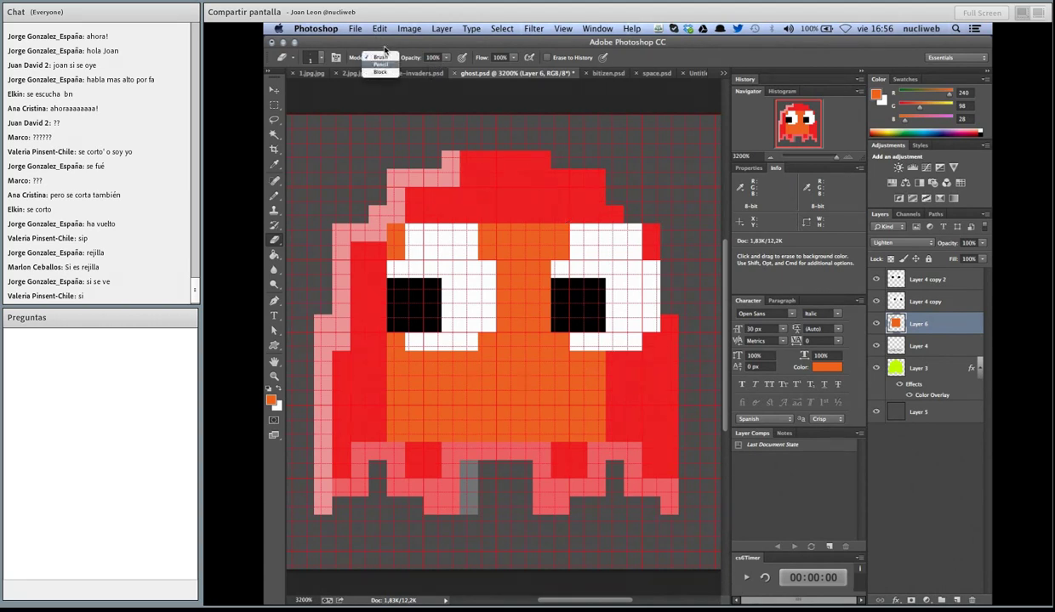
pyautogui.click(381, 63)
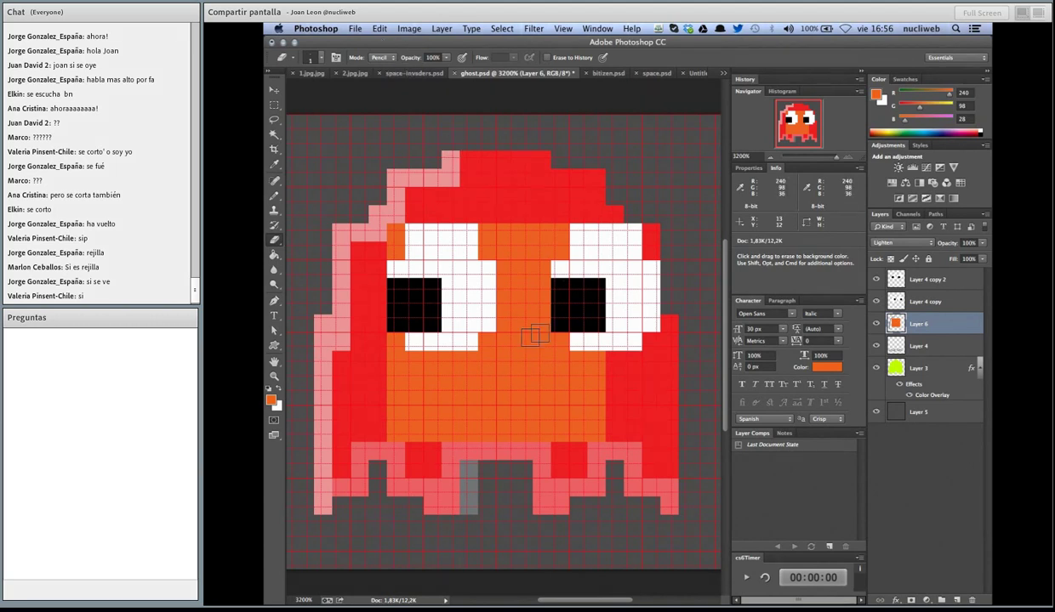
pyautogui.click(876, 323)
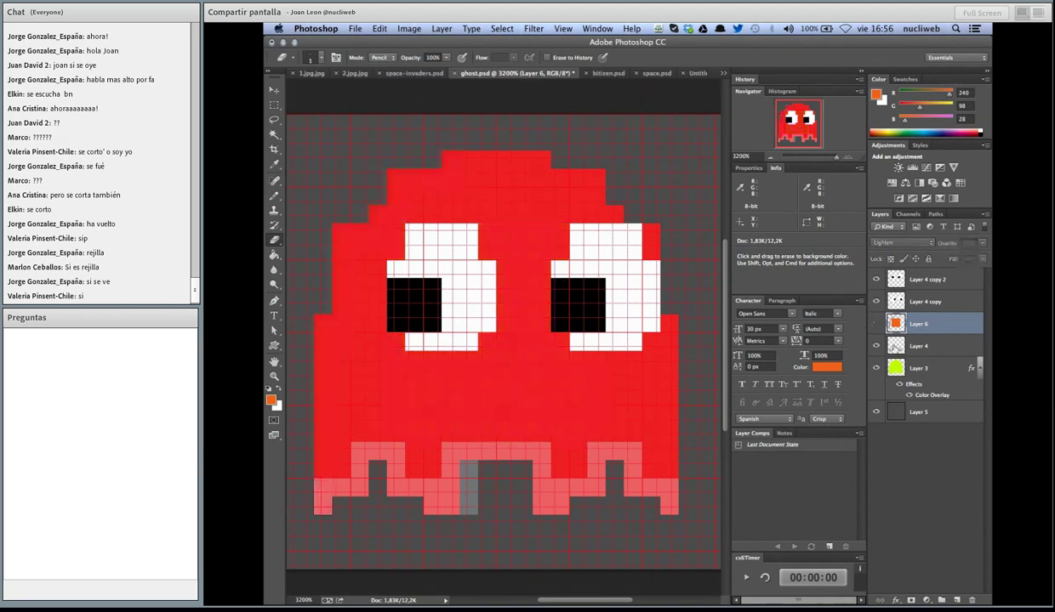
# - Erase the ghost's right pupil on Layer 4 copy 2, then bring space.psd to the front
pyautogui.click(926, 279)
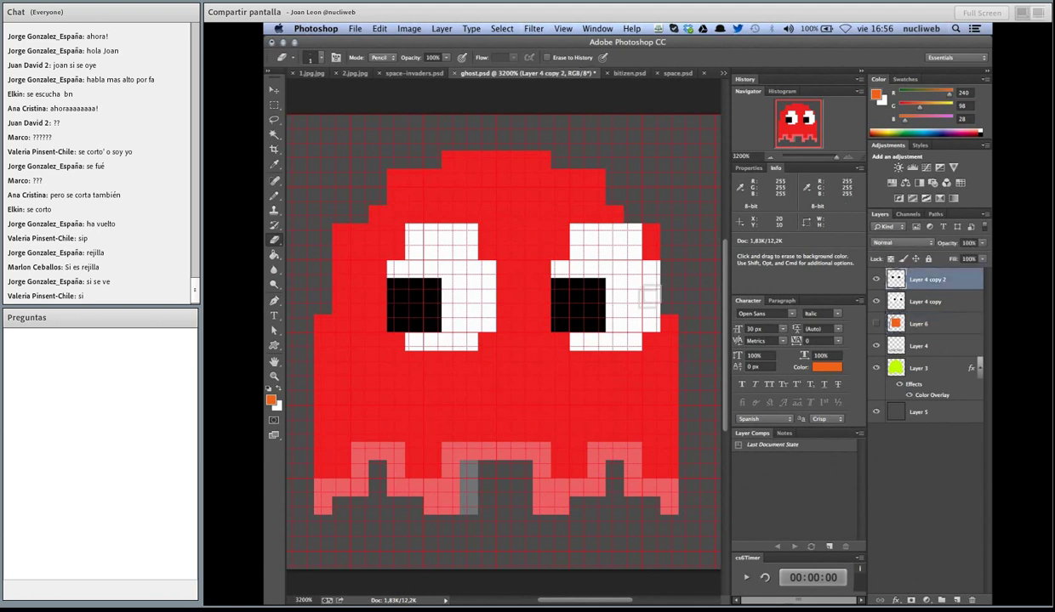
pyautogui.moveTo(595, 287)
pyautogui.mouseDown()
pyautogui.moveTo(598, 322)
pyautogui.moveTo(584, 291)
pyautogui.moveTo(588, 315)
pyautogui.mouseUp()
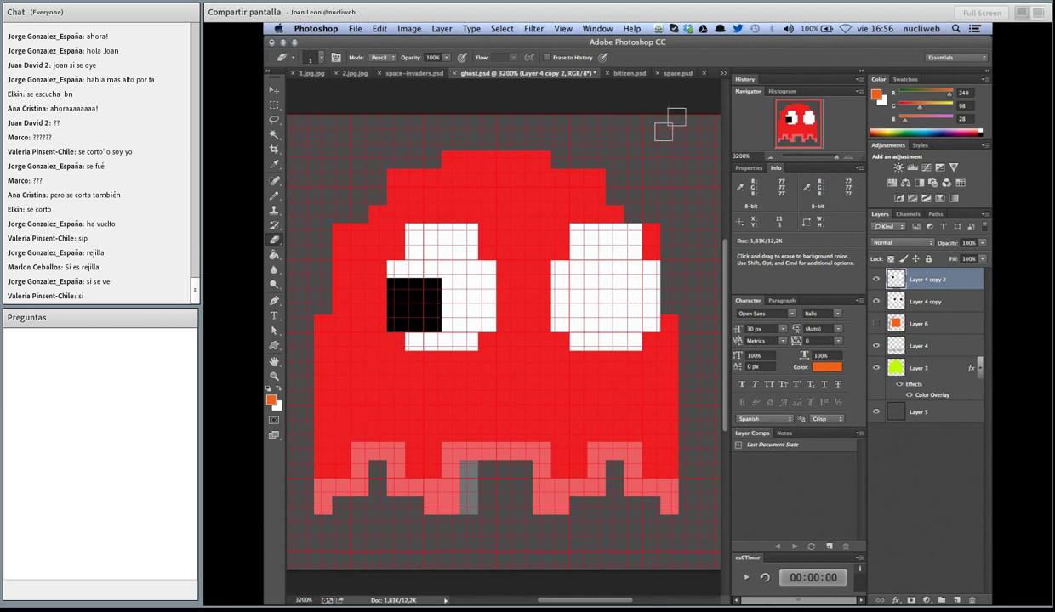
pyautogui.click(672, 73)
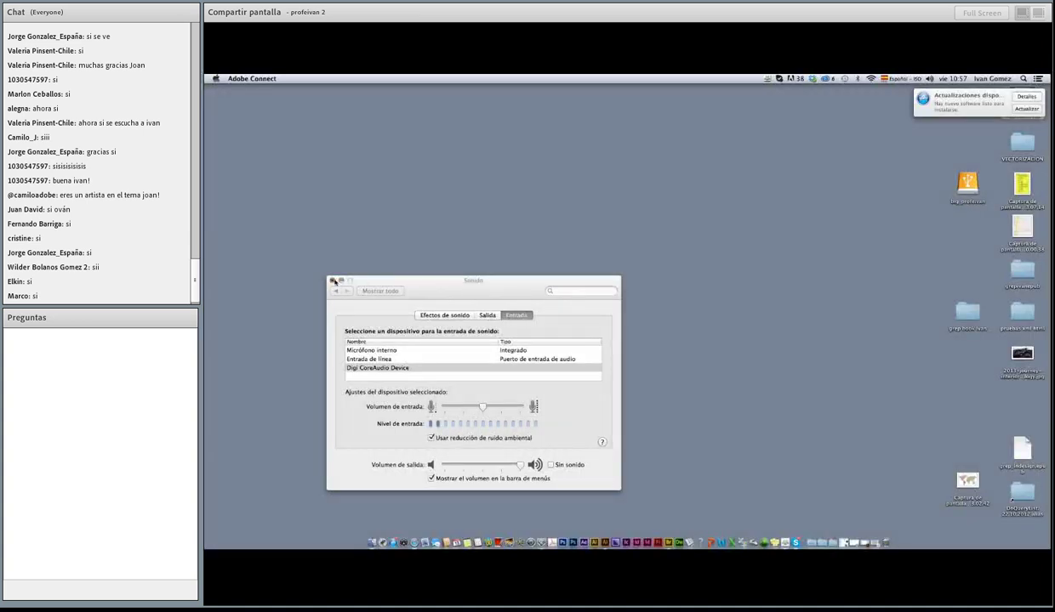
# - Close the sound settings, restore Illustrator, and bring up the Adobe Connect meeting window
pyautogui.click(331, 279)
pyautogui.click(606, 542)
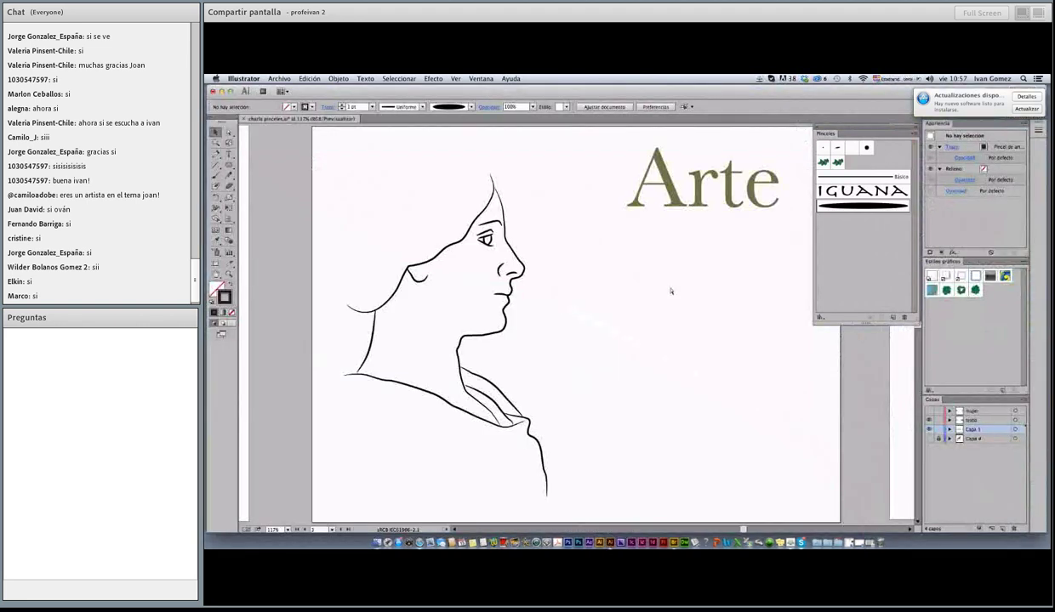
pyautogui.press('super+Tab')
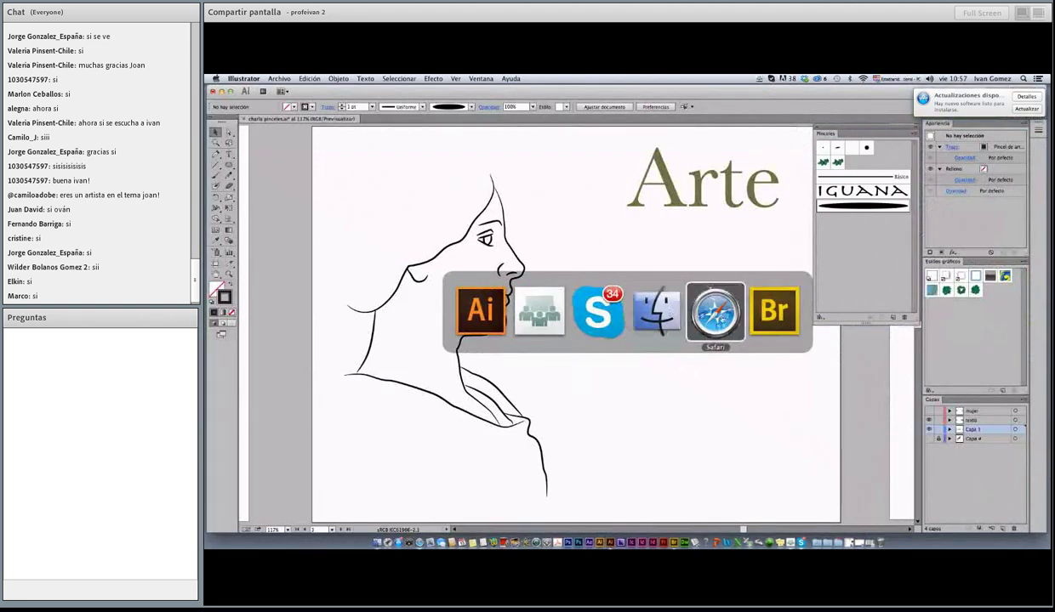
pyautogui.click(546, 316)
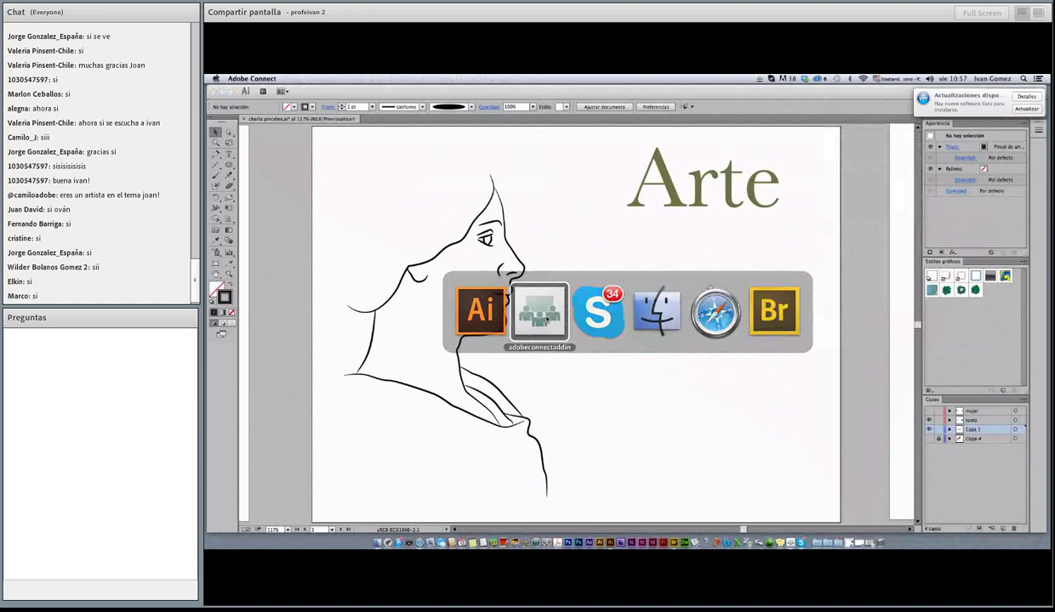
pyautogui.click(546, 316)
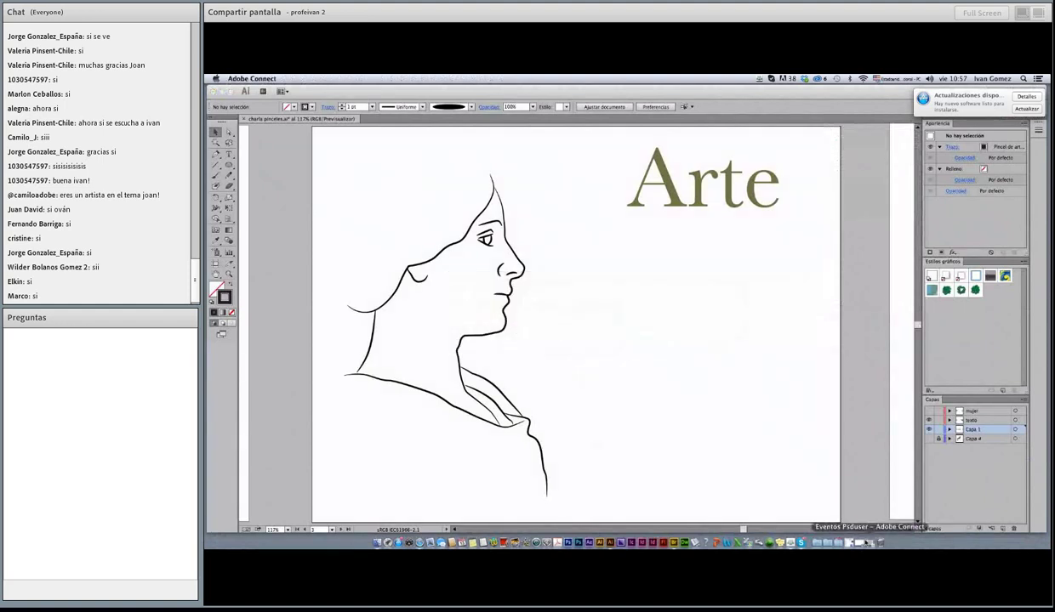
pyautogui.click(859, 542)
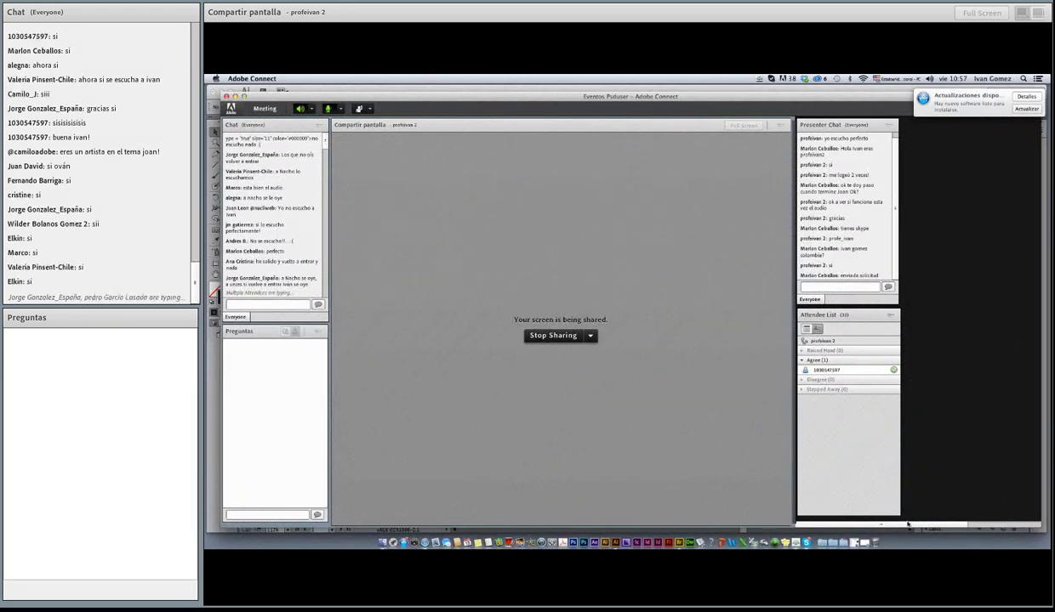
# - Scroll through Adobe Connect's chat, then return to Illustrator
pyautogui.moveTo(908, 524); pyautogui.dragTo(947, 492)
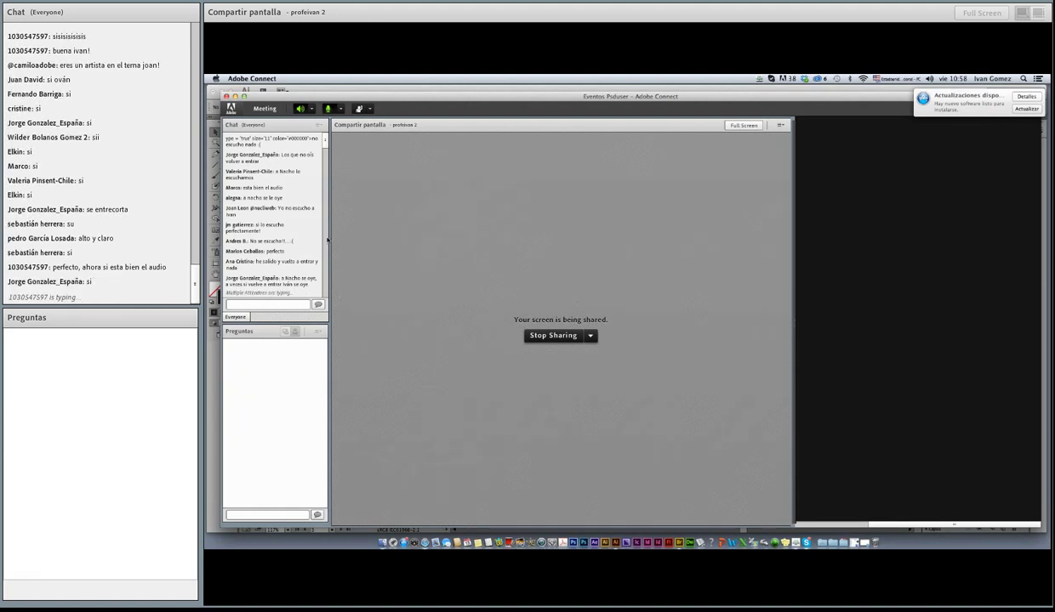
pyautogui.moveTo(324, 142); pyautogui.dragTo(331, 306)
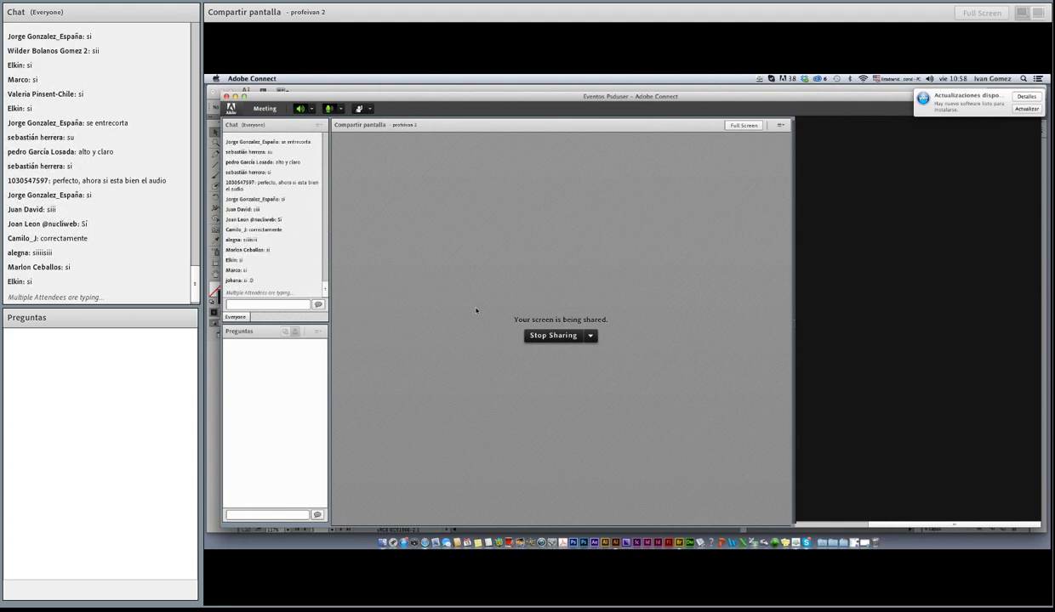
pyautogui.press('super+Tab')
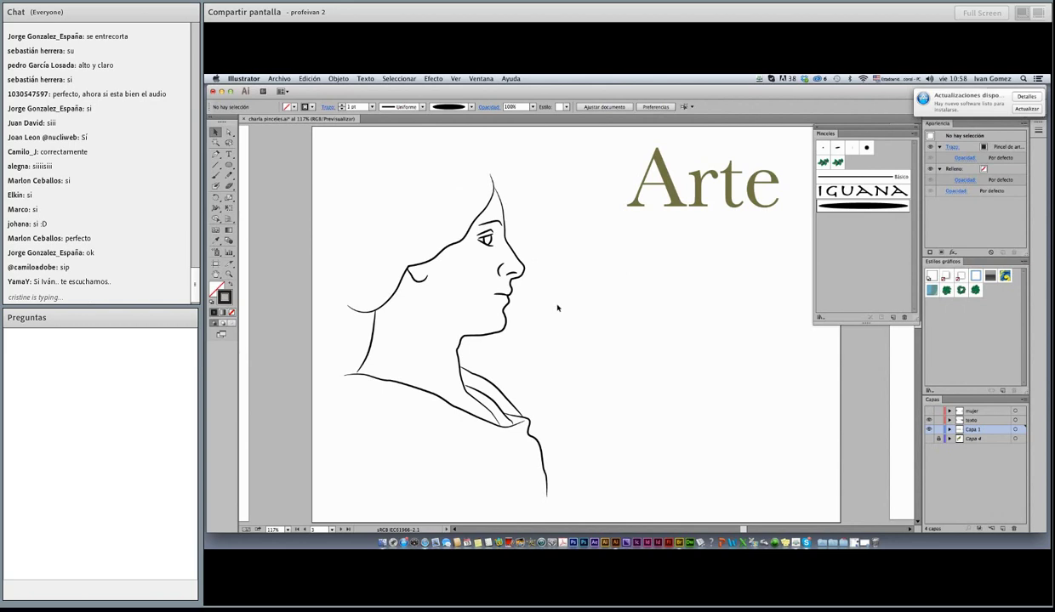
# - Narrow the Pincel de arte 2 art brush to 12% width and apply it to existing strokes
pyautogui.doubleClick(863, 205)
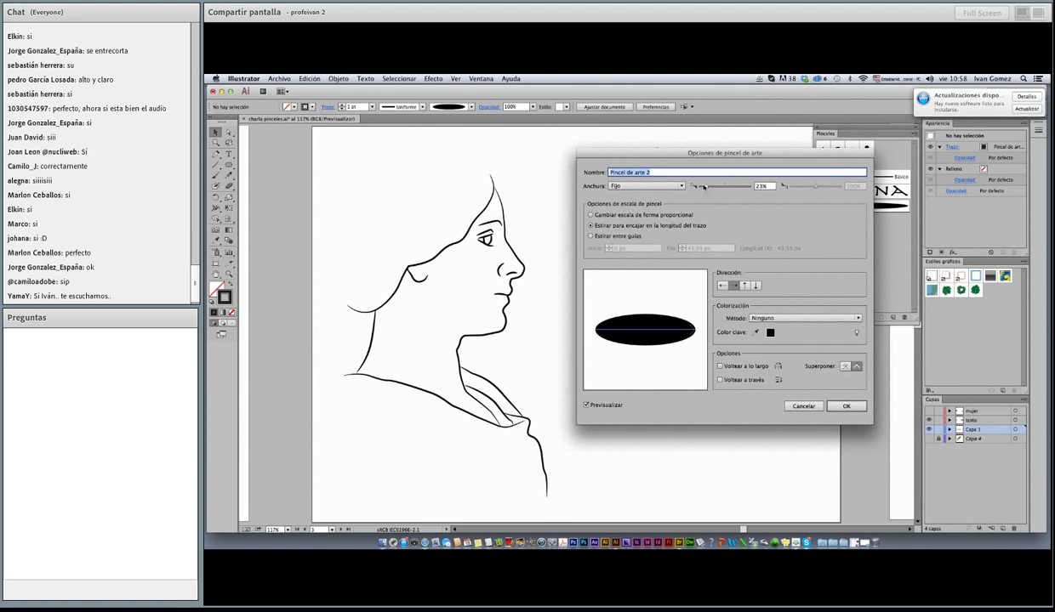
pyautogui.moveTo(703, 186); pyautogui.dragTo(697, 186)
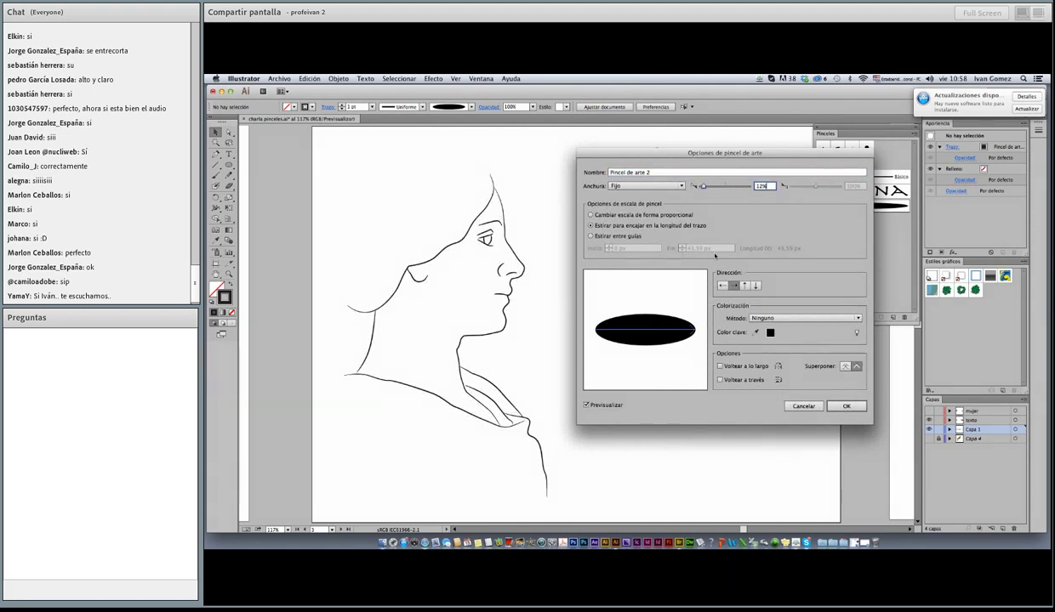
pyautogui.click(844, 406)
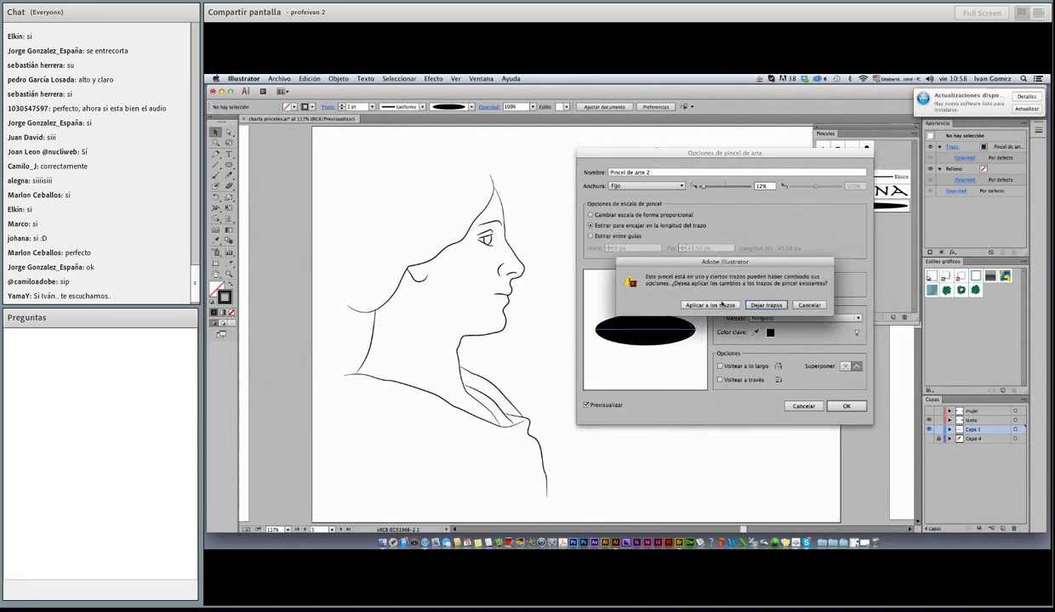
pyautogui.click(710, 304)
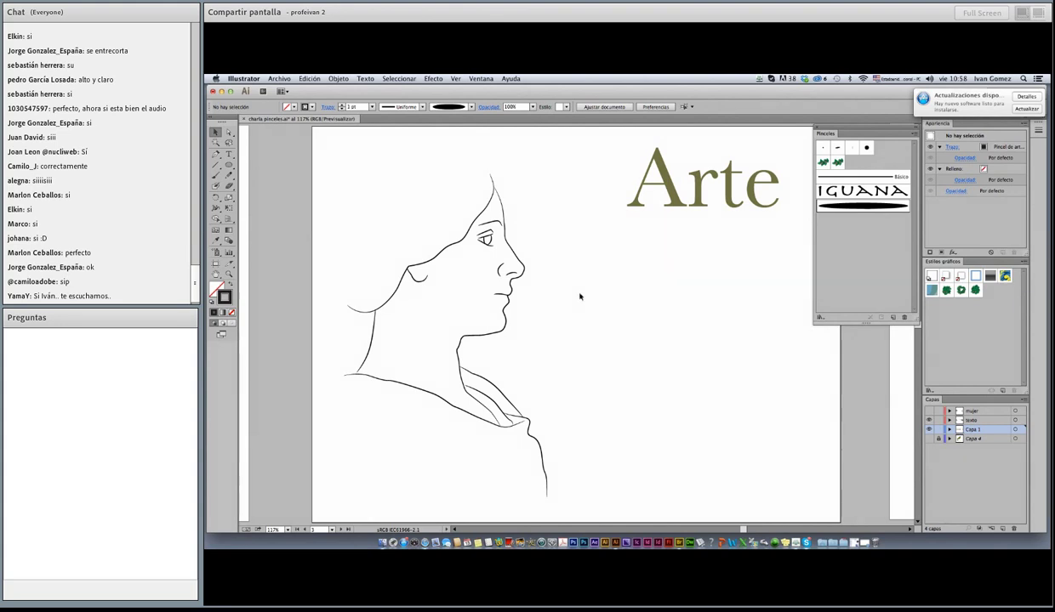
# - Draw a small ellipse right of the face and swap fill and stroke to make it solid black
pyautogui.moveTo(228, 164)
pyautogui.mouseDown()
pyautogui.moveTo(276, 166)
pyautogui.moveTo(296, 186)
pyautogui.mouseUp()
pyautogui.moveTo(598, 254); pyautogui.dragTo(650, 266)
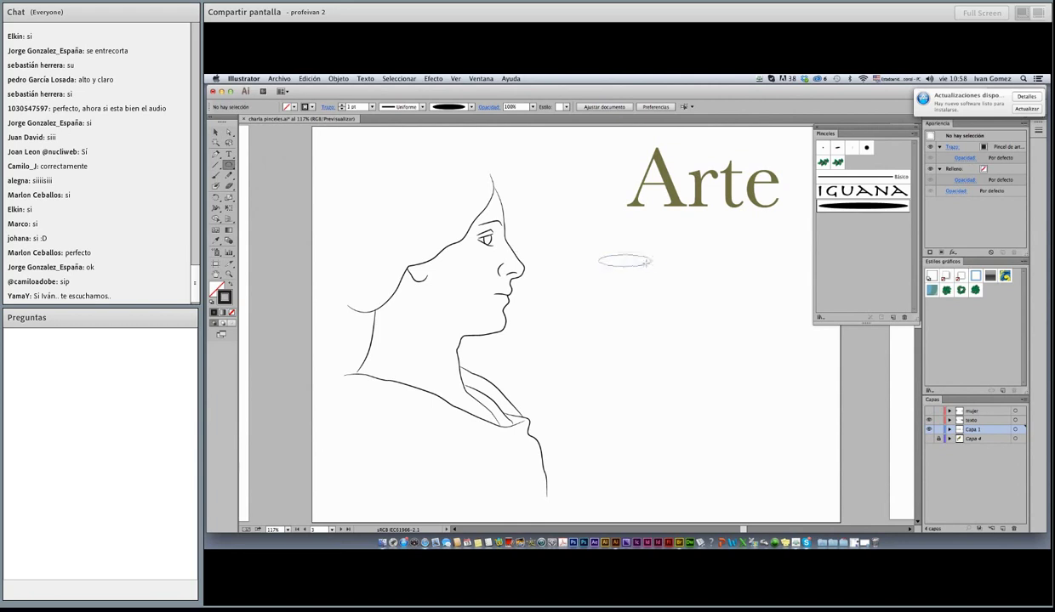
pyautogui.scroll(3, 680, 308)
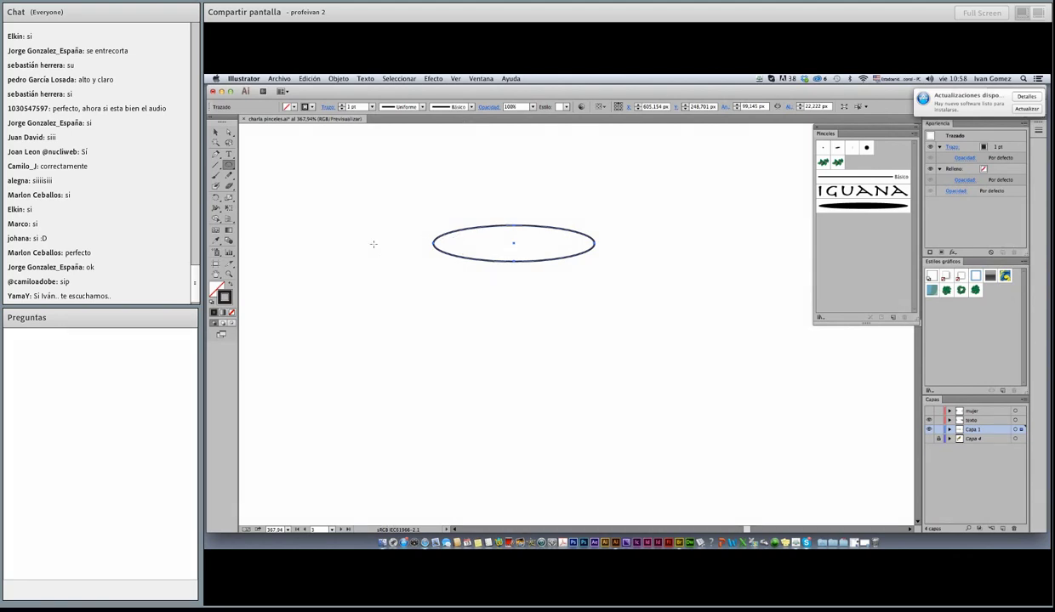
pyautogui.click(215, 132)
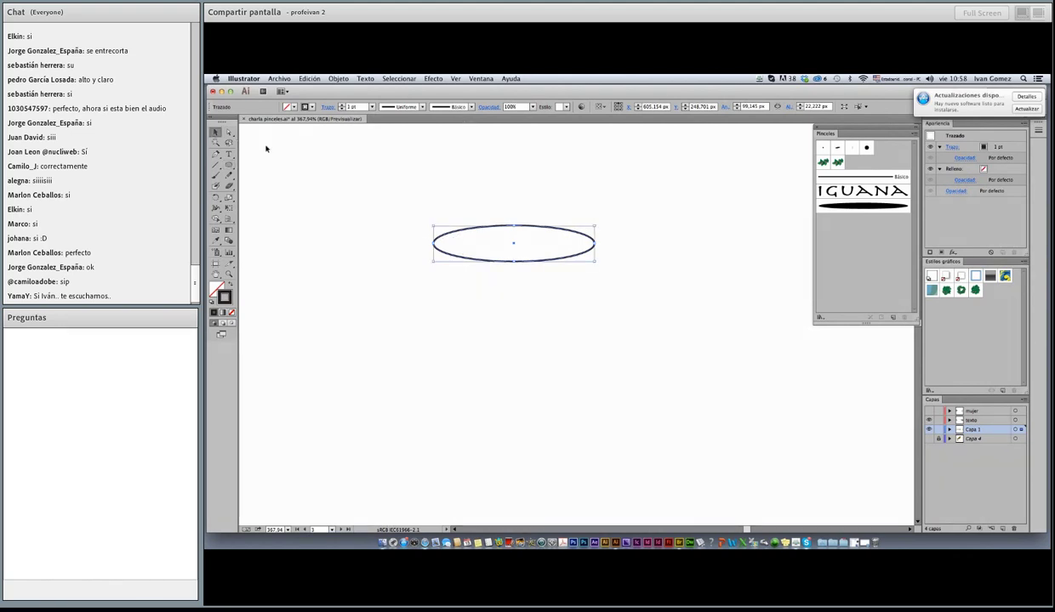
pyautogui.hotkey('shift', 'x')
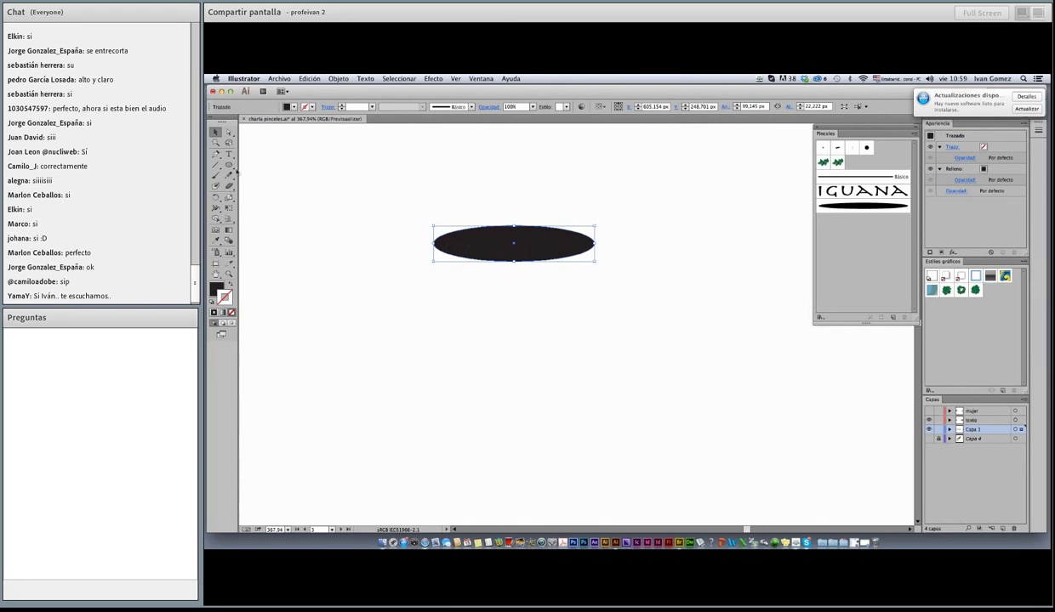
# - Scale a smaller inner copy of the ellipse and set the large ellipse's opacity to 0%
pyautogui.click(228, 197)
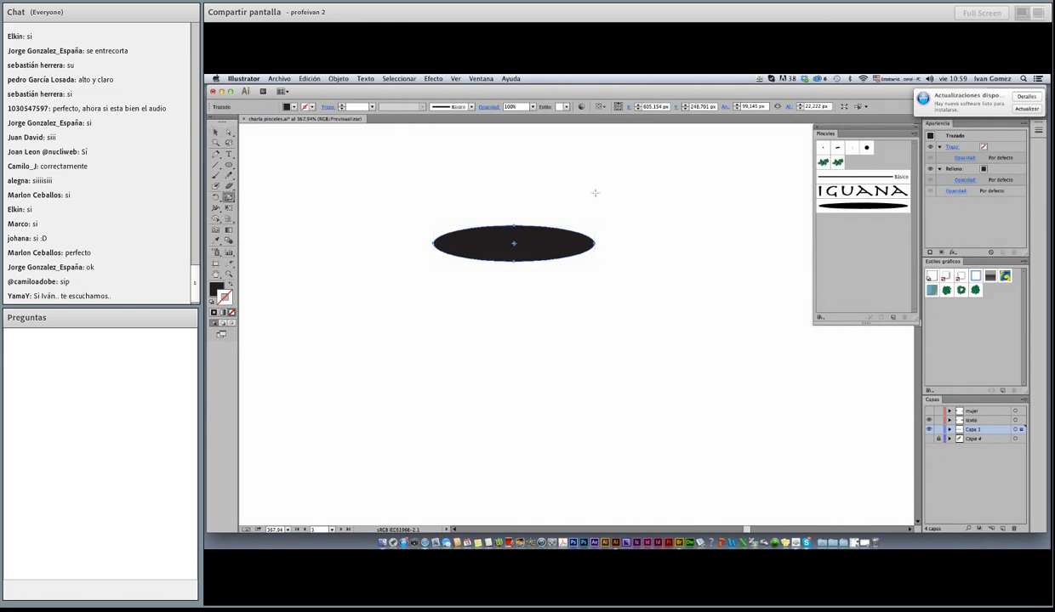
pyautogui.moveTo(595, 193); pyautogui.dragTo(537, 224)
pyautogui.click(216, 133)
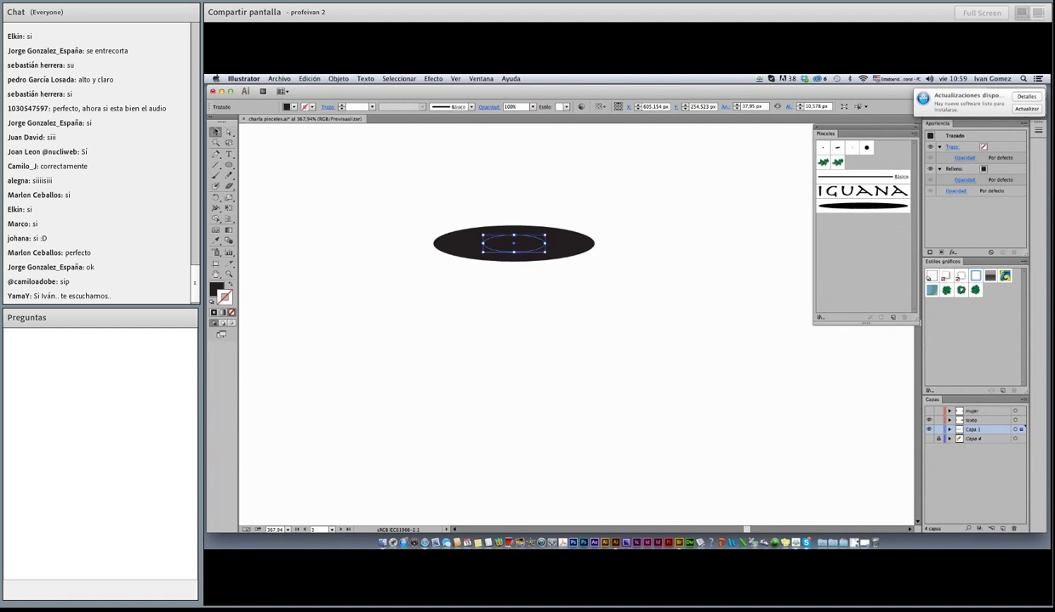
pyautogui.click(473, 241)
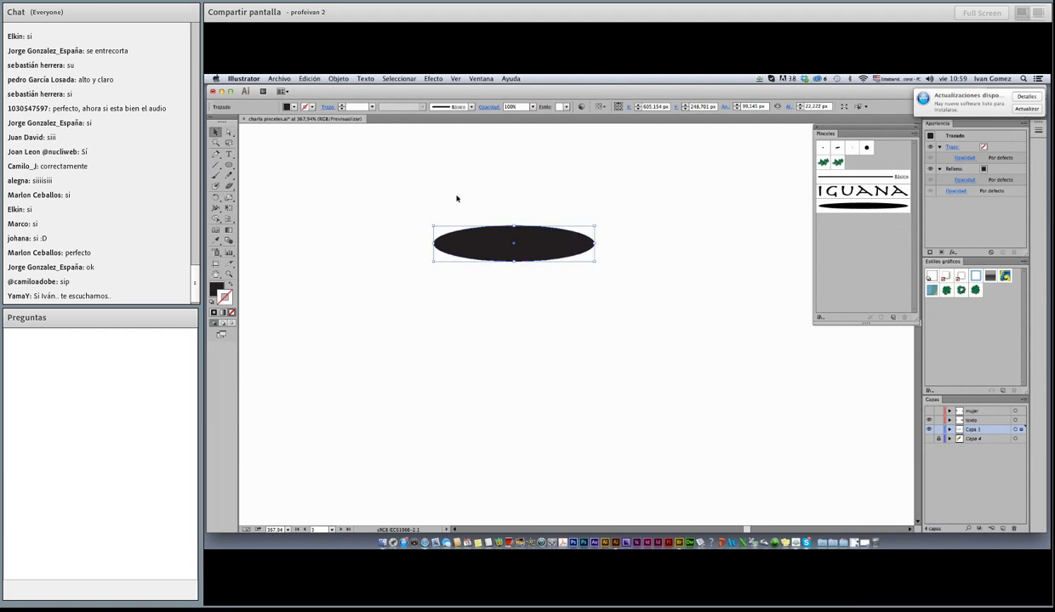
pyautogui.click(532, 107)
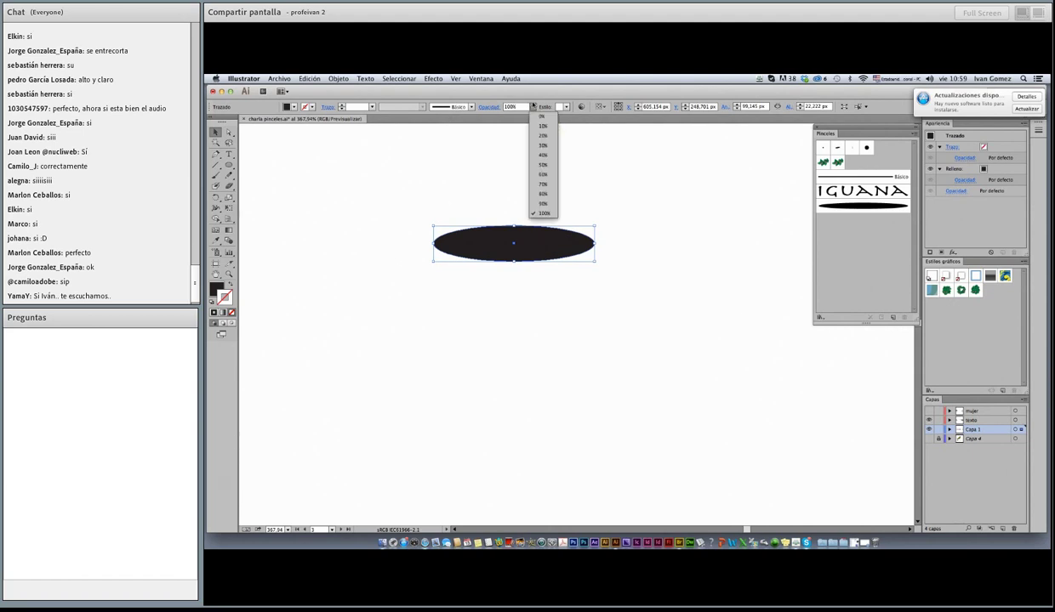
pyautogui.click(519, 117)
pyautogui.click(487, 189)
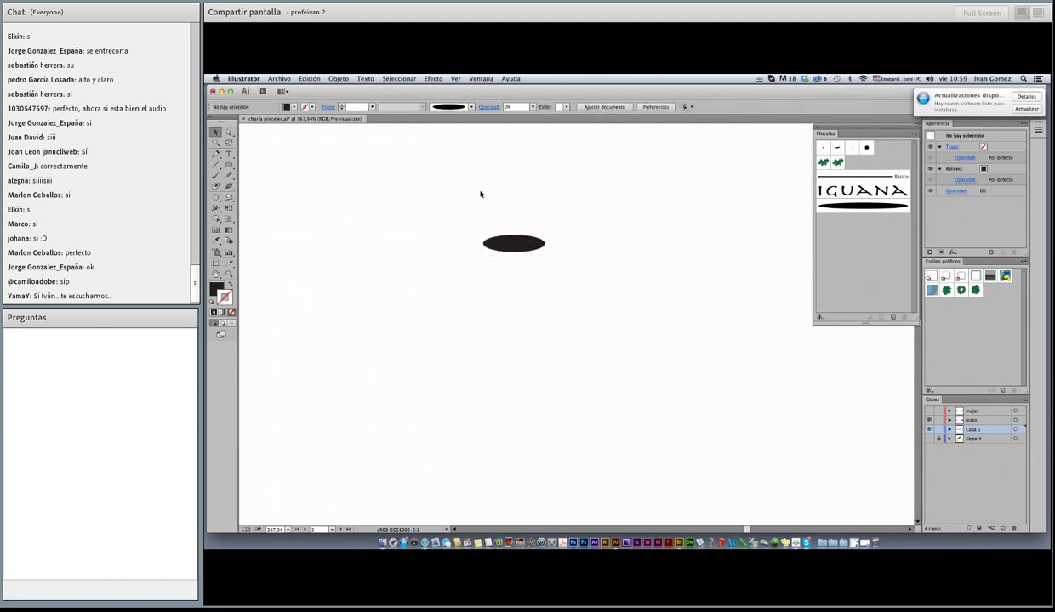
# - Check the ellipses in outline view, then return to full preview
pyautogui.click(451, 78)
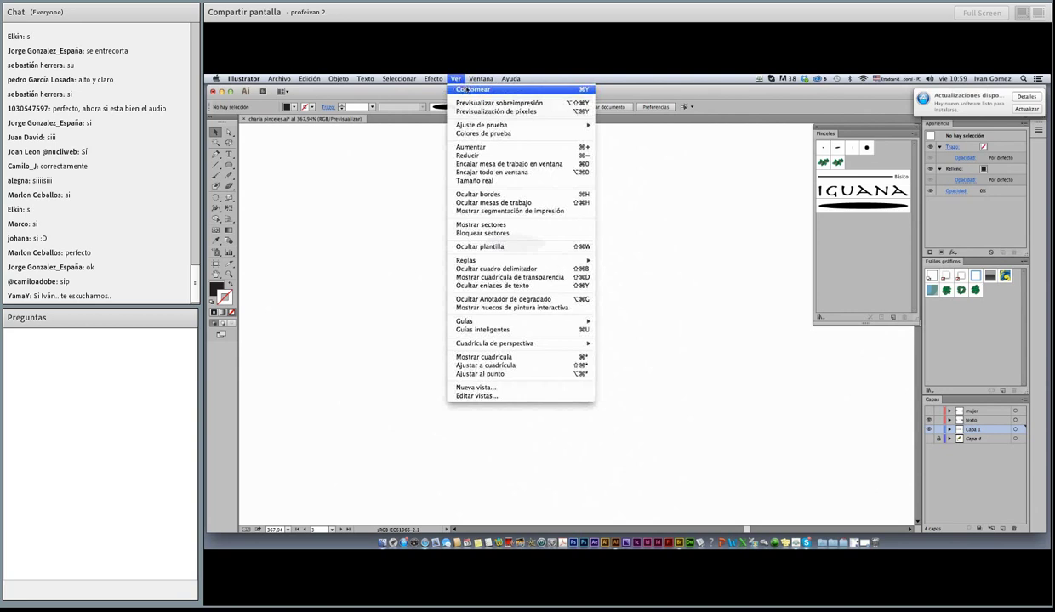
pyautogui.click(467, 89)
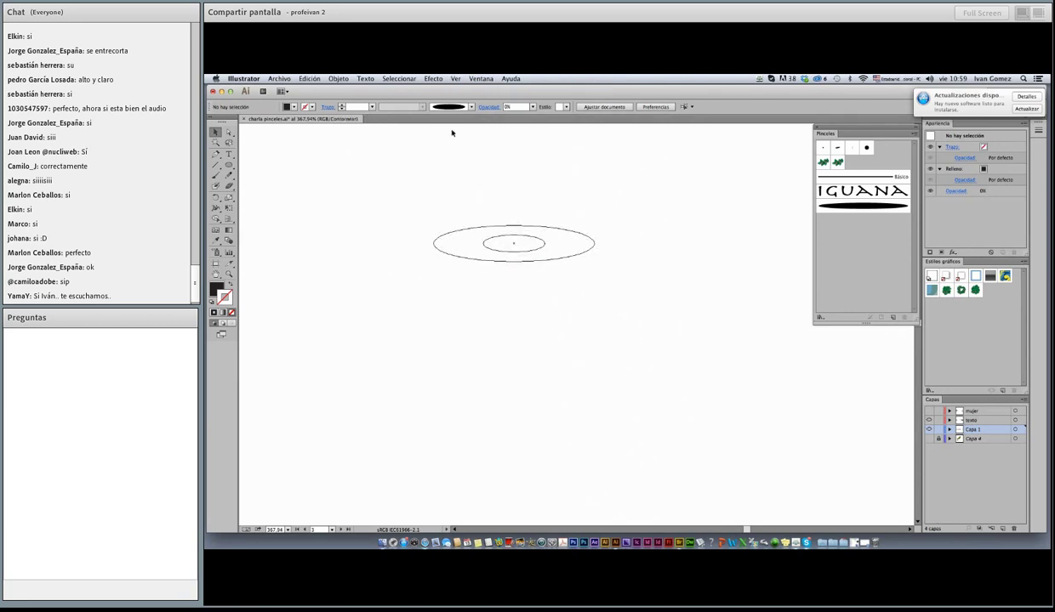
pyautogui.click(452, 78)
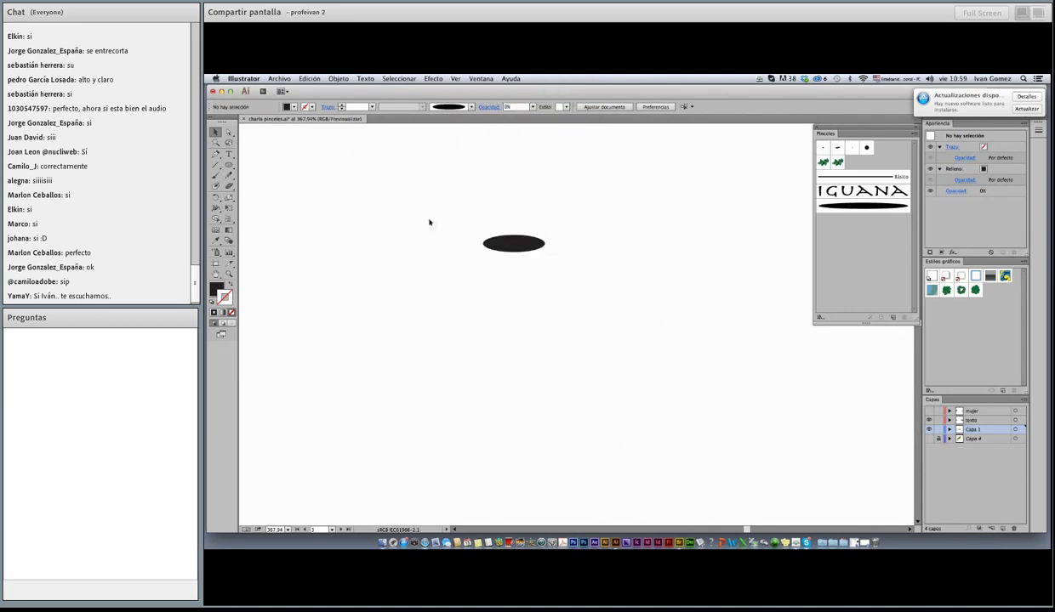
pyautogui.click(228, 241)
# - Blend the two ellipses using Specified Steps and select the resulting blend
pyautogui.keyDown('alt'); pyautogui.click(506, 223); pyautogui.keyUp('alt')
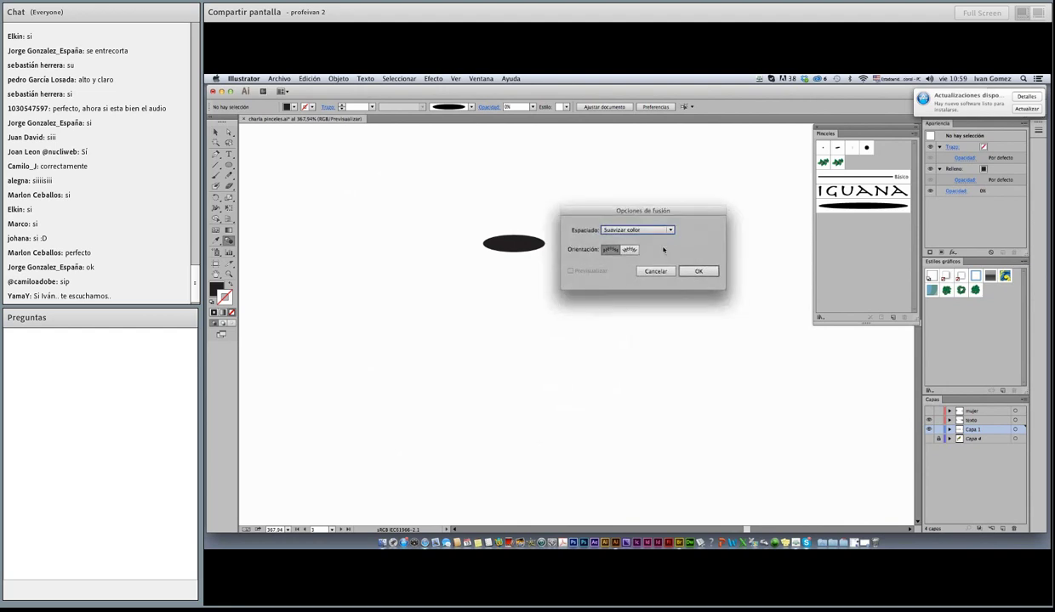
pyautogui.click(647, 231)
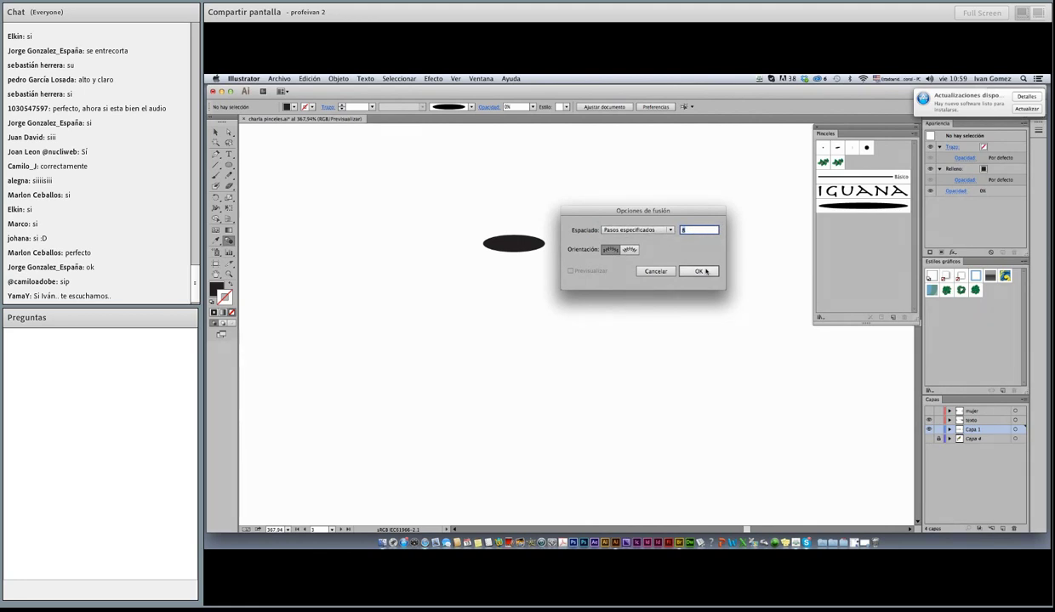
pyautogui.click(689, 270)
pyautogui.click(215, 132)
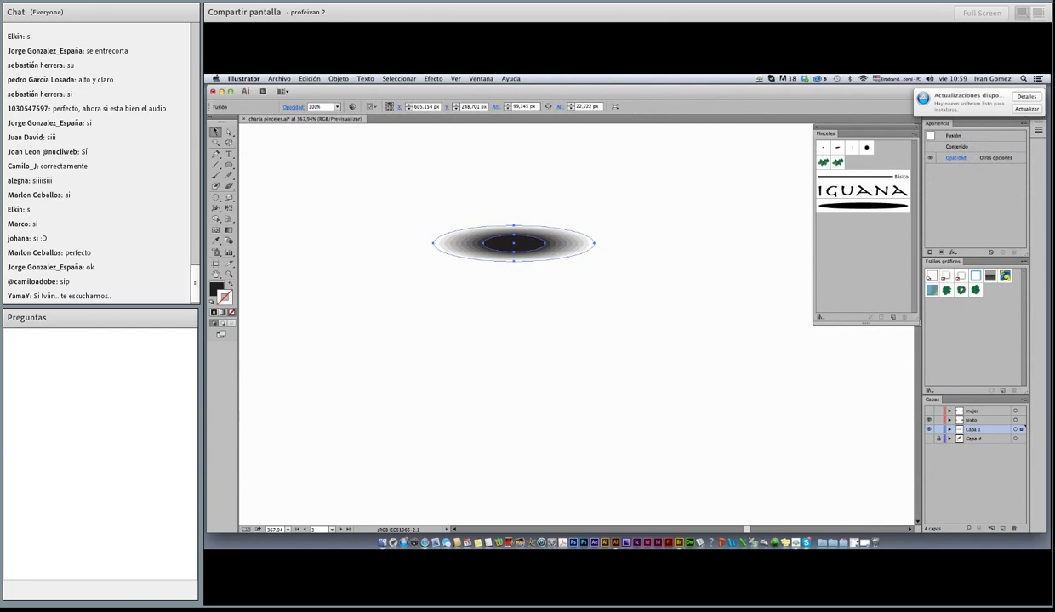
pyautogui.click(442, 219)
pyautogui.click(514, 241)
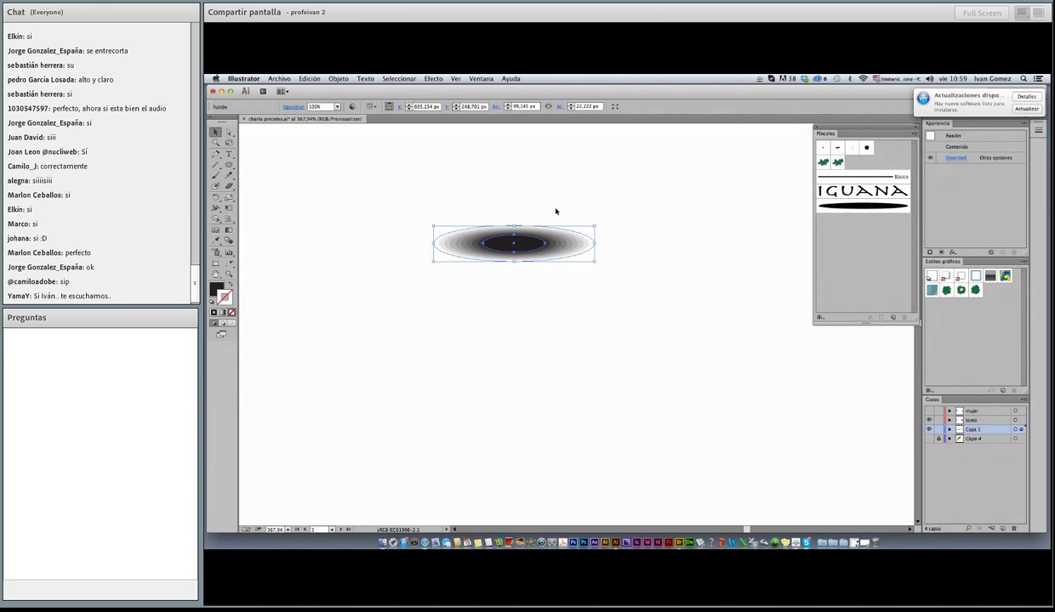
# - Save the blended ellipse as a new art brush with Matices colorization
pyautogui.moveTo(549, 230); pyautogui.dragTo(855, 224)
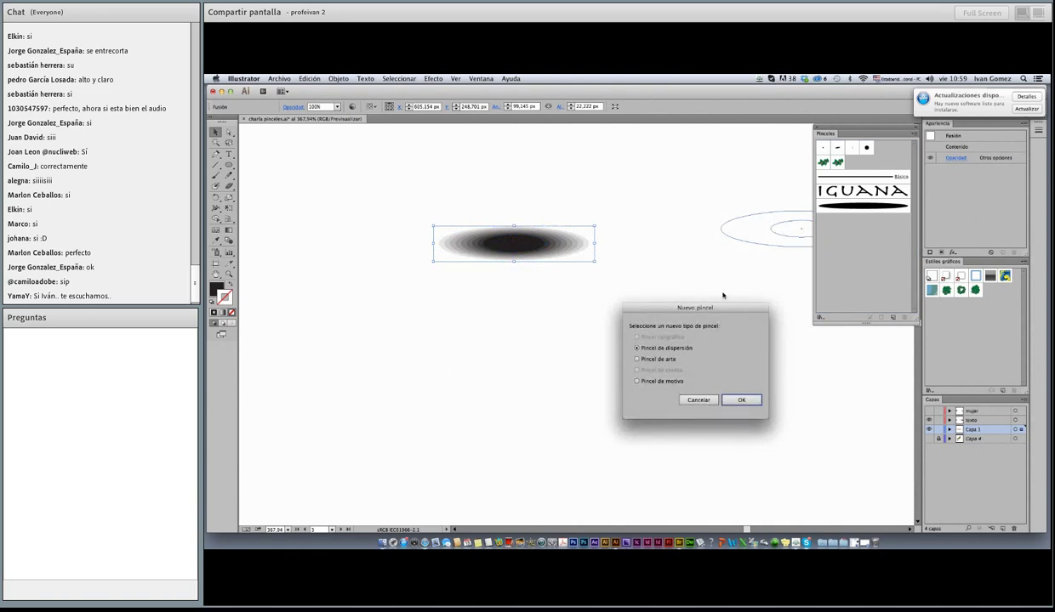
pyautogui.moveTo(721, 307); pyautogui.dragTo(716, 230)
pyautogui.click(668, 283)
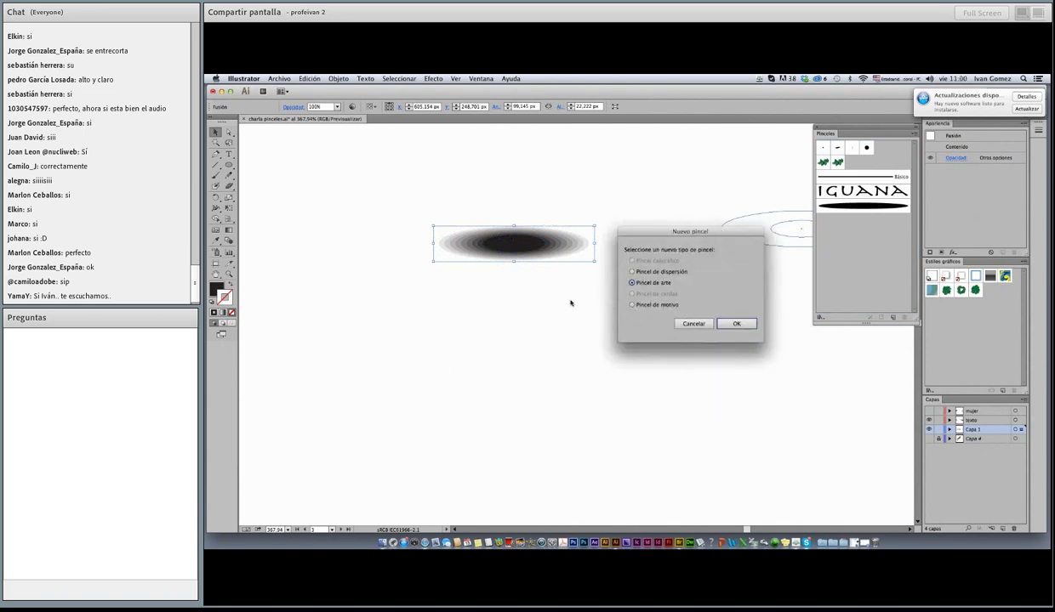
pyautogui.click(737, 323)
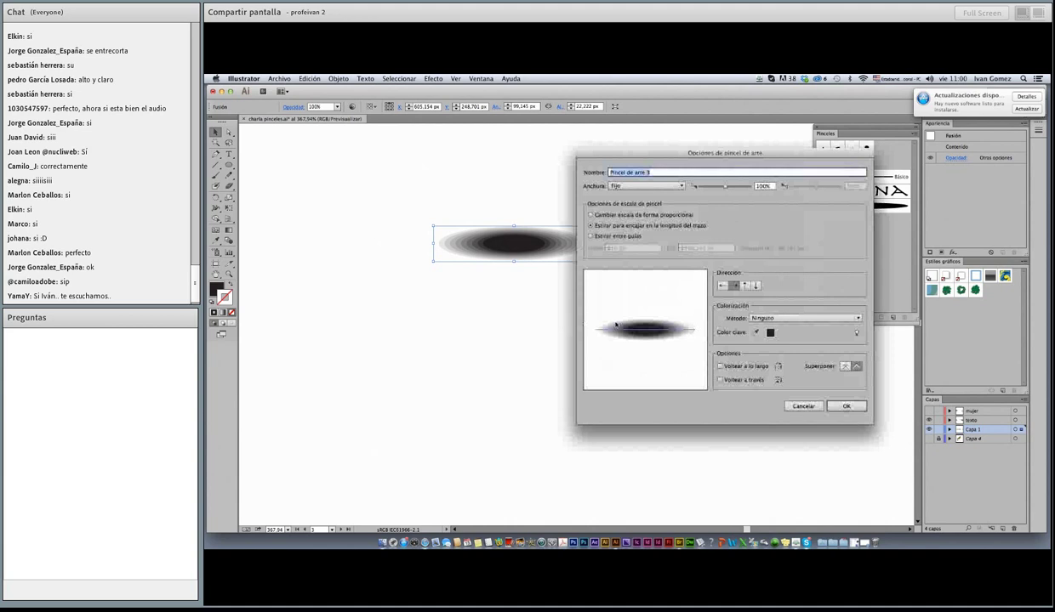
pyautogui.click(798, 318)
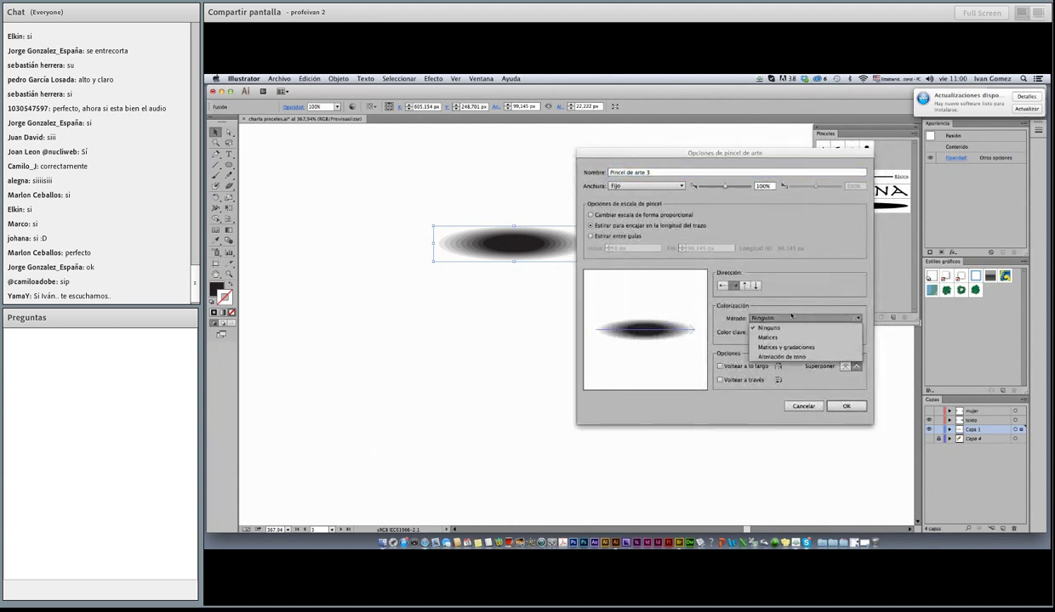
pyautogui.click(781, 296)
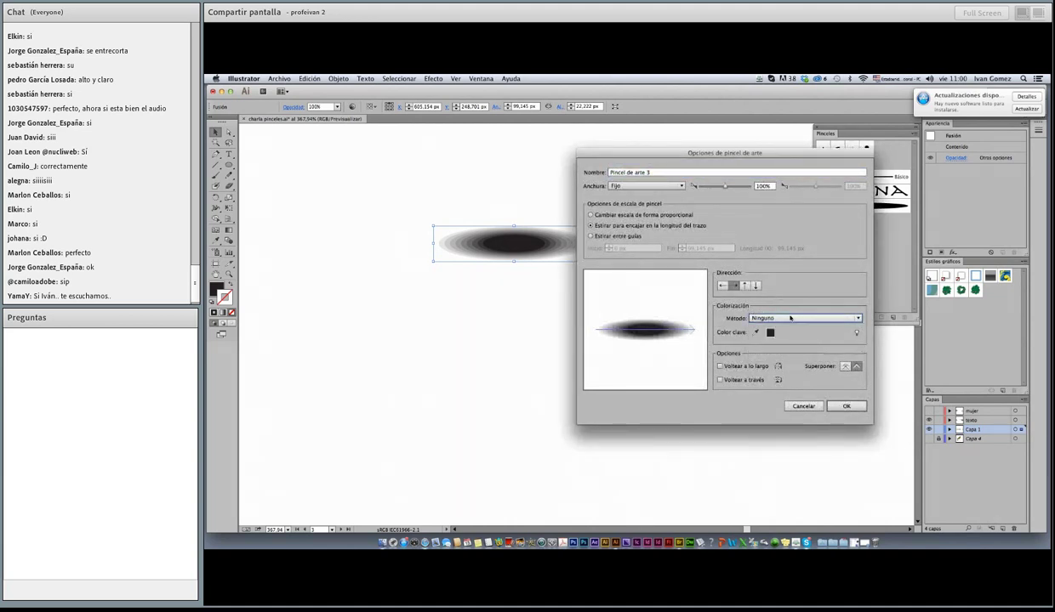
pyautogui.click(783, 319)
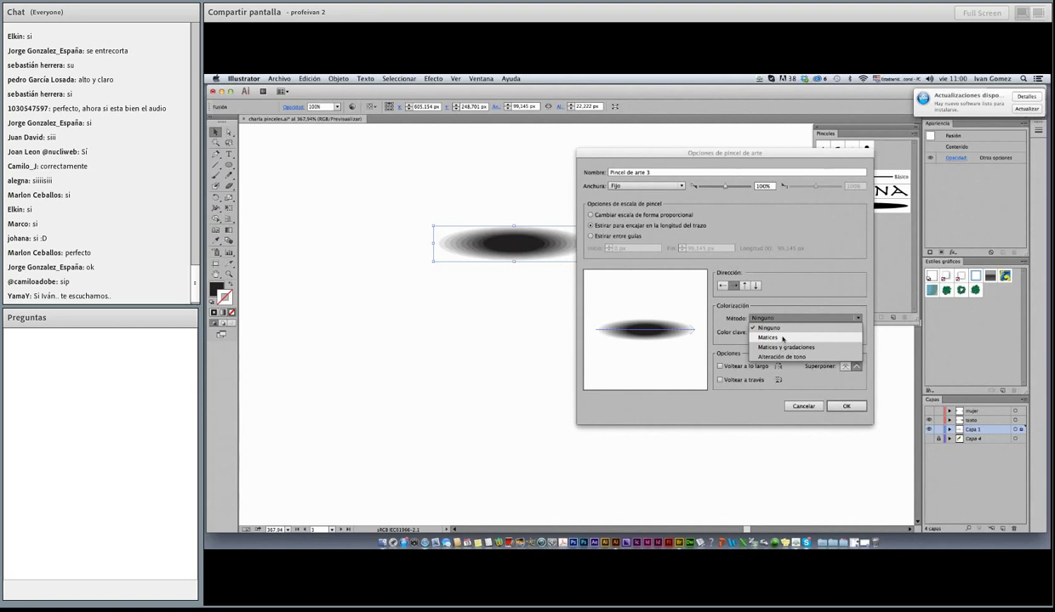
pyautogui.click(782, 338)
pyautogui.click(809, 403)
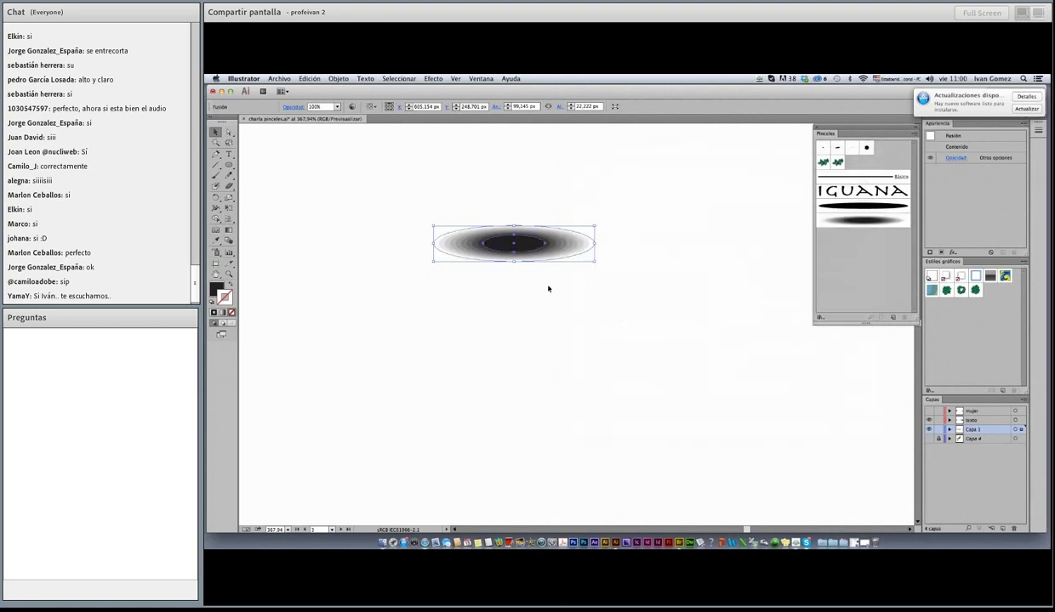
# - Paint two curved strokes right of the profile with the new blended art brush
pyautogui.hotkey('ctrl', '1')
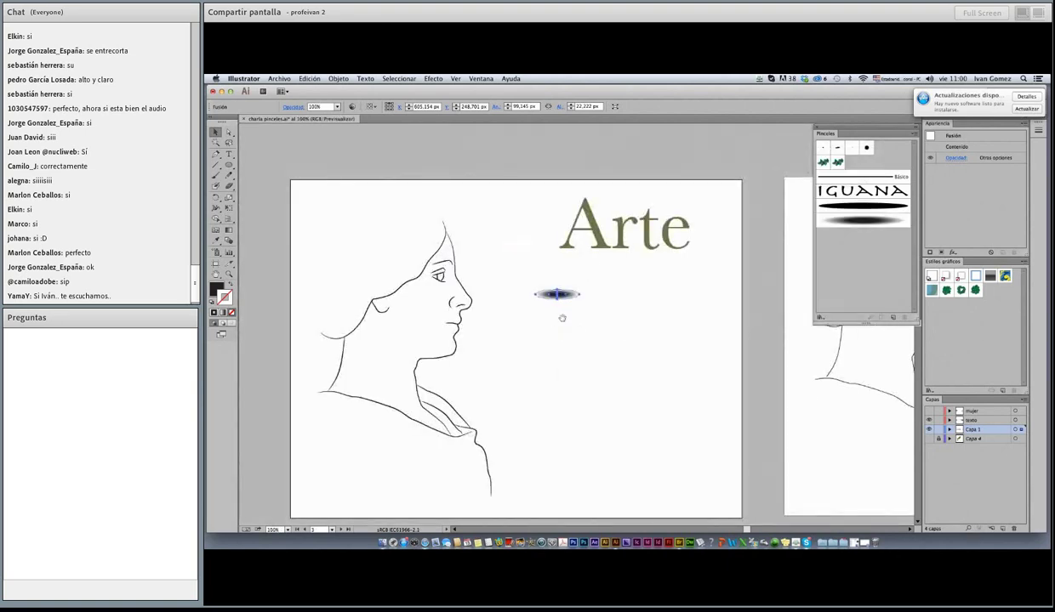
pyautogui.press('Delete')
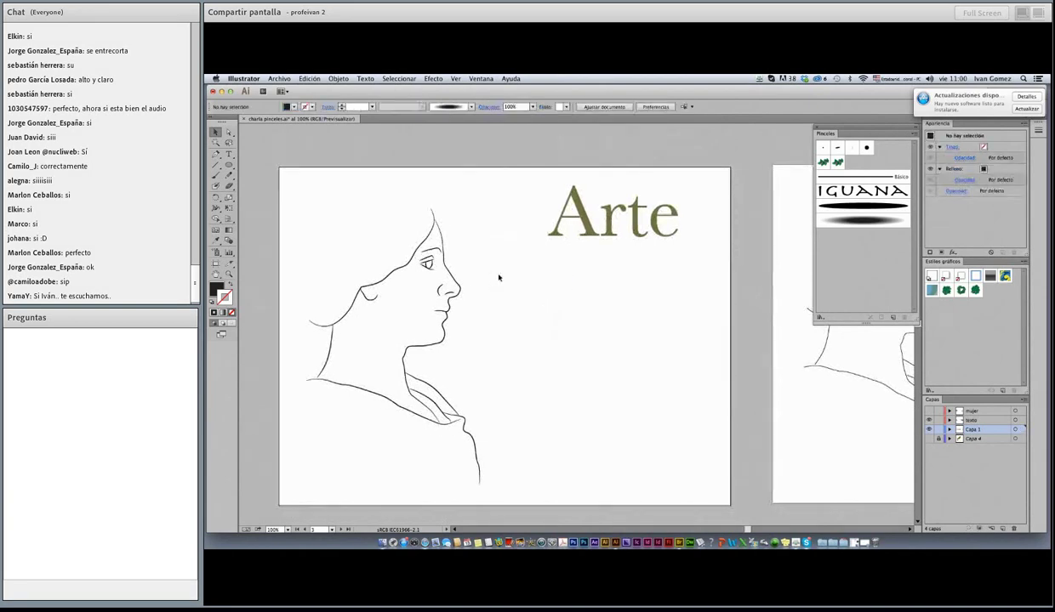
pyautogui.click(215, 175)
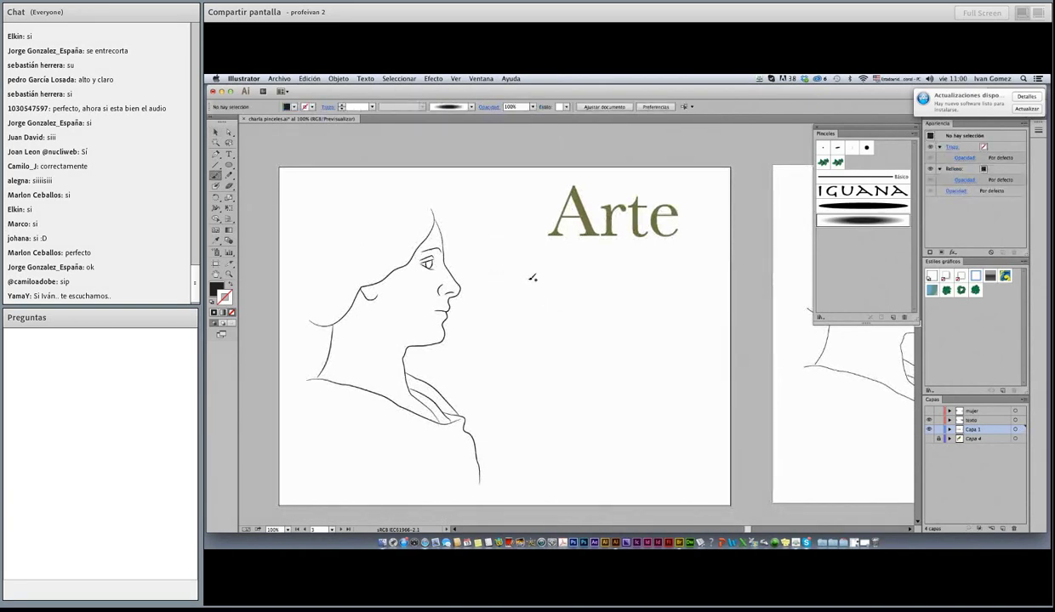
pyautogui.moveTo(521, 268); pyautogui.dragTo(593, 349)
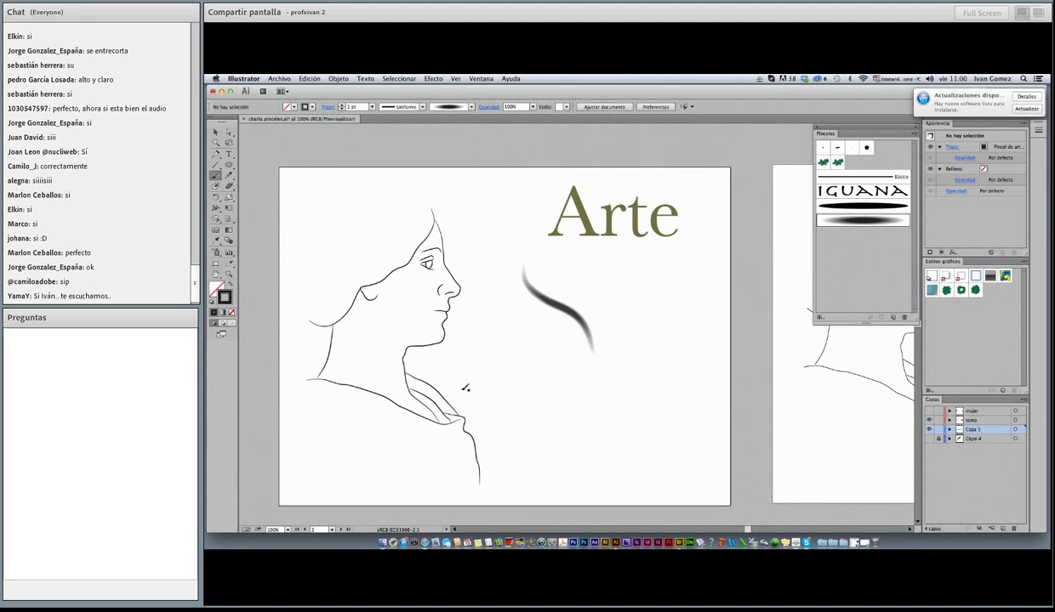
pyautogui.moveTo(619, 282); pyautogui.dragTo(628, 378)
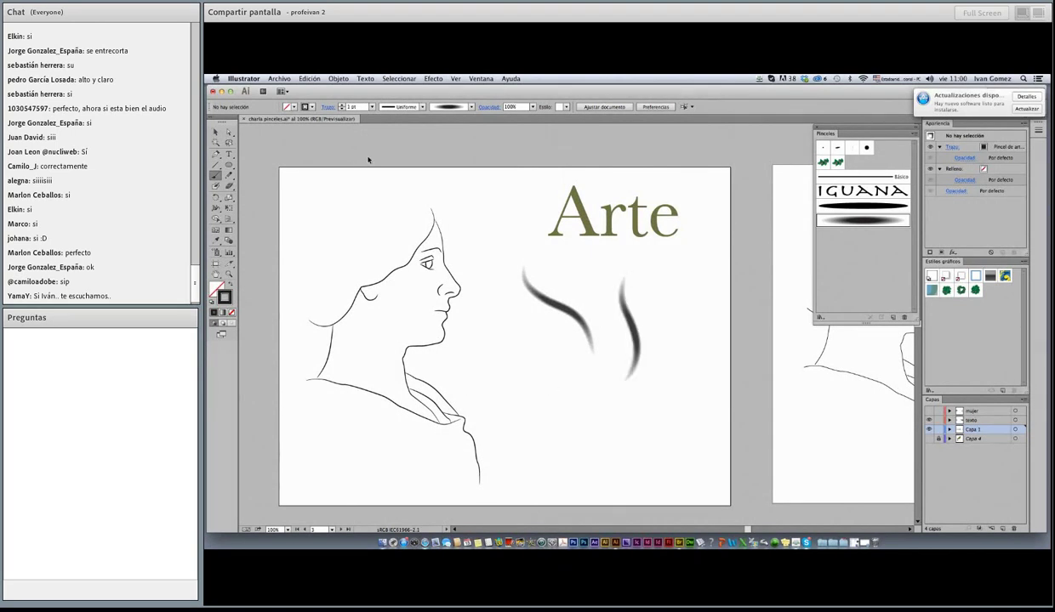
# - Look for a recently opened document to reopen
pyautogui.hotkey('ctrl', 'o')
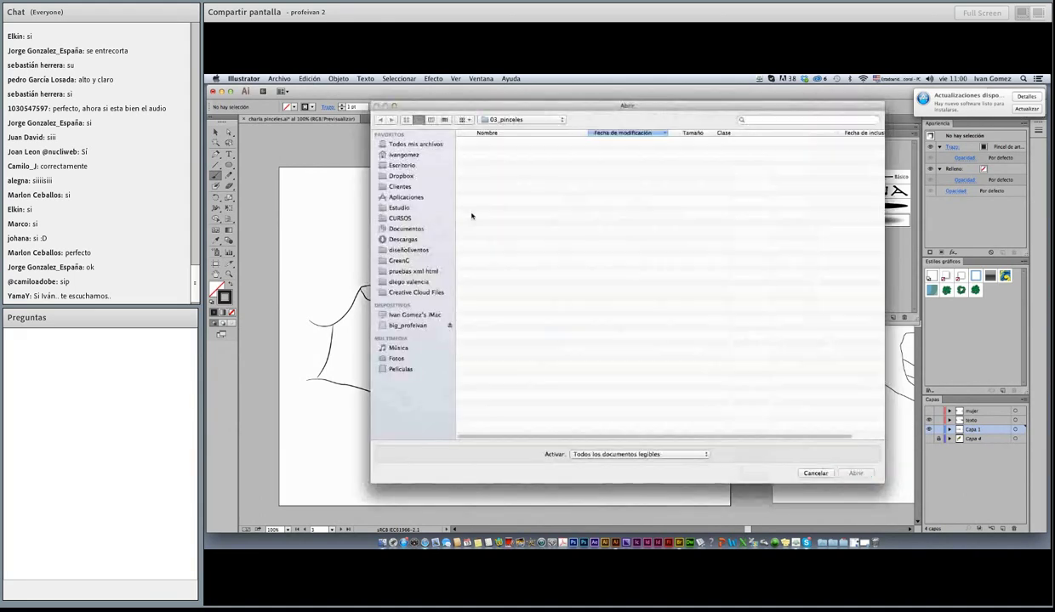
pyautogui.click(815, 473)
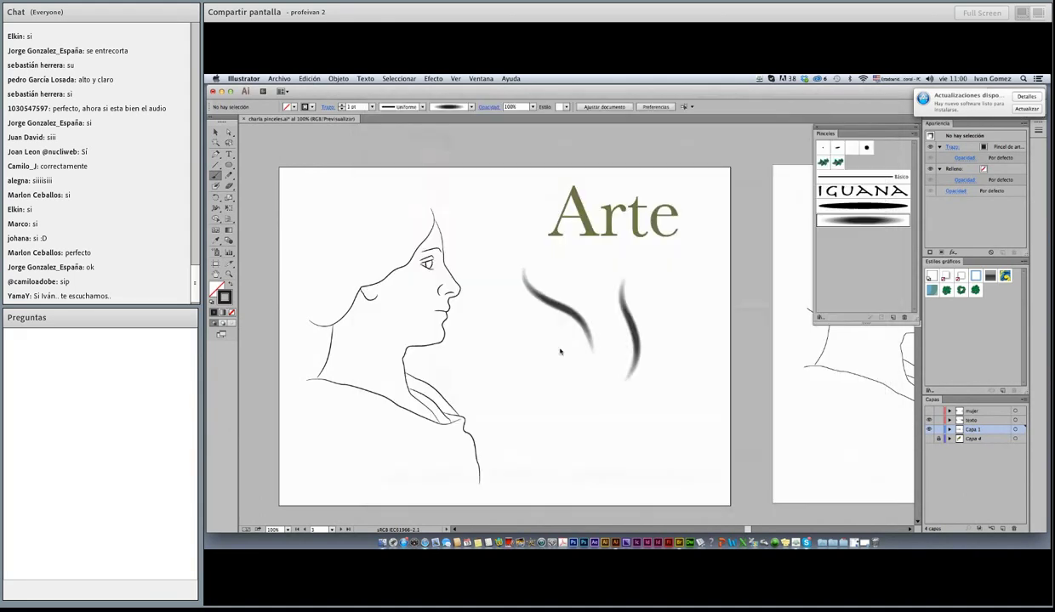
pyautogui.click(279, 78)
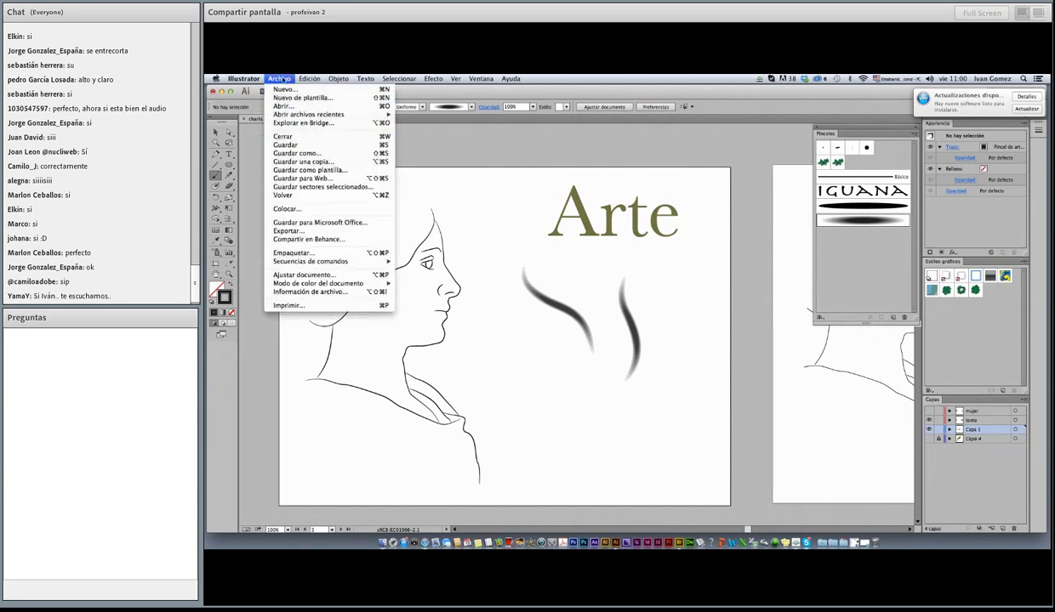
pyautogui.moveTo(309, 114)
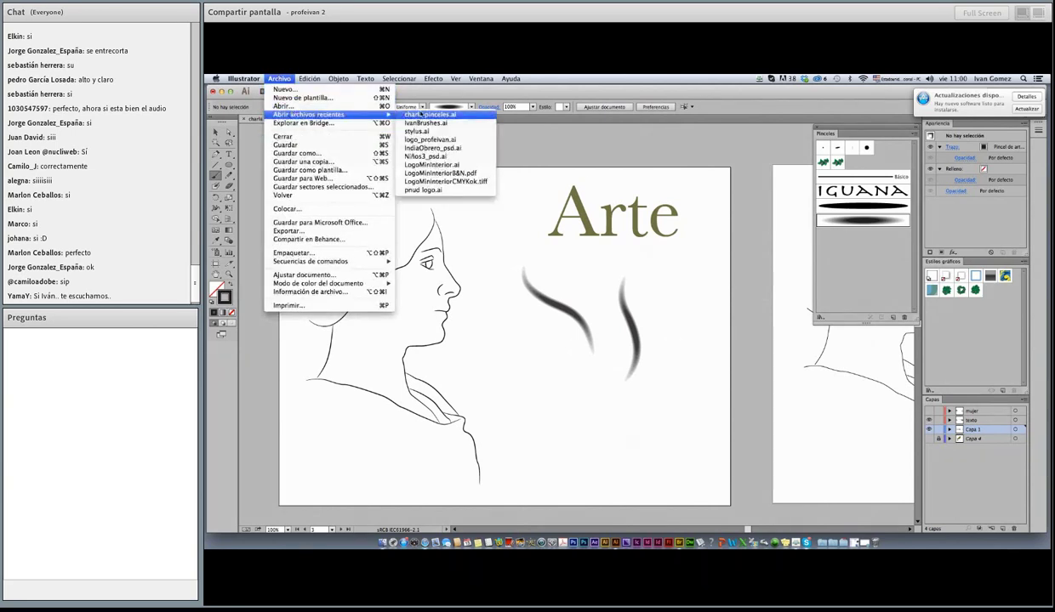
# - Open the recent stylus.ai file, dismiss the missing-link warning, and zoom to the stylus tip
pyautogui.click(428, 131)
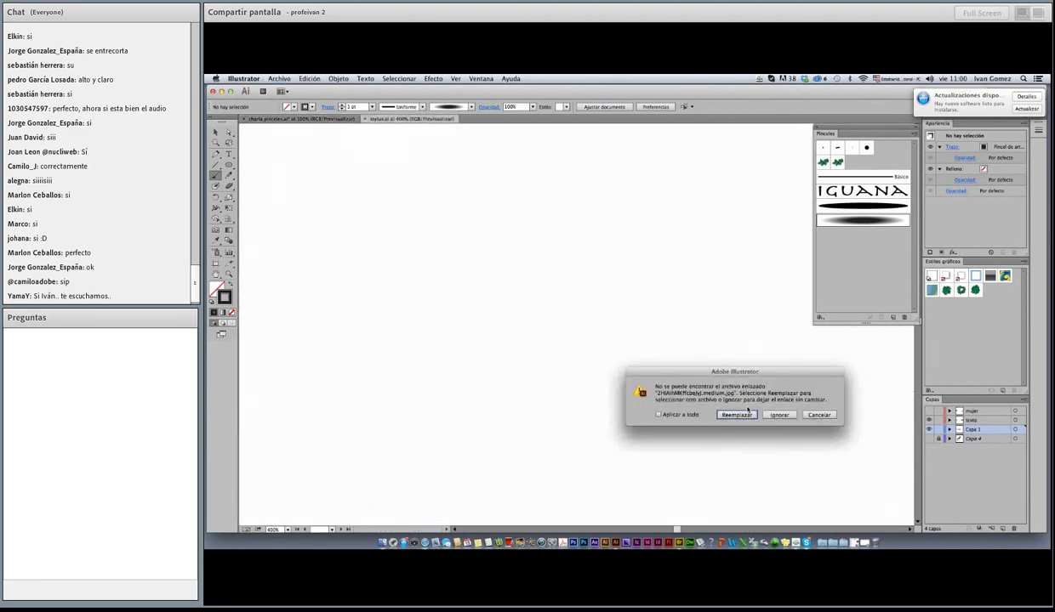
pyautogui.click(778, 415)
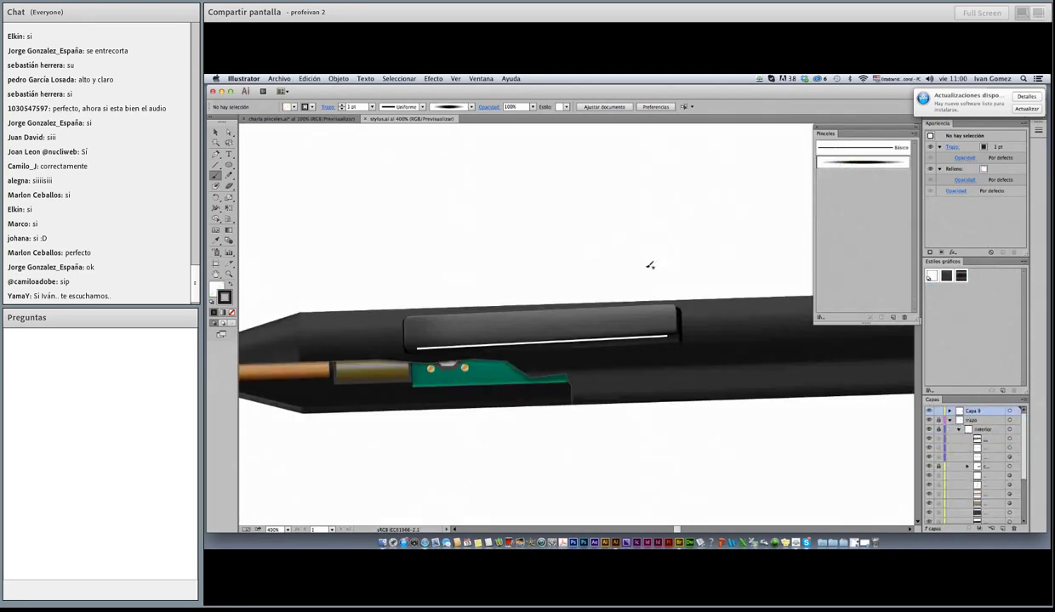
pyautogui.hotkey('ctrl', '0')
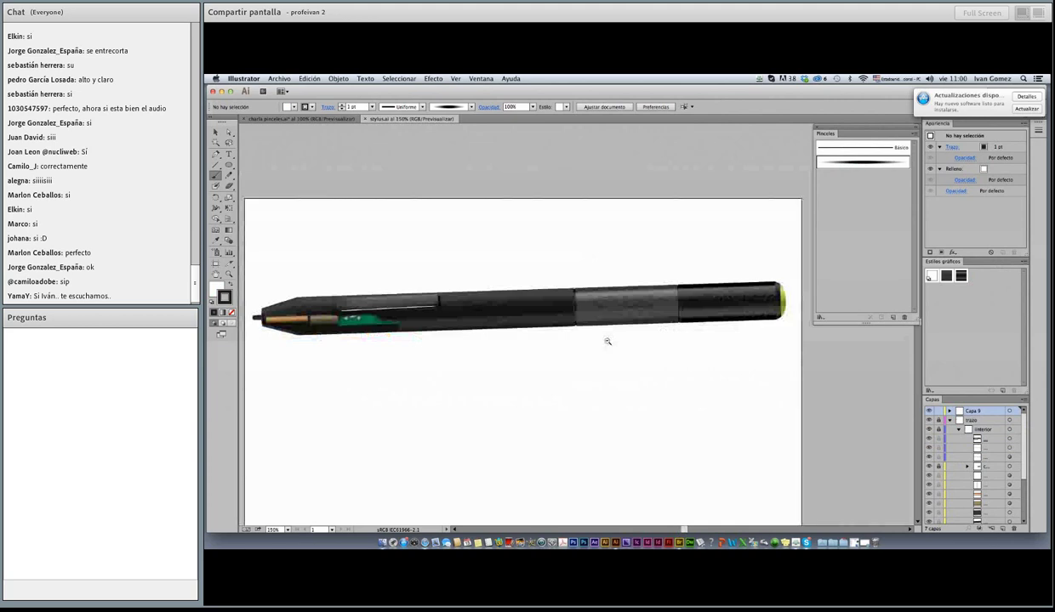
pyautogui.click(485, 313)
pyautogui.moveTo(440, 255); pyautogui.dragTo(626, 373)
pyautogui.hotkey('ctrl', 'y')
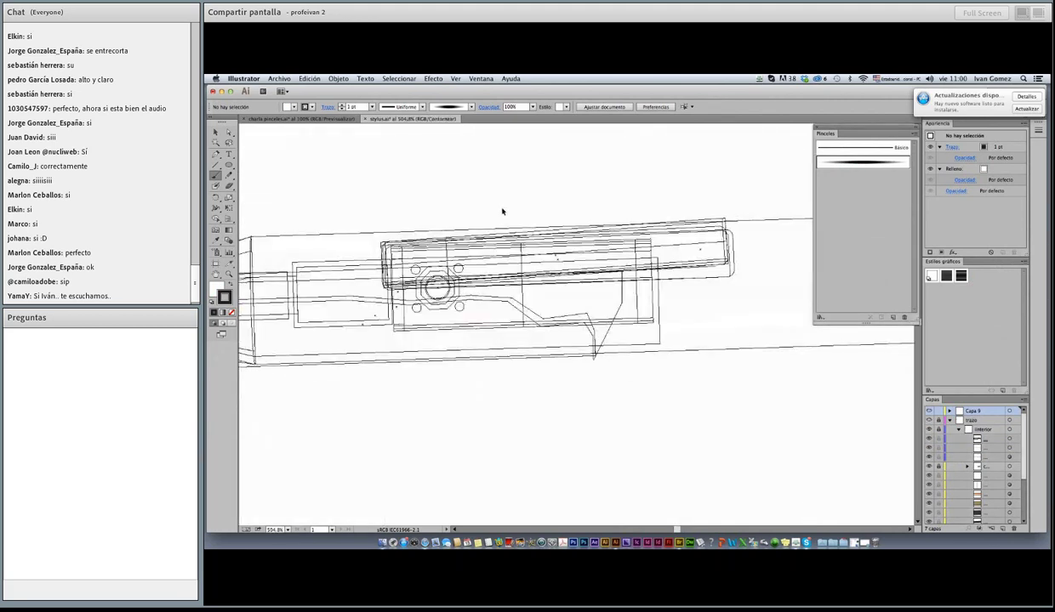
pyautogui.hotkey('ctrl', 'y')
# - Apply the tapered art brush to the stylus's white highlight line
pyautogui.click(215, 133)
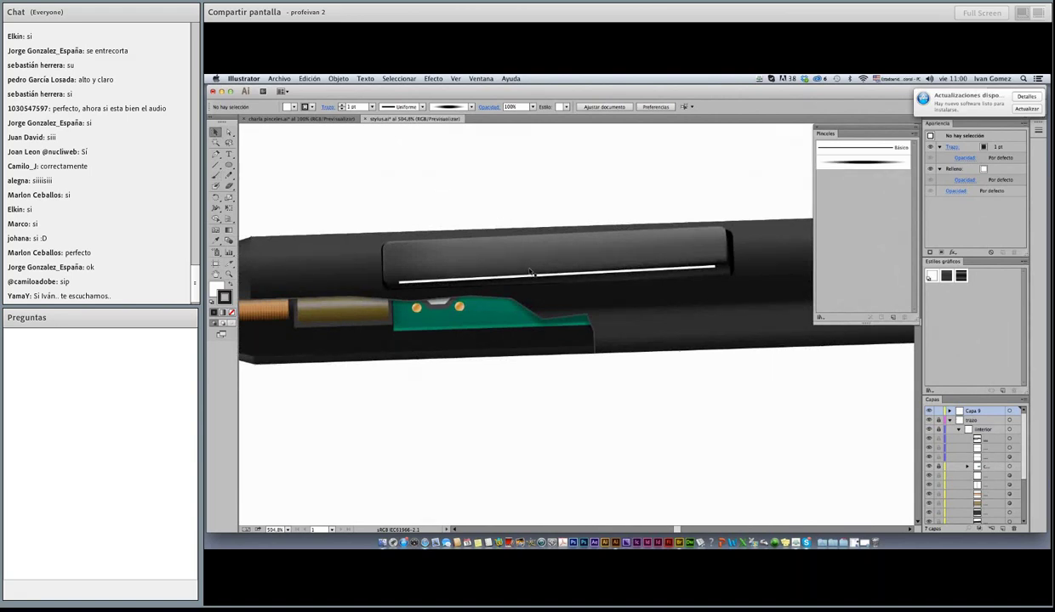
pyautogui.moveTo(538, 272); pyautogui.dragTo(539, 188)
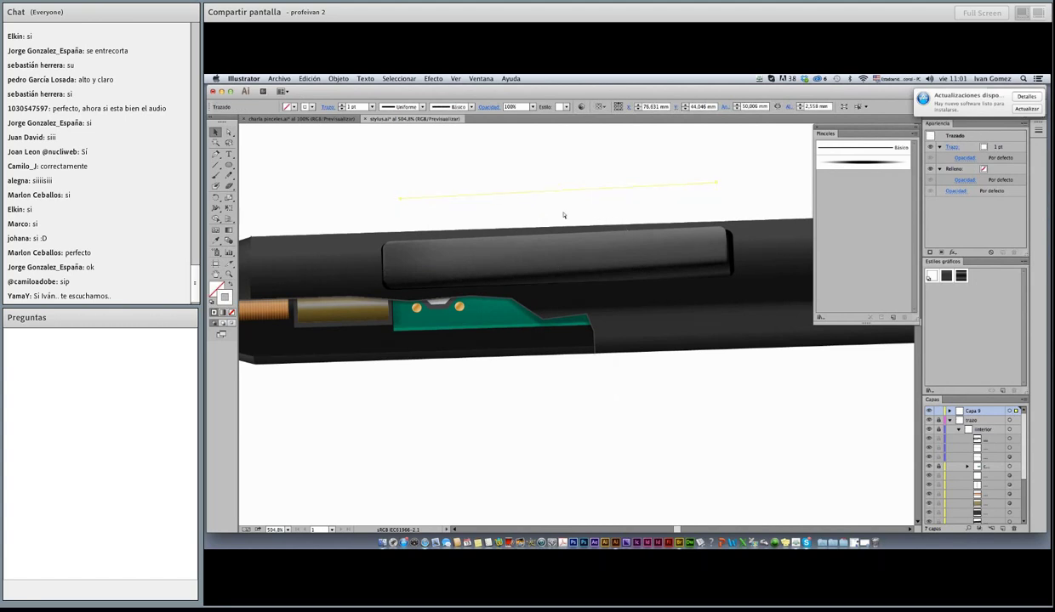
pyautogui.press('super+z')
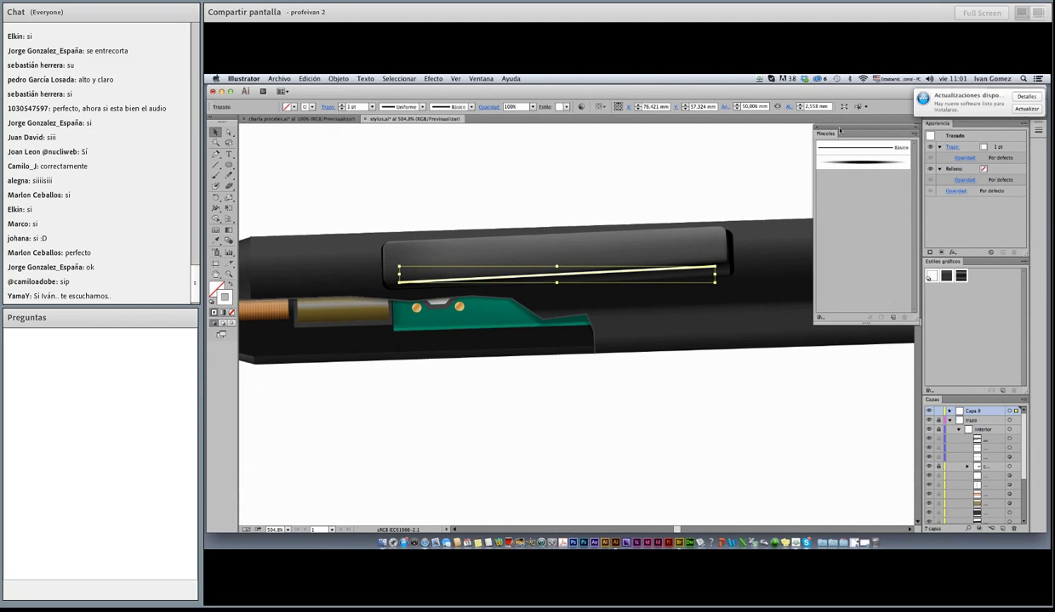
pyautogui.click(843, 160)
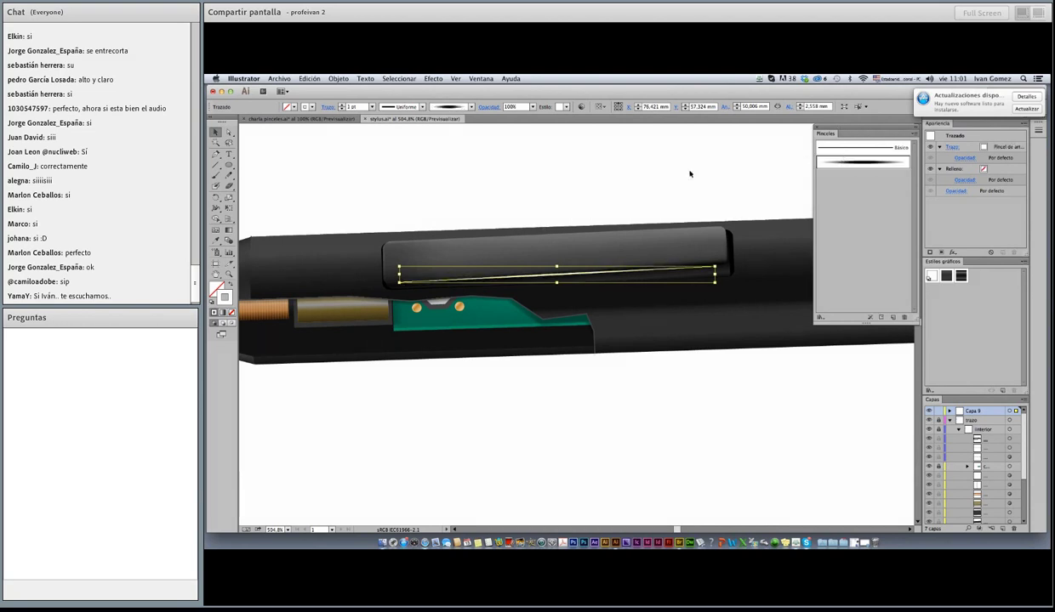
pyautogui.click(642, 175)
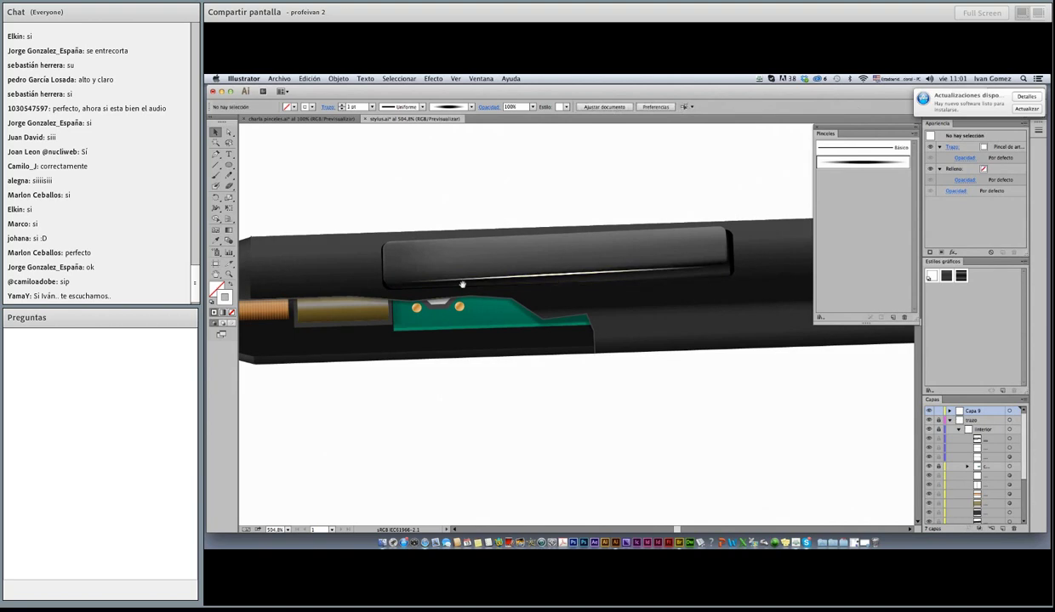
# - Set the stylus's thin highlight line to 60% opacity
pyautogui.scroll(5, 678, 350)
pyautogui.scroll(-5, 583, 312)
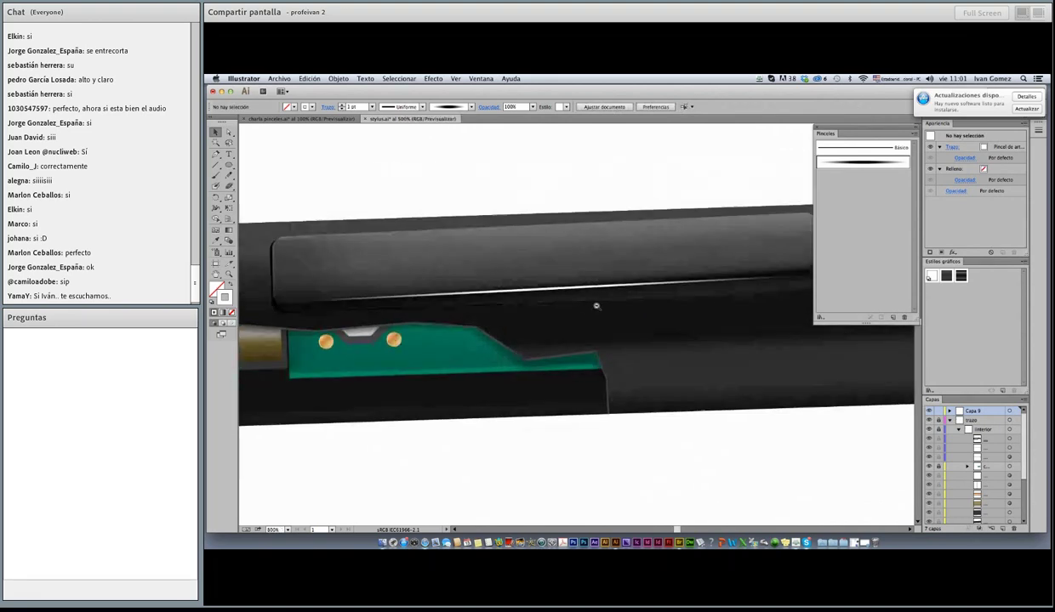
pyautogui.scroll(-2, 597, 306)
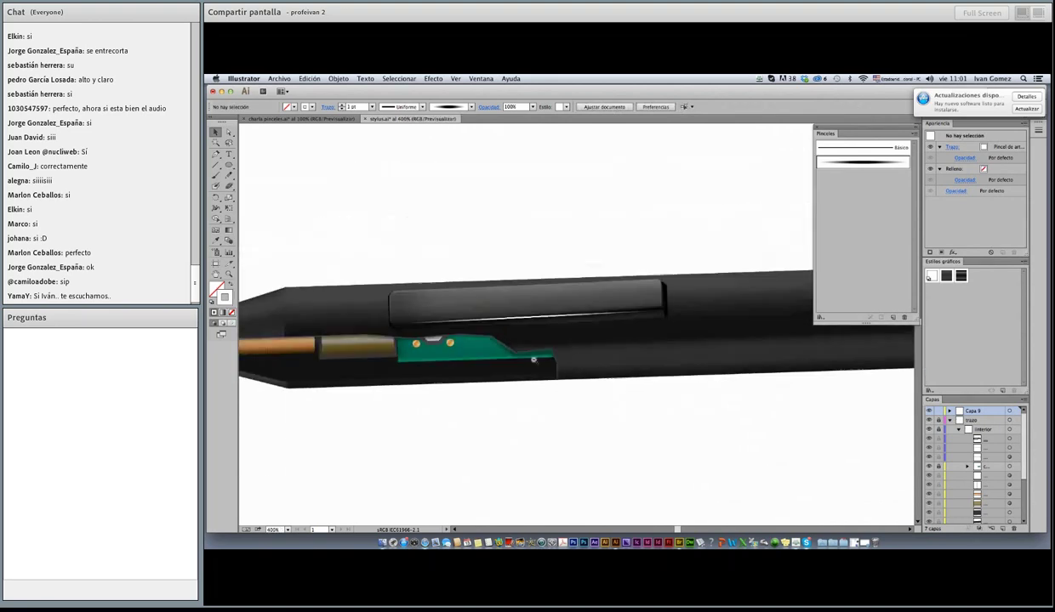
pyautogui.click(535, 314)
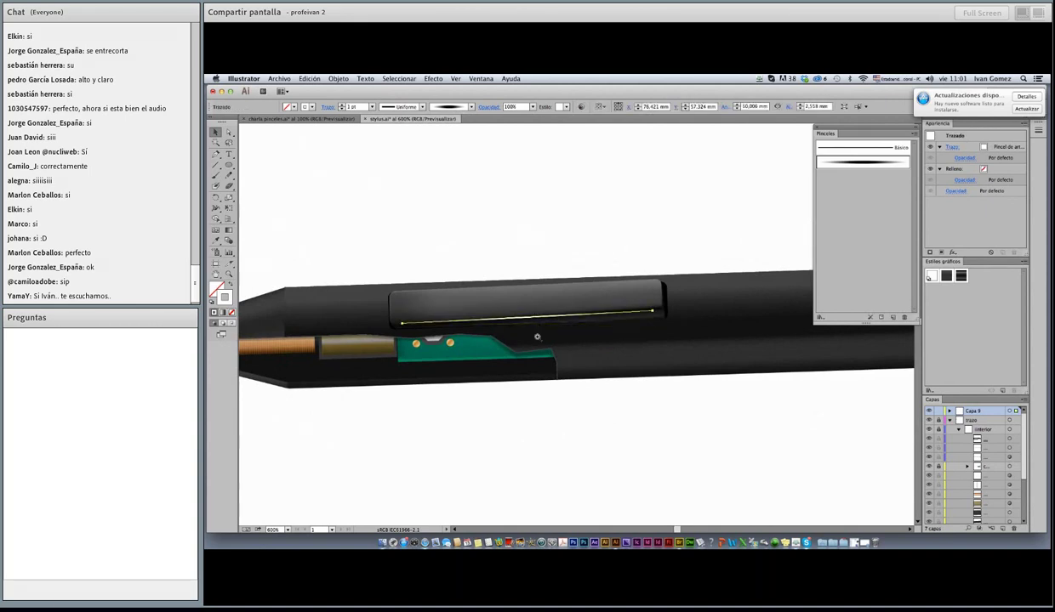
pyautogui.scroll(2, 524, 330)
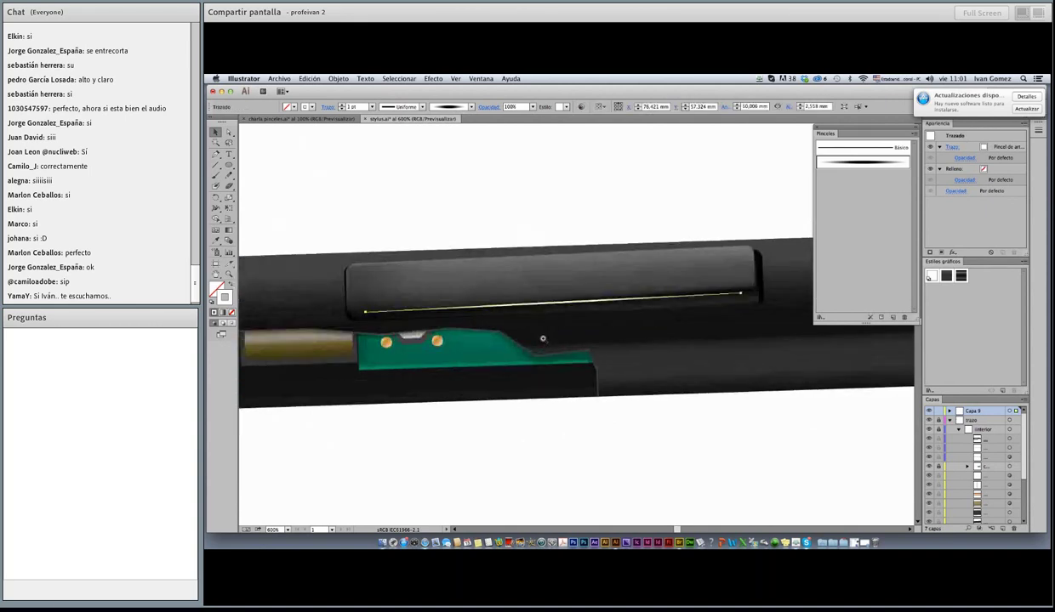
pyautogui.click(511, 197)
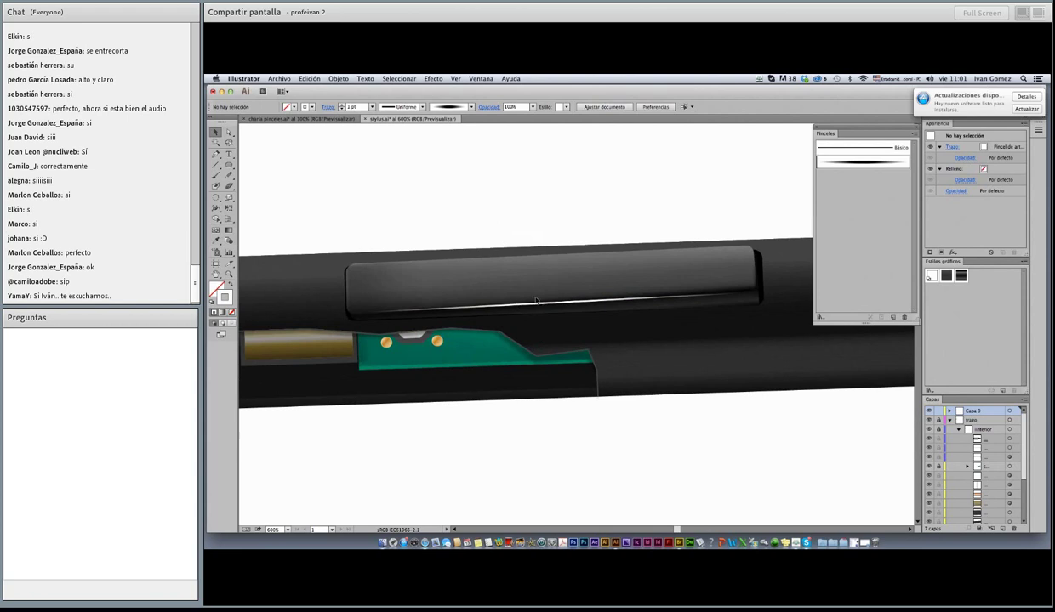
pyautogui.click(536, 301)
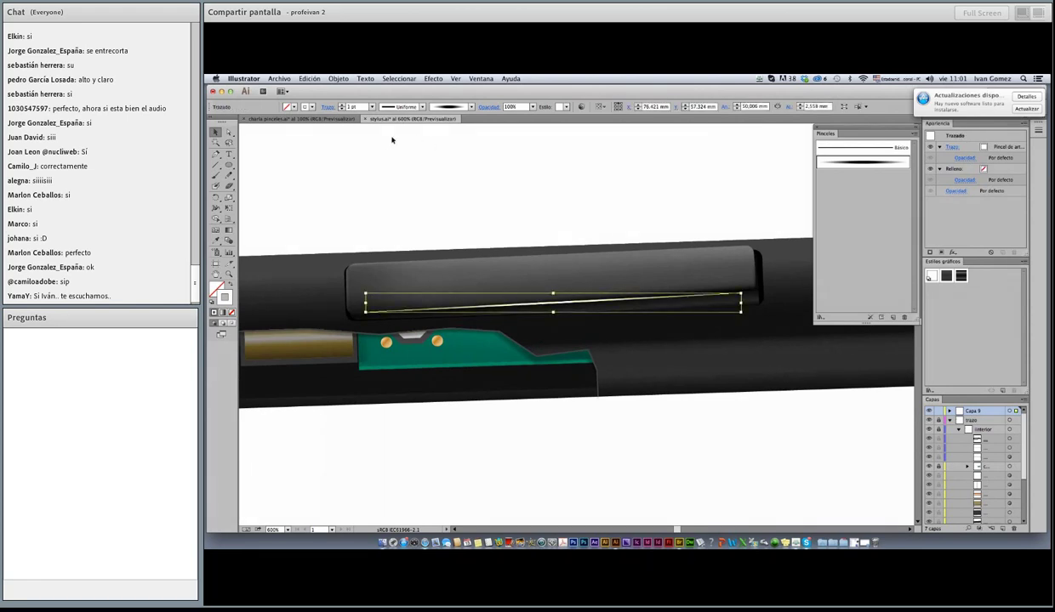
pyautogui.click(532, 107)
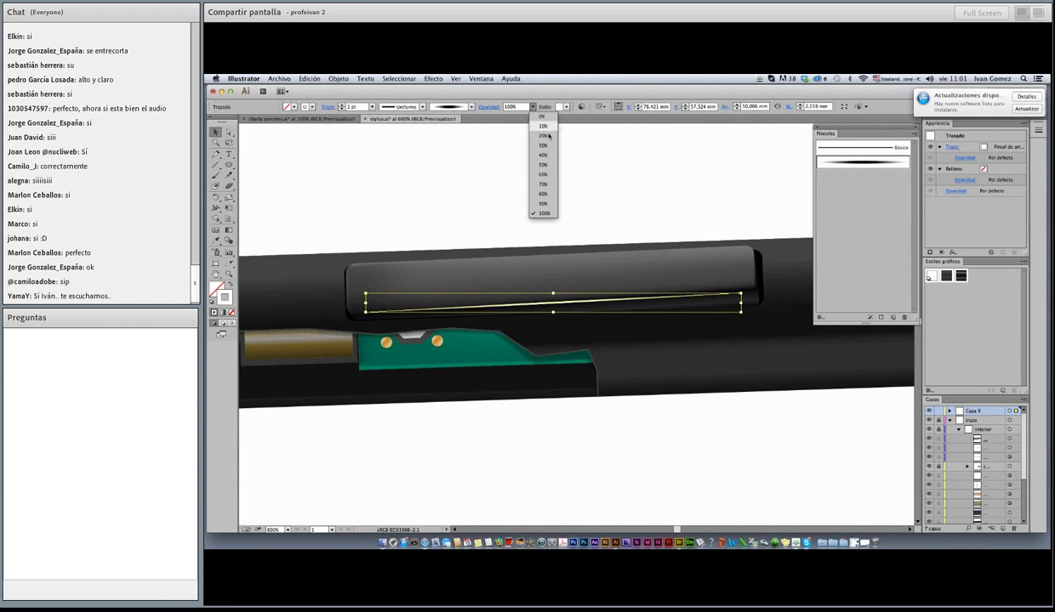
pyautogui.click(543, 173)
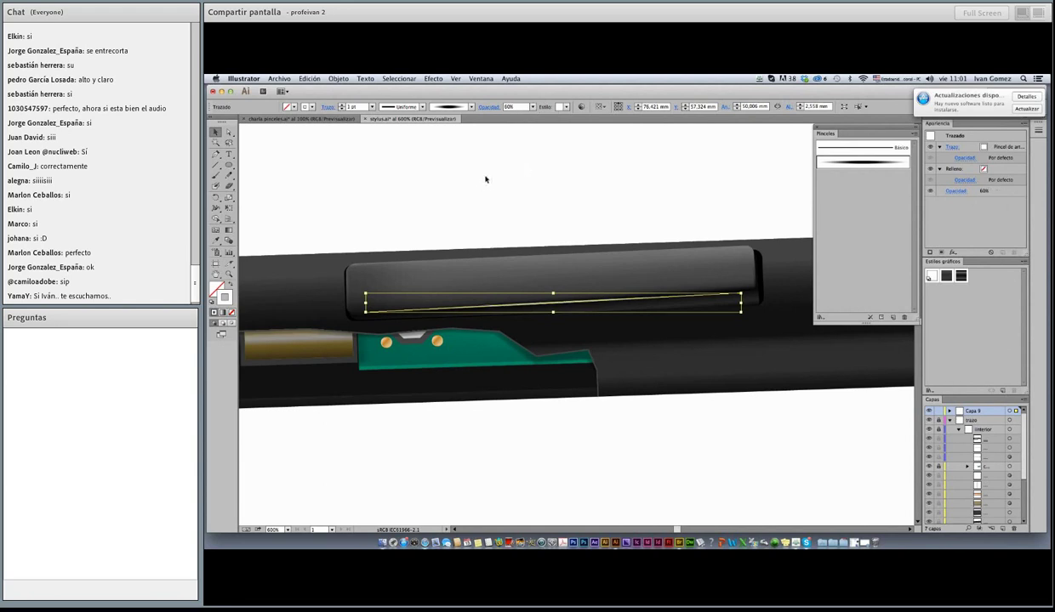
pyautogui.click(460, 175)
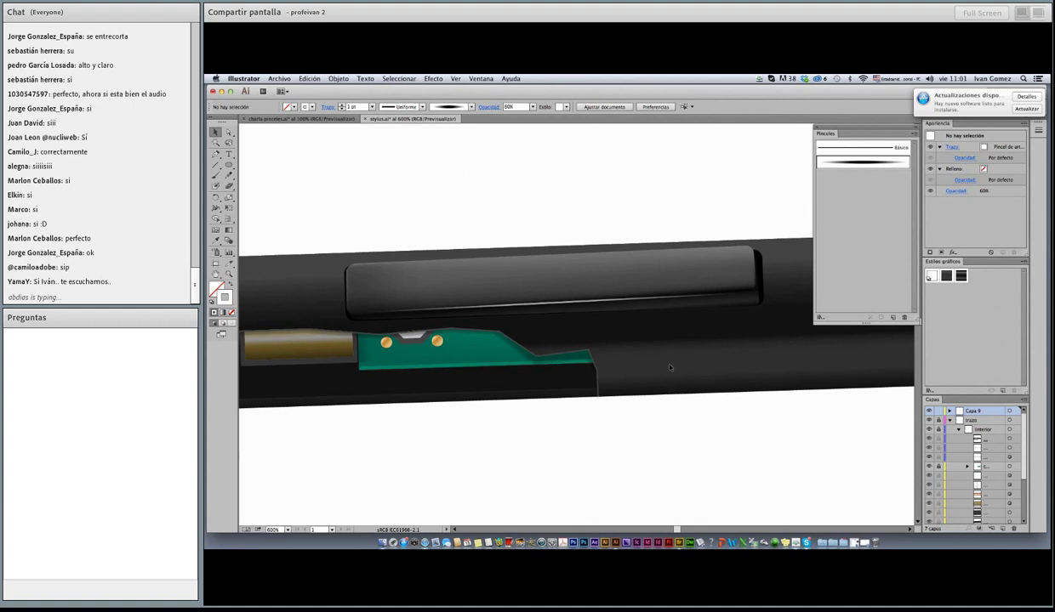
pyautogui.click(342, 119)
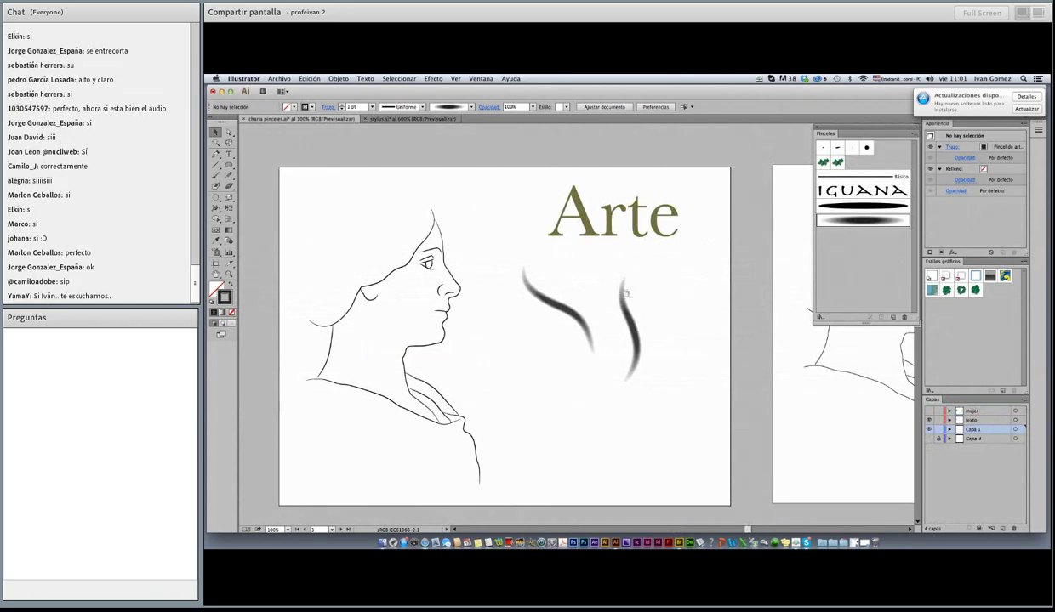
# - Draw two looping cloud-shaped pencil paths to the right of the woman's face
pyautogui.click(407, 119)
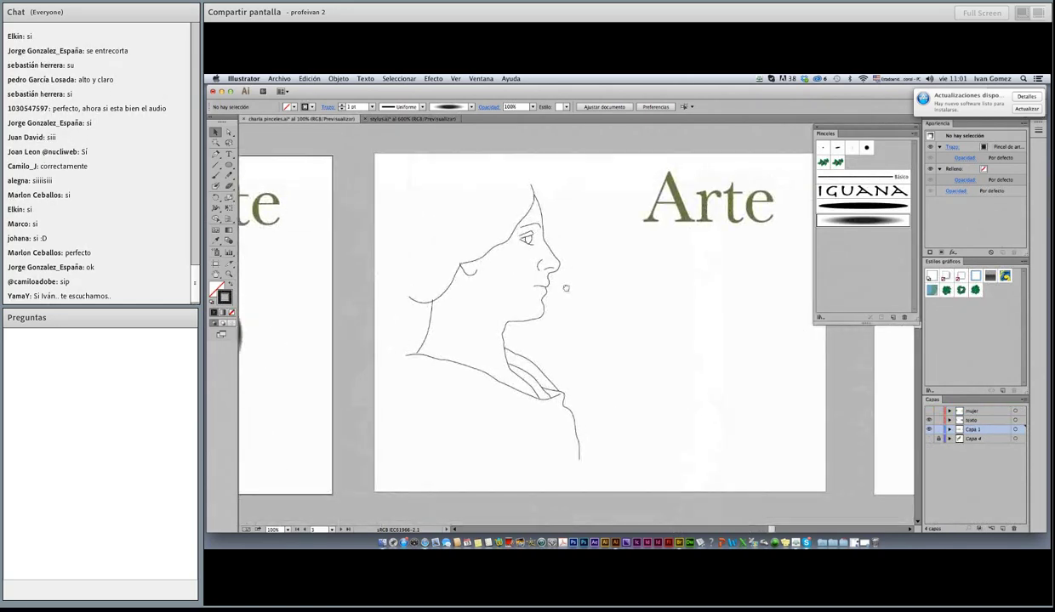
pyautogui.hscroll(3, 566, 288)
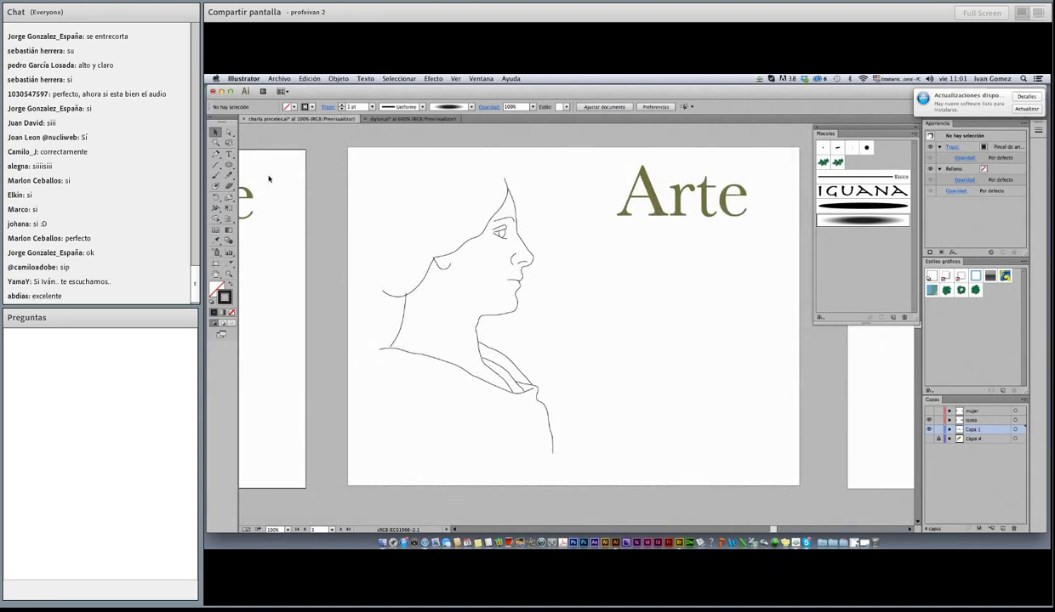
pyautogui.click(228, 175)
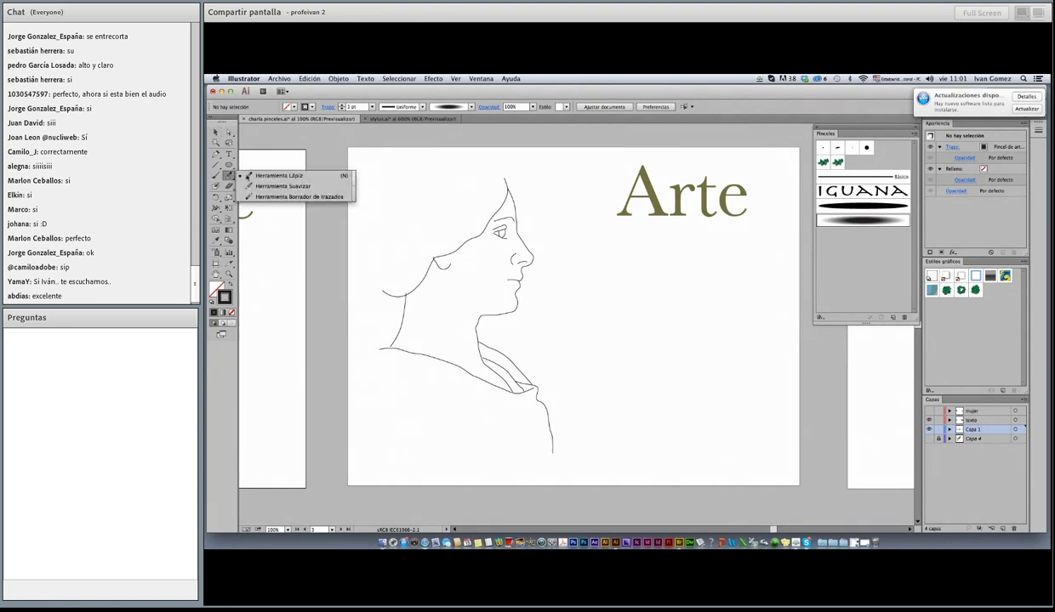
pyautogui.click(284, 175)
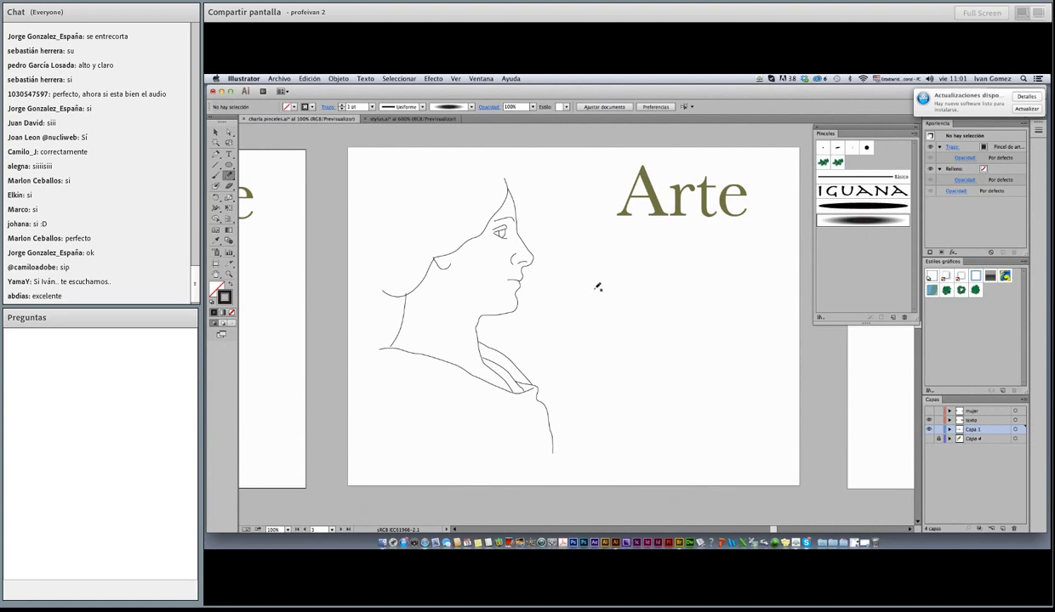
pyautogui.moveTo(618, 262); pyautogui.dragTo(652, 278)
pyautogui.moveTo(653, 277); pyautogui.dragTo(601, 274)
pyautogui.moveTo(619, 322)
pyautogui.mouseDown()
pyautogui.moveTo(586, 351)
pyautogui.moveTo(581, 325)
pyautogui.moveTo(674, 326)
pyautogui.moveTo(595, 311)
pyautogui.mouseUp()
# - Average the upper cloud path's points horizontally, flattening it into a wavy line
pyautogui.click(215, 133)
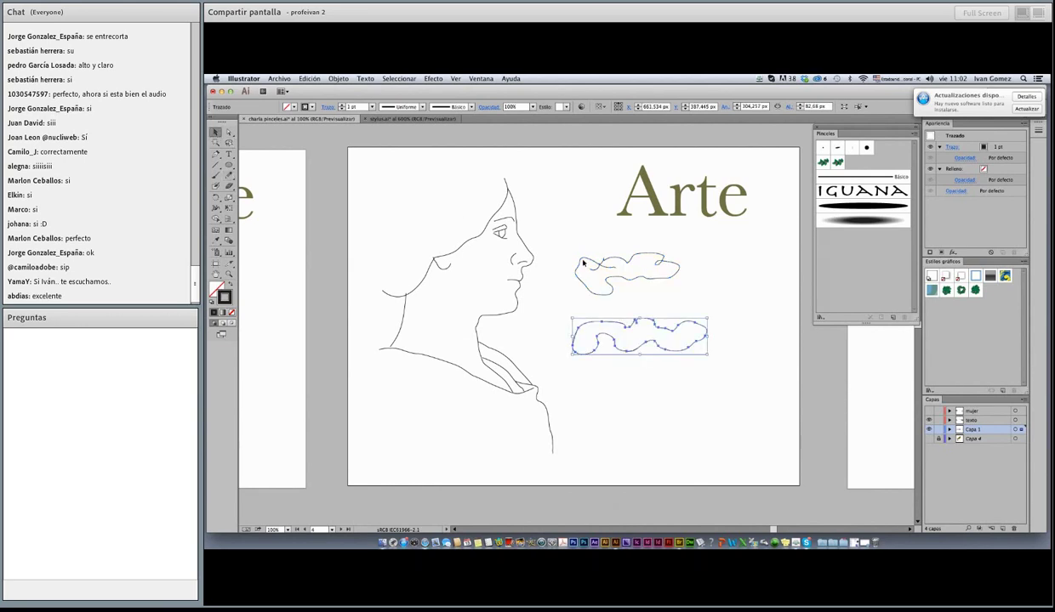
pyautogui.moveTo(571, 251); pyautogui.dragTo(695, 299)
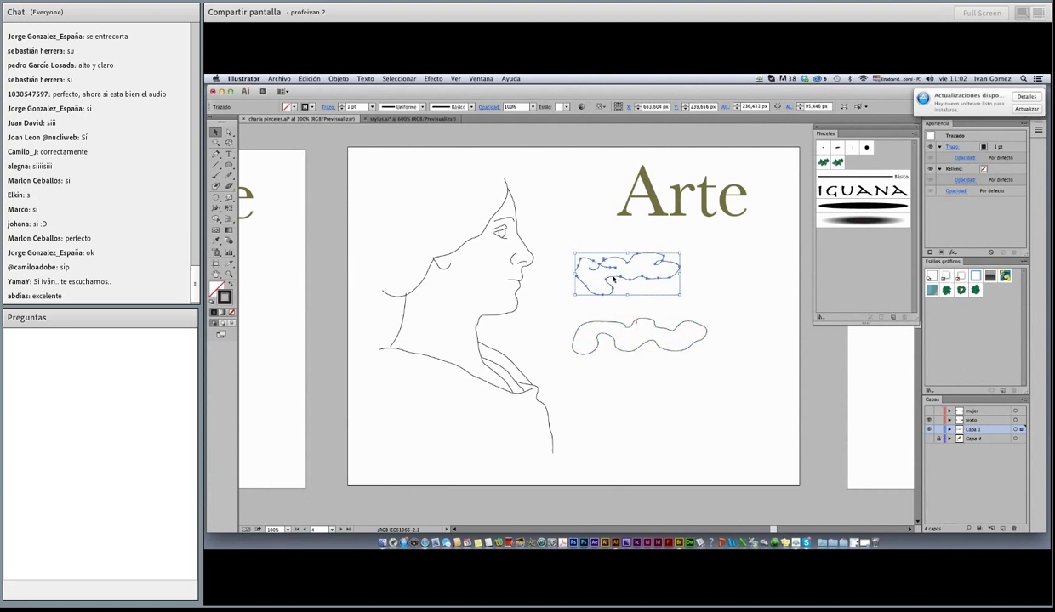
pyautogui.rightClick(623, 279)
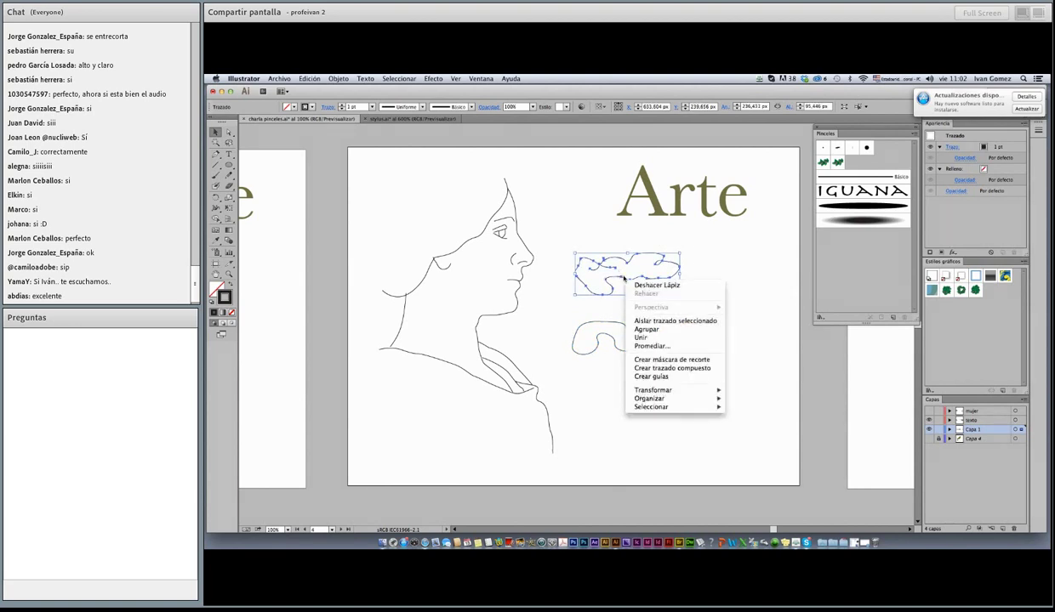
pyautogui.click(652, 346)
pyautogui.moveTo(638, 280); pyautogui.dragTo(745, 250)
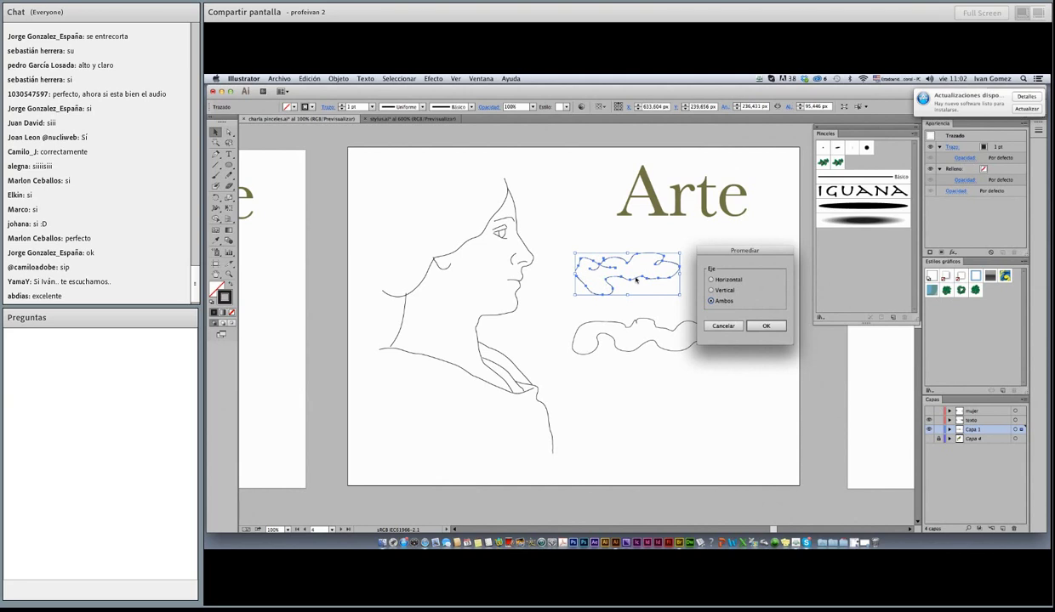
pyautogui.click(711, 279)
pyautogui.press('Return')
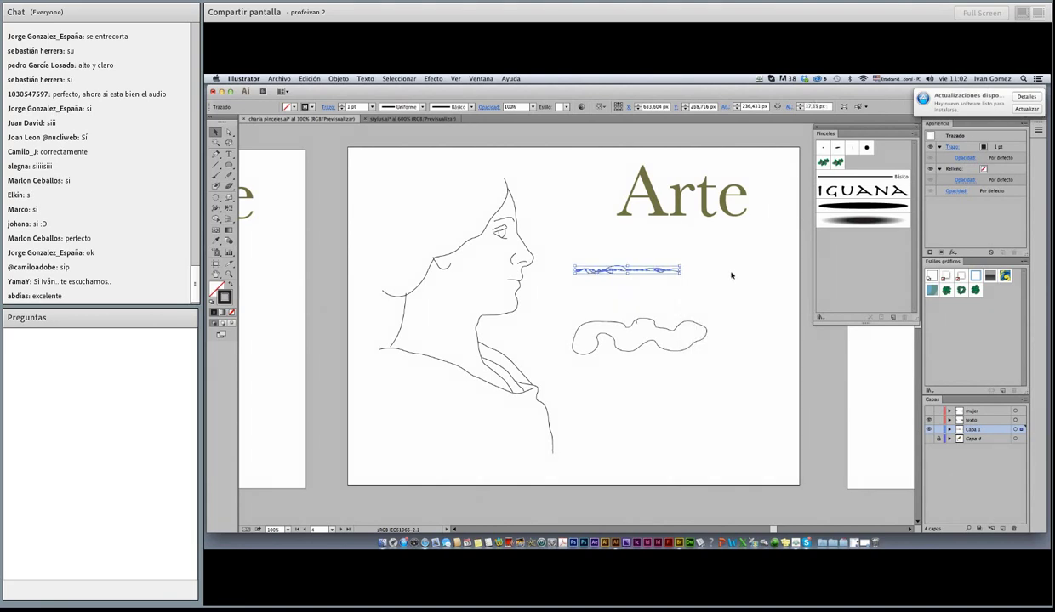
pyautogui.click(731, 275)
# - Flatten the lower cloud path the same way, then drag the upper squiggle into the Brushes panel
pyautogui.moveTo(543, 306); pyautogui.dragTo(712, 357)
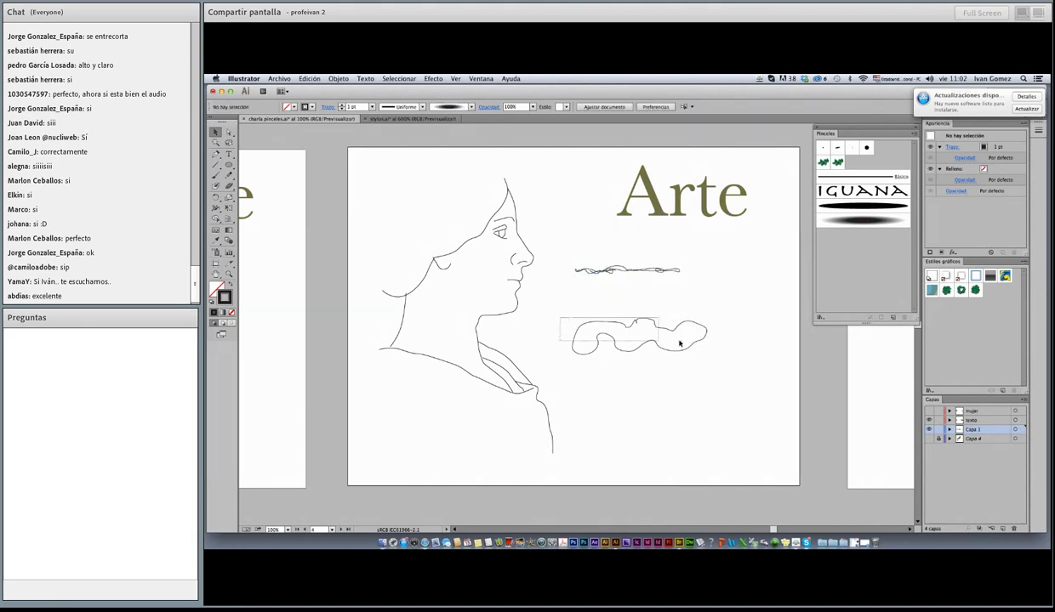
pyautogui.rightClick(662, 329)
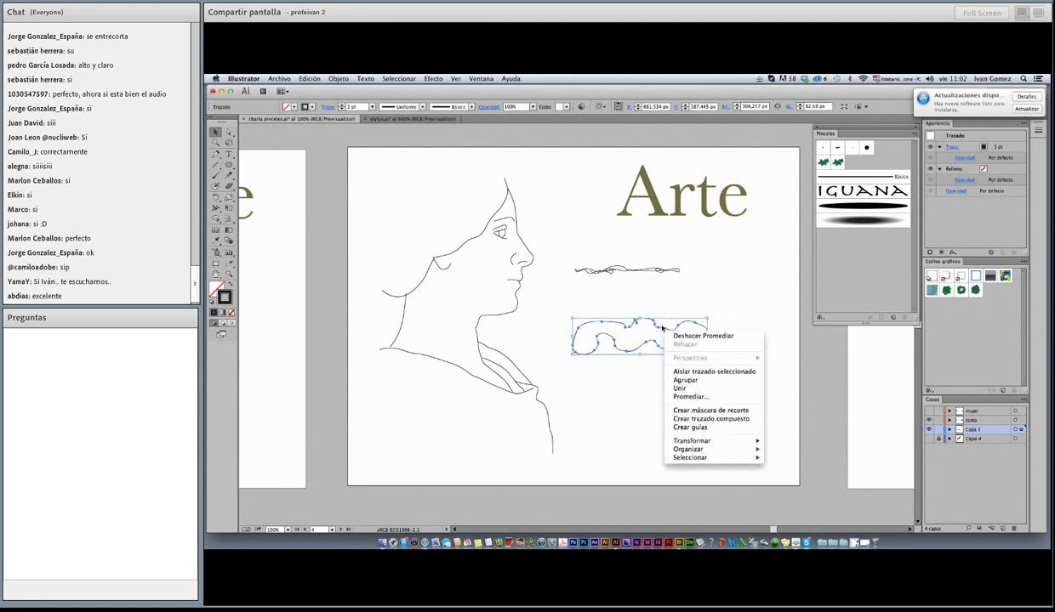
pyautogui.click(693, 398)
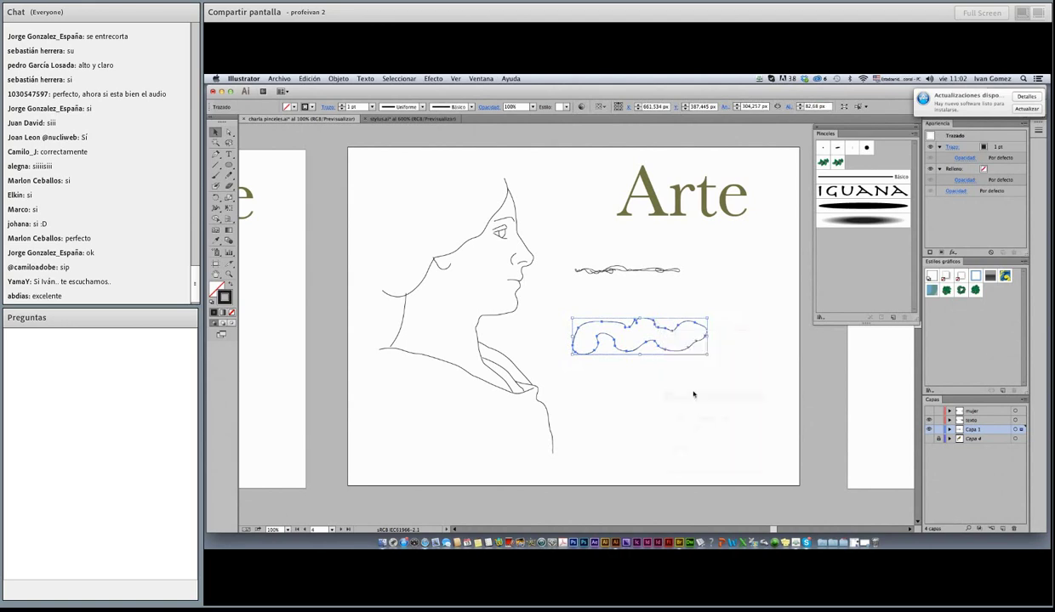
pyautogui.click(767, 325)
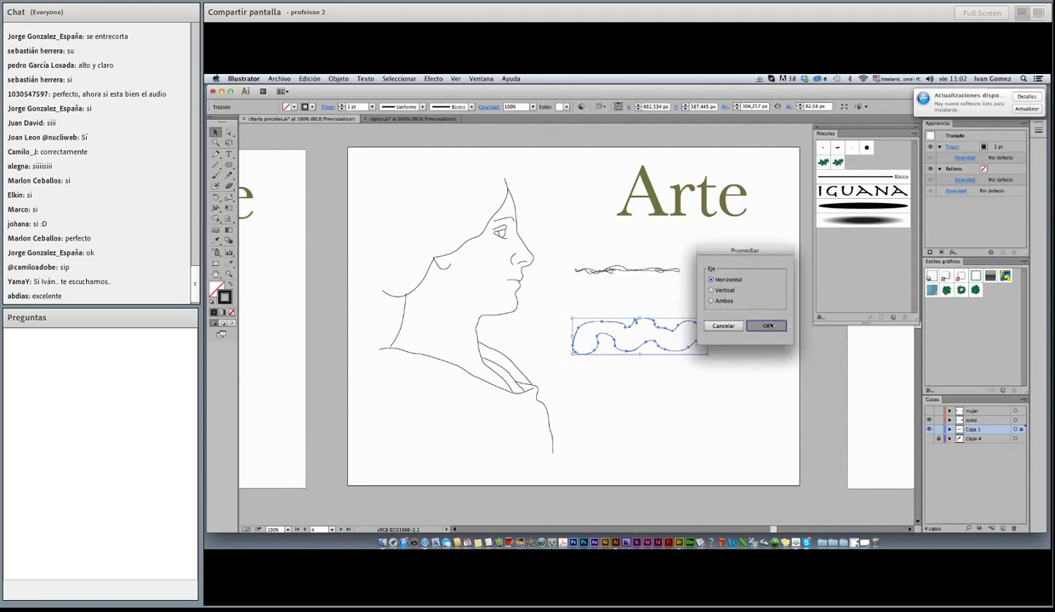
pyautogui.click(658, 296)
pyautogui.click(613, 269)
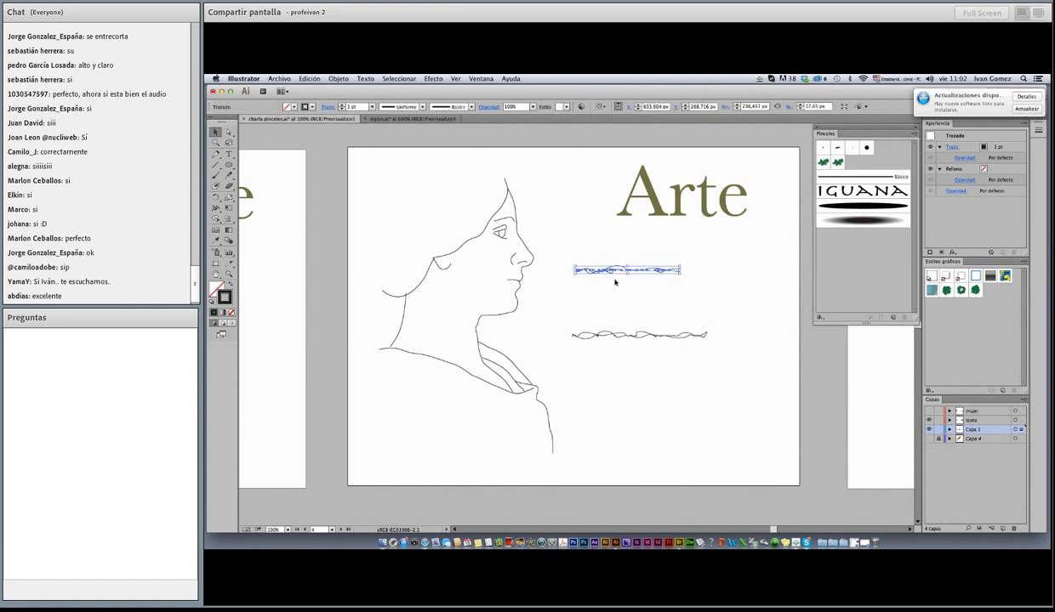
pyautogui.moveTo(677, 271); pyautogui.dragTo(858, 260)
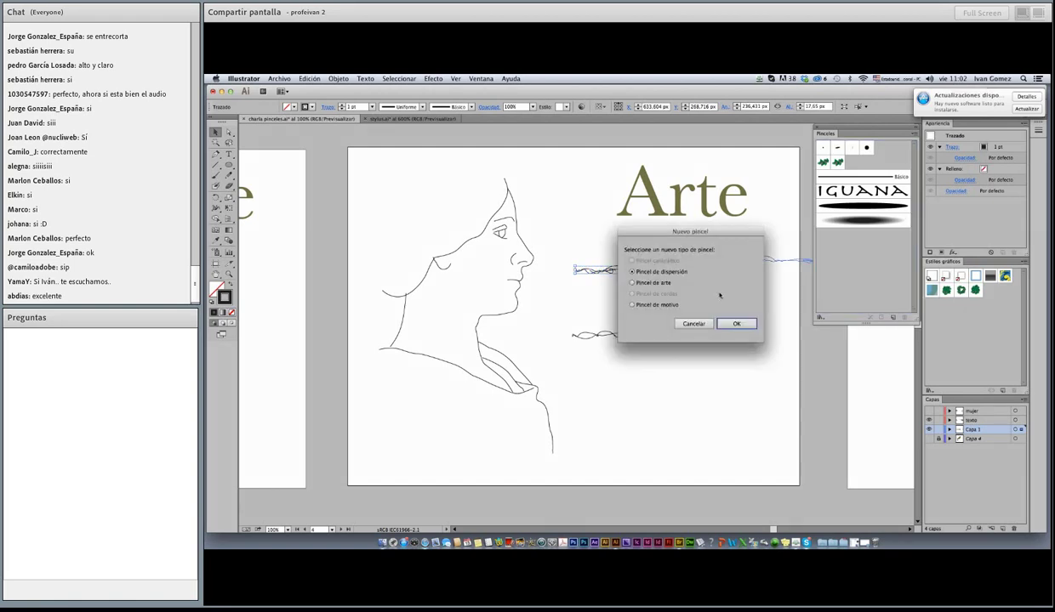
# - Make the upper squiggle an art brush with Matices colorization
pyautogui.click(735, 323)
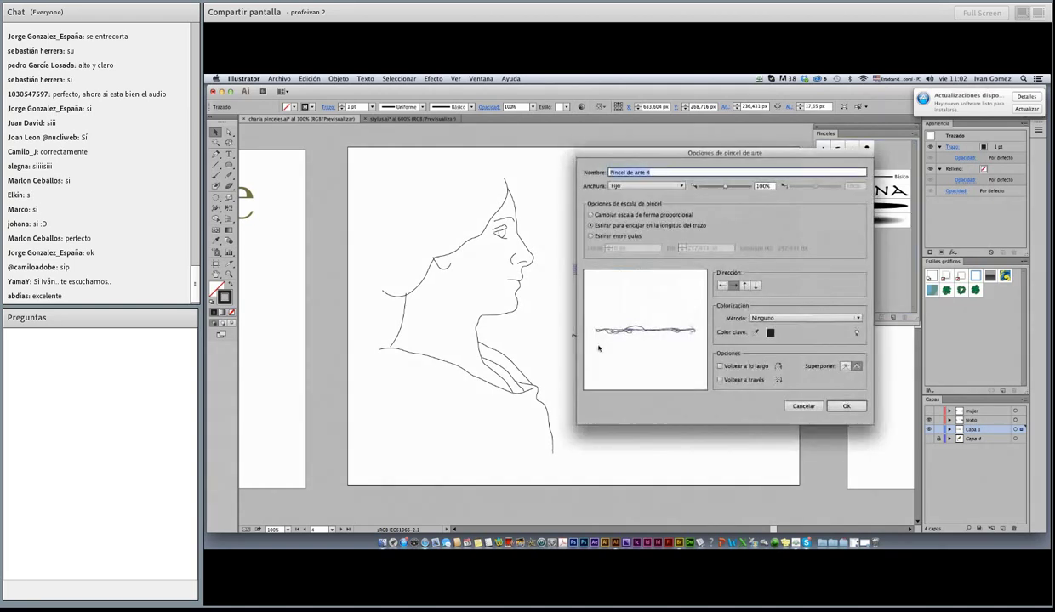
pyautogui.click(787, 318)
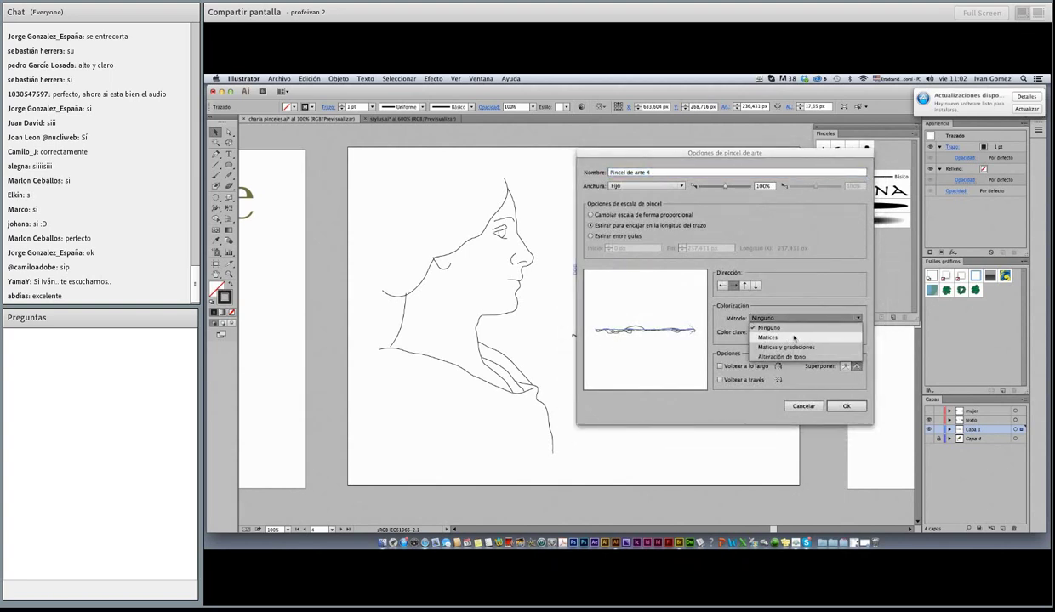
pyautogui.click(791, 338)
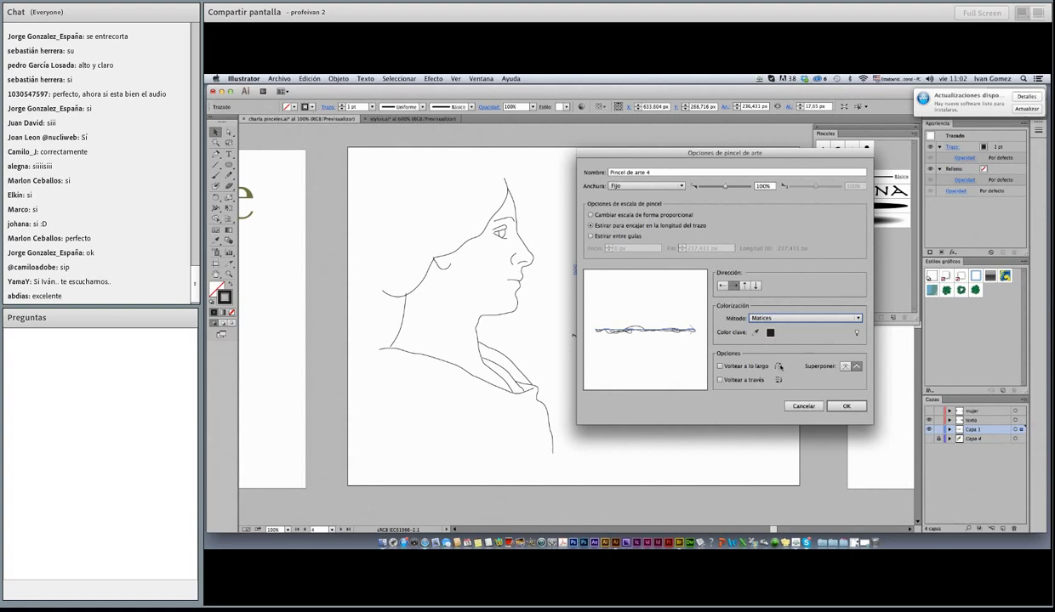
pyautogui.click(846, 406)
# - Add the lower squiggle as a second art brush, Pincel de arte 5, also using Matices
pyautogui.moveTo(623, 311); pyautogui.dragTo(630, 341)
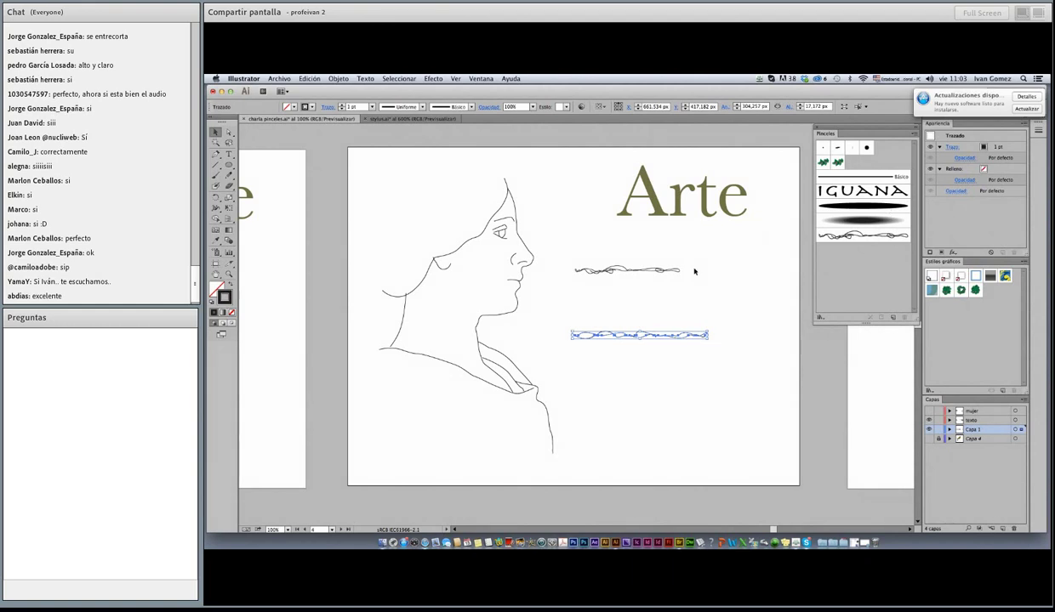
pyautogui.moveTo(681, 335); pyautogui.dragTo(849, 268)
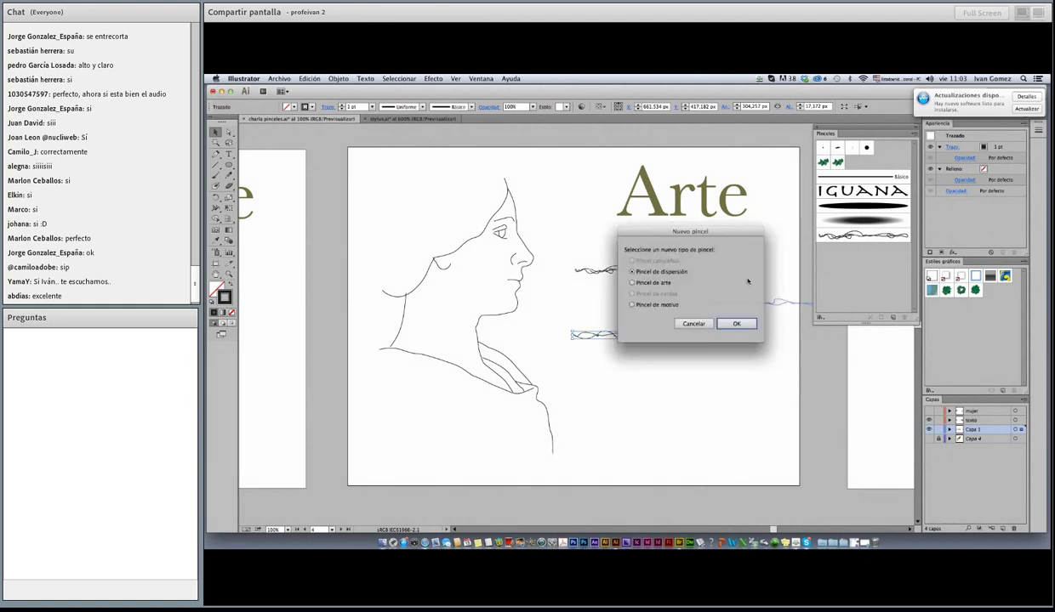
pyautogui.click(651, 284)
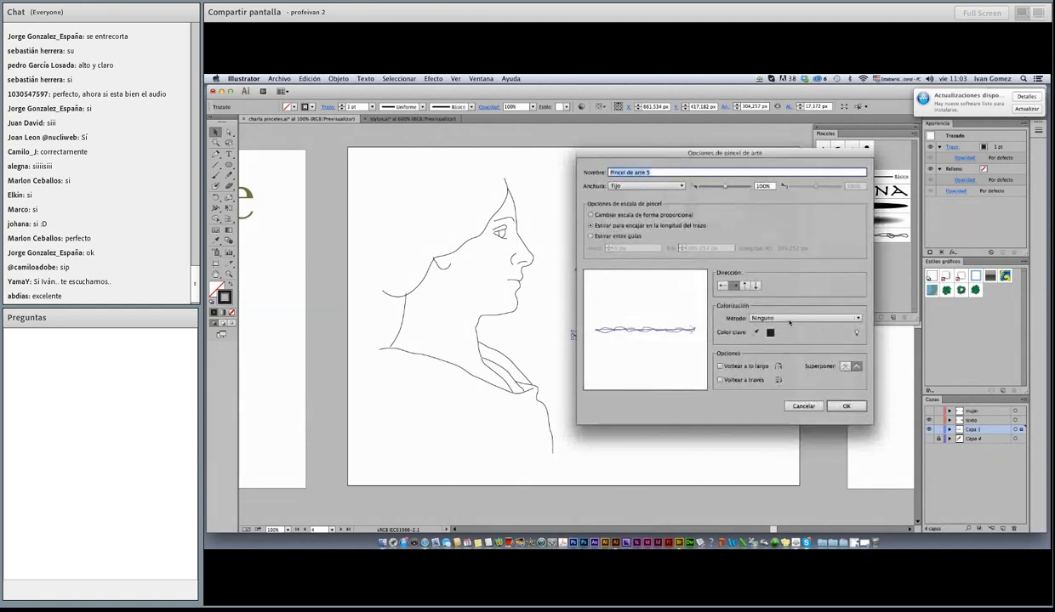
pyautogui.click(791, 318)
pyautogui.click(792, 339)
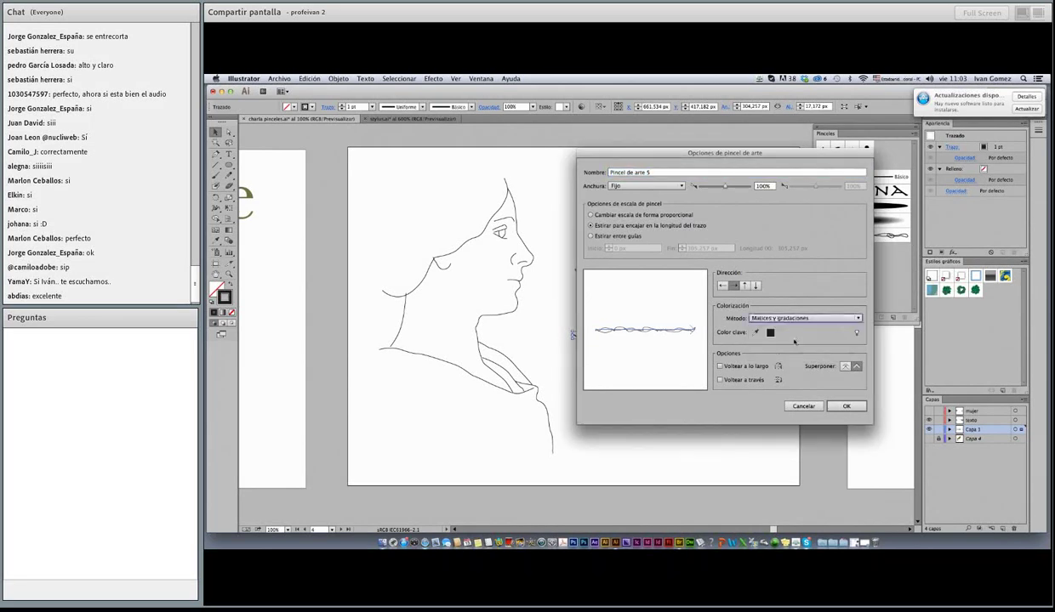
pyautogui.click(791, 318)
pyautogui.click(846, 405)
# - Delete the squiggle source artwork and select the woman drawing's paths
pyautogui.moveTo(579, 234); pyautogui.dragTo(655, 360)
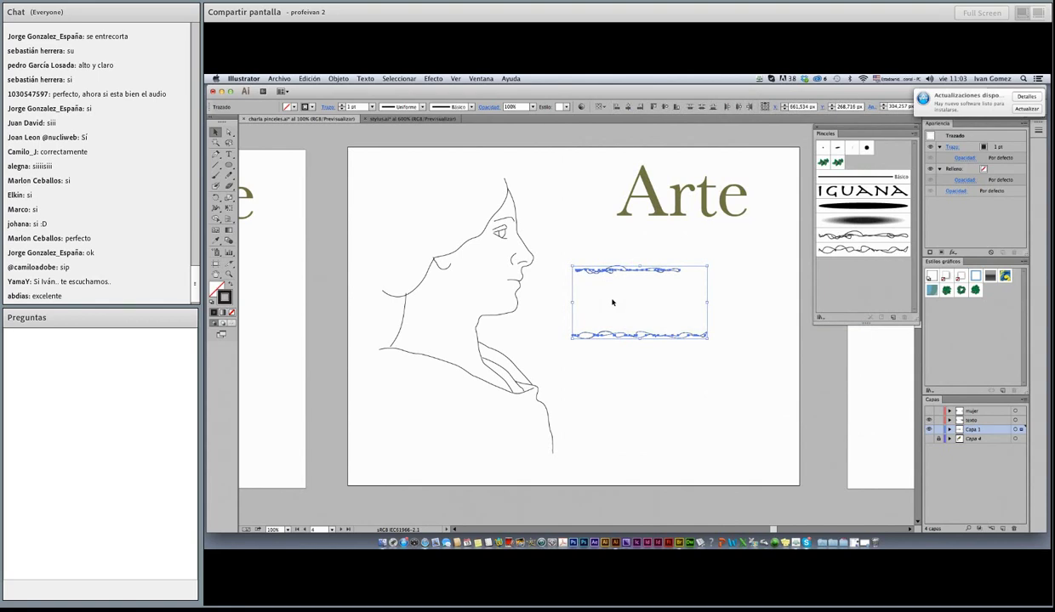
pyautogui.press('Delete')
pyautogui.moveTo(385, 176); pyautogui.dragTo(560, 436)
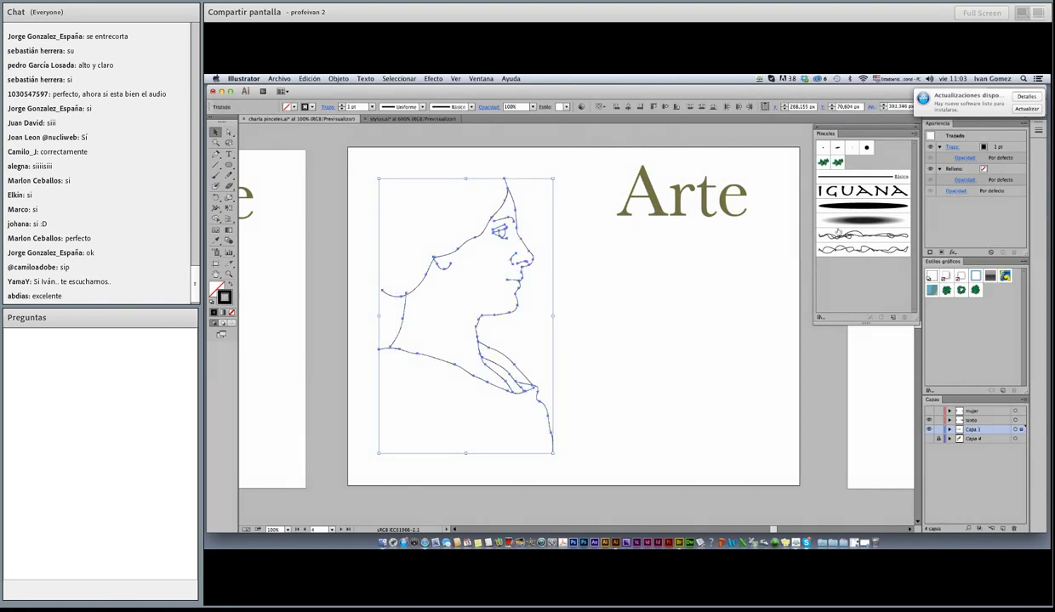
# - Apply the wavy art brush to the woman profile drawing and review its brush settings
pyautogui.click(855, 235)
pyautogui.click(708, 279)
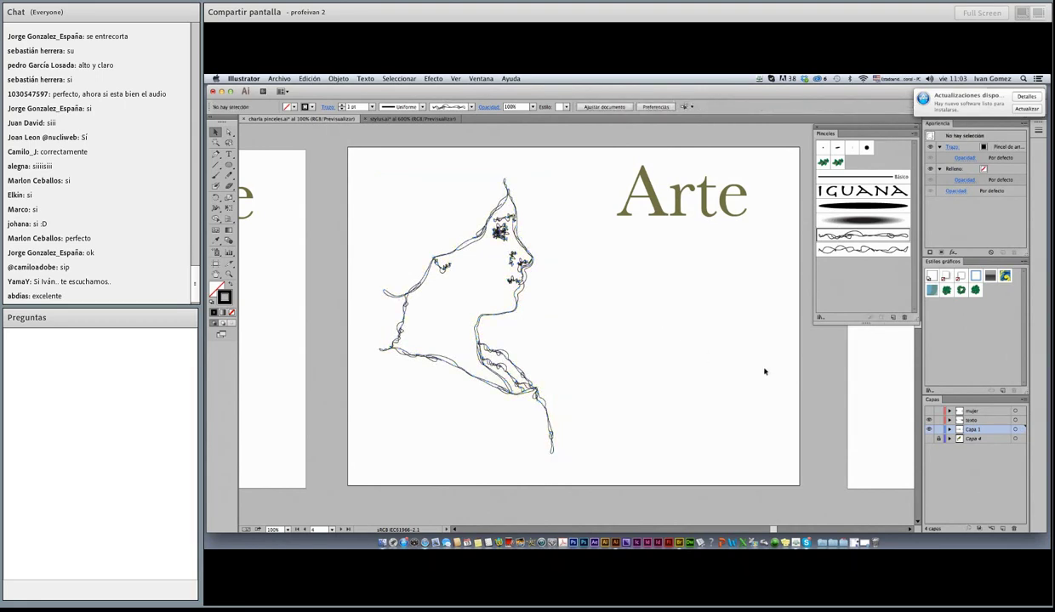
pyautogui.moveTo(395, 182); pyautogui.dragTo(431, 252)
pyautogui.moveTo(379, 180); pyautogui.dragTo(561, 374)
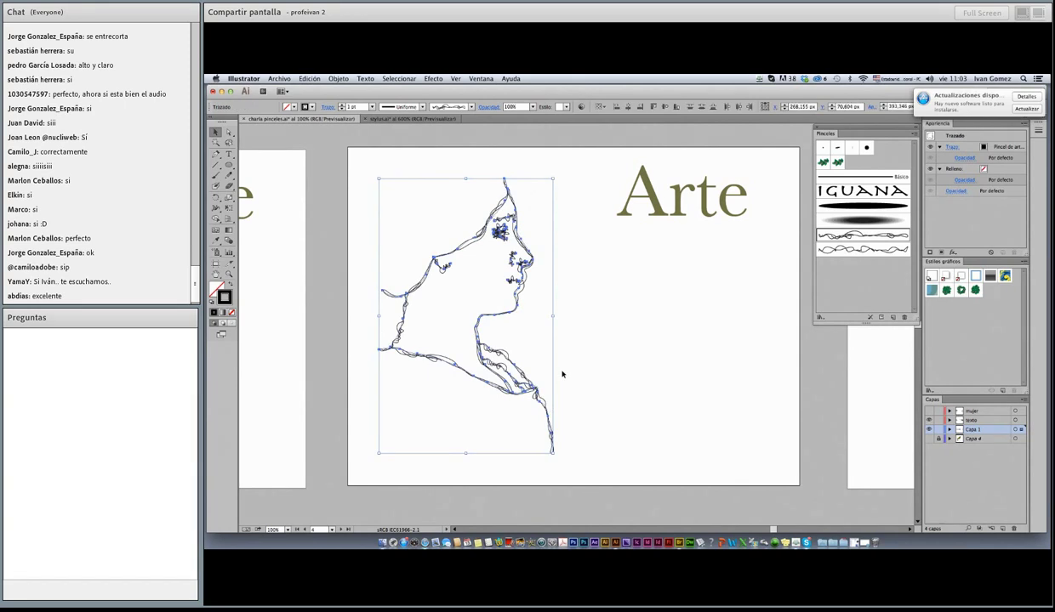
pyautogui.click(726, 288)
pyautogui.doubleClick(823, 232)
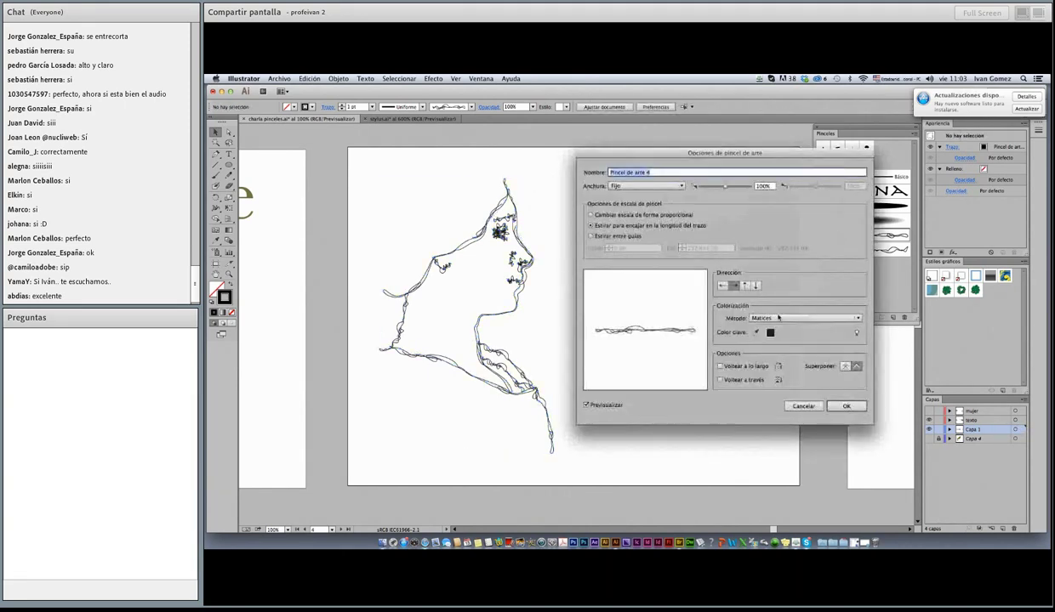
pyautogui.click(804, 405)
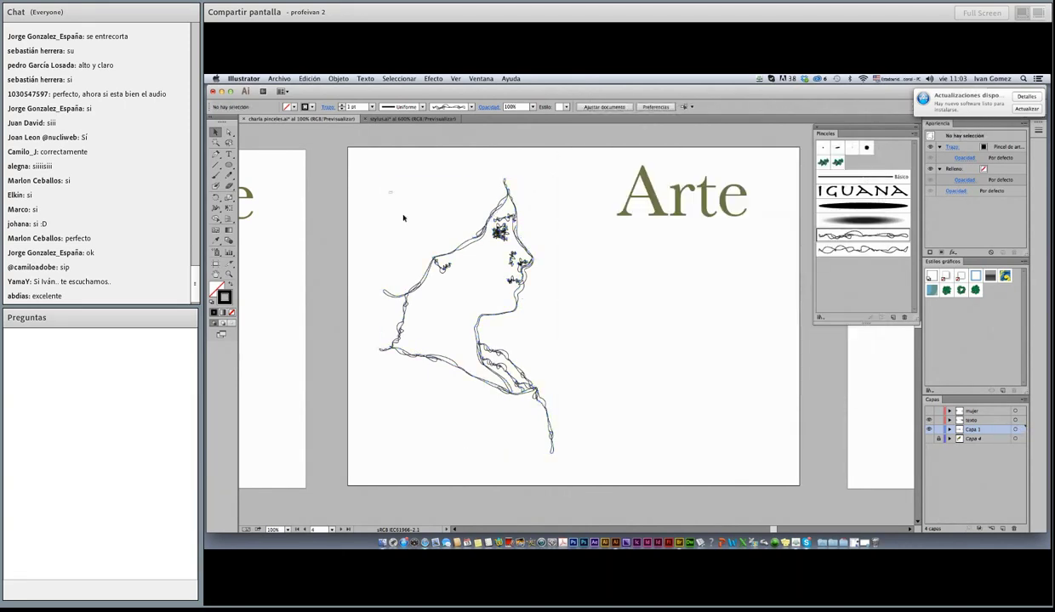
# - Make the profile drawing's brushed stroke orange
pyautogui.click(542, 407)
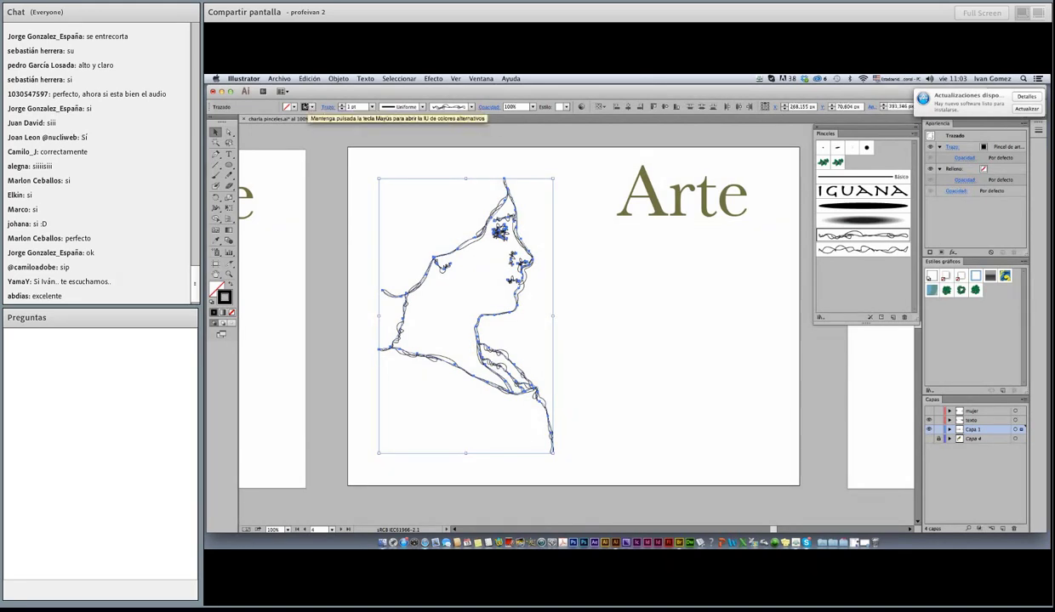
pyautogui.click(304, 108)
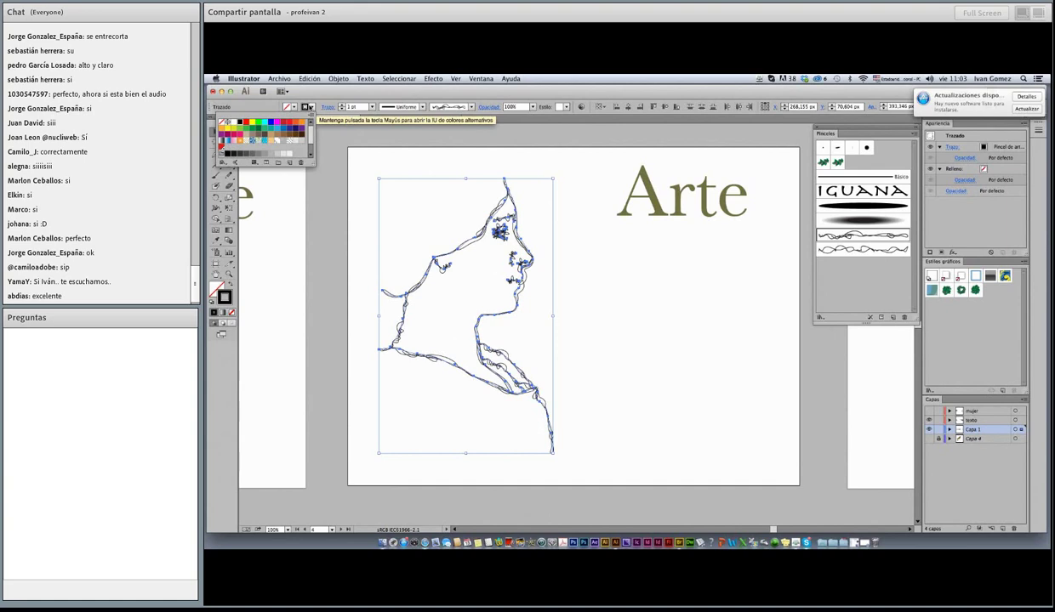
pyautogui.click(299, 119)
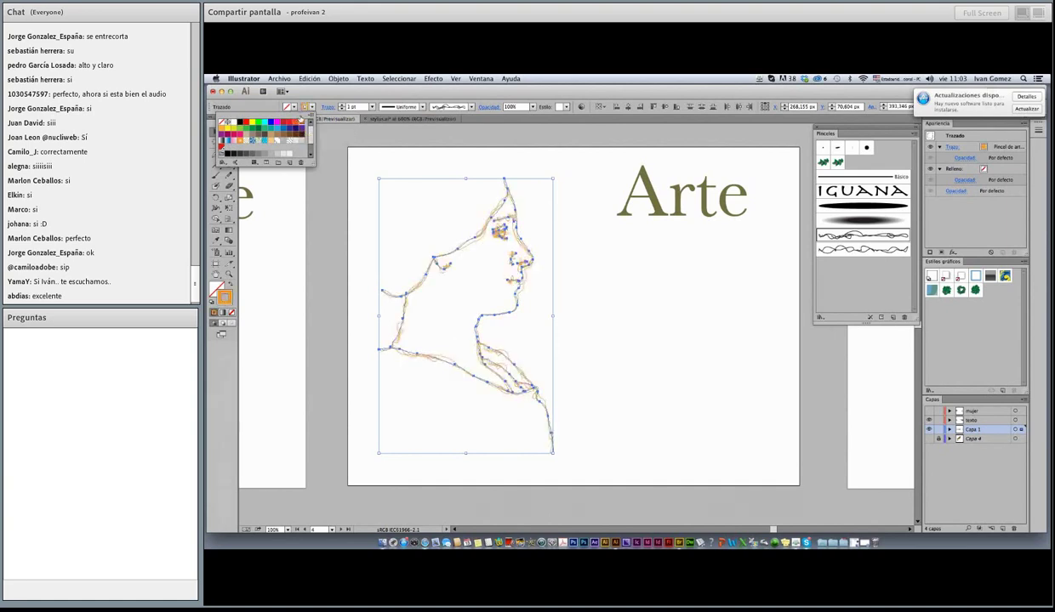
pyautogui.click(575, 256)
pyautogui.click(501, 269)
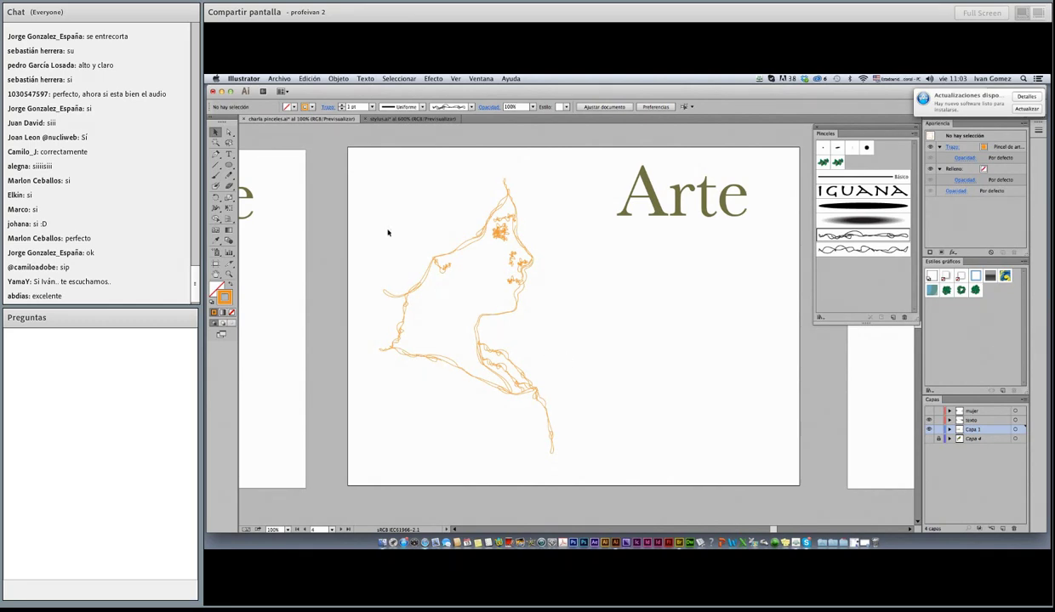
# - Add a second, black stroke to the drawing in the Appearance panel
pyautogui.moveTo(400, 187); pyautogui.dragTo(547, 415)
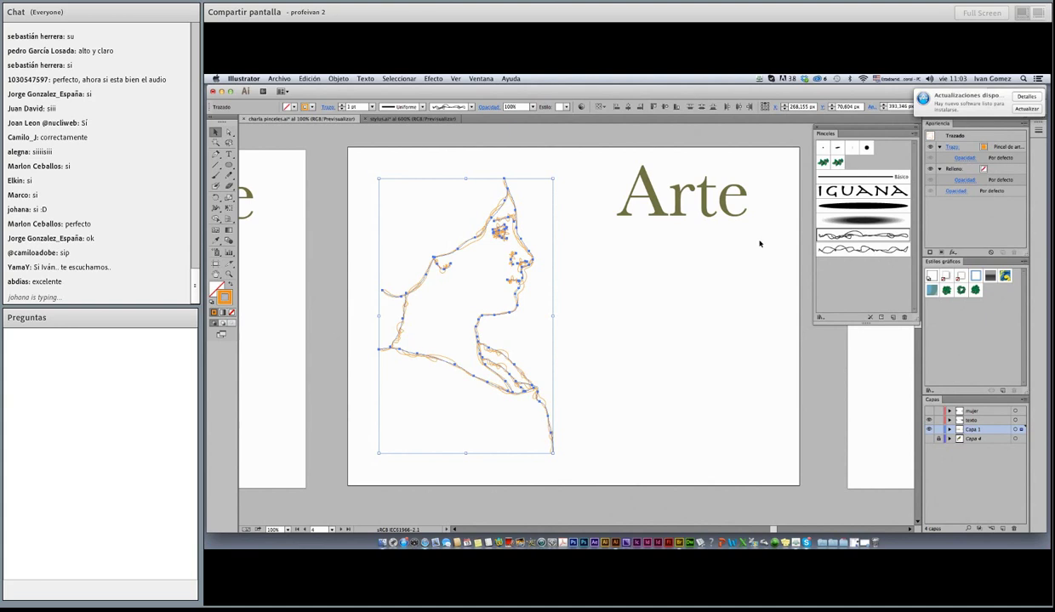
pyautogui.click(916, 126)
pyautogui.moveTo(938, 123); pyautogui.dragTo(774, 164)
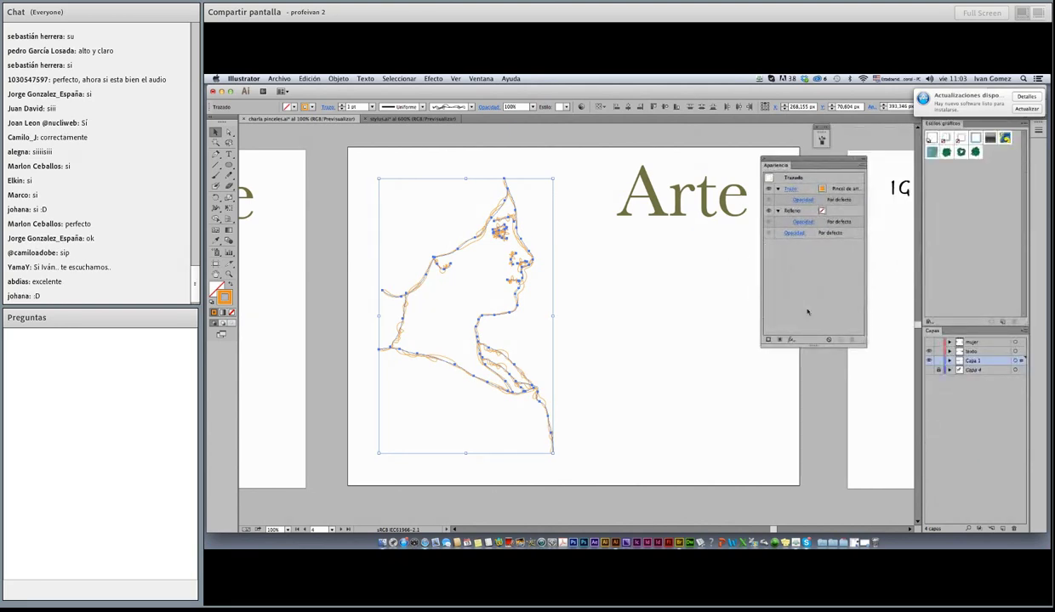
pyautogui.click(768, 339)
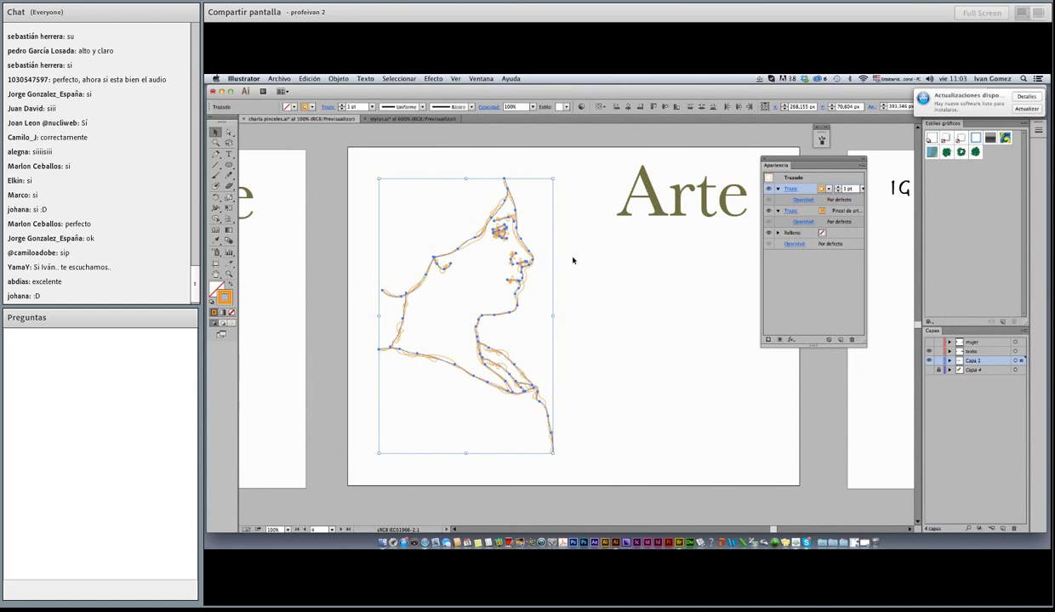
pyautogui.click(822, 188)
pyautogui.click(753, 201)
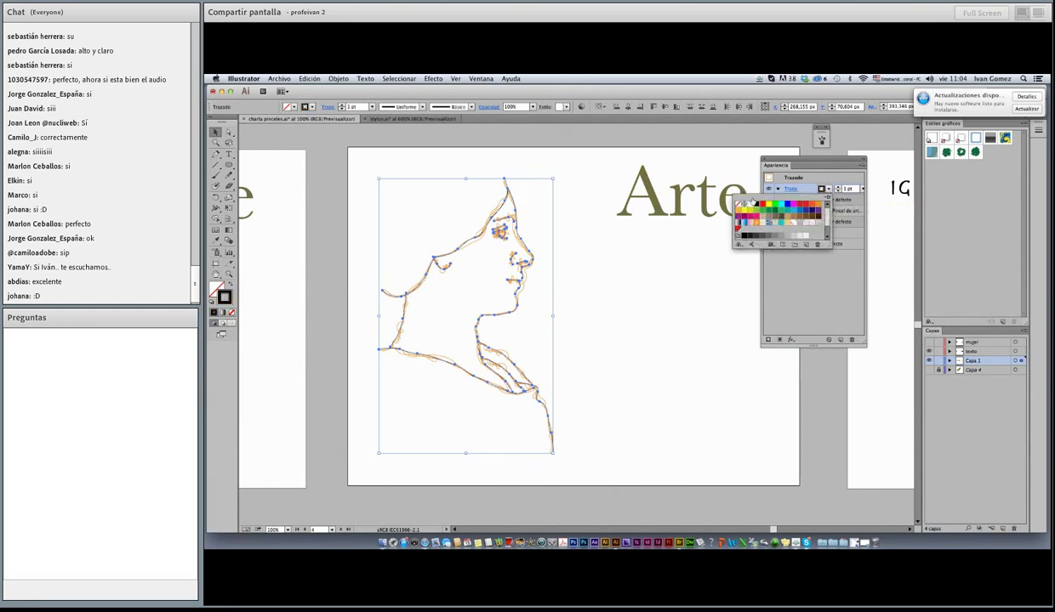
pyautogui.click(464, 215)
# - Apply Pincel de arte 4 to the second stroke
pyautogui.moveTo(442, 198); pyautogui.dragTo(515, 240)
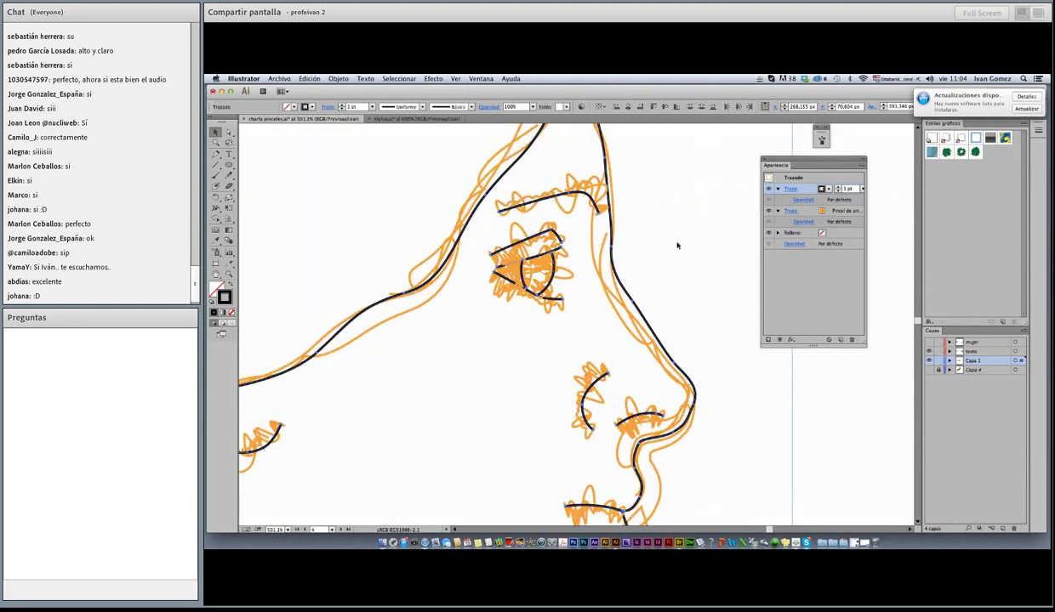
pyautogui.click(822, 138)
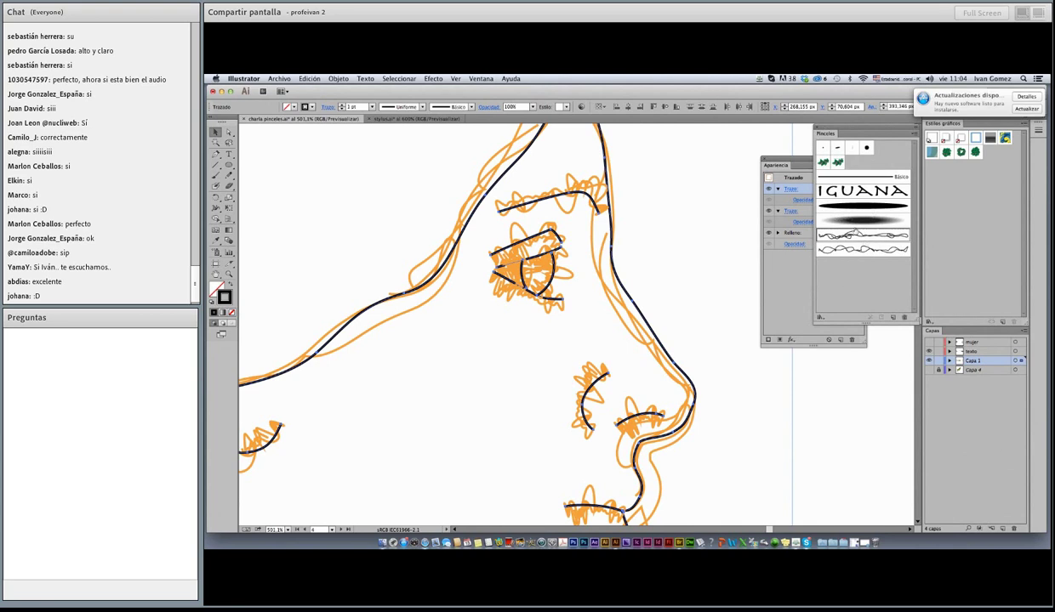
pyautogui.click(854, 238)
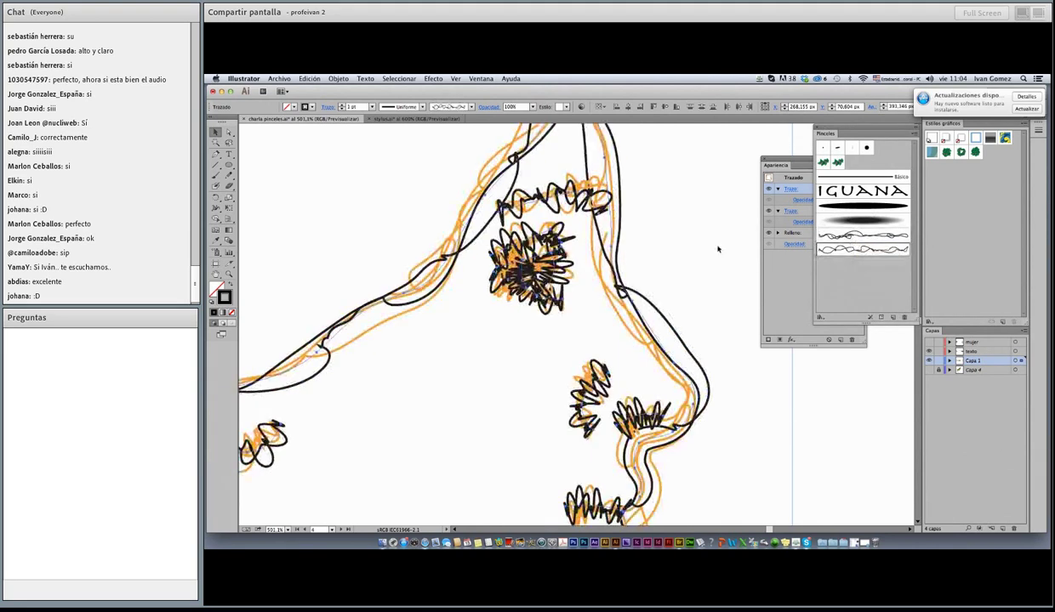
pyautogui.hotkey('ctrl', '-')
pyautogui.hotkey('ctrl', '-')
pyautogui.hotkey('ctrl', '-')
pyautogui.hotkey('ctrl', '-')
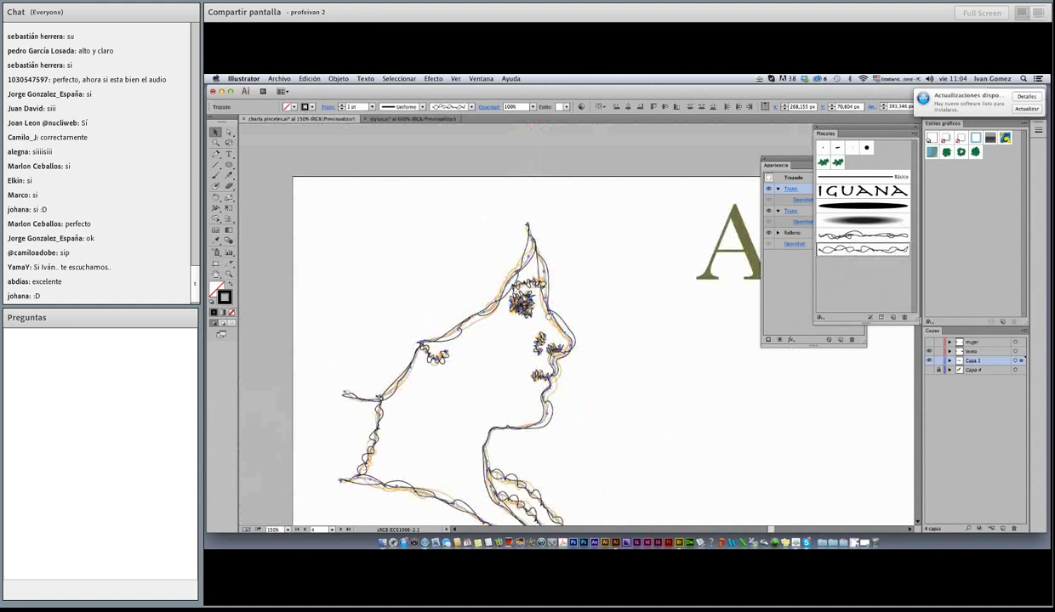
pyautogui.scroll(-3, 298, 153)
# - Make the second Pincel de arte 4 stroke red
pyautogui.click(312, 108)
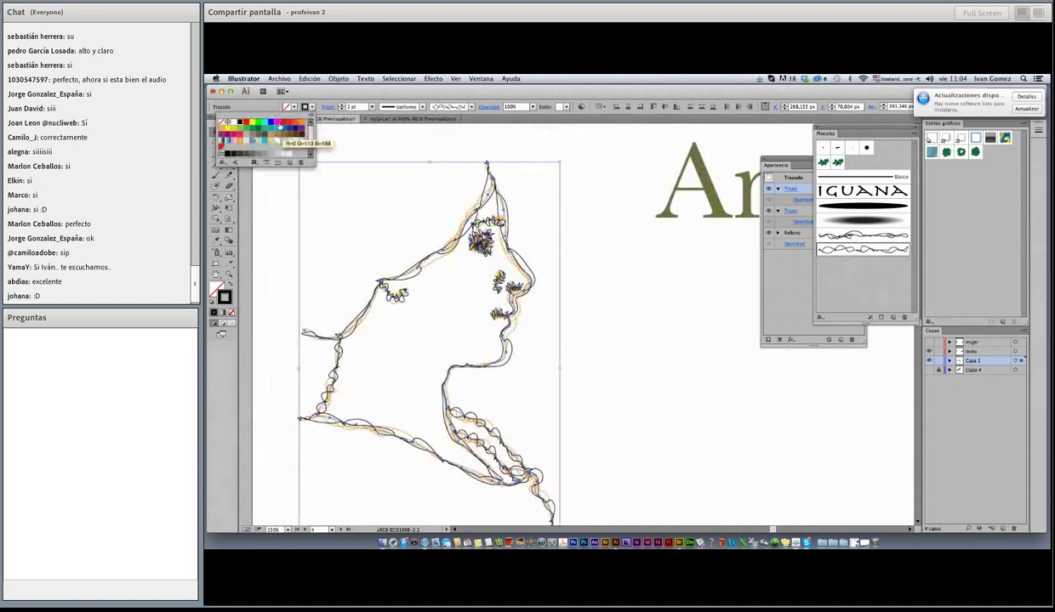
pyautogui.click(271, 121)
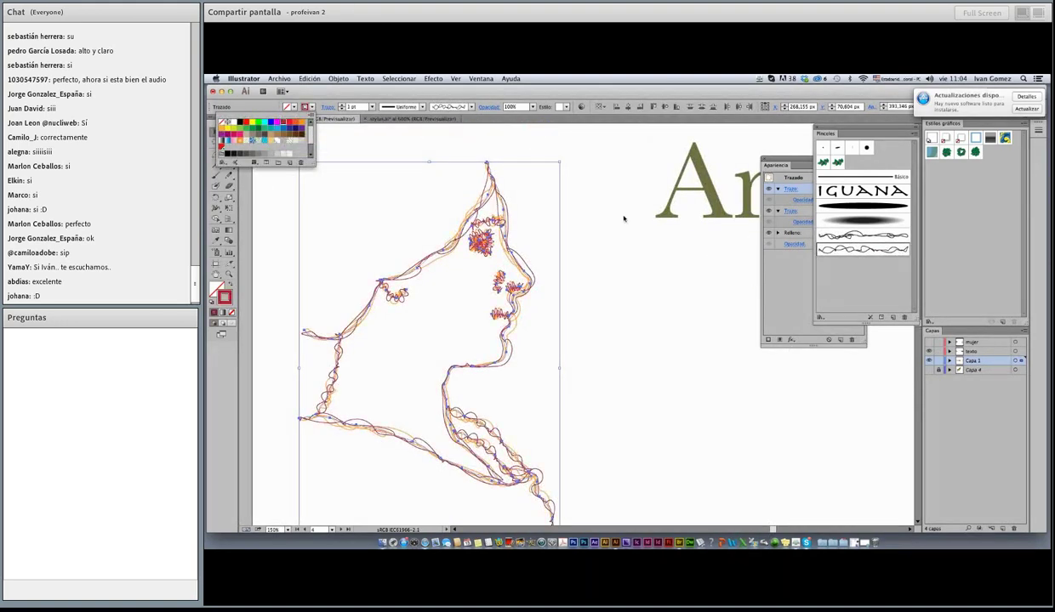
pyautogui.click(885, 125)
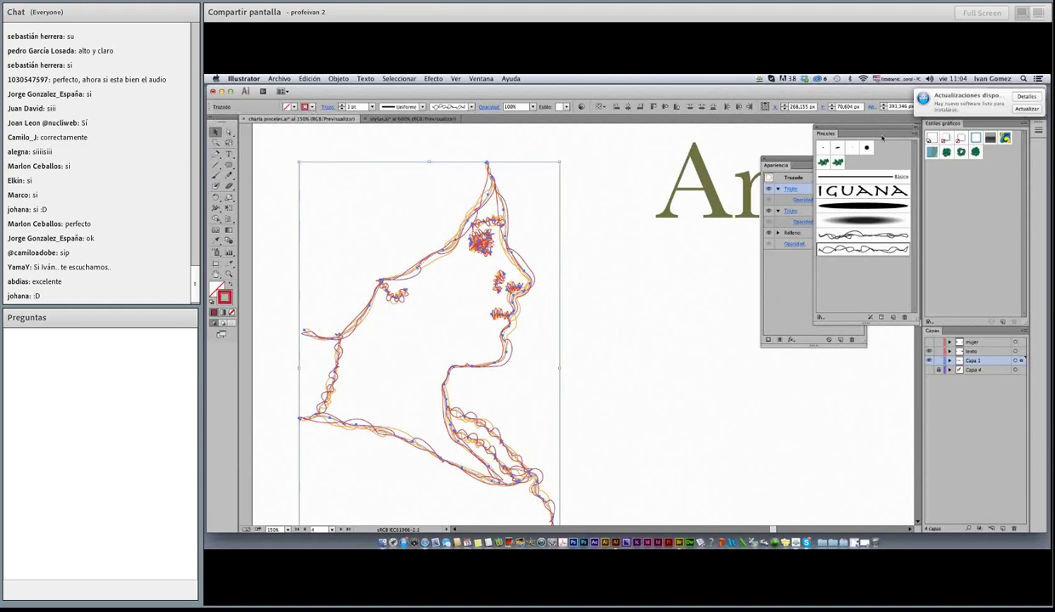
pyautogui.doubleClick(885, 127)
pyautogui.click(583, 304)
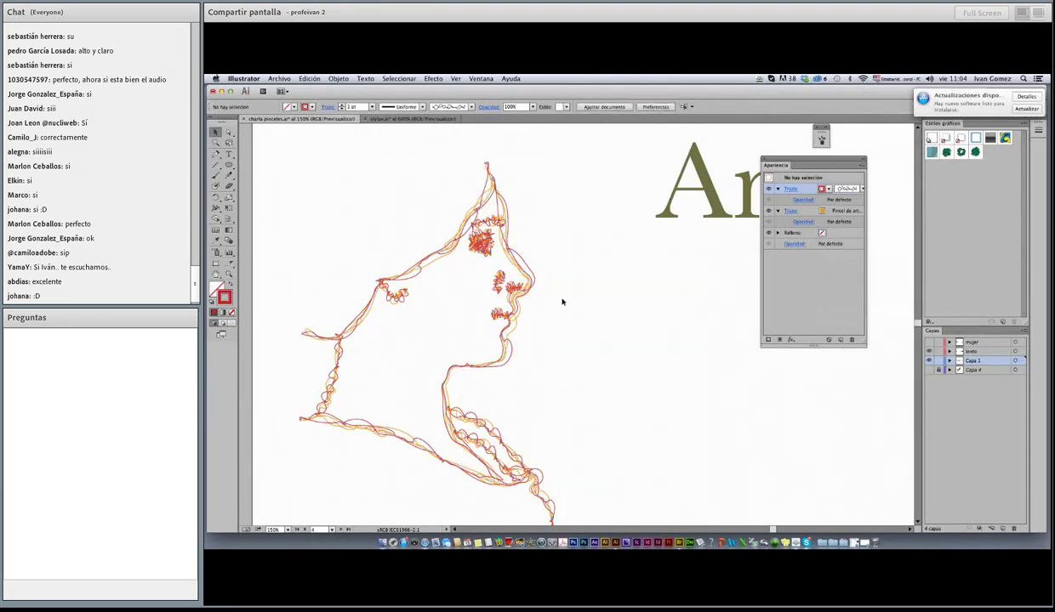
pyautogui.moveTo(823, 159); pyautogui.dragTo(364, 153)
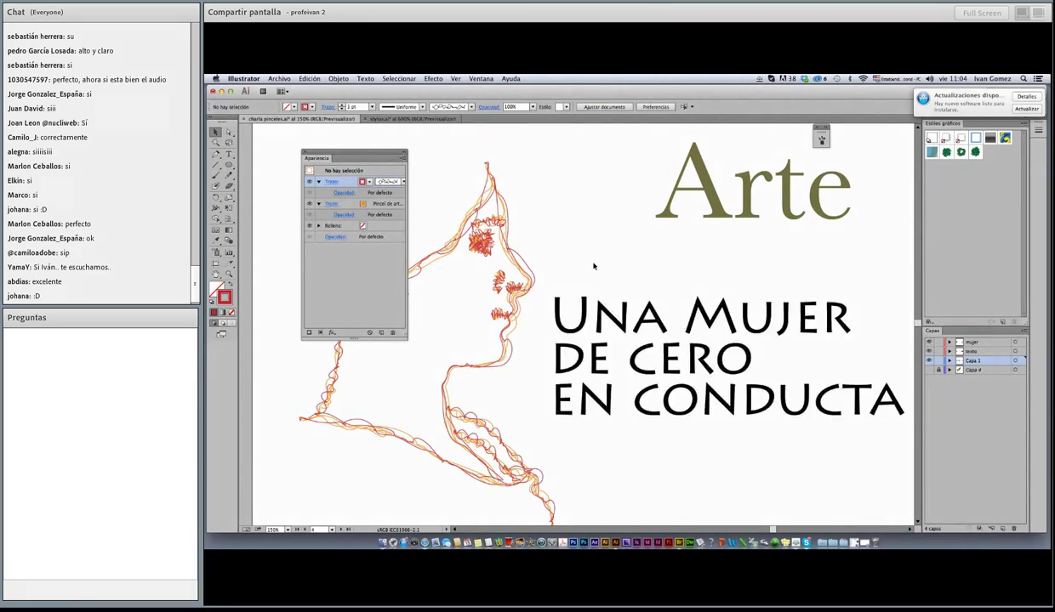
# - Drag the profile drawing's orange-red appearance onto the 'Una Mujer de cero en conducta' text
pyautogui.click(656, 410)
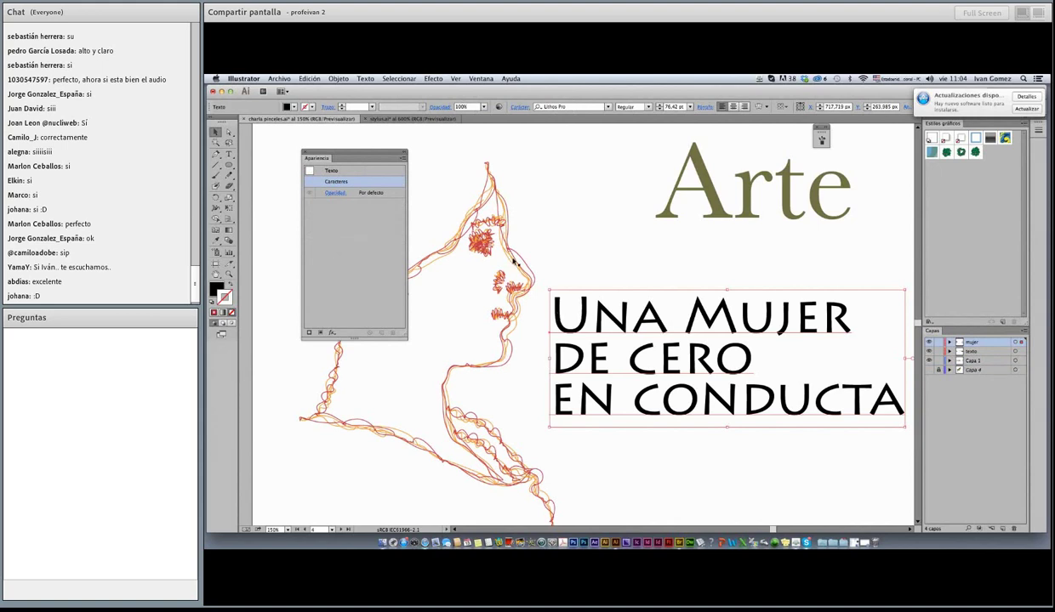
pyautogui.click(499, 255)
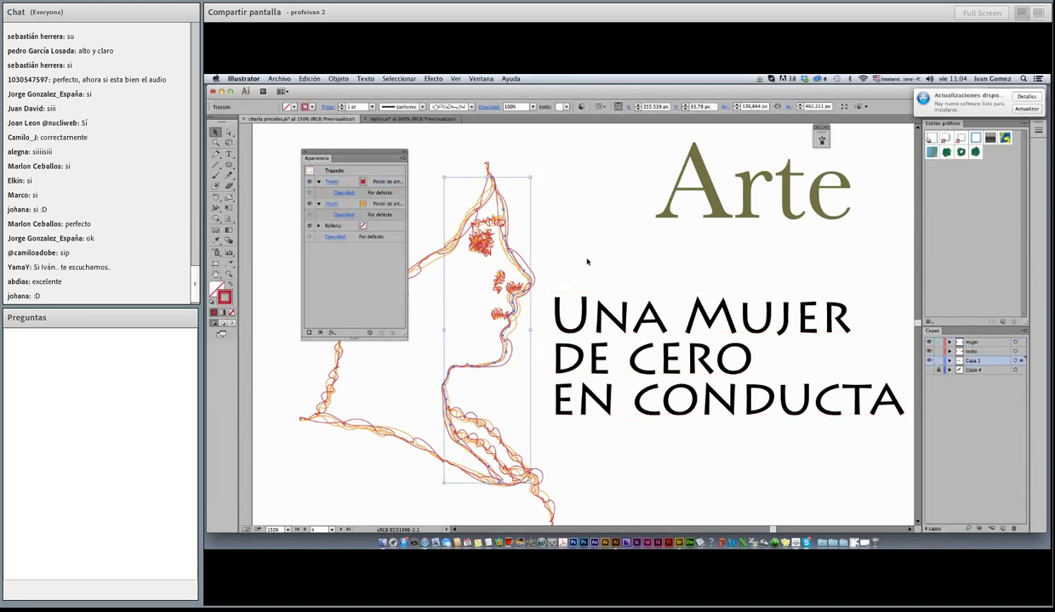
pyautogui.click(604, 302)
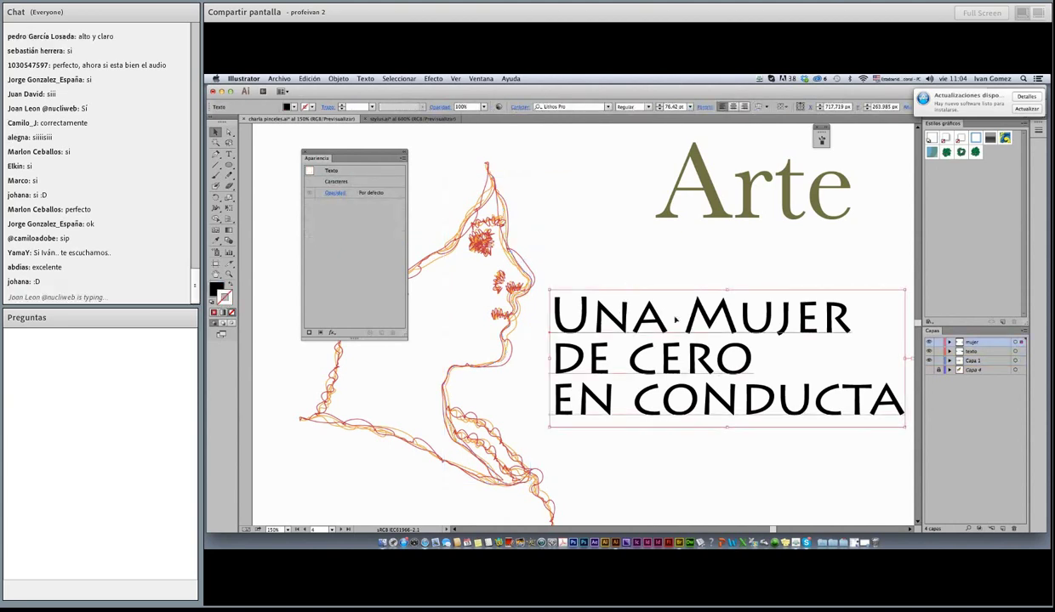
pyautogui.click(496, 255)
pyautogui.click(609, 318)
pyautogui.click(476, 261)
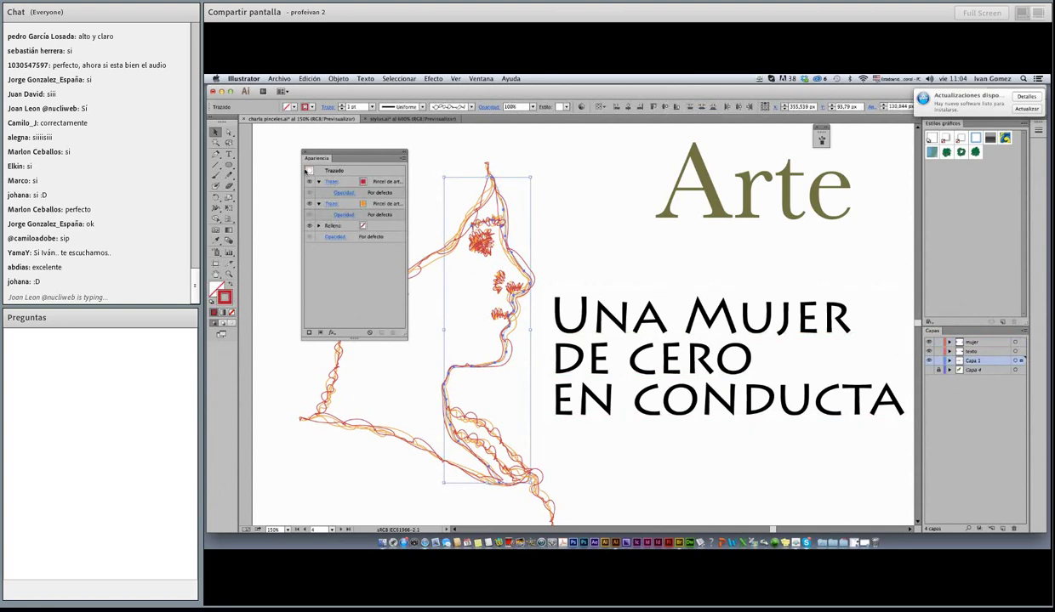
pyautogui.click(308, 170)
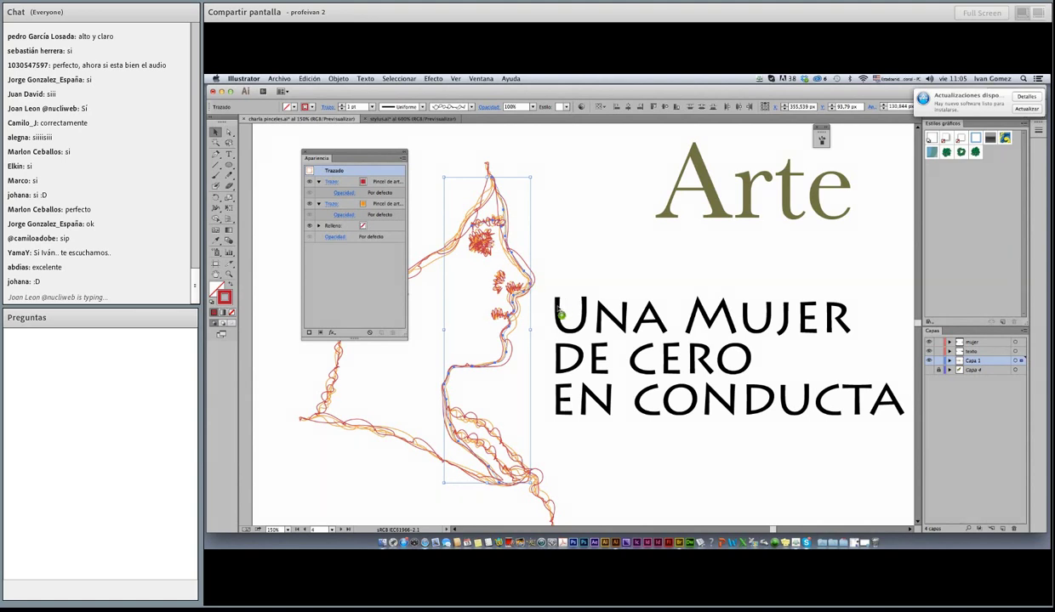
pyautogui.moveTo(557, 314); pyautogui.dragTo(557, 314)
pyautogui.click(623, 266)
pyautogui.hotkey('ctrl', '-')
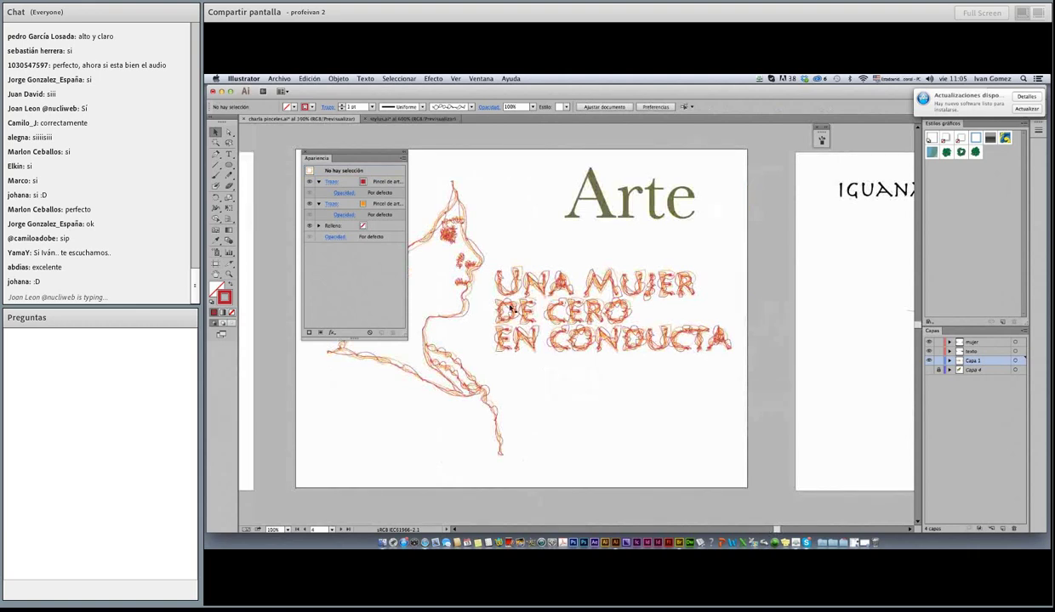
# - Edit the brushed title, replacing CERO with DIEZ and CONDUCTA with EN BELLEZA
pyautogui.doubleClick(549, 312)
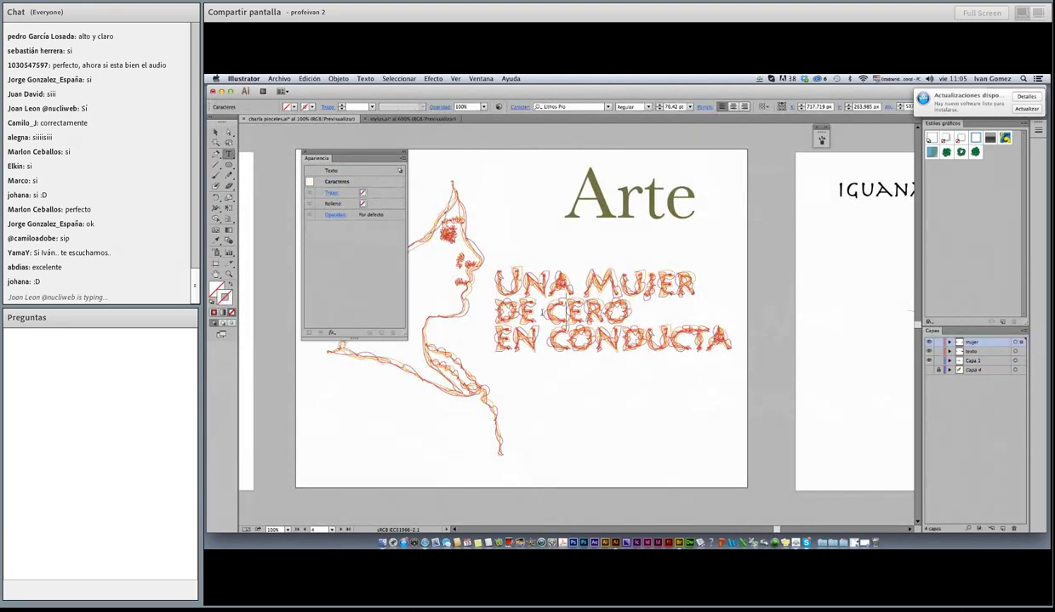
pyautogui.moveTo(545, 312); pyautogui.dragTo(634, 314)
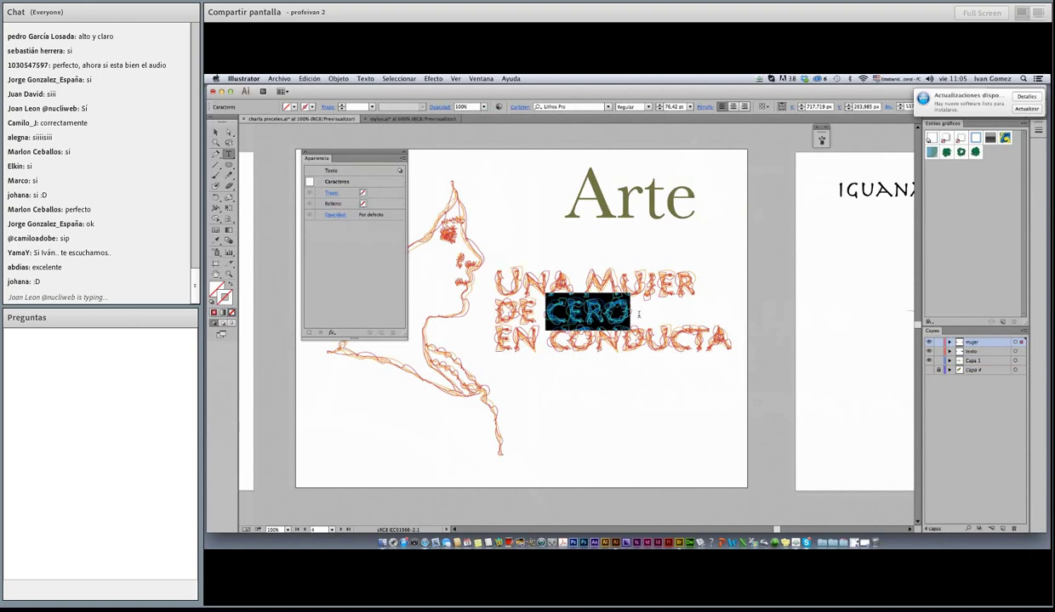
pyautogui.write('DIEZ')
pyautogui.doubleClick(673, 333)
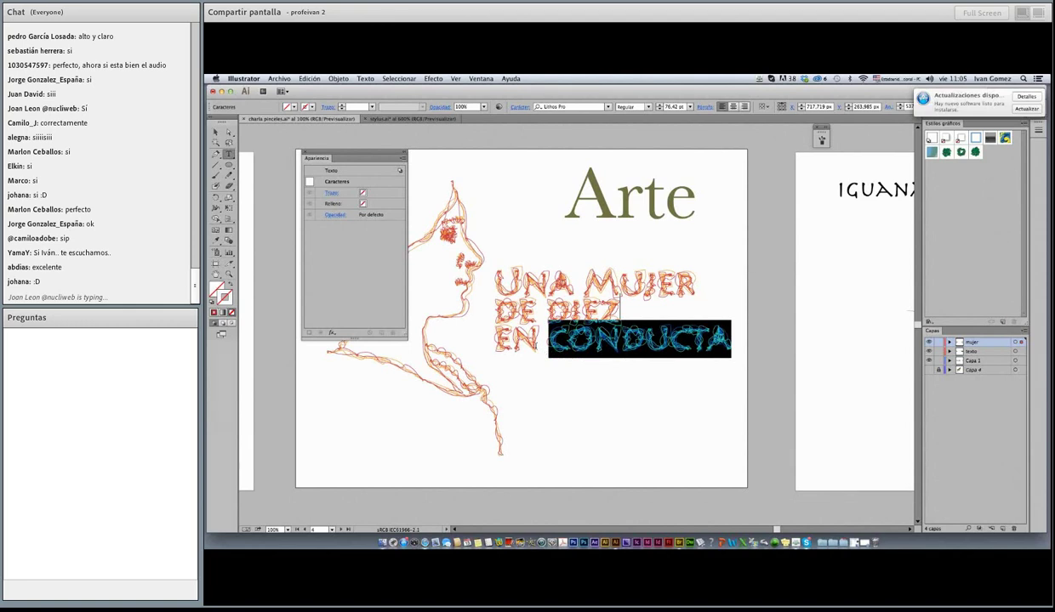
pyautogui.write('EN BELLEZA')
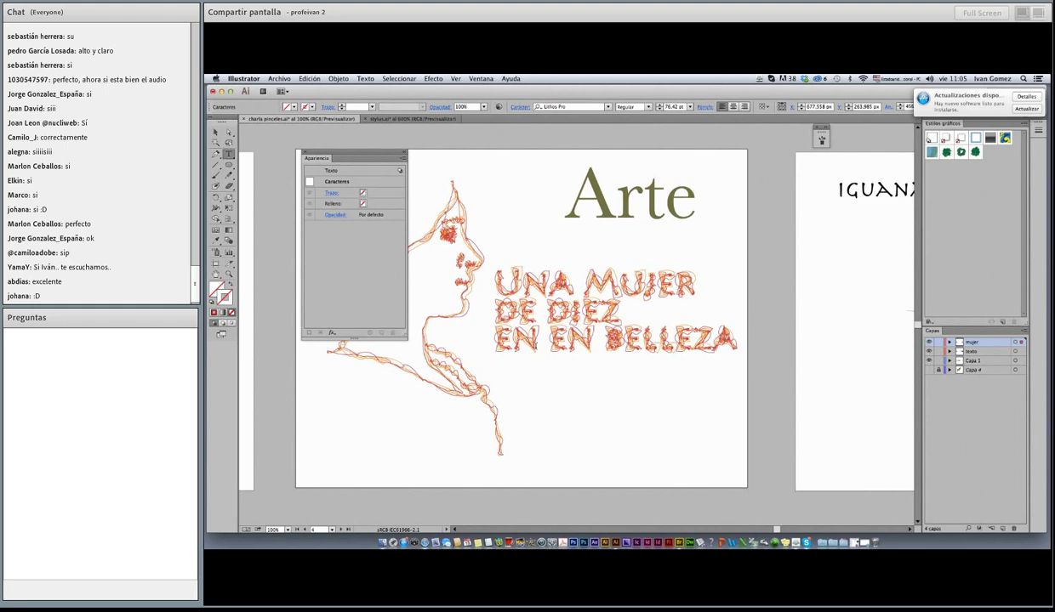
pyautogui.press('Escape')
pyautogui.click(529, 203)
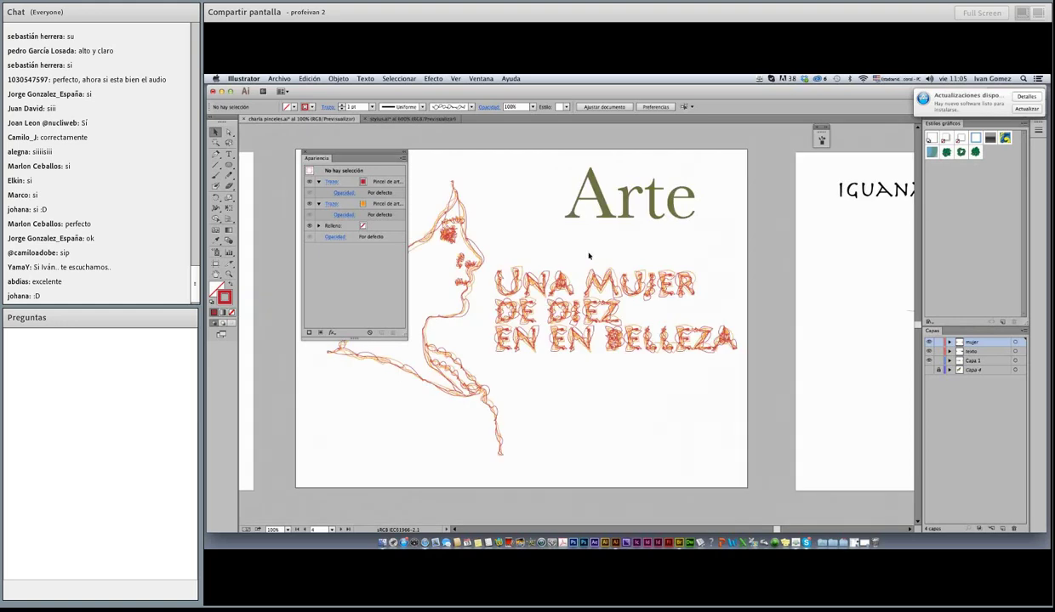
# - Save the IGUANA lettering group as a new art brush in the Brushes panel
pyautogui.moveTo(681, 247); pyautogui.dragTo(527, 266)
pyautogui.moveTo(693, 257); pyautogui.dragTo(518, 236)
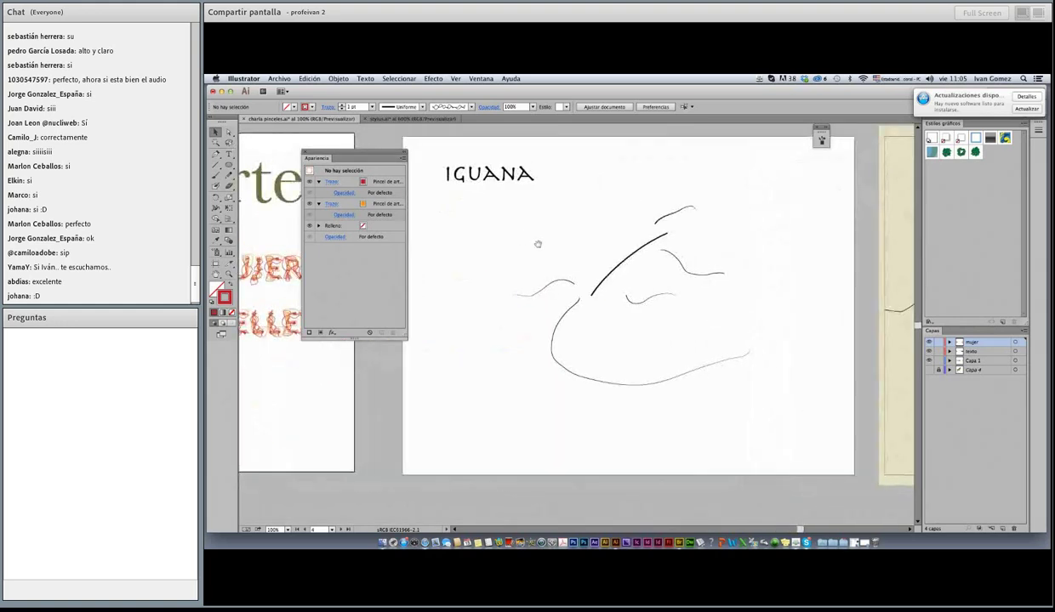
pyautogui.moveTo(420, 160); pyautogui.dragTo(518, 189)
pyautogui.click(821, 137)
pyautogui.moveTo(839, 128); pyautogui.dragTo(848, 143)
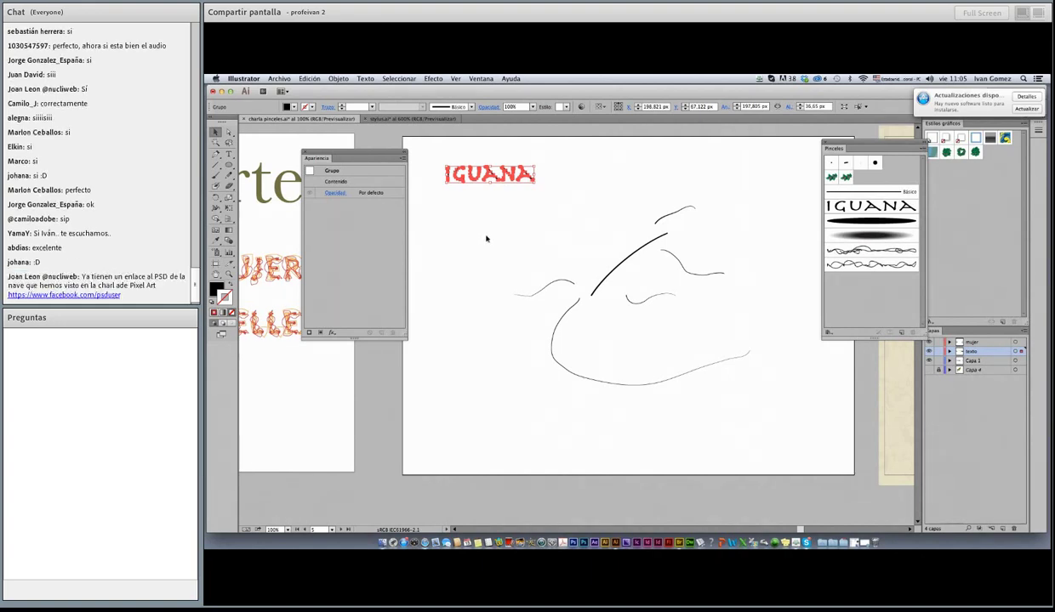
pyautogui.moveTo(497, 170)
pyautogui.mouseDown()
pyautogui.moveTo(859, 285)
pyautogui.moveTo(853, 280)
pyautogui.mouseUp()
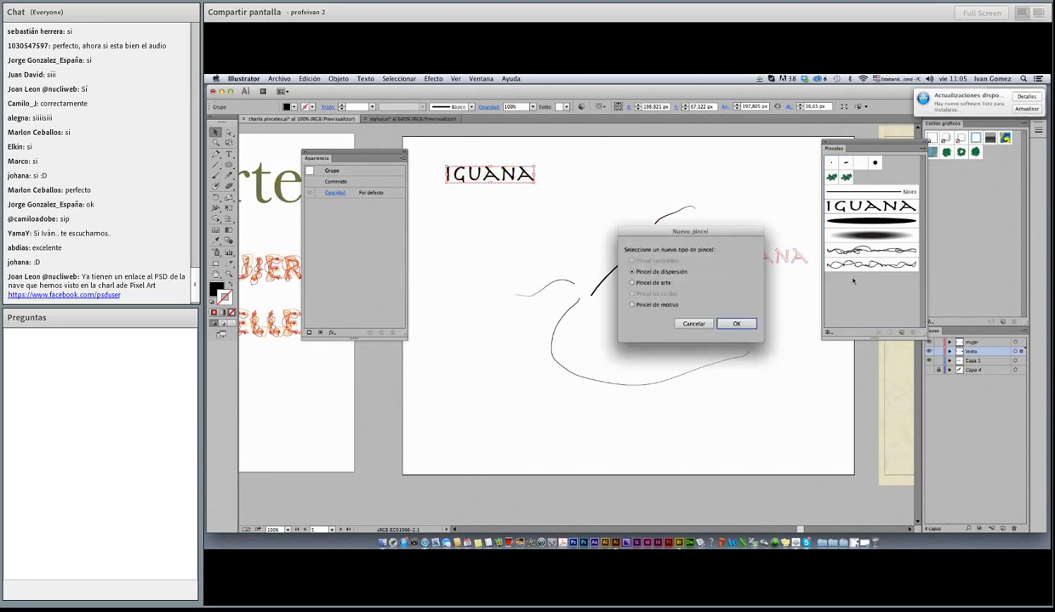
pyautogui.click(736, 323)
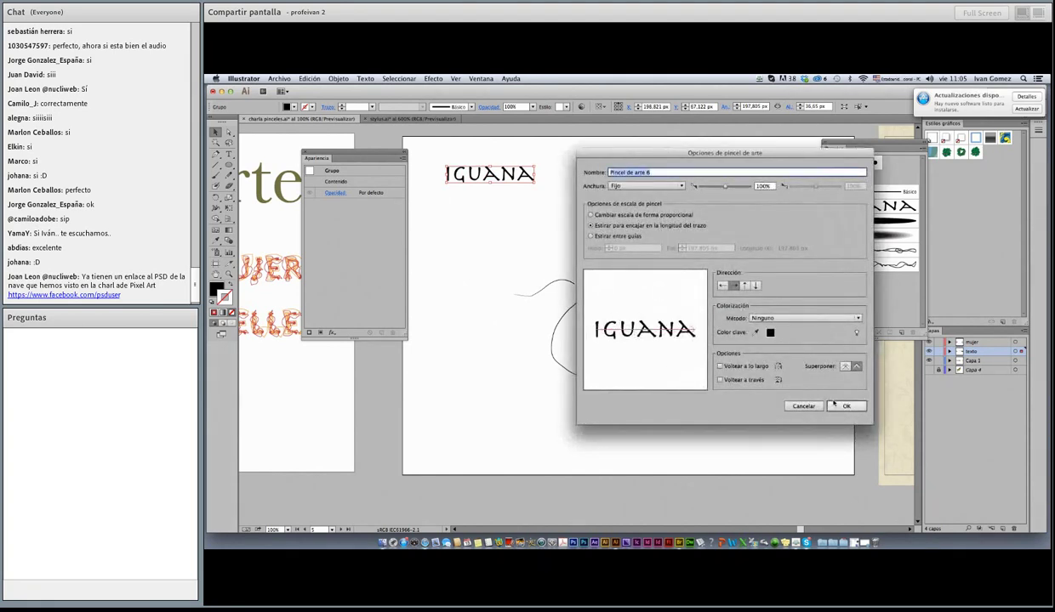
pyautogui.press('Return')
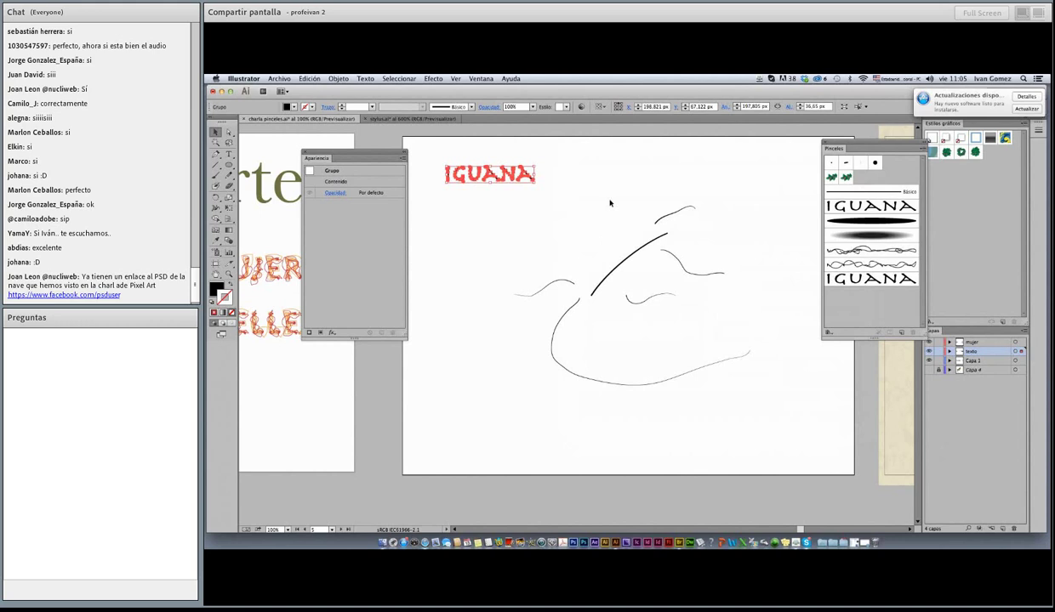
# - Select all the sketch strokes on the IGUANA artboard
pyautogui.moveTo(632, 182); pyautogui.dragTo(663, 211)
pyautogui.moveTo(598, 270); pyautogui.dragTo(611, 290)
pyautogui.moveTo(544, 264); pyautogui.dragTo(532, 325)
pyautogui.click(551, 328)
pyautogui.moveTo(511, 198); pyautogui.dragTo(706, 402)
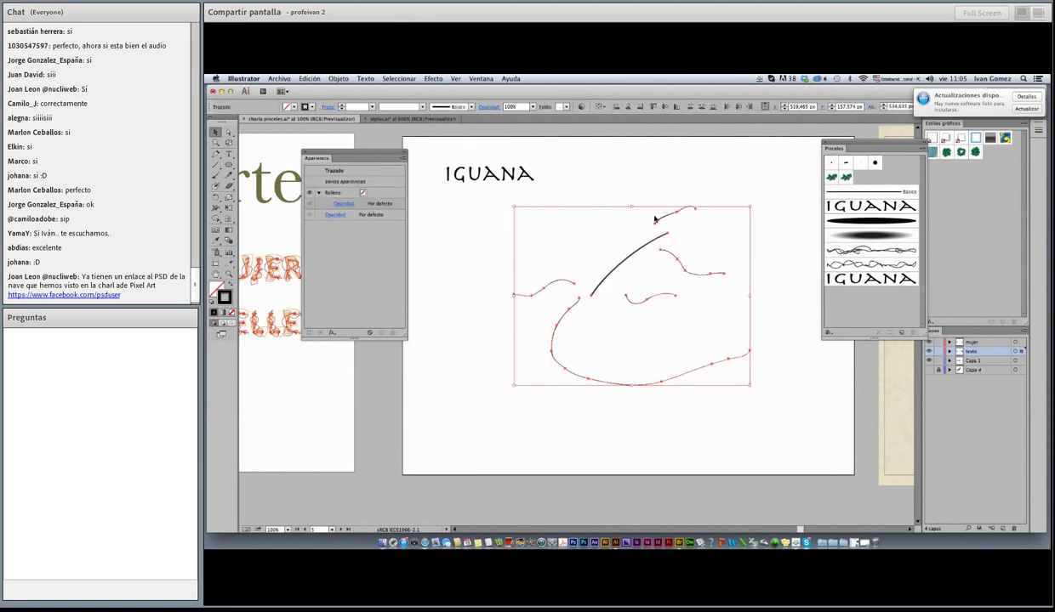
# - Apply the IGUANA art brush to the selected sketch curves
pyautogui.click(855, 276)
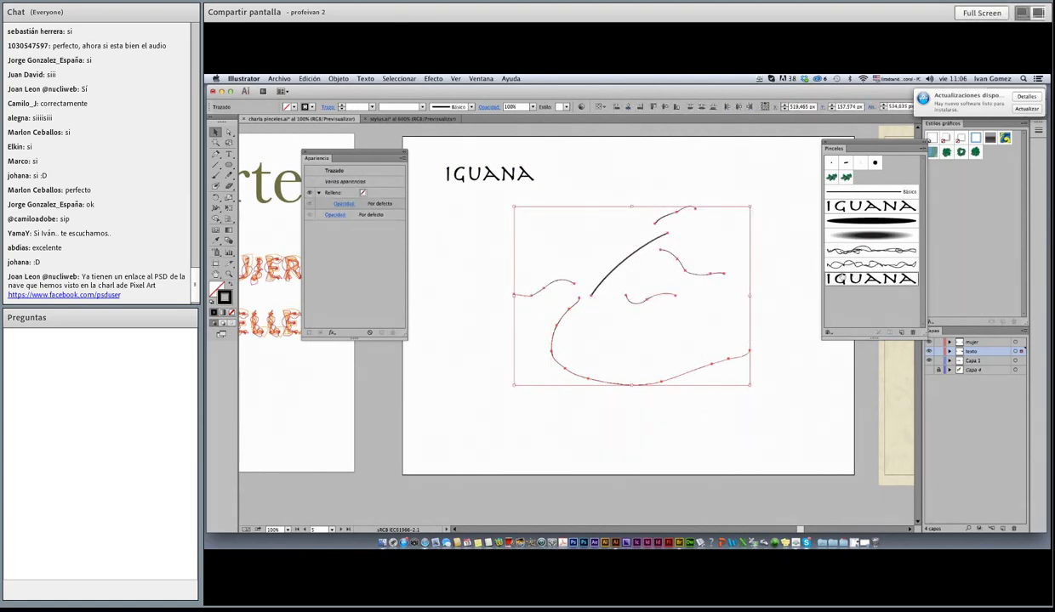
pyautogui.click(785, 205)
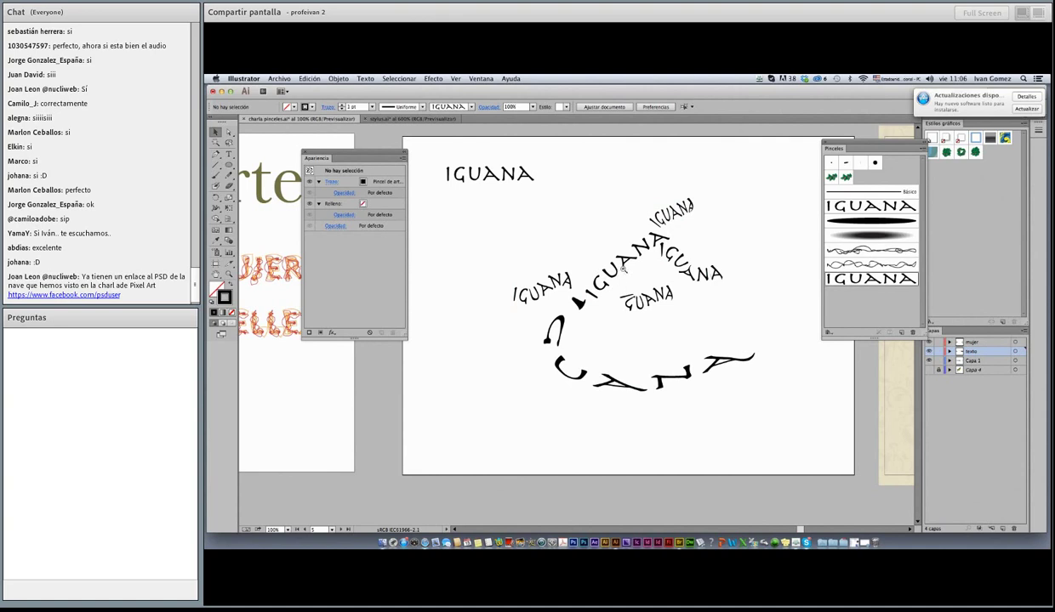
pyautogui.press('super+minus')
pyautogui.click(597, 274)
pyautogui.click(482, 258)
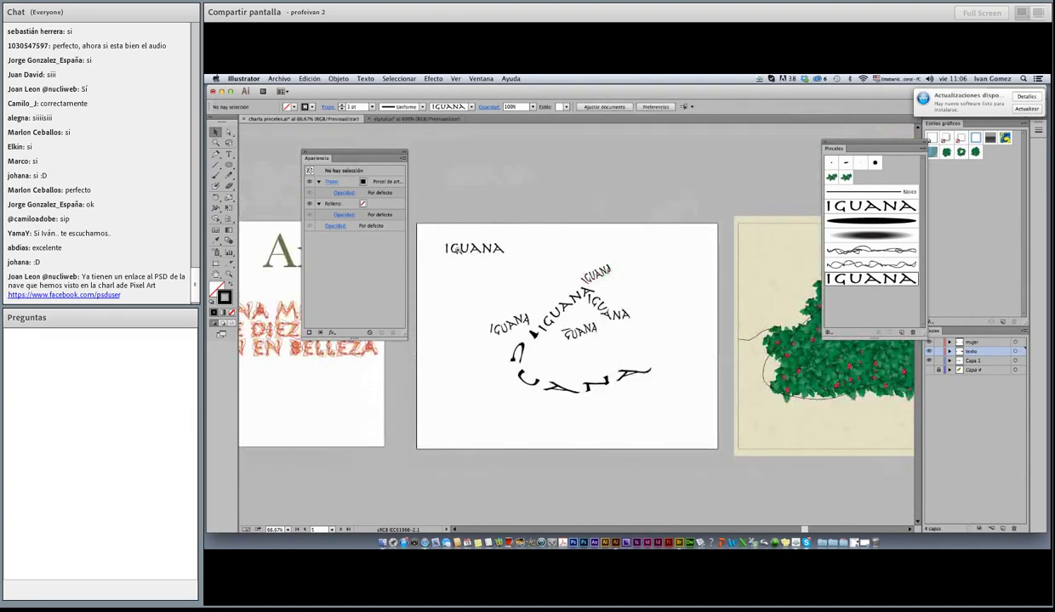
# - Zoom in to inspect the IGUANA curves, then return to 100% on the holly garland artboard
pyautogui.moveTo(445, 243); pyautogui.dragTo(600, 344)
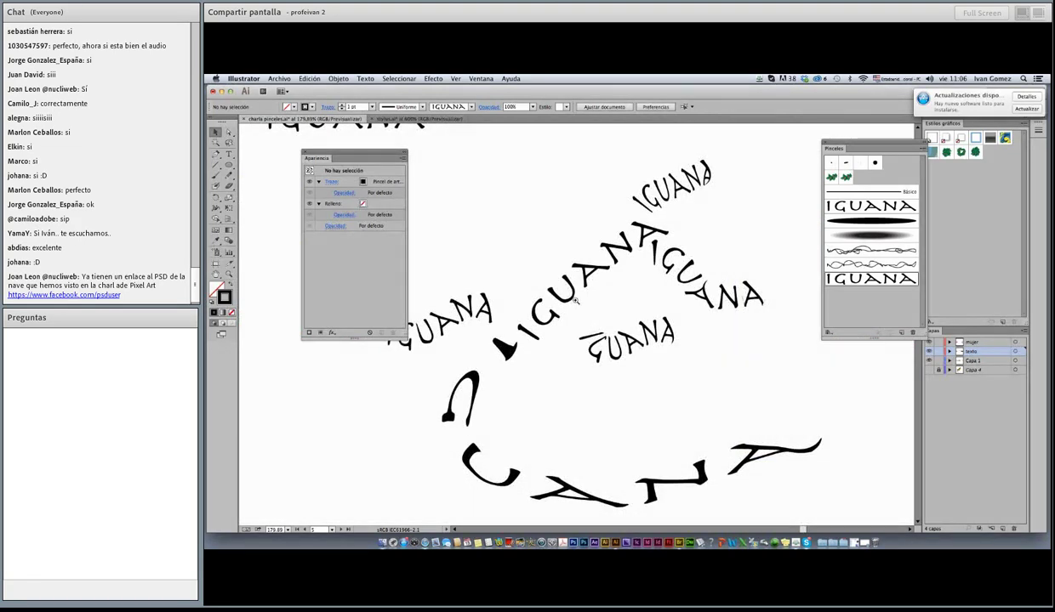
pyautogui.press('super+1')
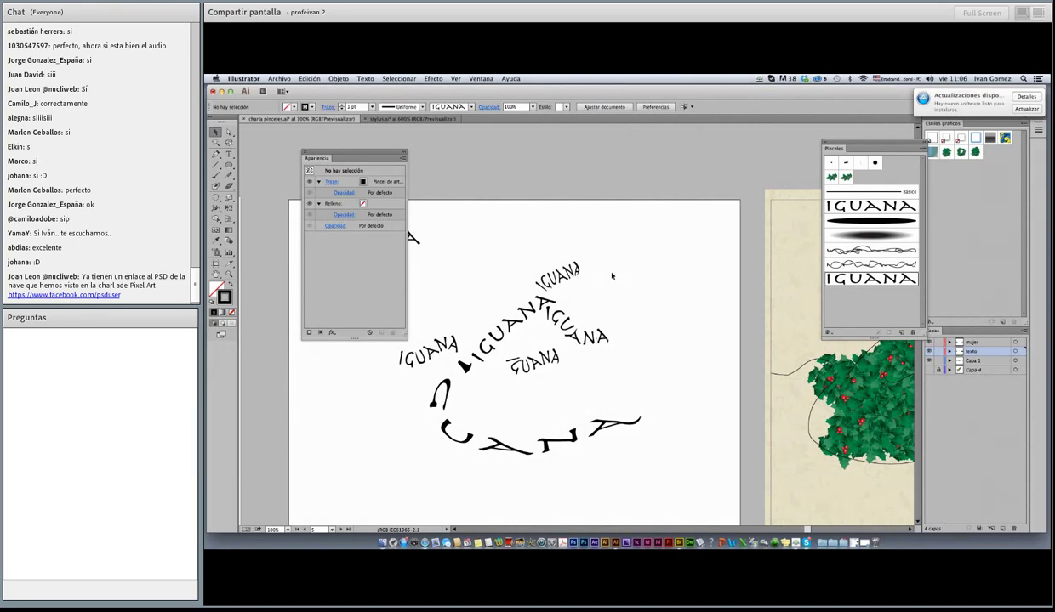
pyautogui.moveTo(592, 279)
pyautogui.mouseDown()
pyautogui.moveTo(536, 266)
pyautogui.moveTo(442, 273)
pyautogui.moveTo(241, 252)
pyautogui.mouseUp()
pyautogui.moveTo(600, 353); pyautogui.dragTo(563, 335)
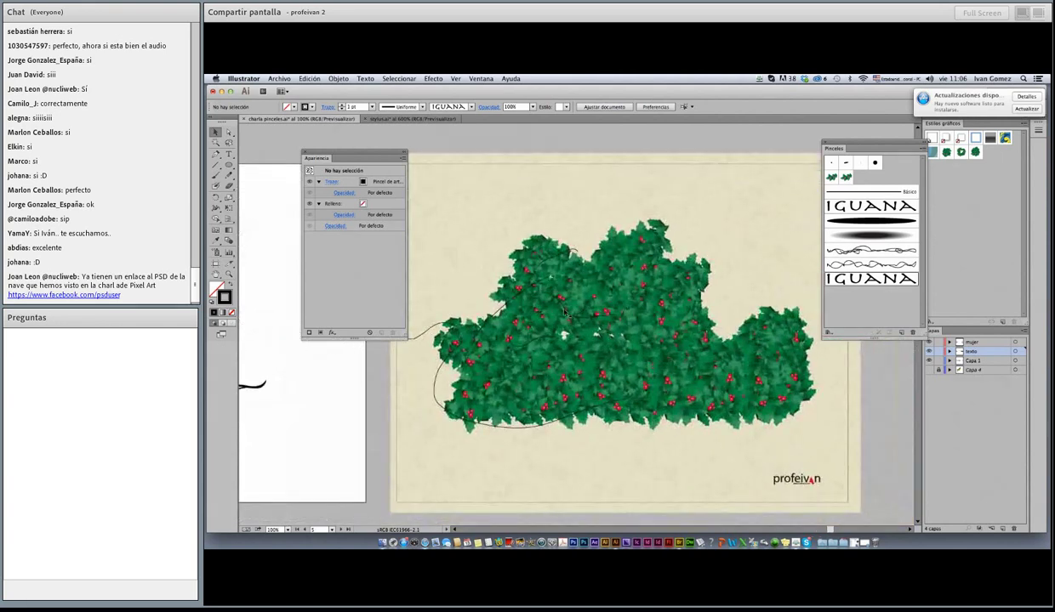
# - Undo back to remove the stray curve at the holly's lower-left
pyautogui.hotkey('ctrl', 'z')
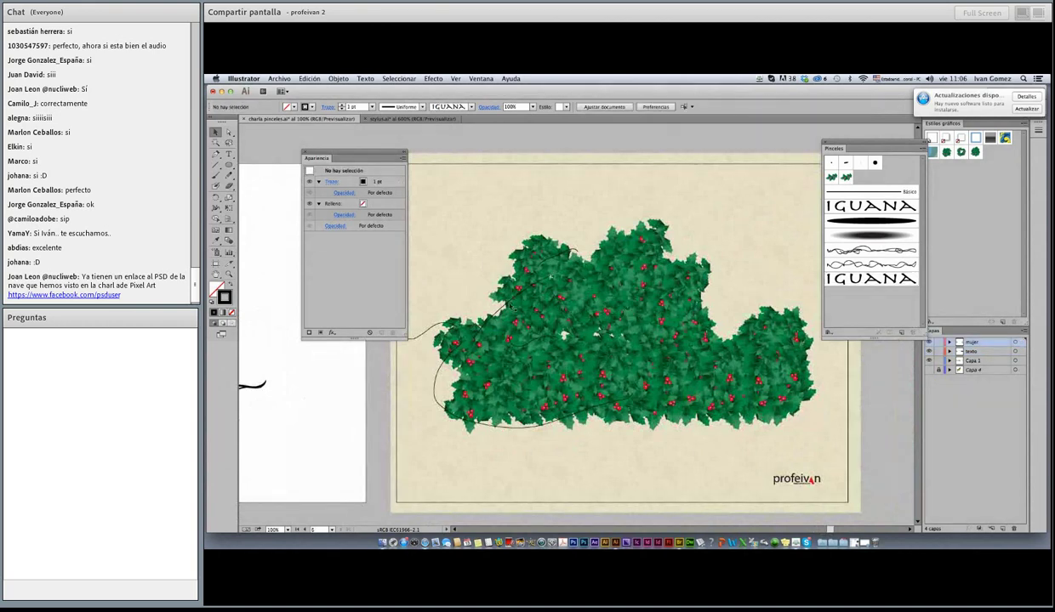
pyautogui.hotkey('ctrl', 'z')
pyautogui.hotkey('ctrl', 'z')
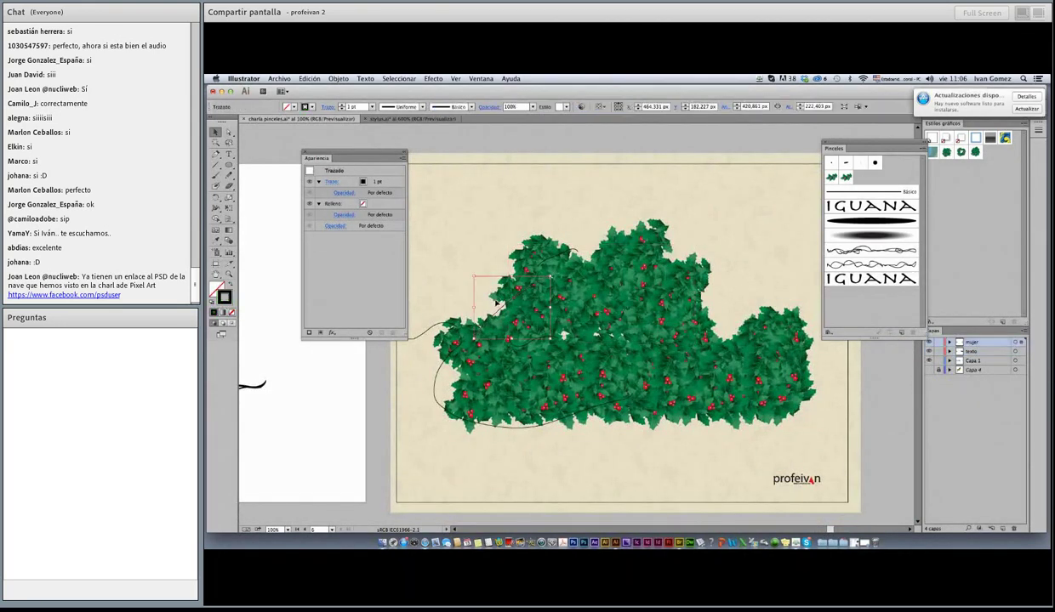
pyautogui.hotkey('ctrl', 'z')
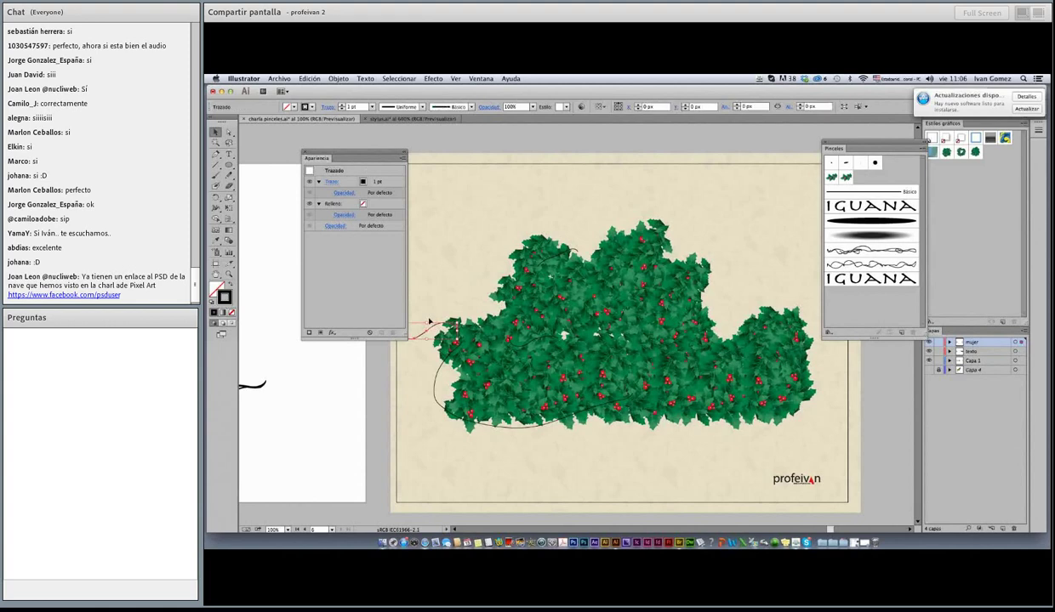
pyautogui.hotkey('ctrl', 'z')
pyautogui.hotkey('ctrl', 'z')
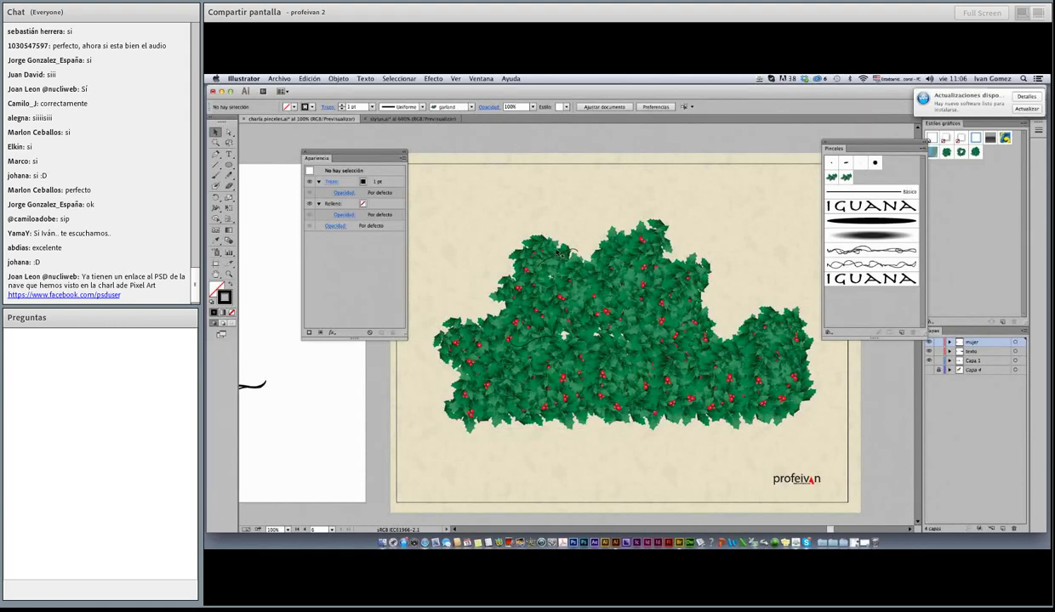
pyautogui.hotkey('ctrl', 'z')
pyautogui.hotkey('ctrl', 'z')
# - Move the garland text's Caracteres entry above its Trazo stroke in Appearance
pyautogui.click(593, 285)
pyautogui.rightClick(607, 366)
pyautogui.click(555, 358)
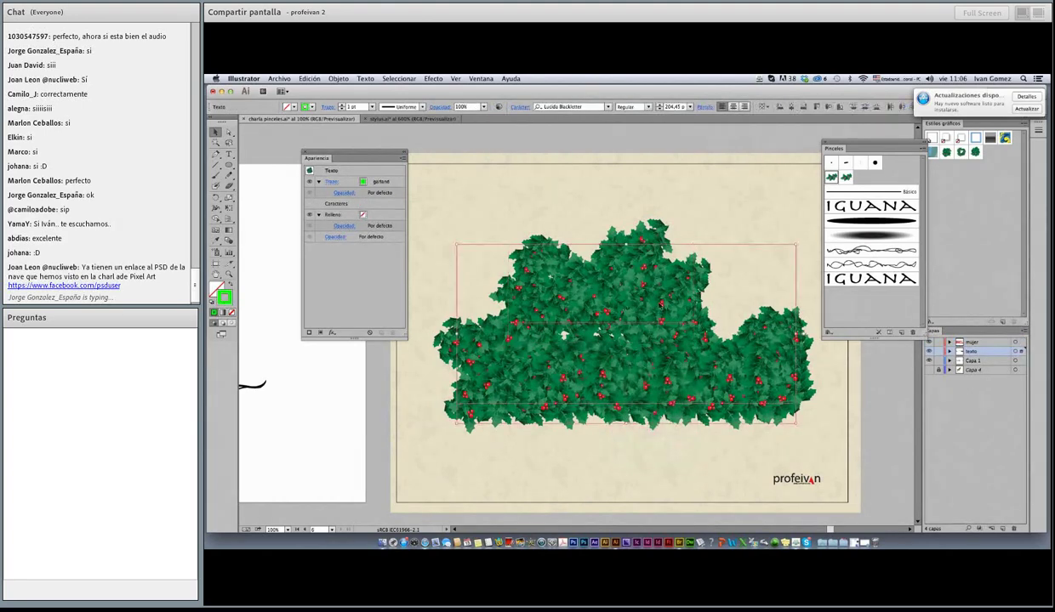
pyautogui.click(918, 145)
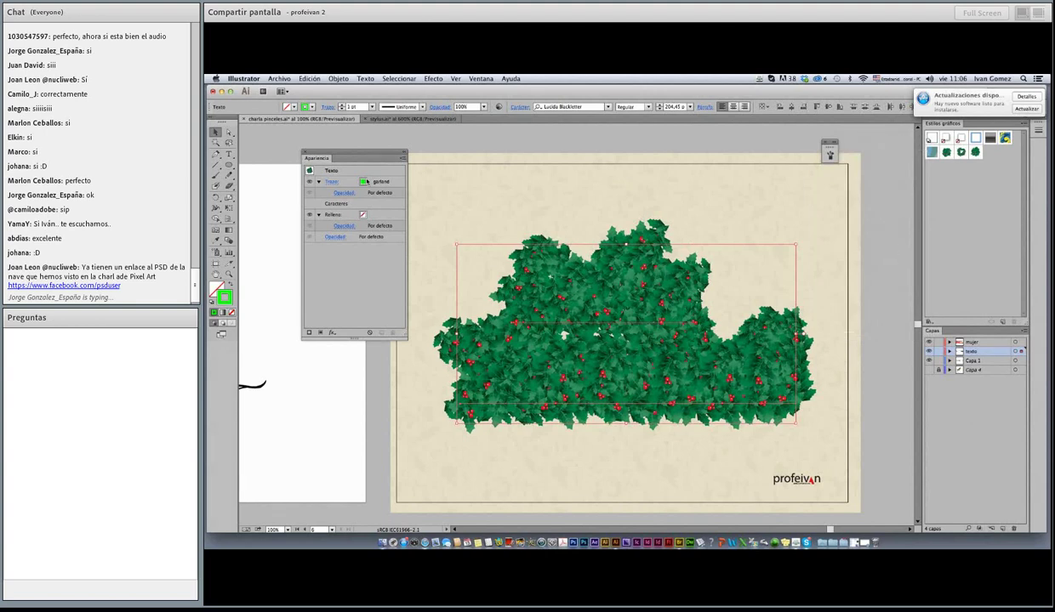
pyautogui.moveTo(369, 157)
pyautogui.mouseDown()
pyautogui.moveTo(540, 158)
pyautogui.moveTo(910, 193)
pyautogui.mouseUp()
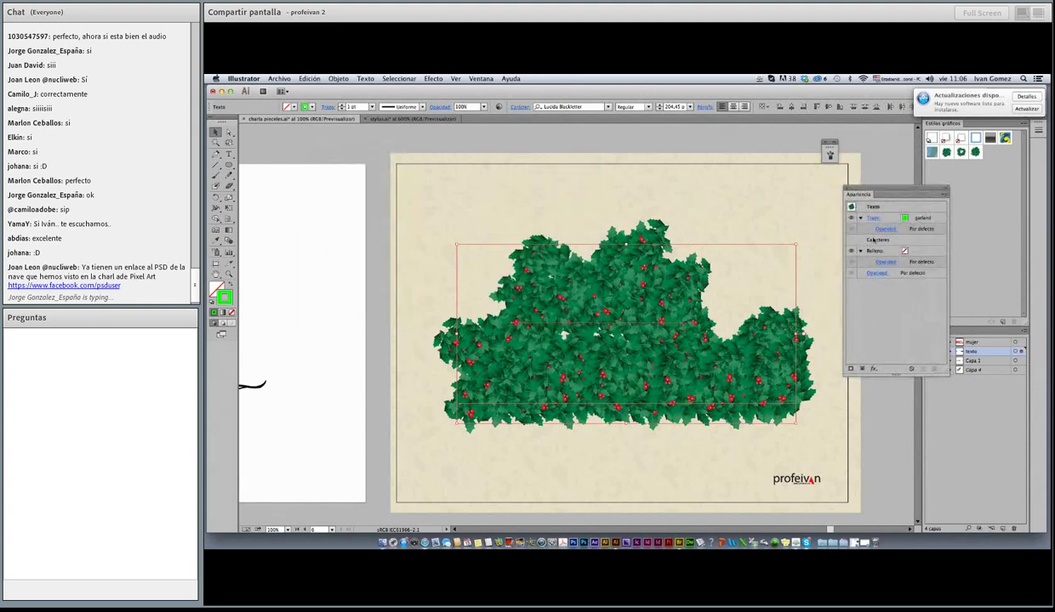
pyautogui.click(917, 221)
pyautogui.click(893, 208)
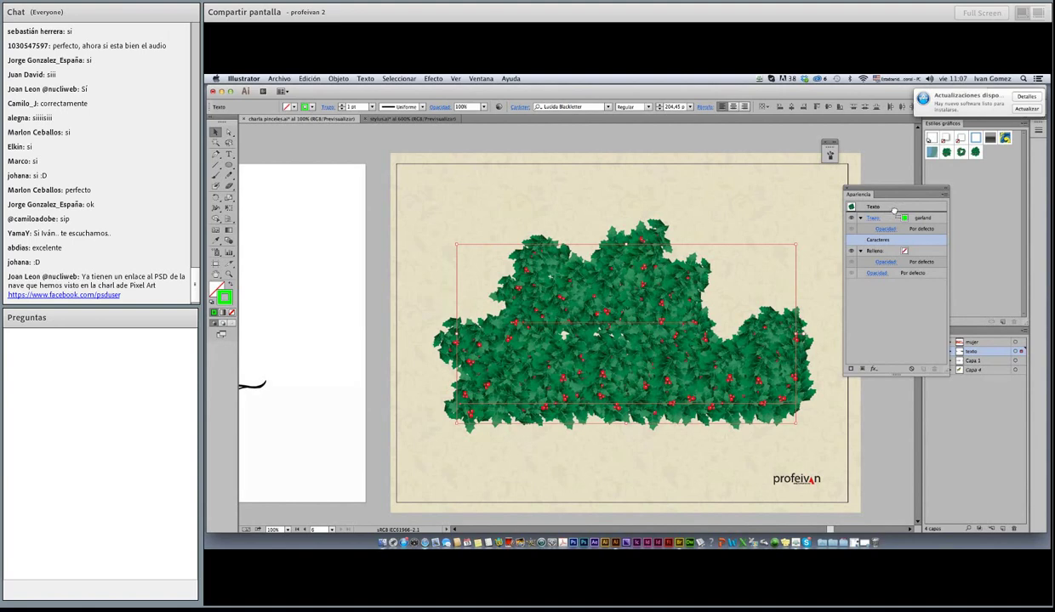
pyautogui.moveTo(878, 239); pyautogui.dragTo(893, 210)
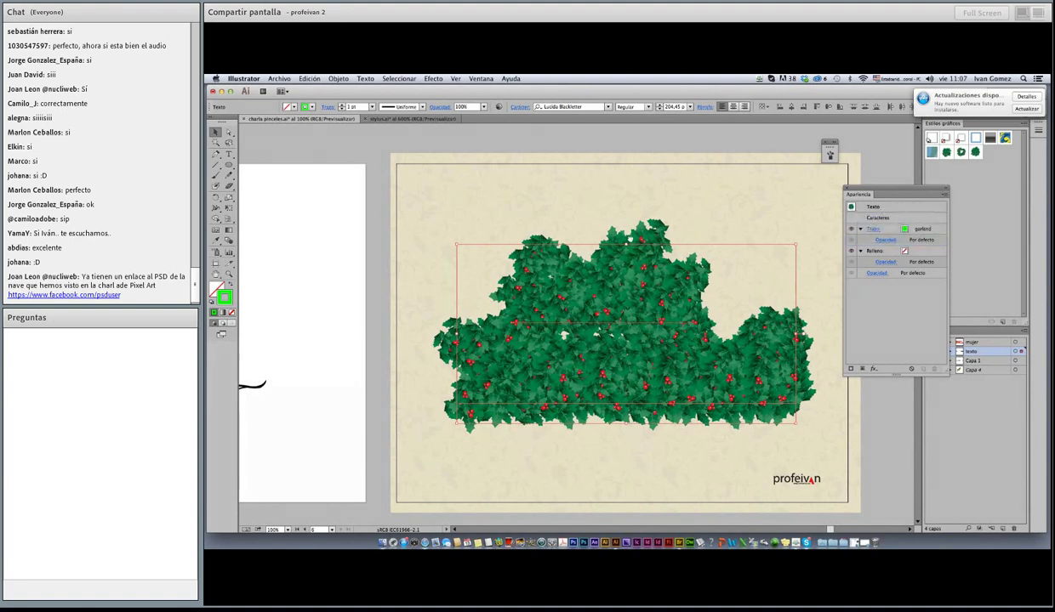
# - Deselect to reveal the white Feliz Navidad lettering, then switch to Adobe Connect
pyautogui.click(684, 135)
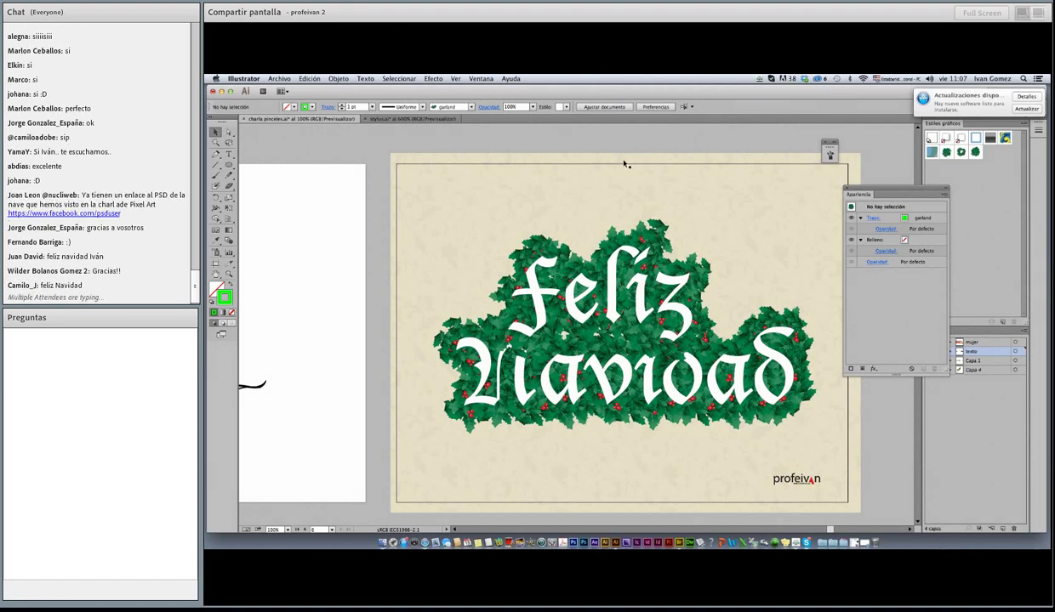
pyautogui.press('super+Tab')
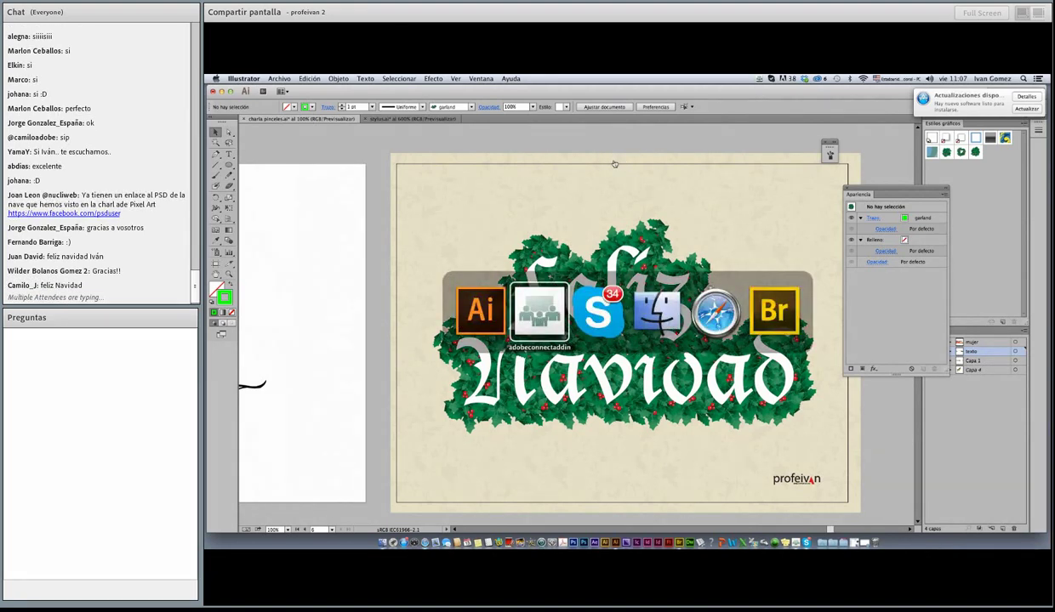